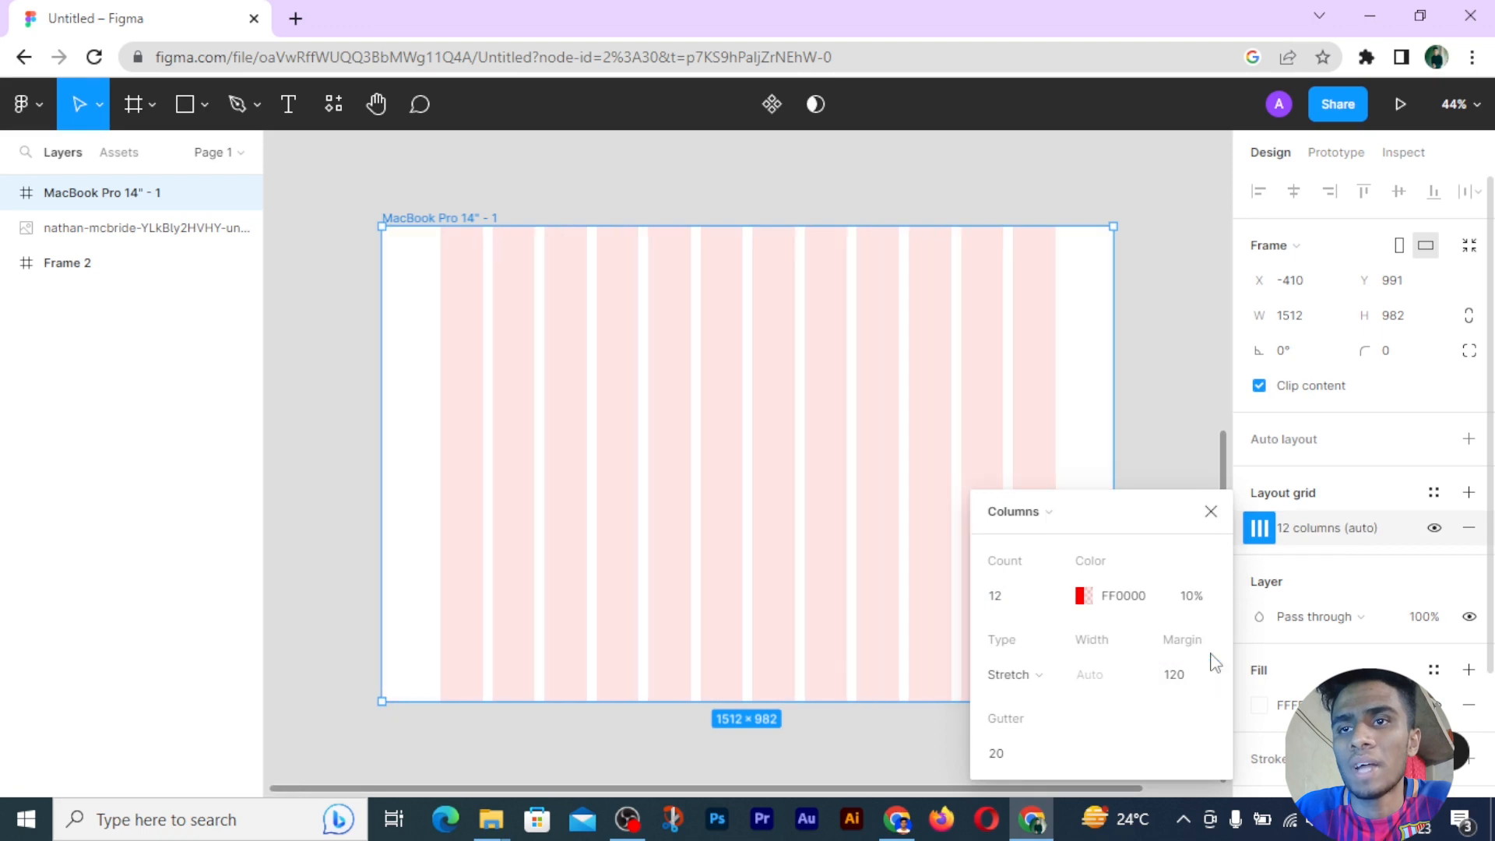
Step: Close the column grid settings and place the couple photo inside the MacBook Pro 14" frame at X 0, Y 0
{"action": "left_click", "coordinate": [1214, 518]}
{"action": "left_click", "coordinate": [1143, 400]}
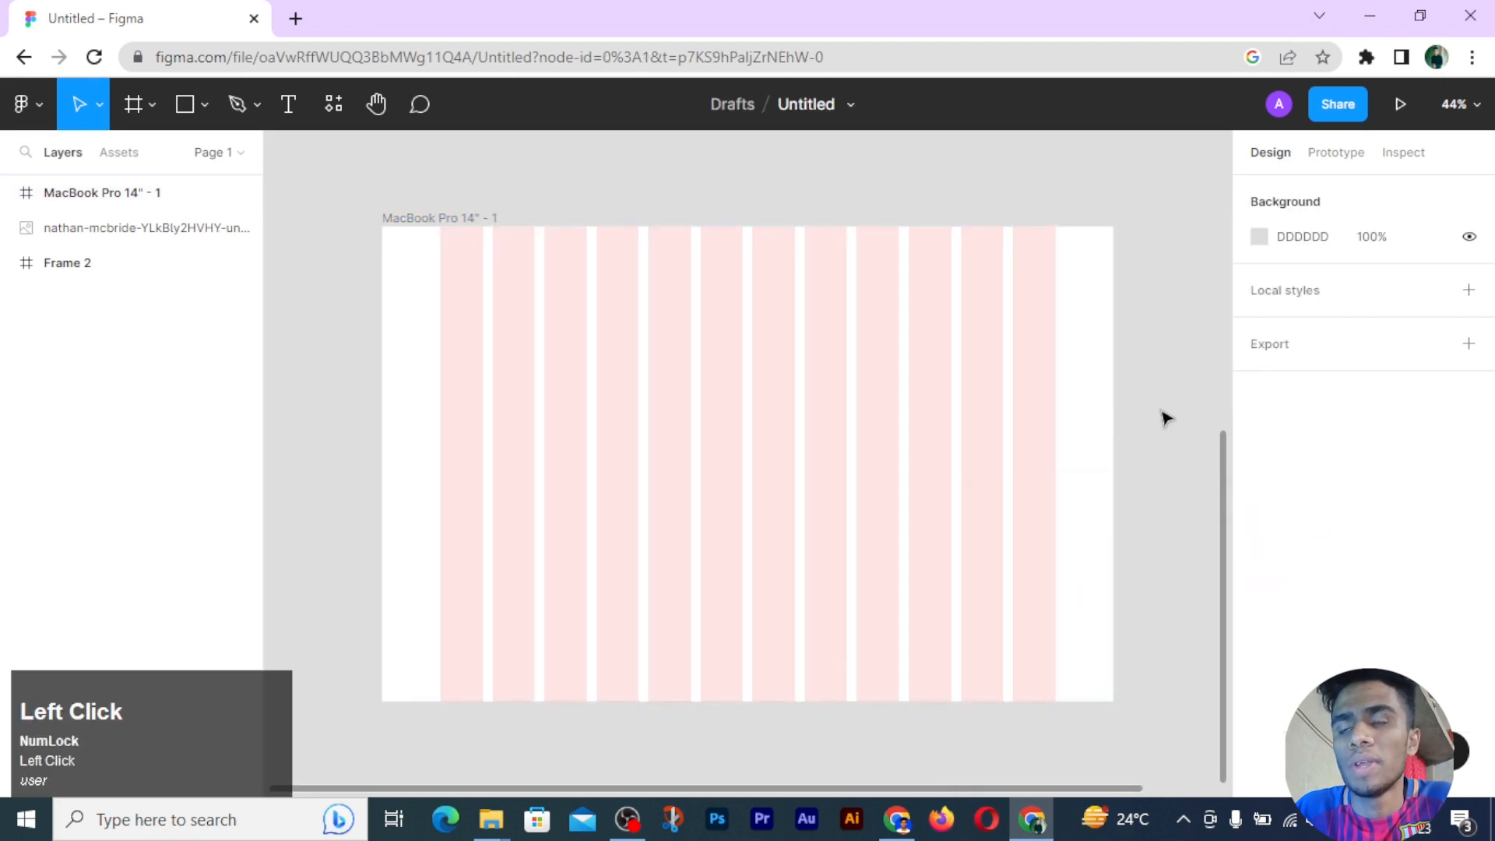
{"action": "scroll", "coordinate": [1164, 417], "scroll_direction": "down", "scroll_amount": 1}
{"action": "scroll", "coordinate": [1165, 417], "scroll_direction": "up", "scroll_amount": 1}
{"action": "scroll", "coordinate": [1012, 491], "scroll_direction": "up", "scroll_amount": 1}
{"action": "left_click_drag", "start_coordinate": [906, 230], "coordinate": [771, 726]}
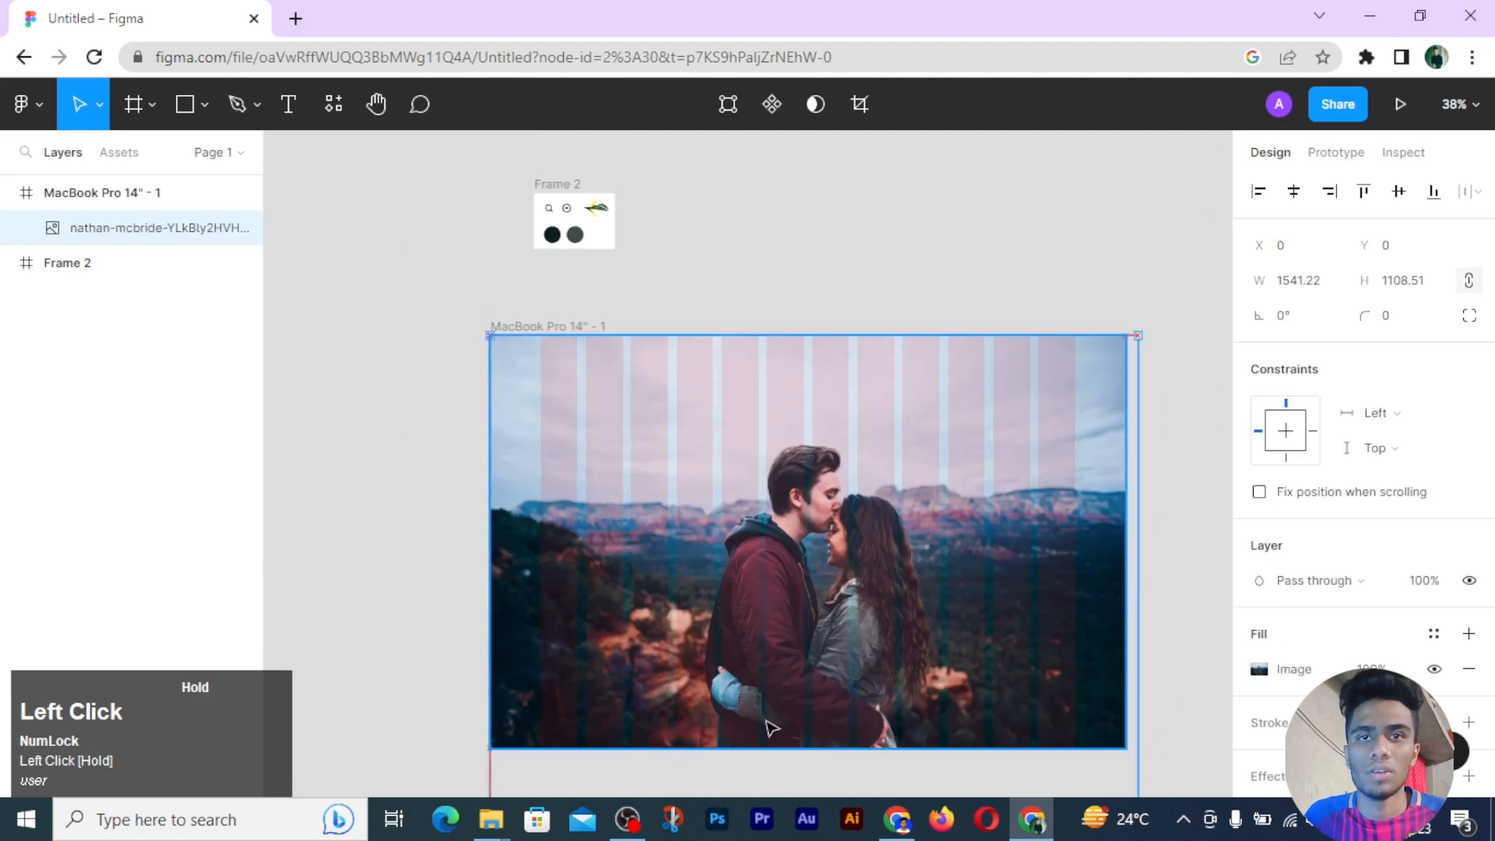
{"action": "scroll", "coordinate": [770, 724], "scroll_direction": "down", "scroll_amount": 4}
{"action": "scroll", "coordinate": [771, 724], "scroll_direction": "up", "scroll_amount": 2}
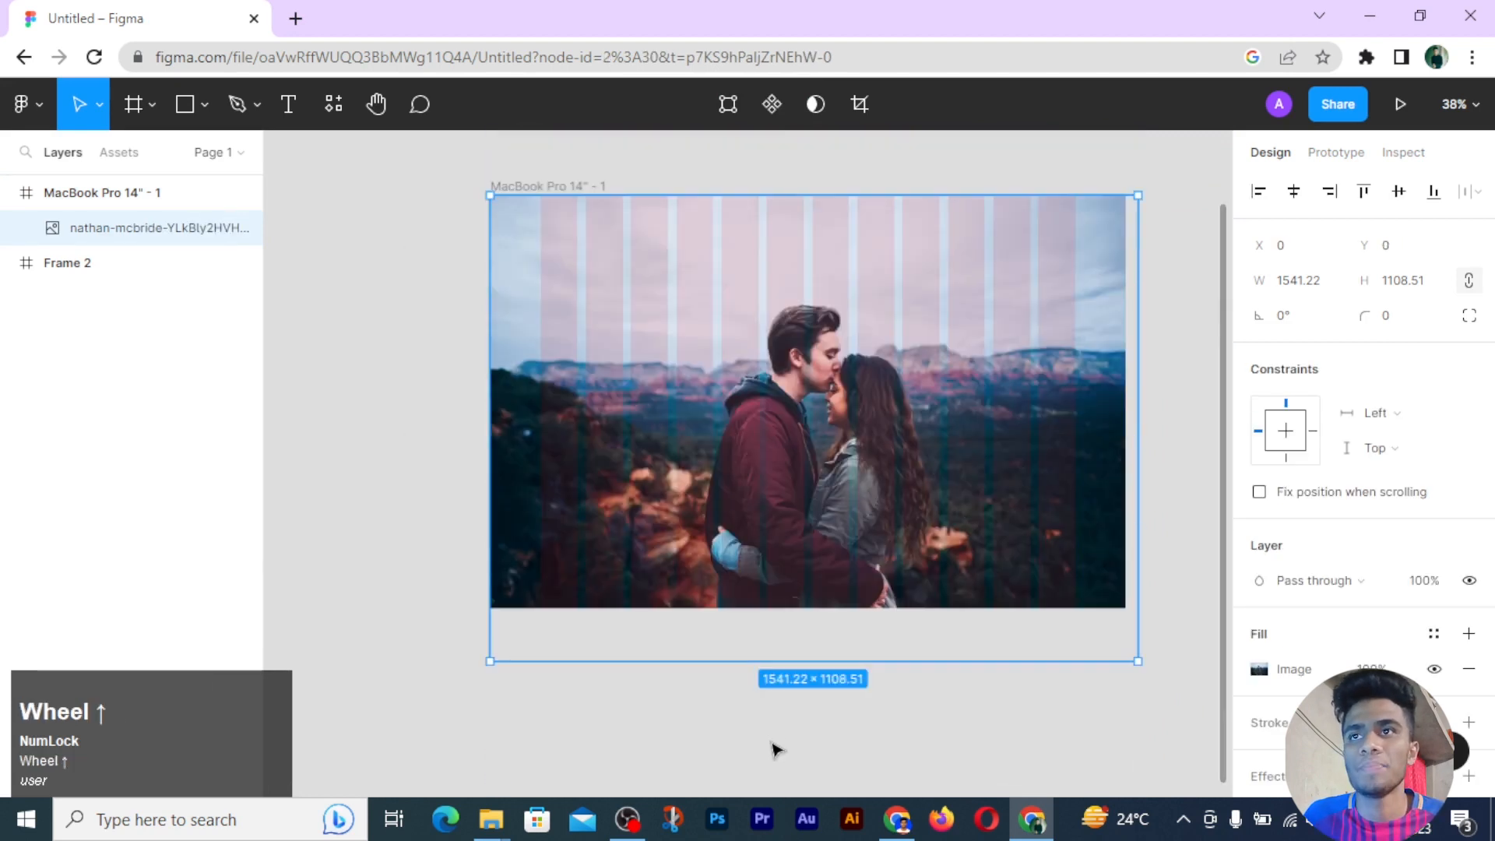
Step: Rename the couple image layer as Photo and lock it
{"action": "double_click", "coordinate": [185, 231]}
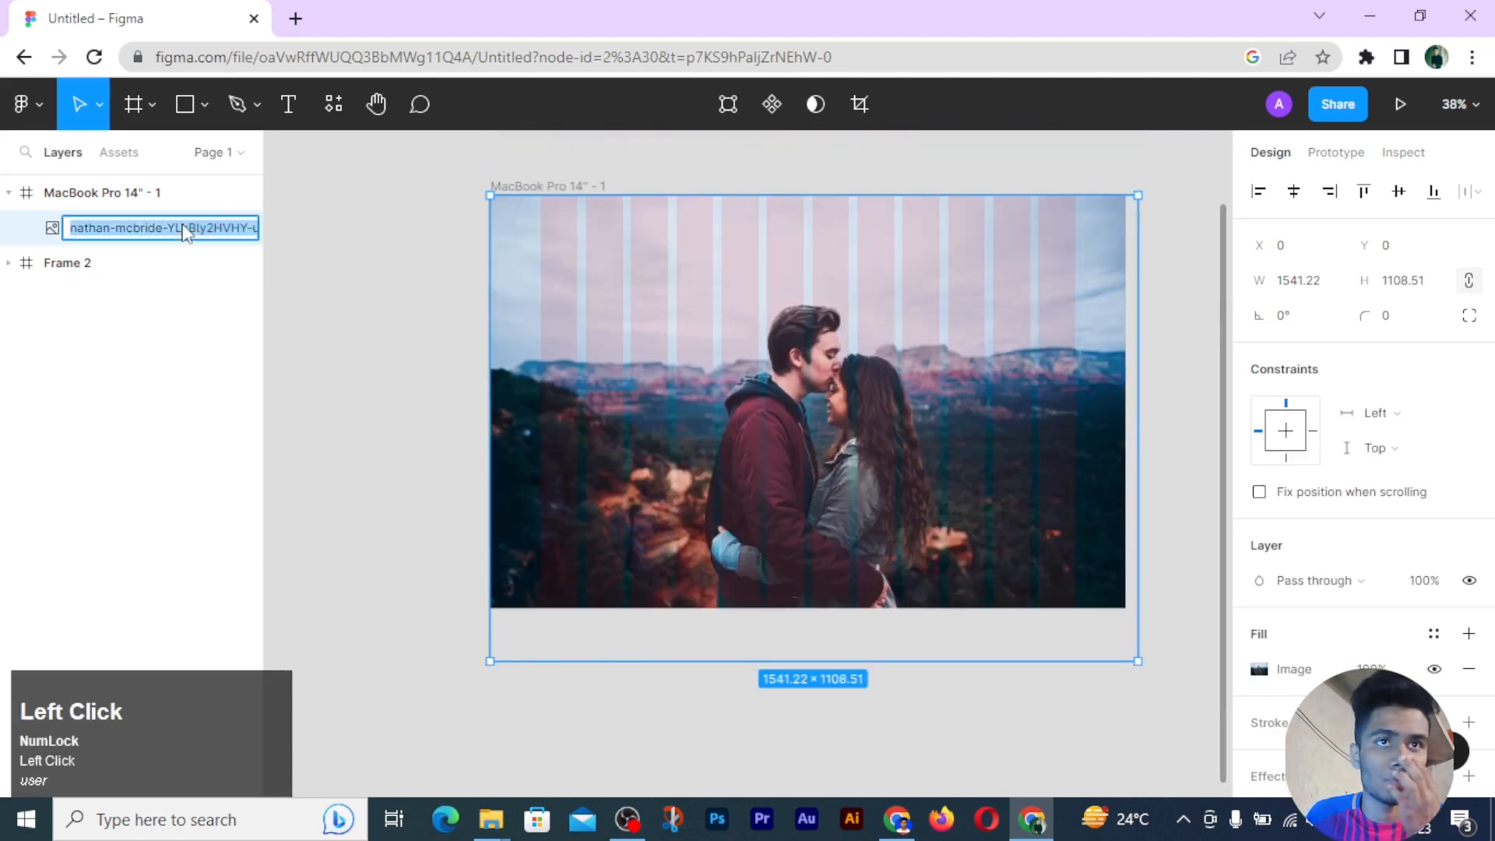
{"action": "type", "text": "Photo"}
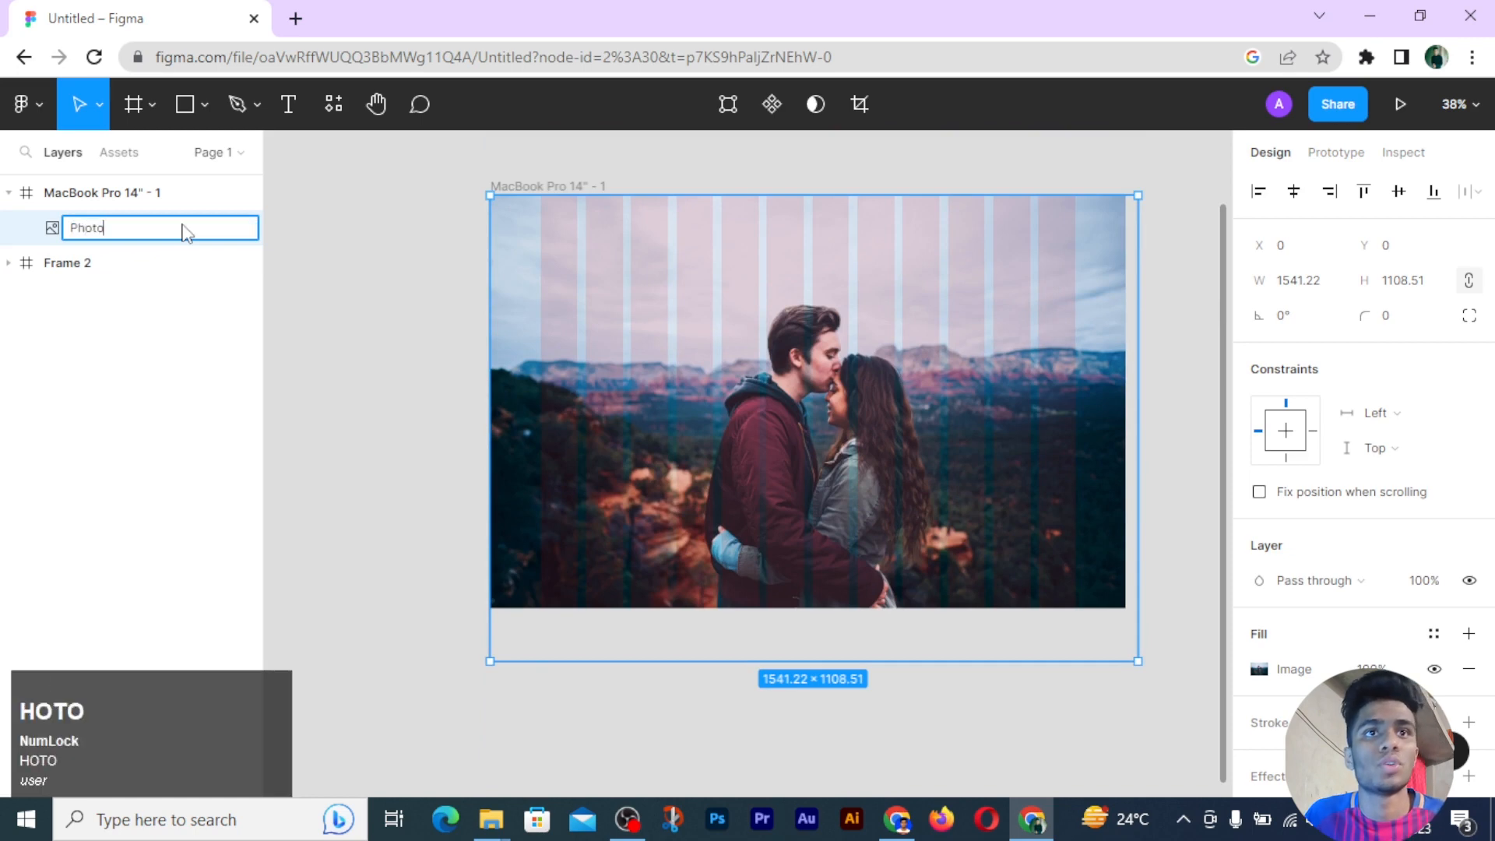
{"action": "key", "text": "Return"}
{"action": "left_click", "coordinate": [219, 228]}
{"action": "scroll", "coordinate": [303, 306], "scroll_direction": "up", "scroll_amount": 2}
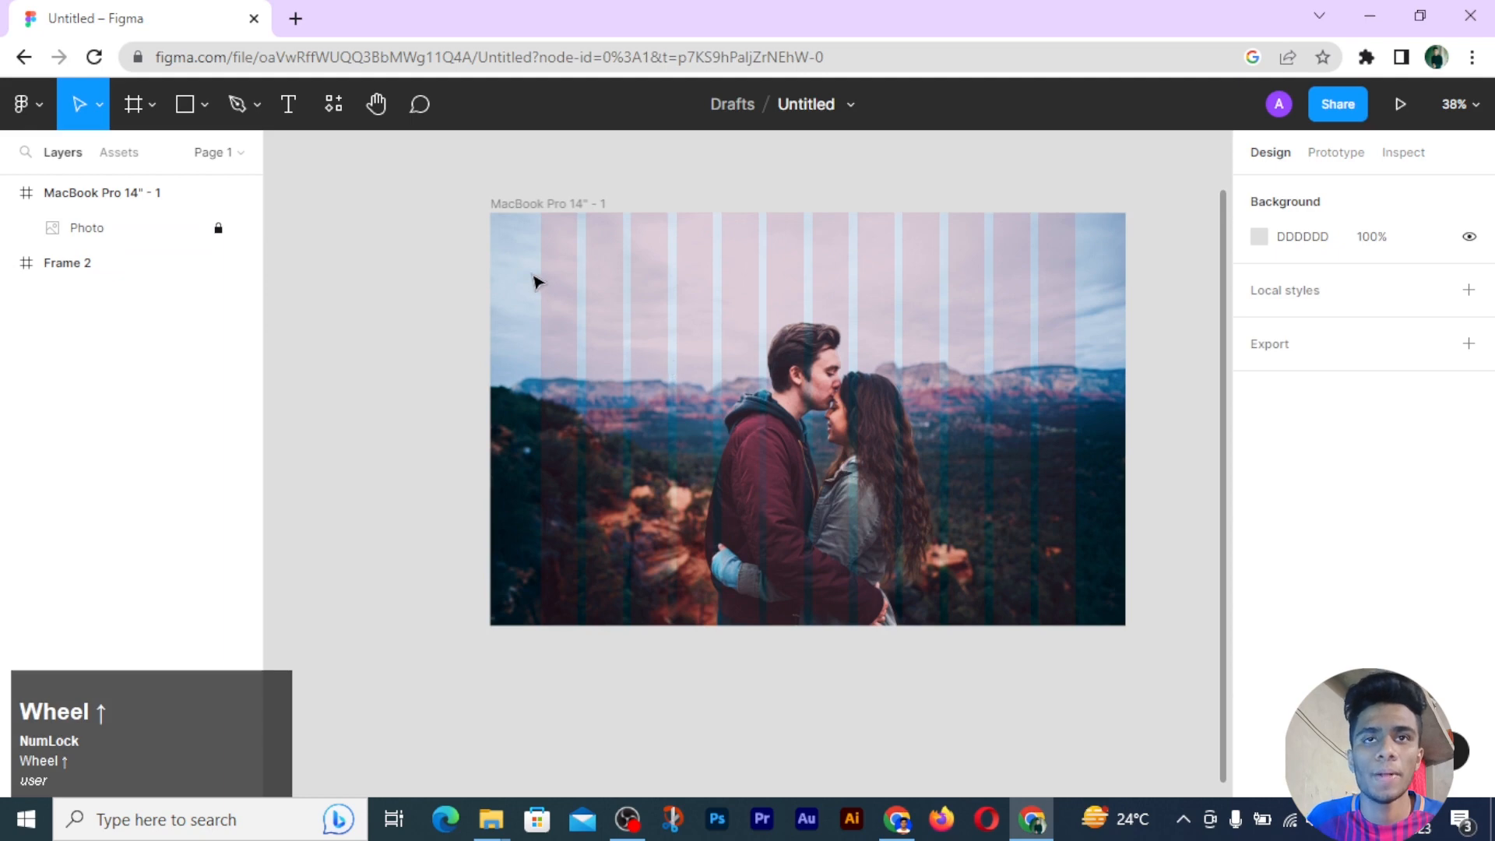
Step: Move the MacBook Pro 14" frame to about X -530, Y 983 on the canvas
{"action": "left_click", "coordinate": [507, 207]}
{"action": "left_click_drag", "start_coordinate": [684, 372], "coordinate": [635, 369]}
{"action": "left_click", "coordinate": [351, 277]}
Step: Centre the Photo layer horizontally and vertically within the MacBook Pro 14" frame and lock it
{"action": "left_click", "coordinate": [649, 364]}
{"action": "left_click", "coordinate": [1298, 200]}
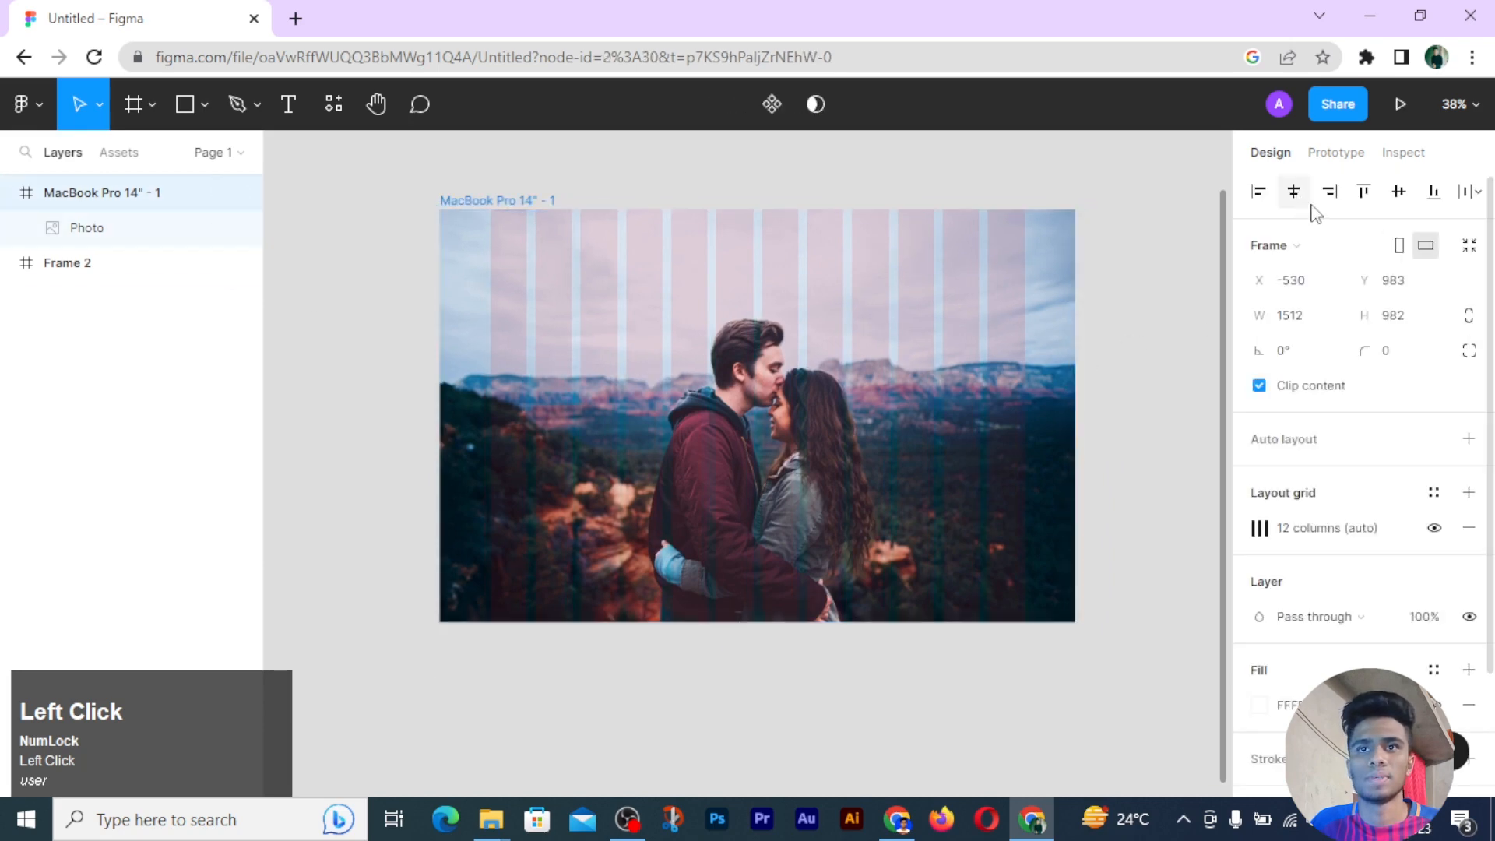
{"action": "left_click", "coordinate": [1406, 197]}
{"action": "mouse_move", "coordinate": [740, 468]}
{"action": "left_mouse_down"}
{"action": "mouse_move", "coordinate": [749, 486]}
{"action": "mouse_move", "coordinate": [750, 458]}
{"action": "left_mouse_up"}
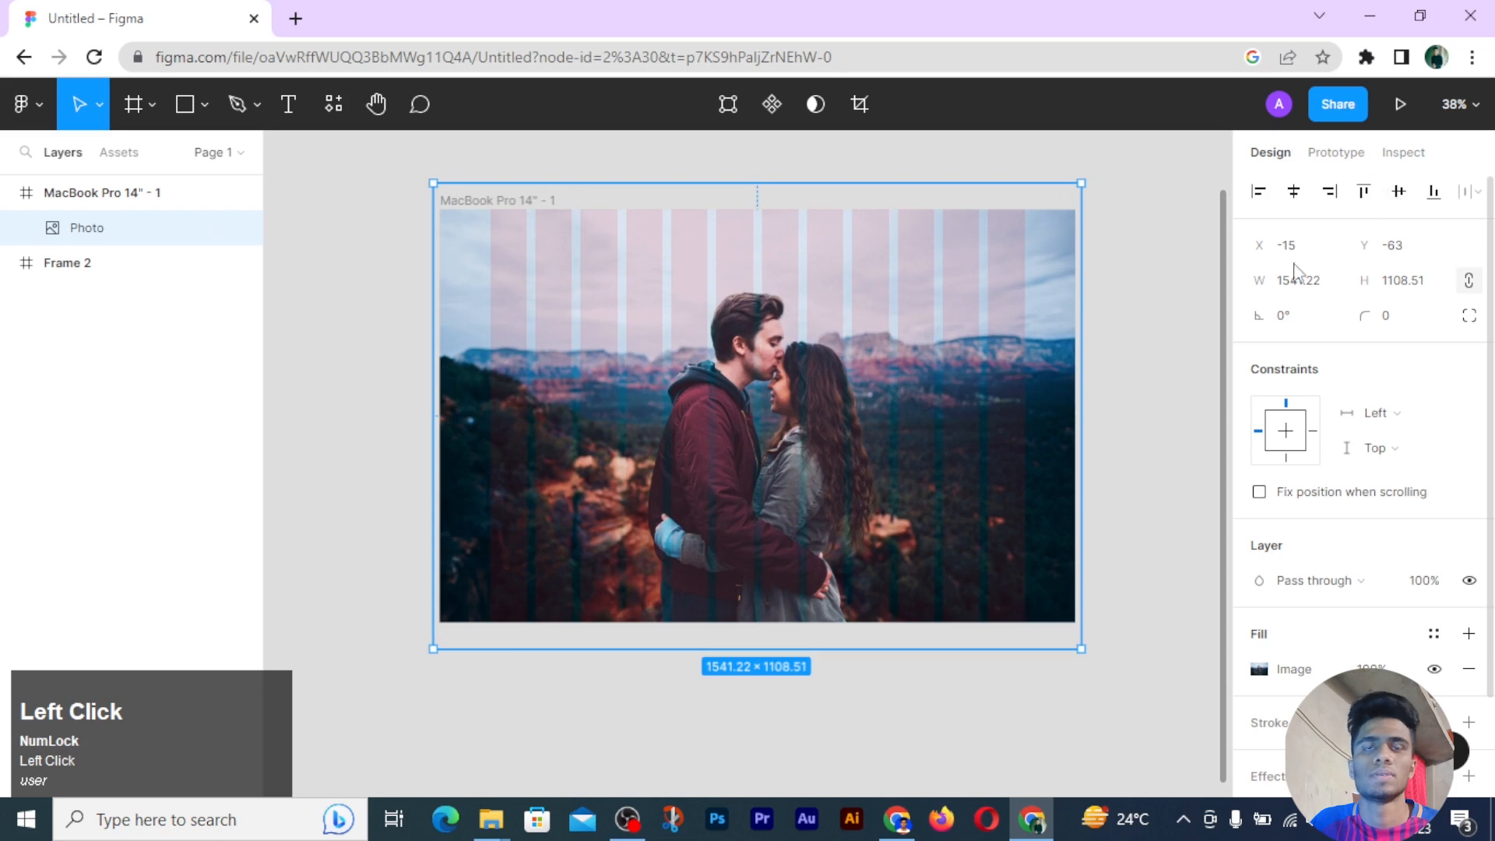
{"action": "left_click", "coordinate": [218, 227]}
{"action": "left_click", "coordinate": [336, 309]}
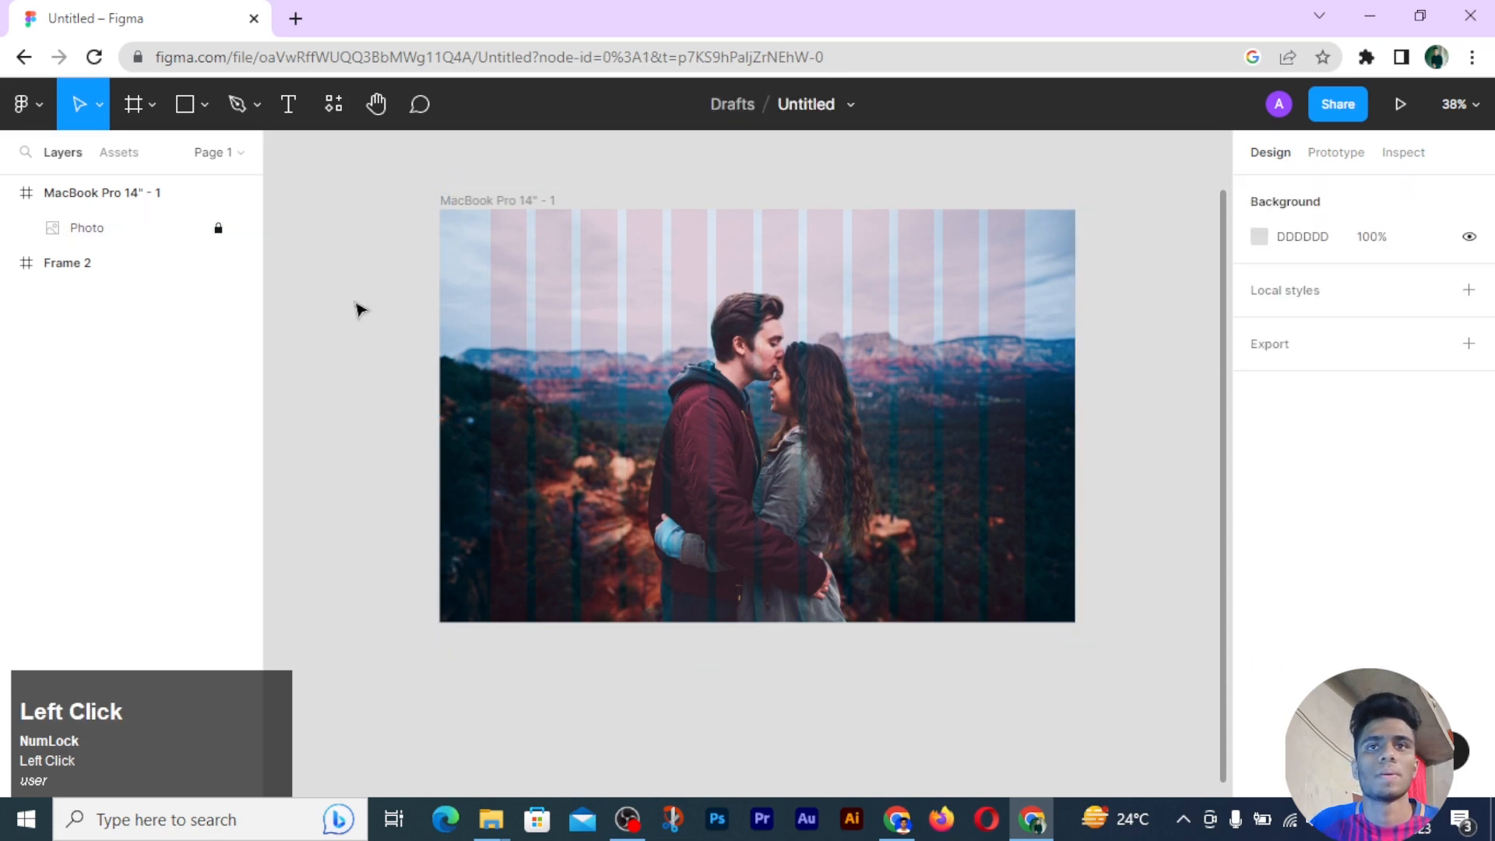
Step: Copy the Logo from Frame 2 into the MacBook Pro 14" frame, near its top at the start of the first grid column
{"action": "scroll", "coordinate": [523, 327], "scroll_direction": "up", "scroll_amount": 2, "text": "ctrl"}
{"action": "scroll", "coordinate": [524, 324], "scroll_direction": "up", "scroll_amount": 3}
{"action": "left_click", "coordinate": [606, 294]}
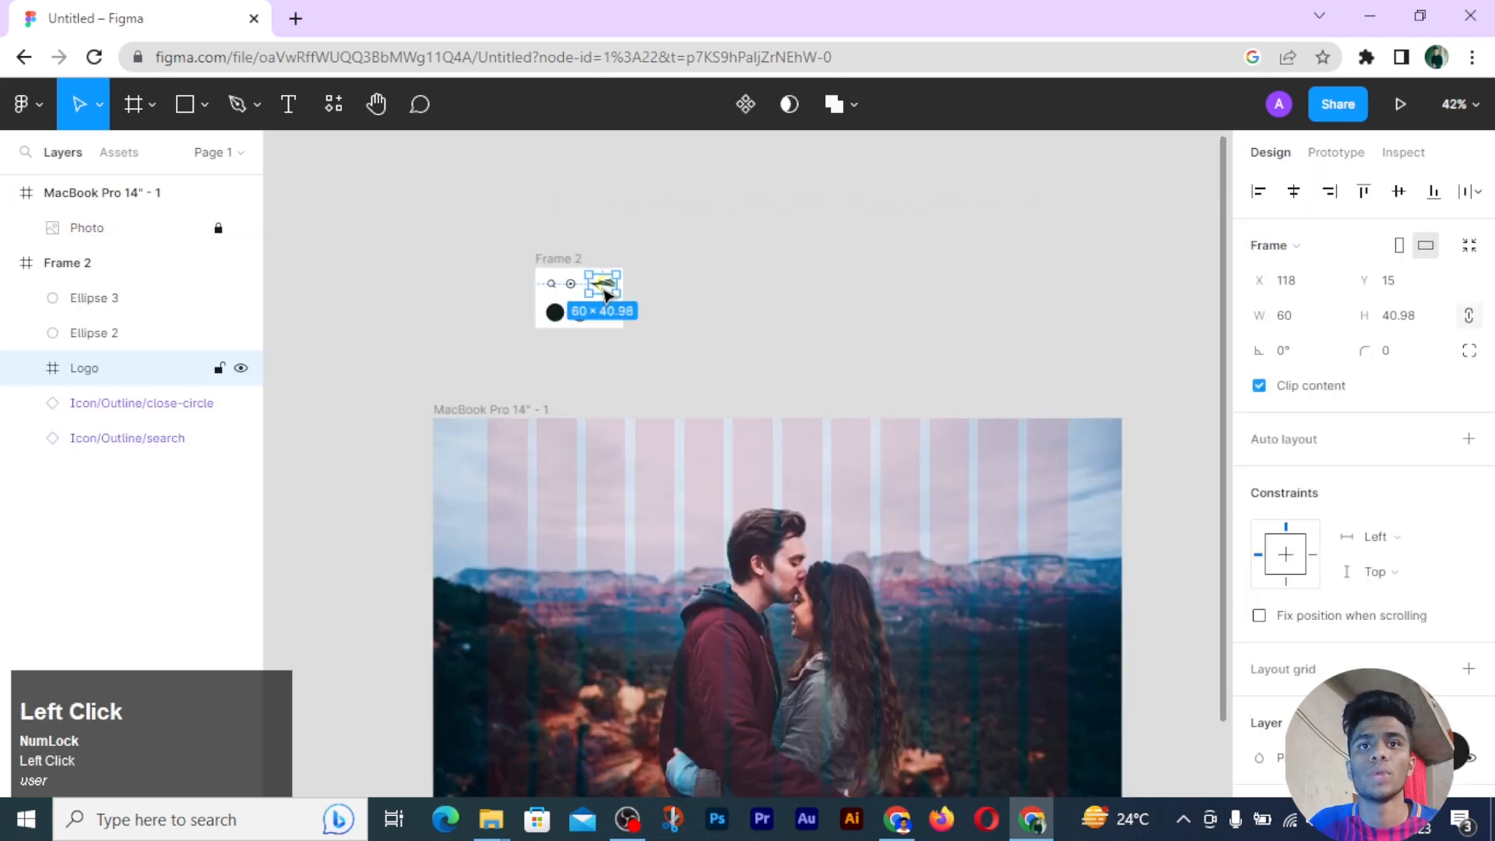
{"action": "left_click_drag", "start_coordinate": [612, 289], "coordinate": [505, 454], "text": "alt"}
{"action": "left_click", "coordinate": [549, 494]}
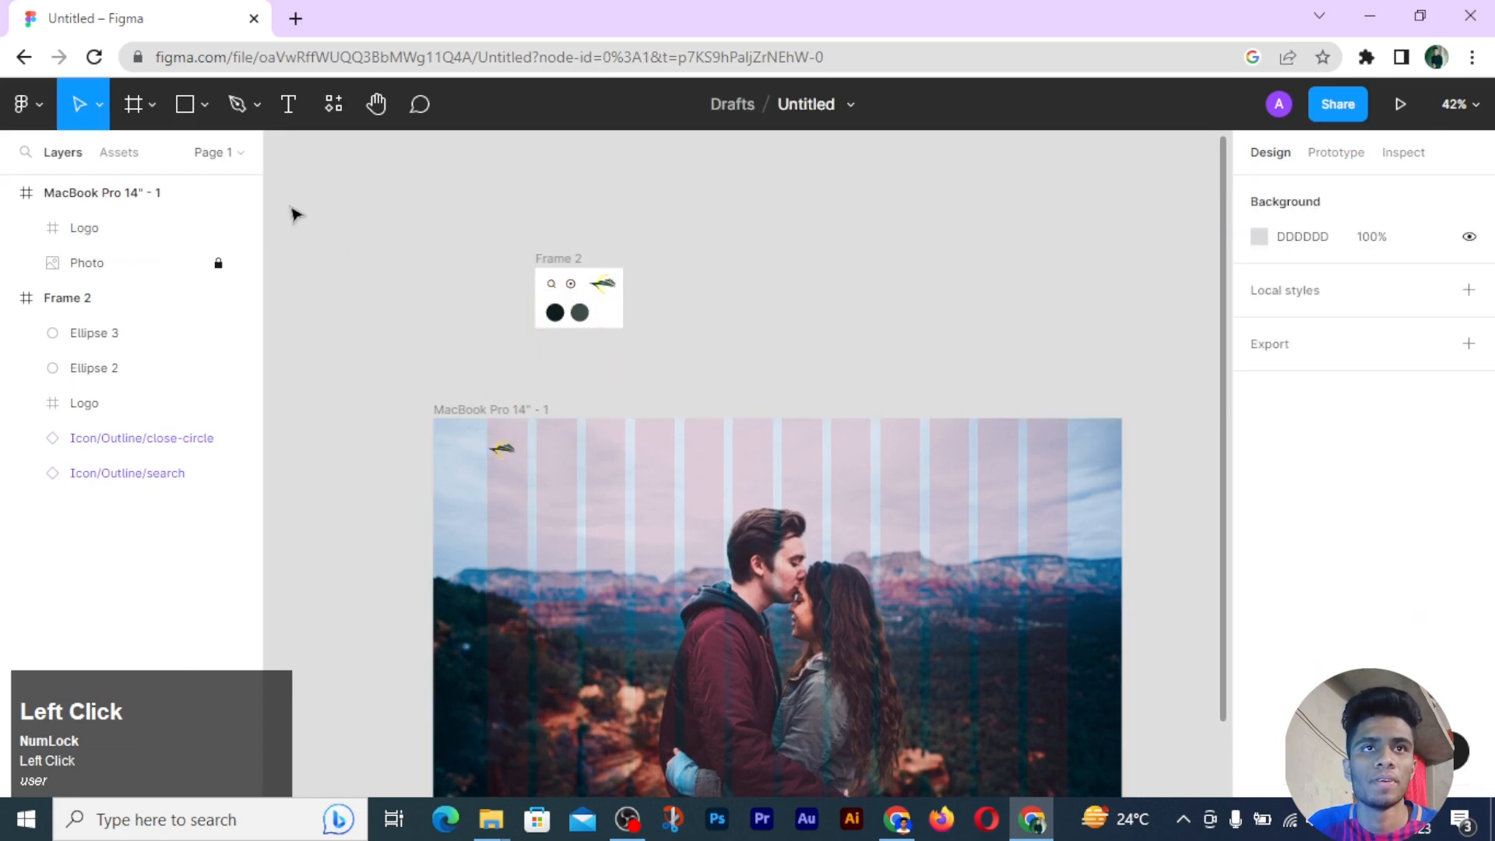
Step: Draw a horizontal line 1512 wide across the full MacBook Pro 14" frame at Y 125, below the logo
{"action": "left_click", "coordinate": [204, 103]}
{"action": "left_click", "coordinate": [183, 190]}
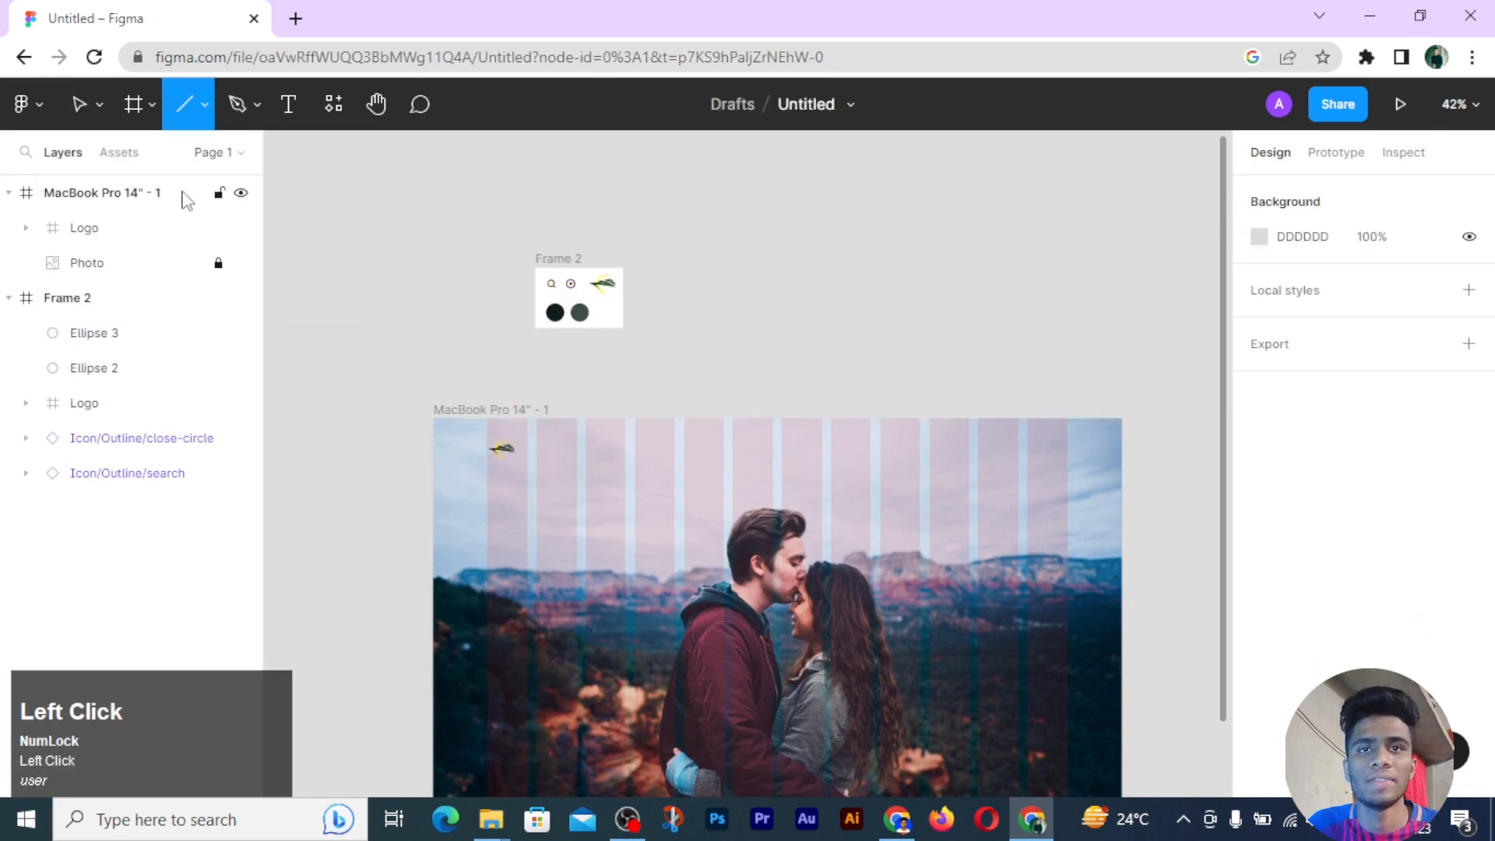
{"action": "scroll", "coordinate": [444, 463], "scroll_direction": "down", "scroll_amount": 1}
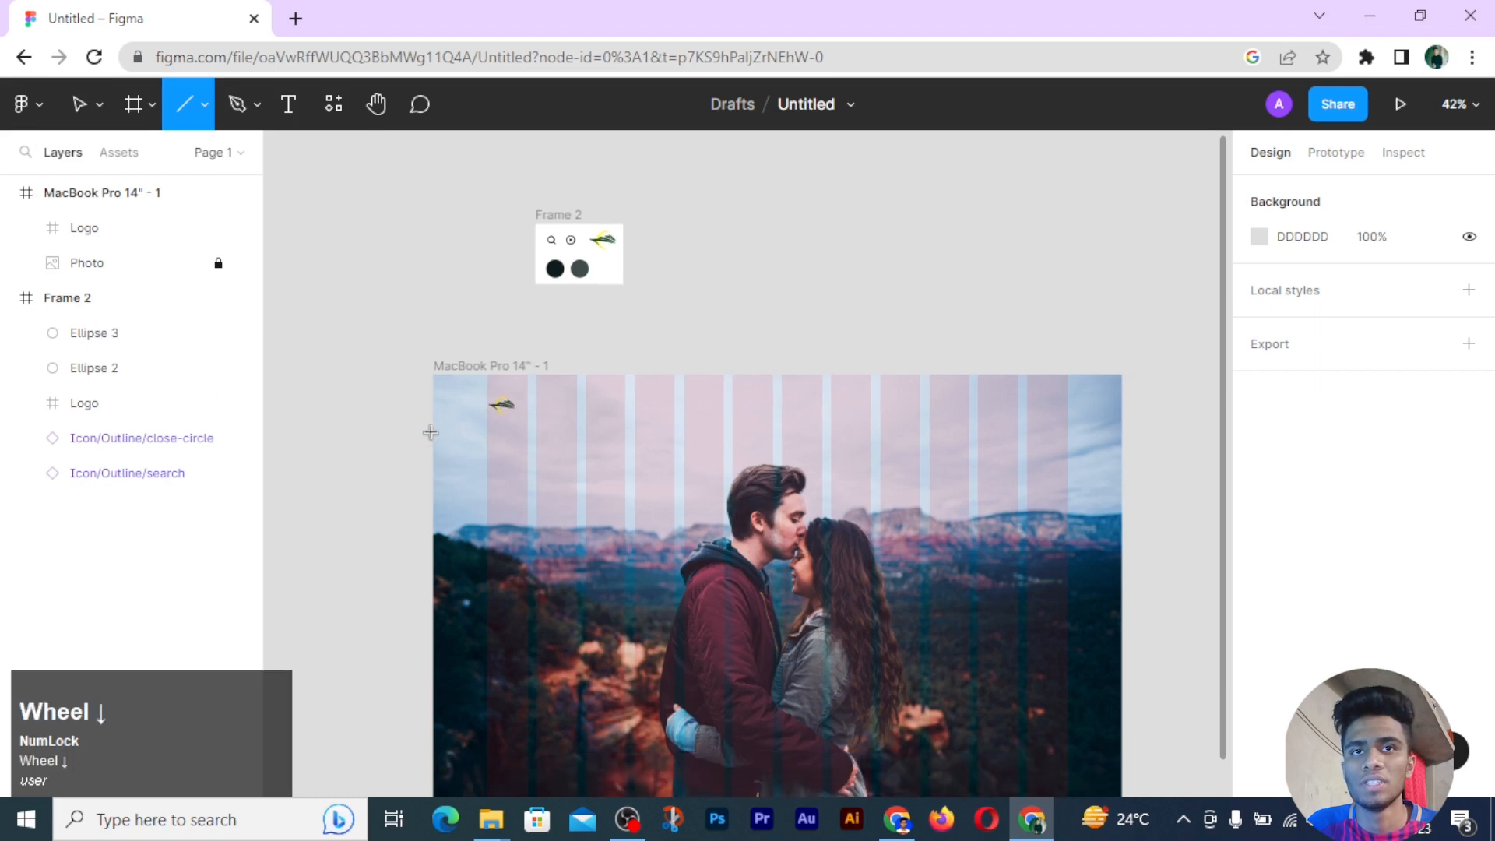
{"action": "left_click_drag", "start_coordinate": [433, 431], "coordinate": [1123, 467]}
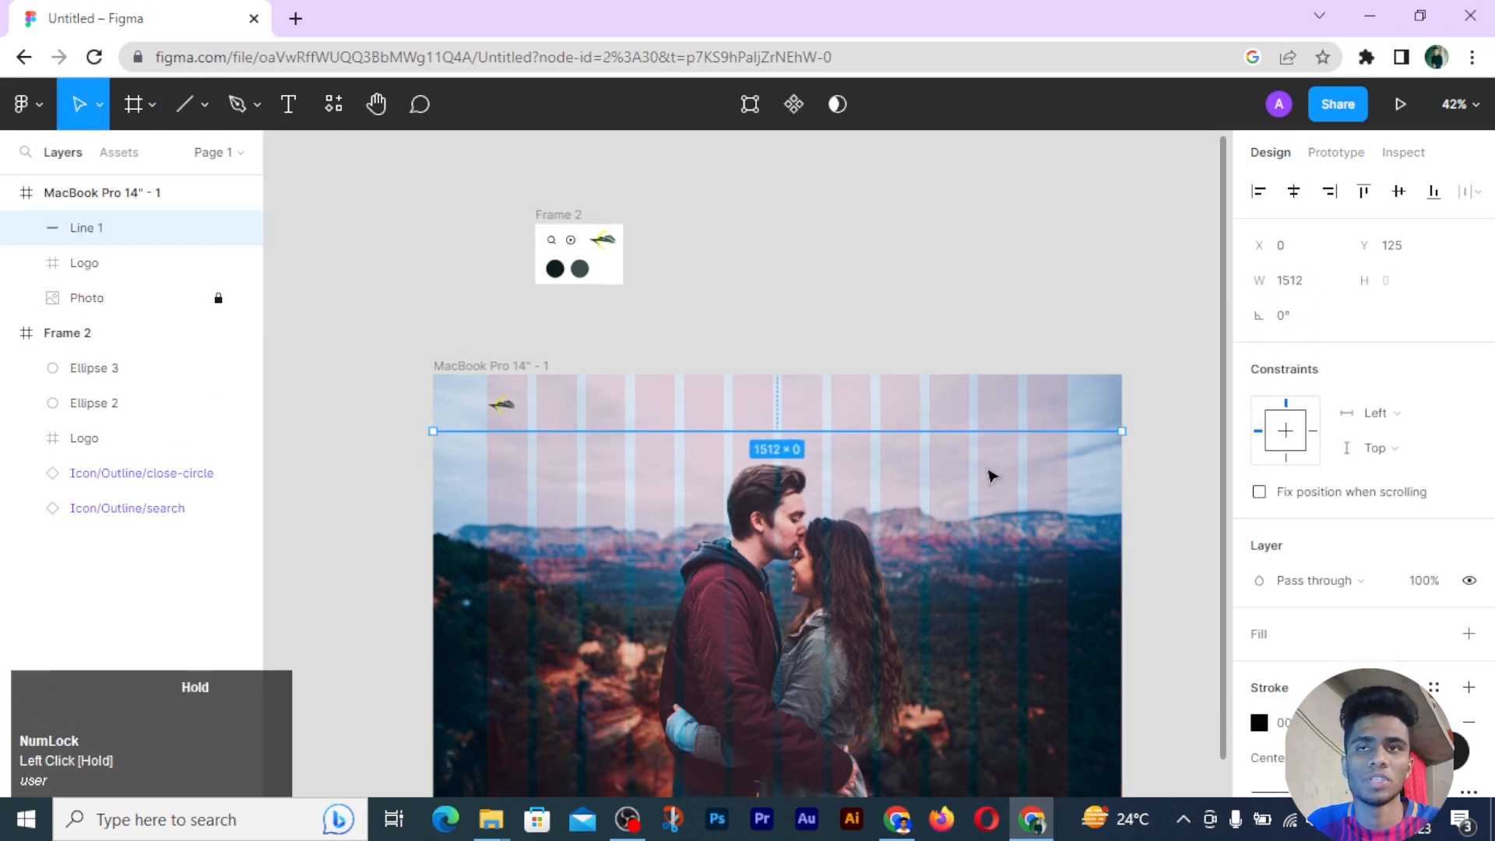
Step: Try to align the line with the left edge of the MacBook Pro 14" frame
{"action": "scroll", "coordinate": [530, 507], "scroll_direction": "up", "scroll_amount": 5}
{"action": "key", "text": "space"}
{"action": "left_click_drag", "start_coordinate": [590, 420], "coordinate": [1113, 737]}
{"action": "left_click", "coordinate": [725, 598]}
{"action": "left_click", "coordinate": [691, 512]}
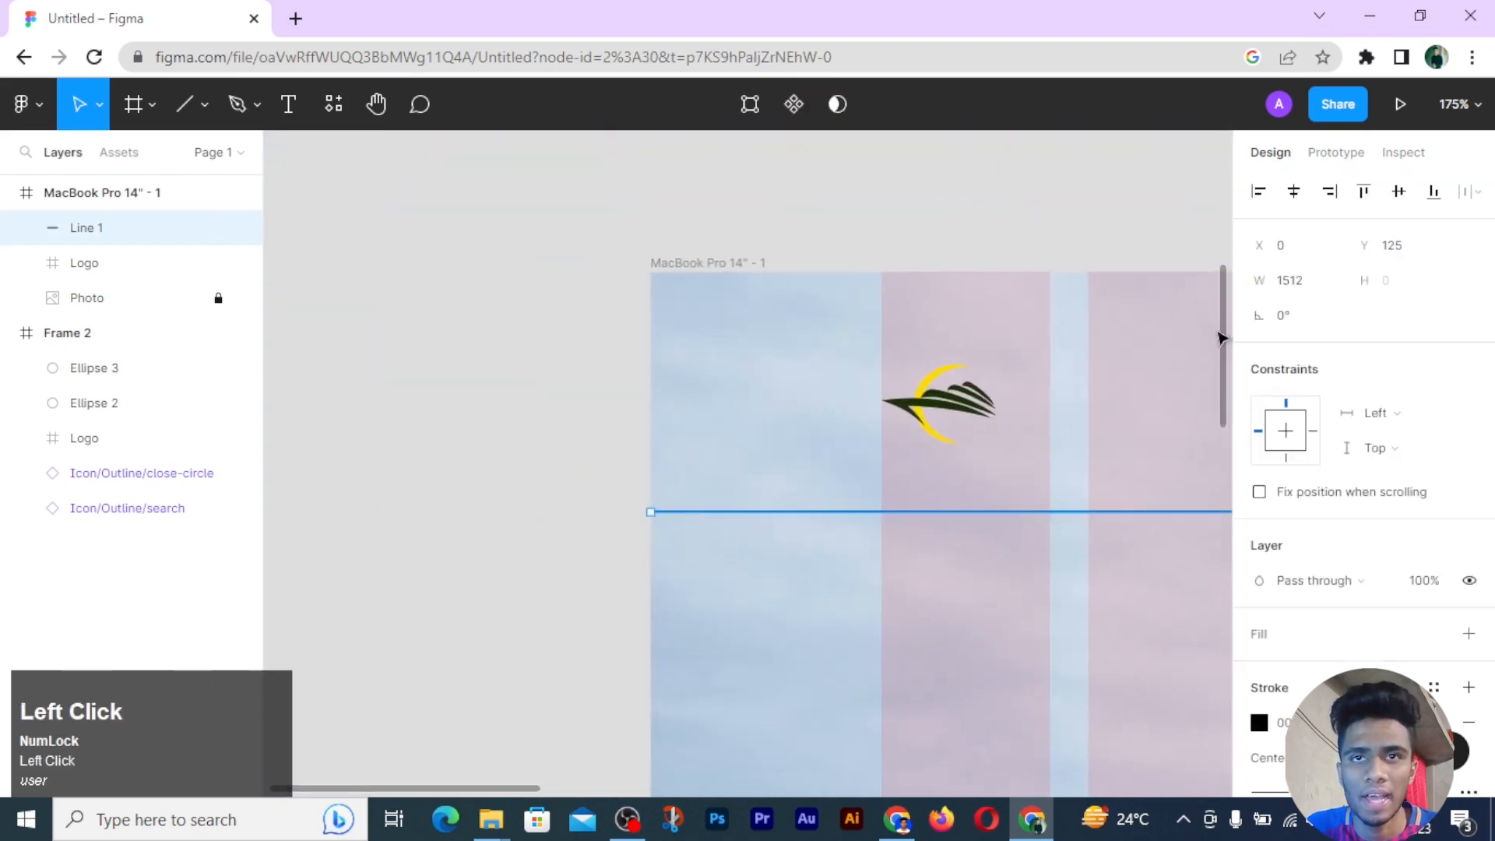
{"action": "left_click", "coordinate": [665, 265], "text": "shift"}
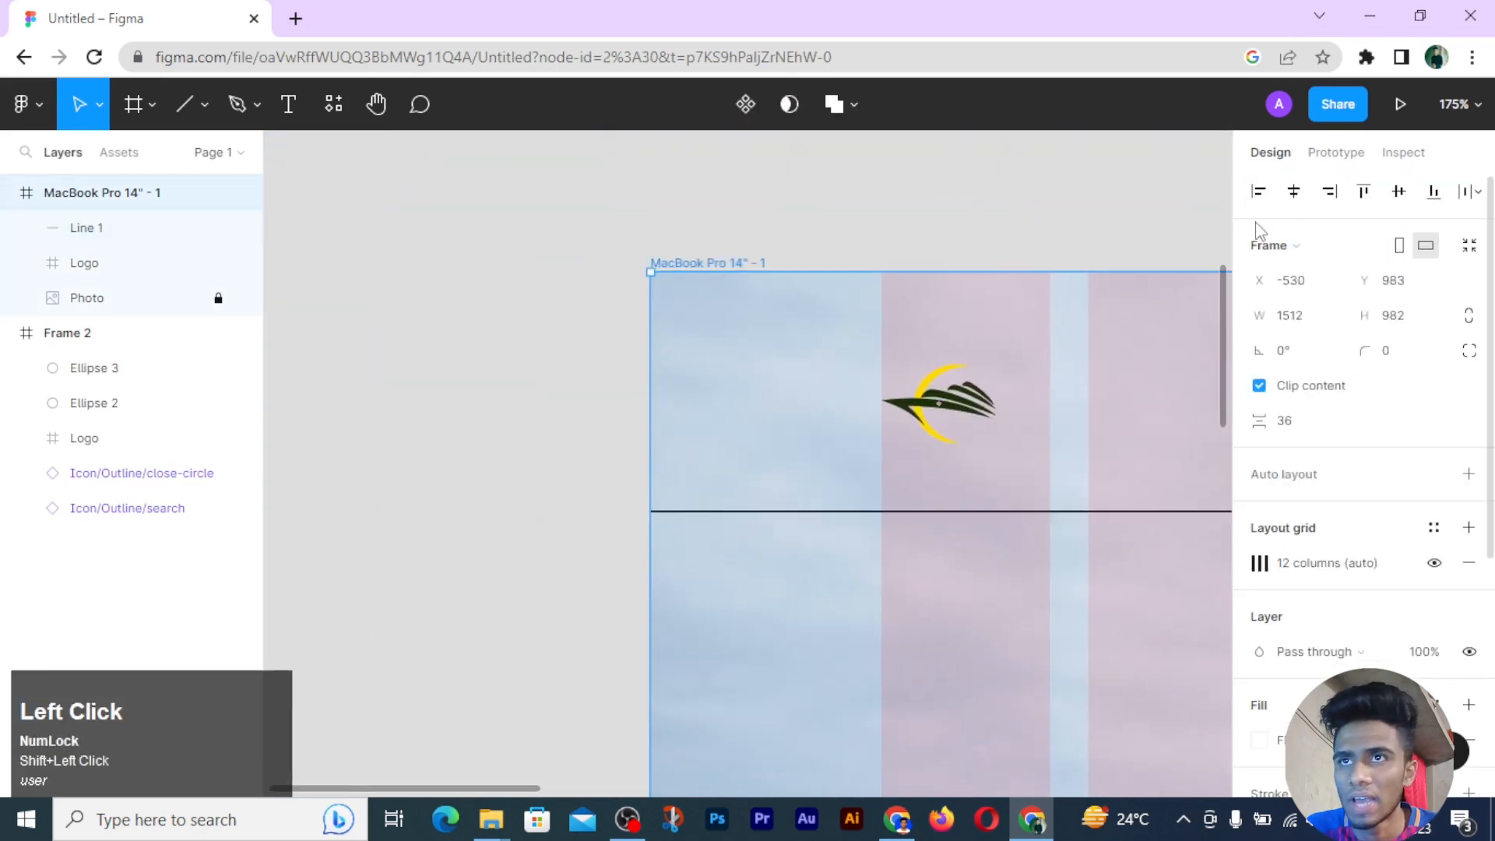
{"action": "left_click", "coordinate": [1259, 191]}
{"action": "left_click", "coordinate": [857, 605]}
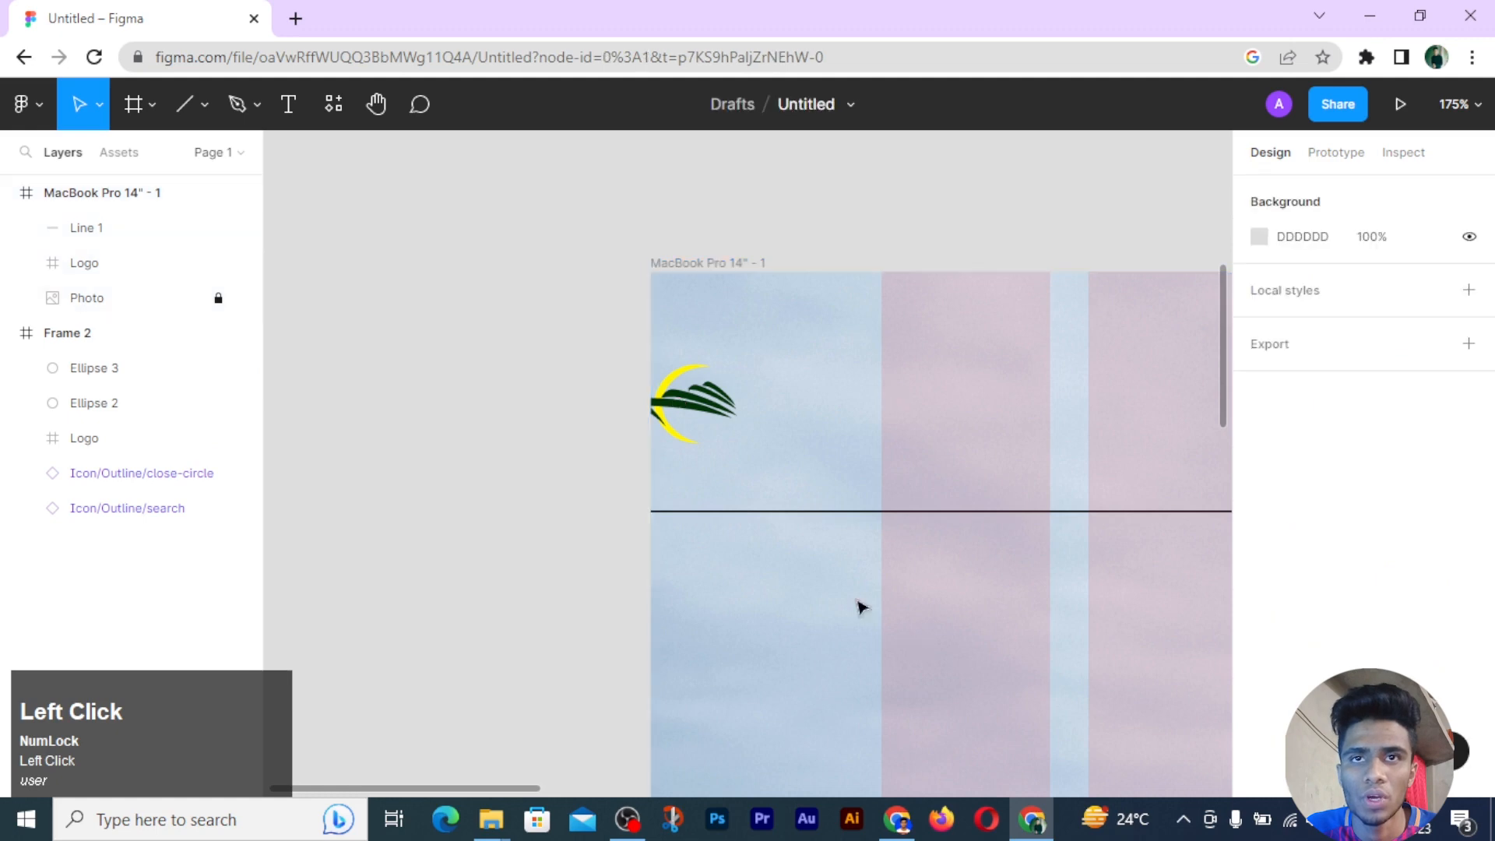
Step: Move the logo back over the first grid column at about X 159, Y 41 and put the line at X 0
{"action": "left_click", "coordinate": [792, 512]}
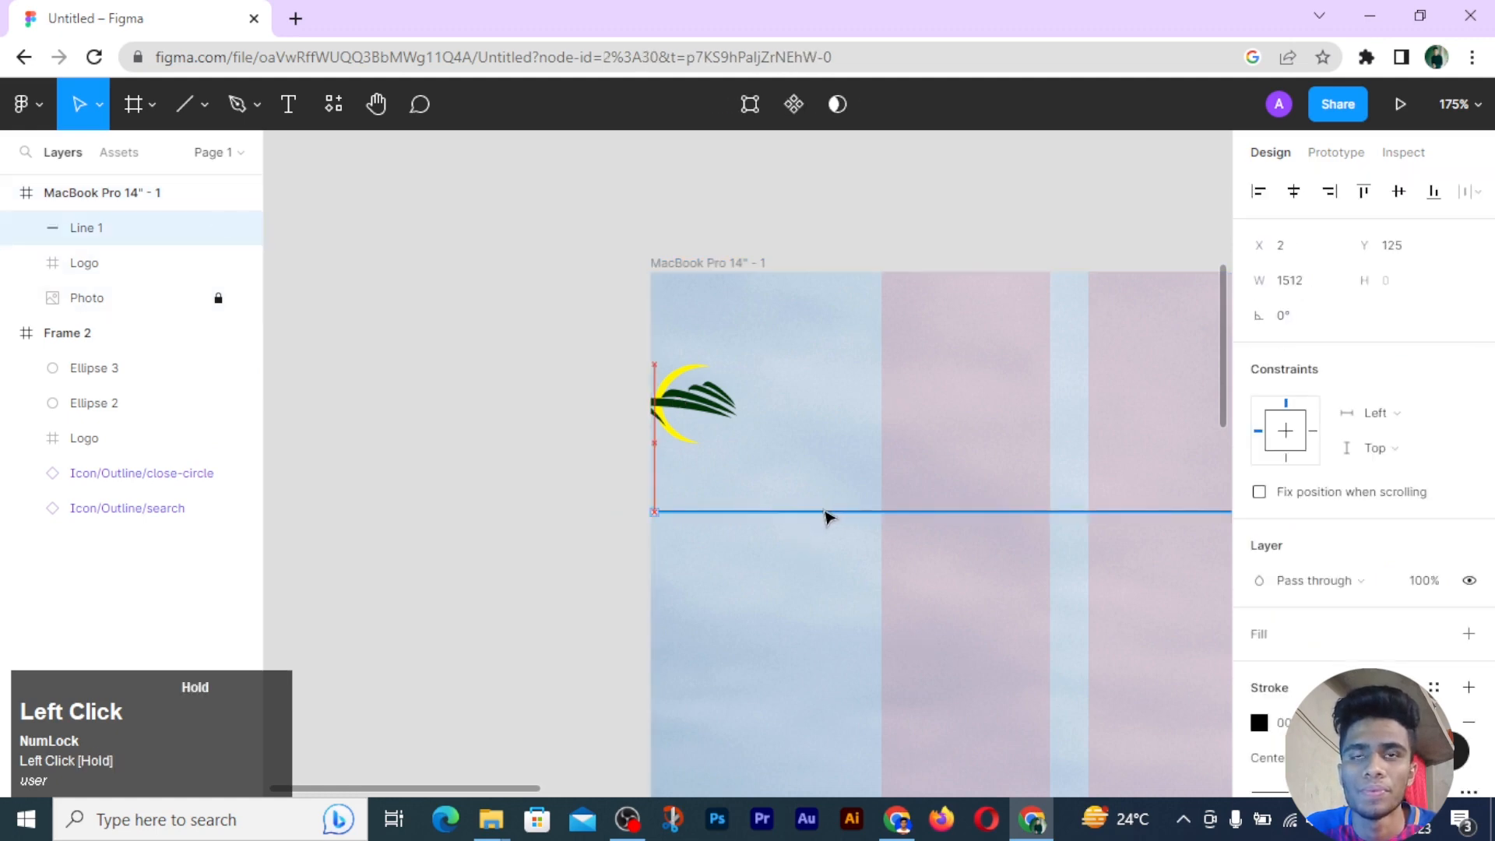
{"action": "left_click", "coordinate": [697, 401]}
{"action": "left_click_drag", "start_coordinate": [697, 401], "coordinate": [1017, 387]}
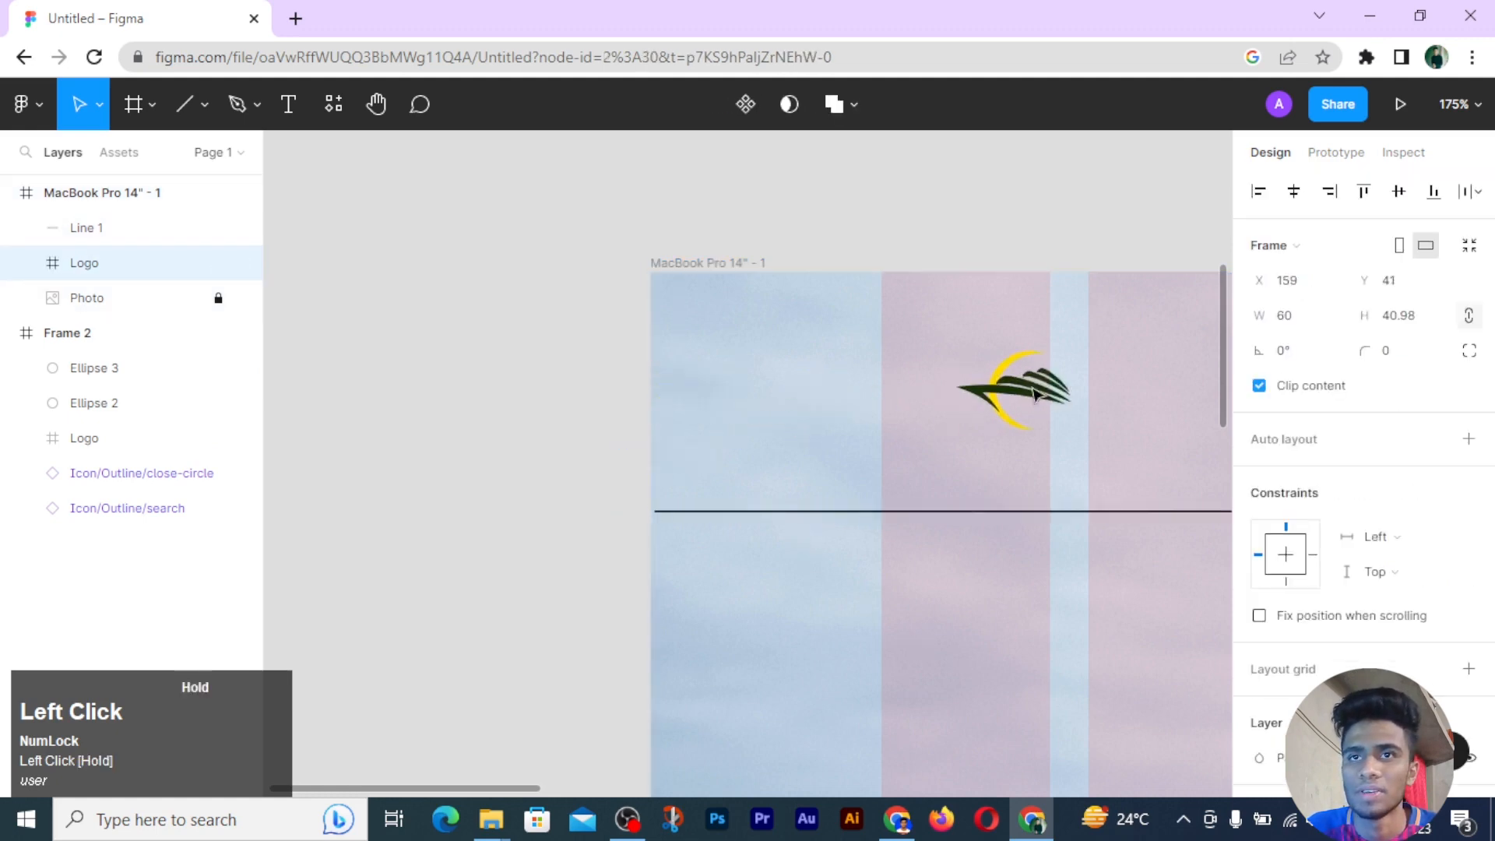
{"action": "double_click", "coordinate": [788, 513]}
{"action": "left_click", "coordinate": [300, 105]}
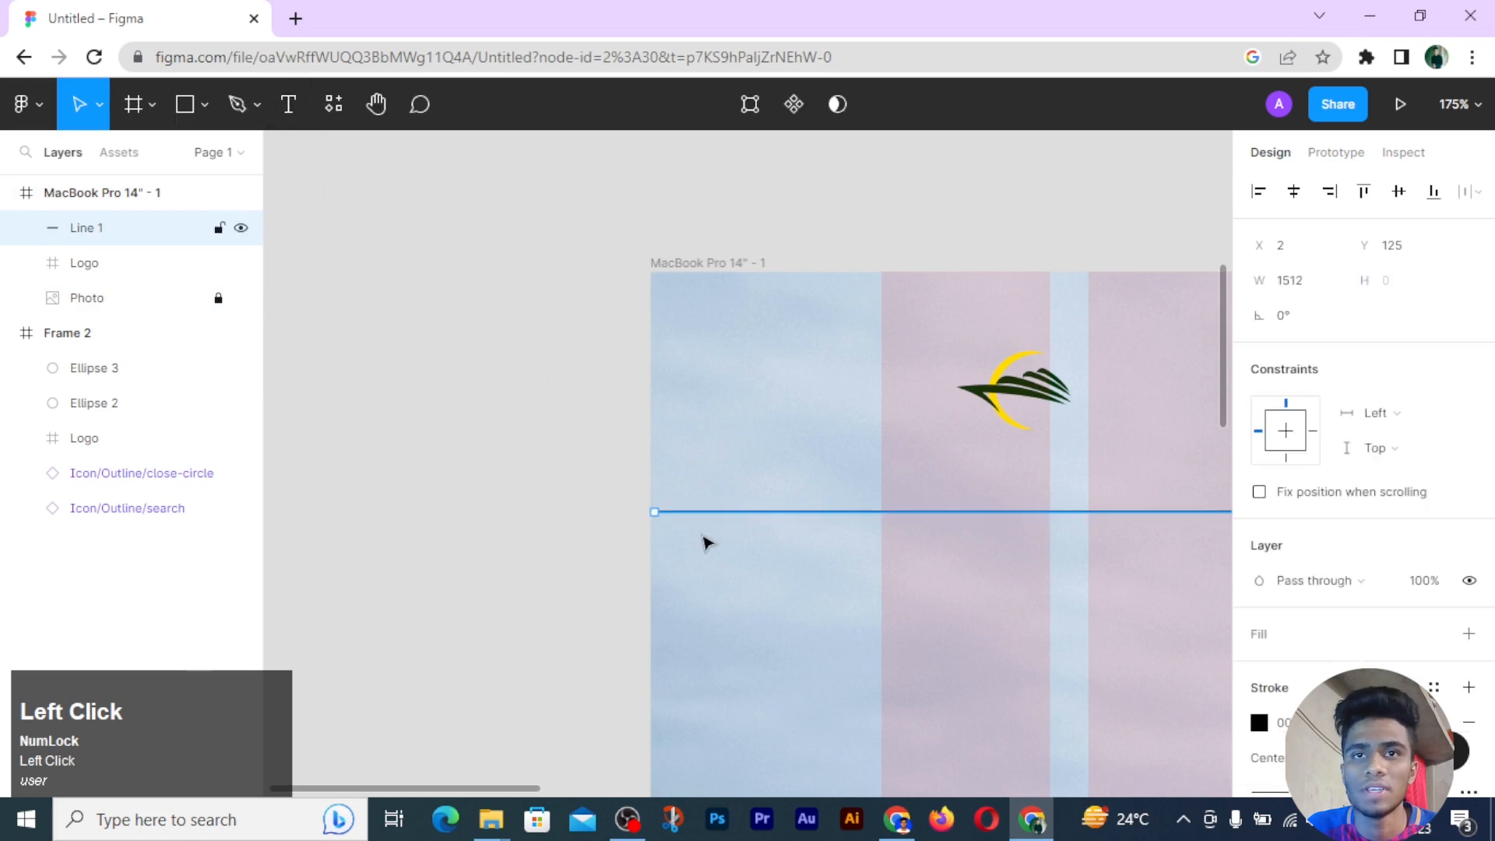
{"action": "left_click", "coordinate": [710, 557]}
{"action": "left_click", "coordinate": [706, 516]}
{"action": "left_click", "coordinate": [722, 567]}
{"action": "left_click", "coordinate": [711, 513]}
{"action": "left_click", "coordinate": [715, 576]}
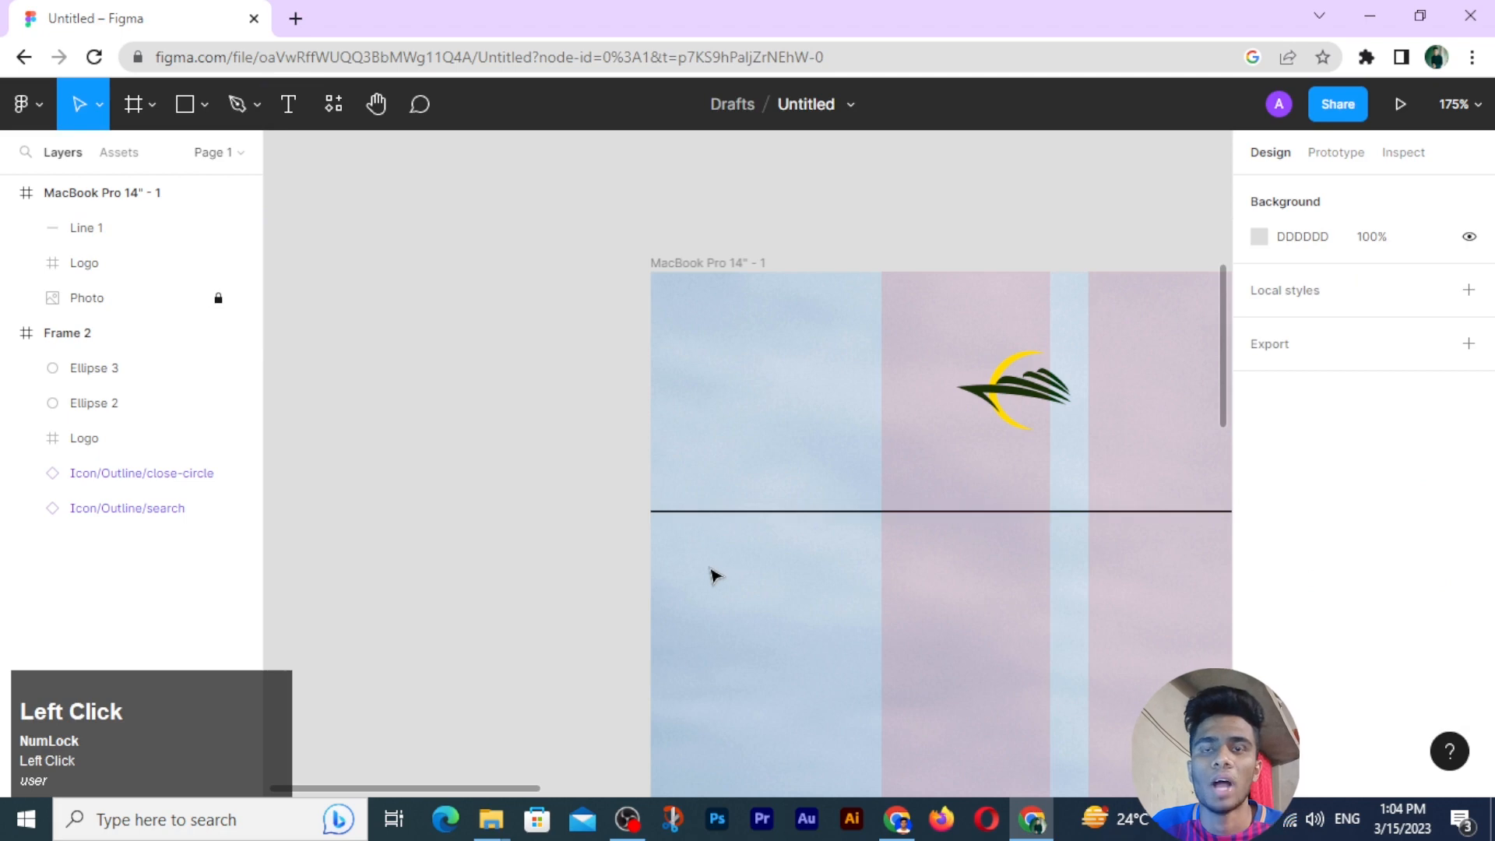
Step: Nudge the horizontal line up to Y 100 in the MacBook Pro 14" frame
{"action": "scroll", "coordinate": [717, 534], "scroll_direction": "down", "scroll_amount": 3}
{"action": "left_click_drag", "start_coordinate": [855, 574], "coordinate": [15, 513]}
{"action": "left_click_drag", "start_coordinate": [818, 543], "coordinate": [187, 581]}
{"action": "left_click_drag", "start_coordinate": [542, 584], "coordinate": [721, 534]}
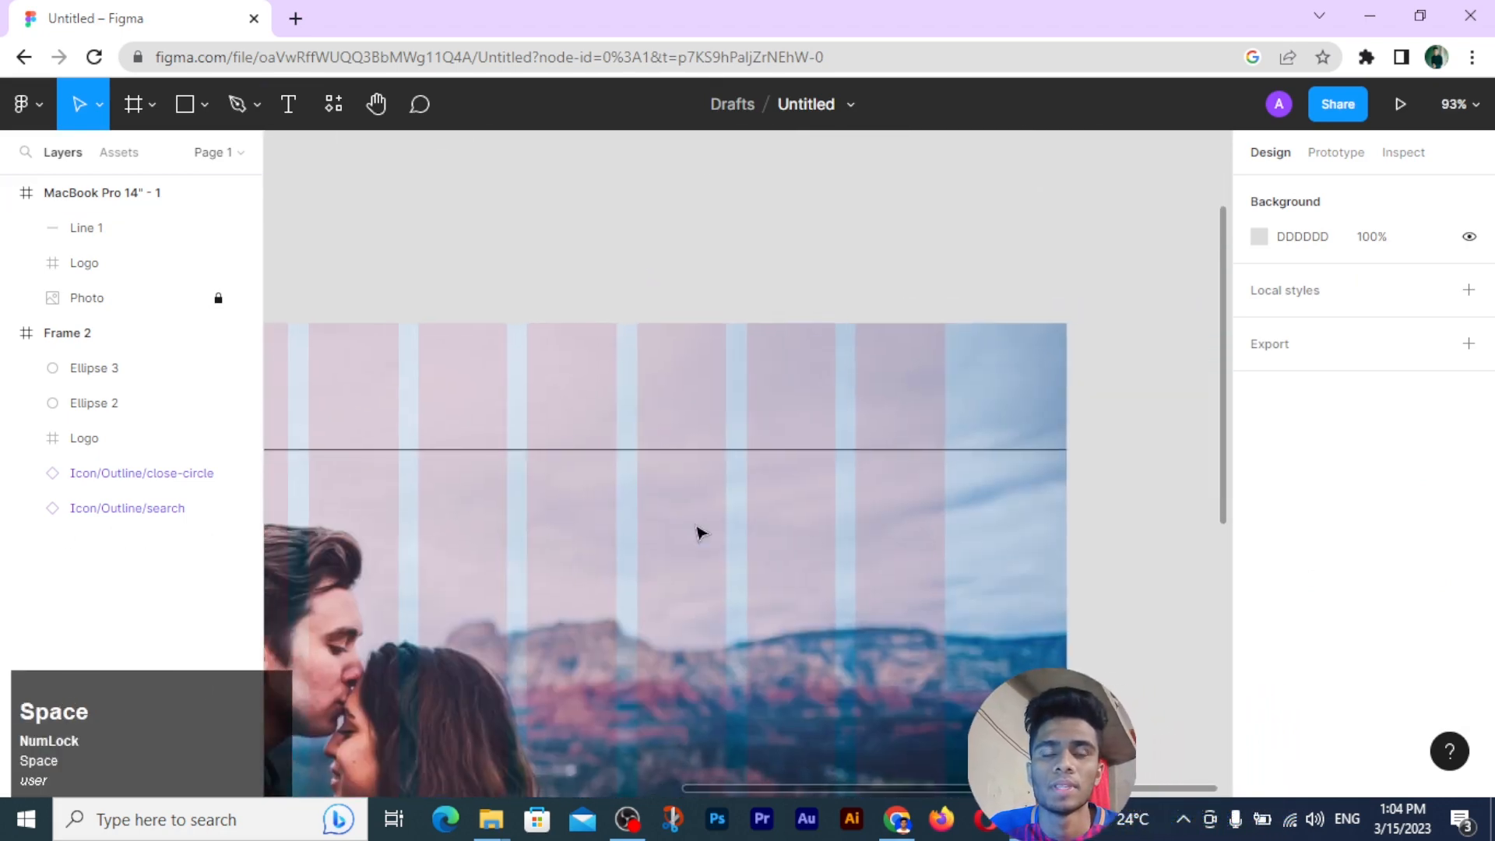
{"action": "scroll", "coordinate": [698, 531], "scroll_direction": "down", "scroll_amount": 2}
{"action": "left_click", "coordinate": [668, 460]}
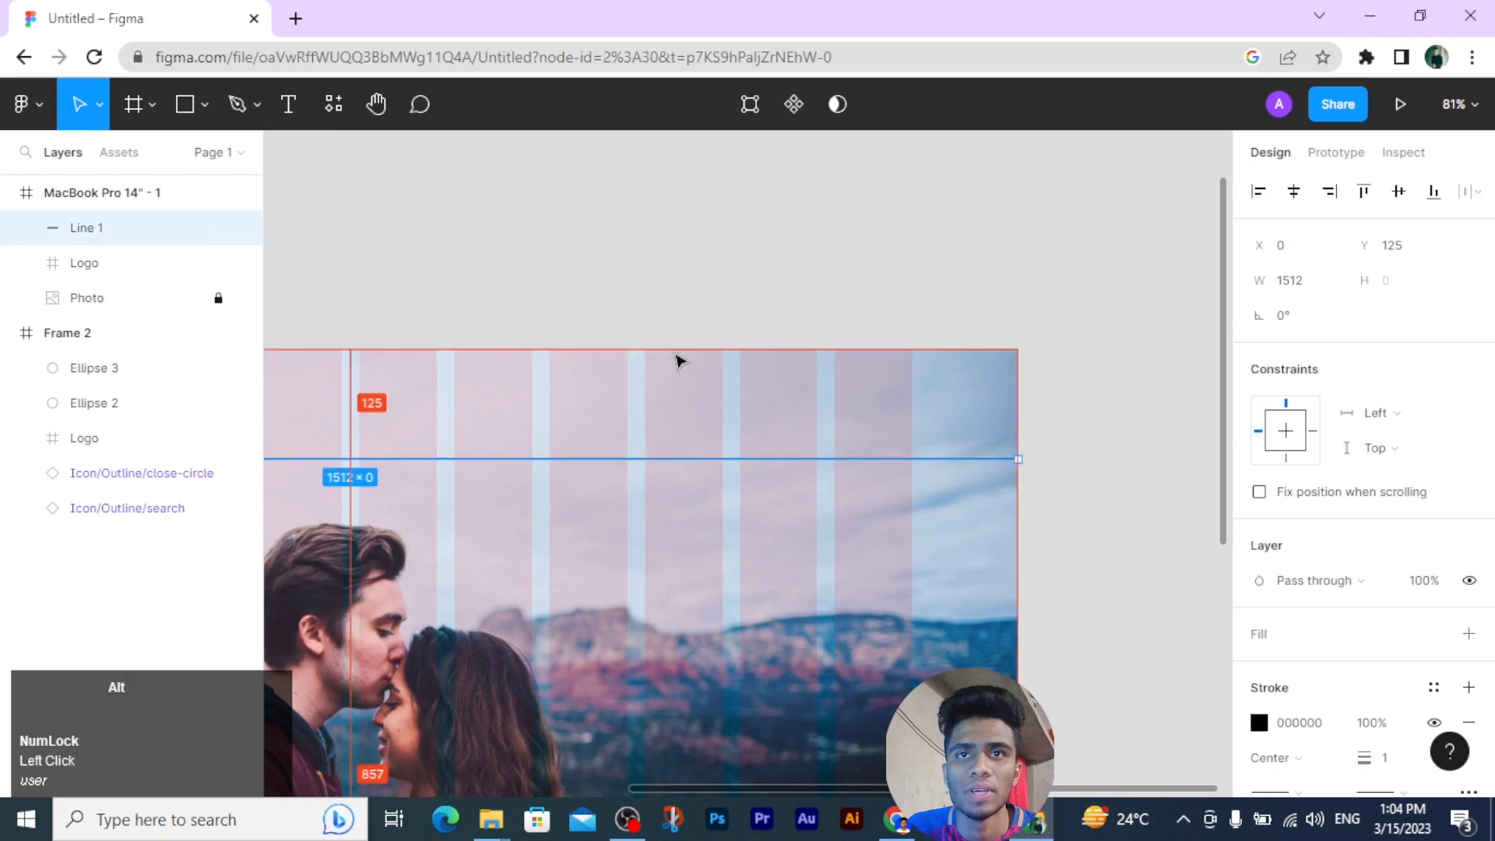
{"action": "key", "text": "alt+Up"}
{"action": "key", "text": "alt+Up"}
{"action": "key", "text": "alt+Up"}
{"action": "key", "text": "alt+Up"}
{"action": "key", "text": "alt+Up"}
{"action": "key", "text": "alt+Up"}
{"action": "key", "text": "alt+Up"}
{"action": "key", "text": "alt+Up"}
{"action": "key", "text": "alt+Up"}
{"action": "key", "text": "alt+Up"}
{"action": "key", "text": "alt+Up"}
{"action": "key", "text": "alt+Up"}
{"action": "key", "text": "alt+Up"}
{"action": "key", "text": "alt+Up"}
{"action": "key", "text": "alt+Up"}
{"action": "key", "text": "alt+Up"}
{"action": "key", "text": "alt+Up"}
{"action": "key", "text": "alt+Up"}
{"action": "key", "text": "alt+Up"}
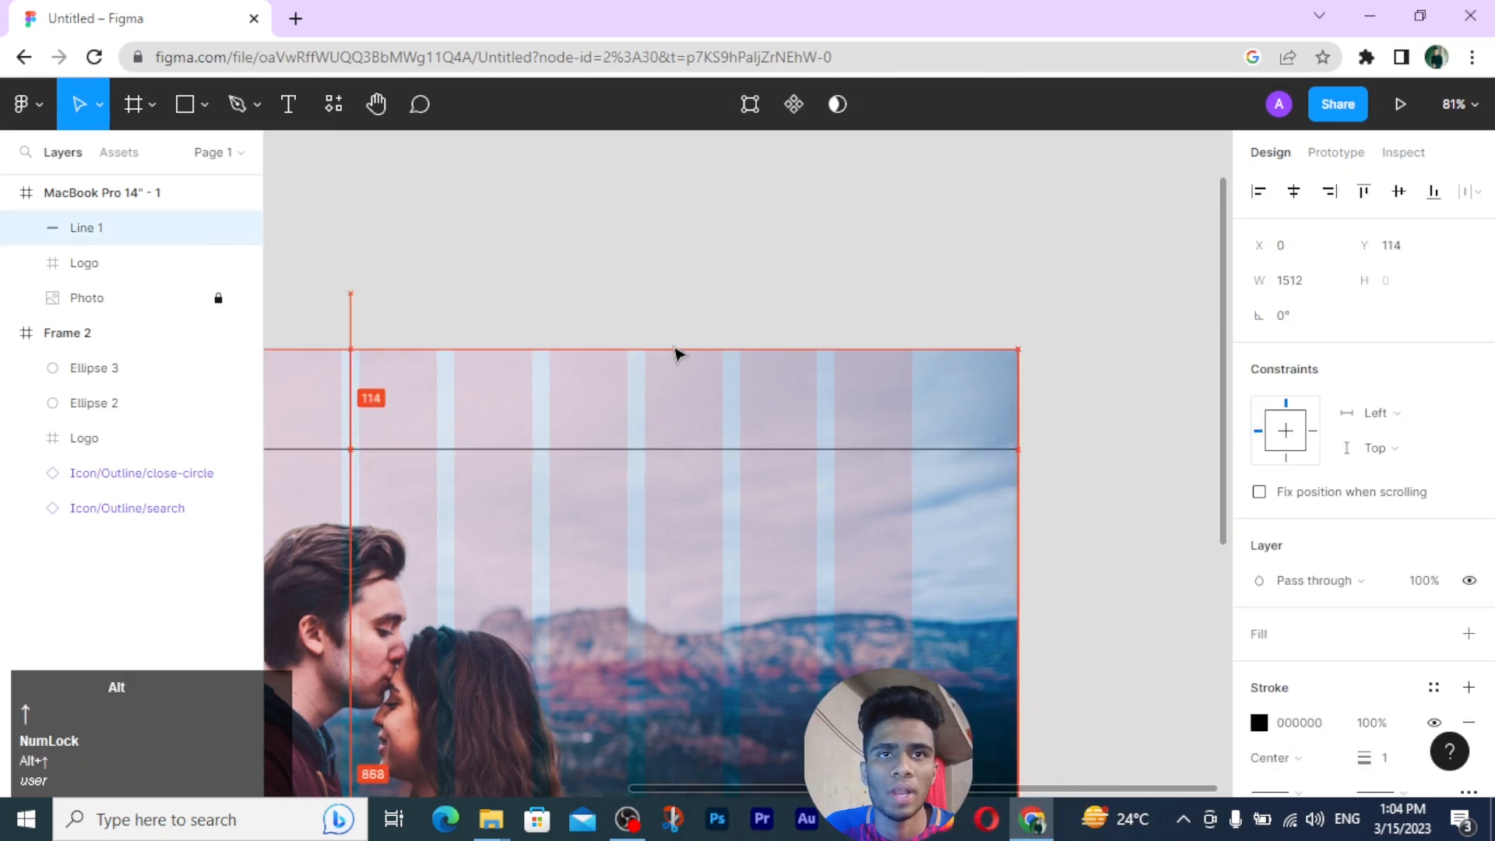
{"action": "key", "text": "alt+Up"}
{"action": "key", "text": "alt+Up"}
{"action": "key", "text": "alt+Up"}
{"action": "key", "text": "alt+Up"}
{"action": "key", "text": "alt+Up"}
{"action": "key", "text": "alt+Up"}
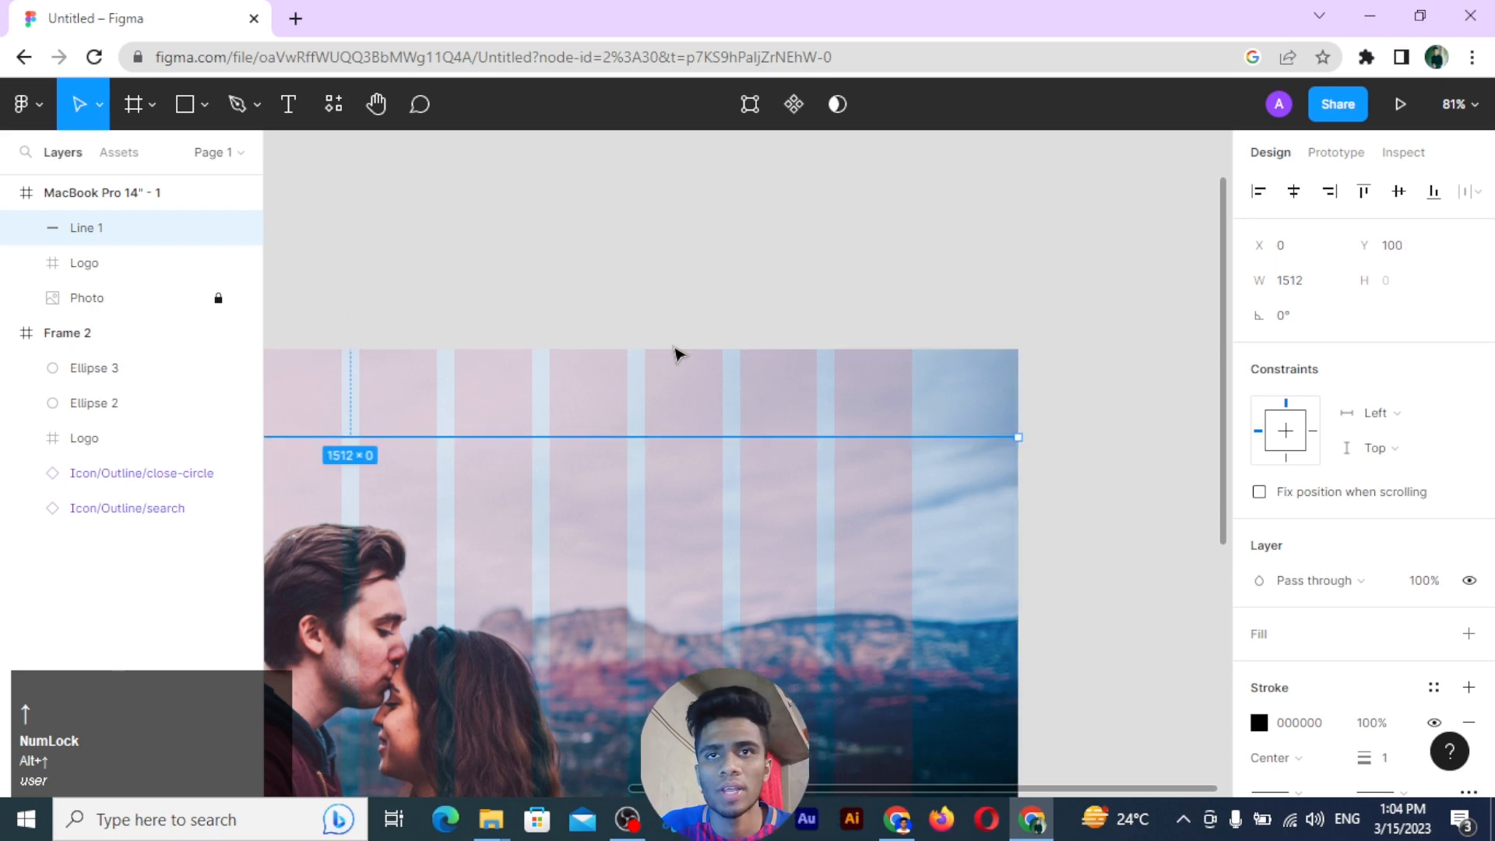
{"action": "left_click", "coordinate": [752, 529]}
Step: Set the line's stroke colour to 3D4B4A by sampling the lighter of the two dark circles in Frame 2
{"action": "scroll", "coordinate": [752, 526], "scroll_direction": "down", "scroll_amount": 3}
{"action": "key", "text": "space"}
{"action": "left_click_drag", "start_coordinate": [395, 541], "coordinate": [700, 574]}
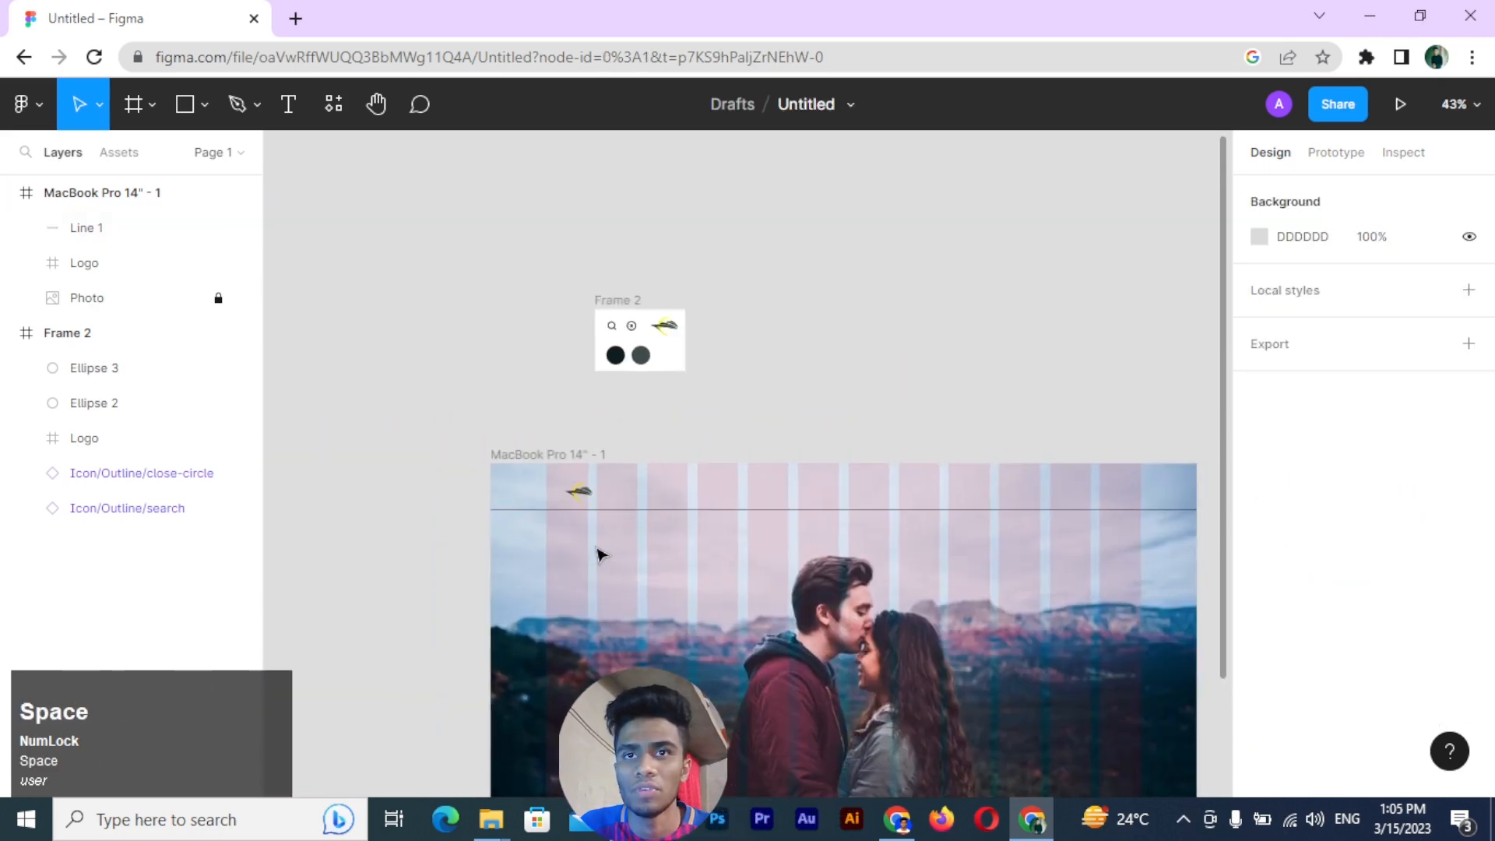
{"action": "scroll", "coordinate": [600, 551], "scroll_direction": "up", "scroll_amount": 3}
{"action": "left_click", "coordinate": [645, 480]}
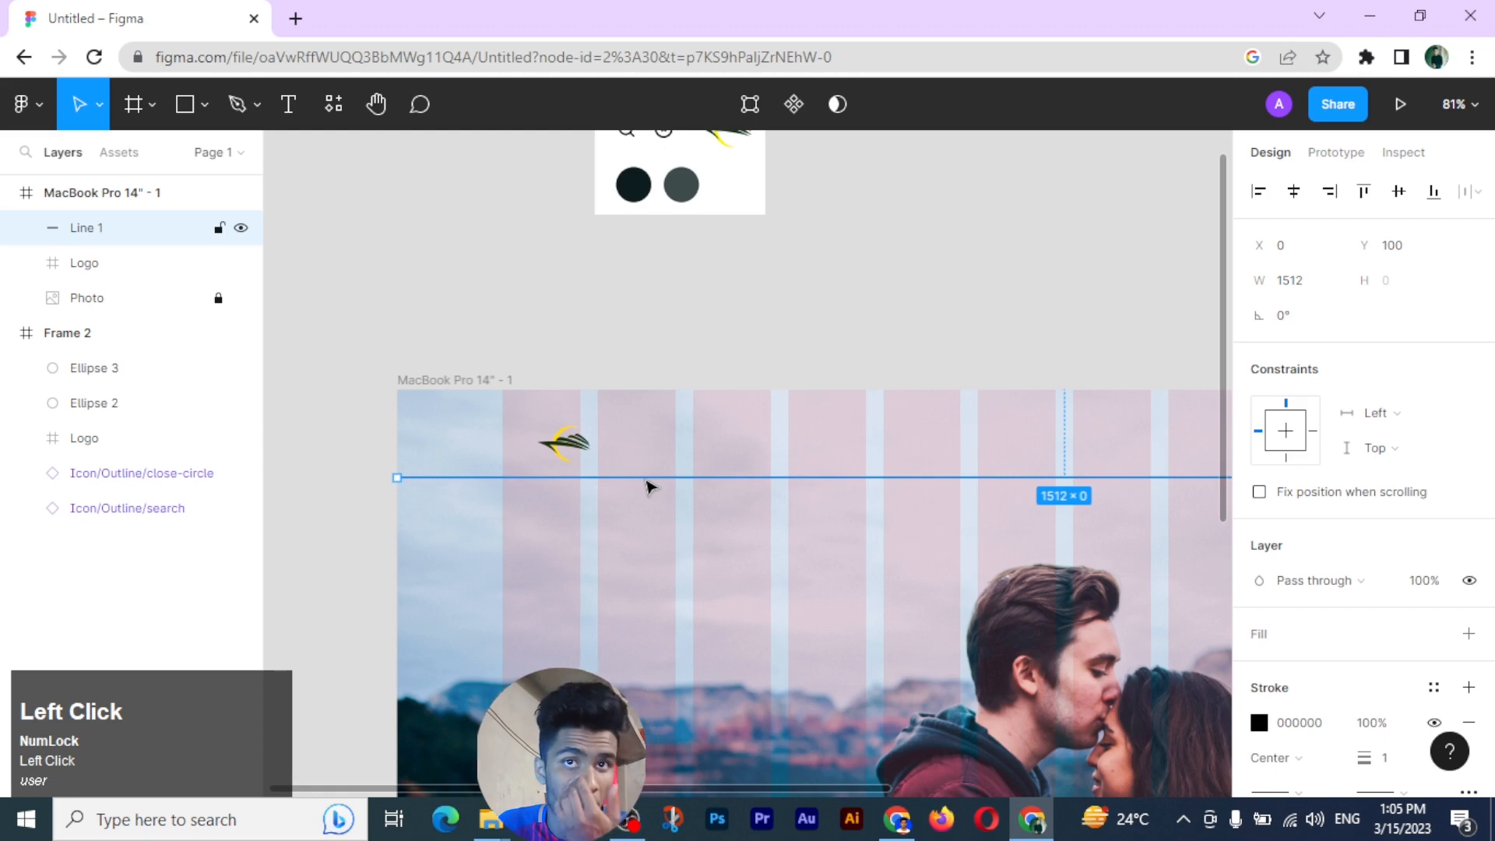
{"action": "key", "text": "i"}
{"action": "left_click", "coordinate": [685, 188]}
{"action": "left_click", "coordinate": [705, 285]}
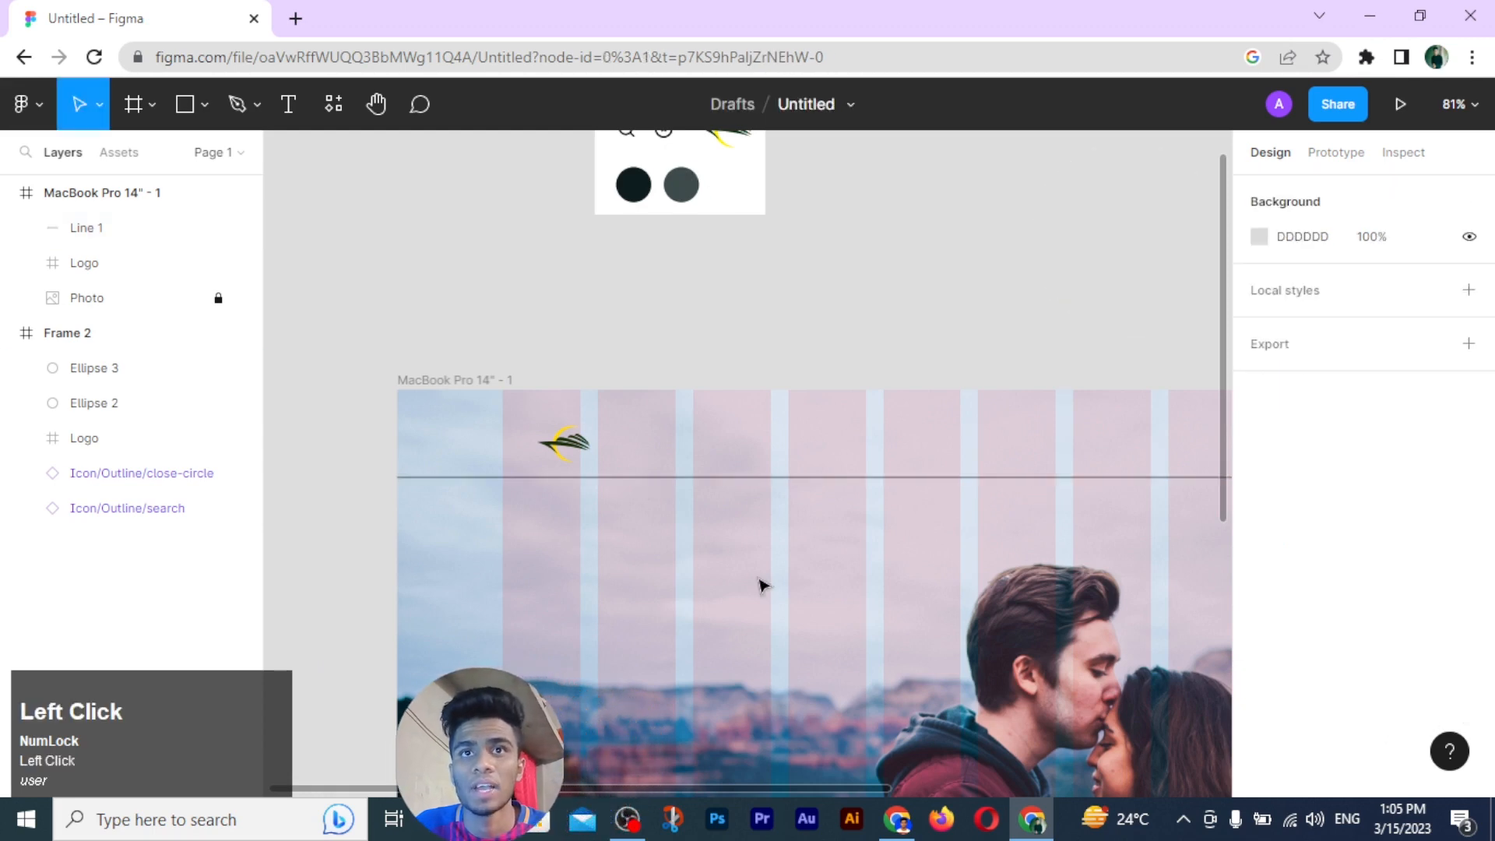
Step: Set the start cap of the header line's stroke to Square
{"action": "left_click", "coordinate": [768, 478]}
{"action": "scroll", "coordinate": [1405, 615], "scroll_direction": "down", "scroll_amount": 3}
{"action": "left_click", "coordinate": [1397, 581]}
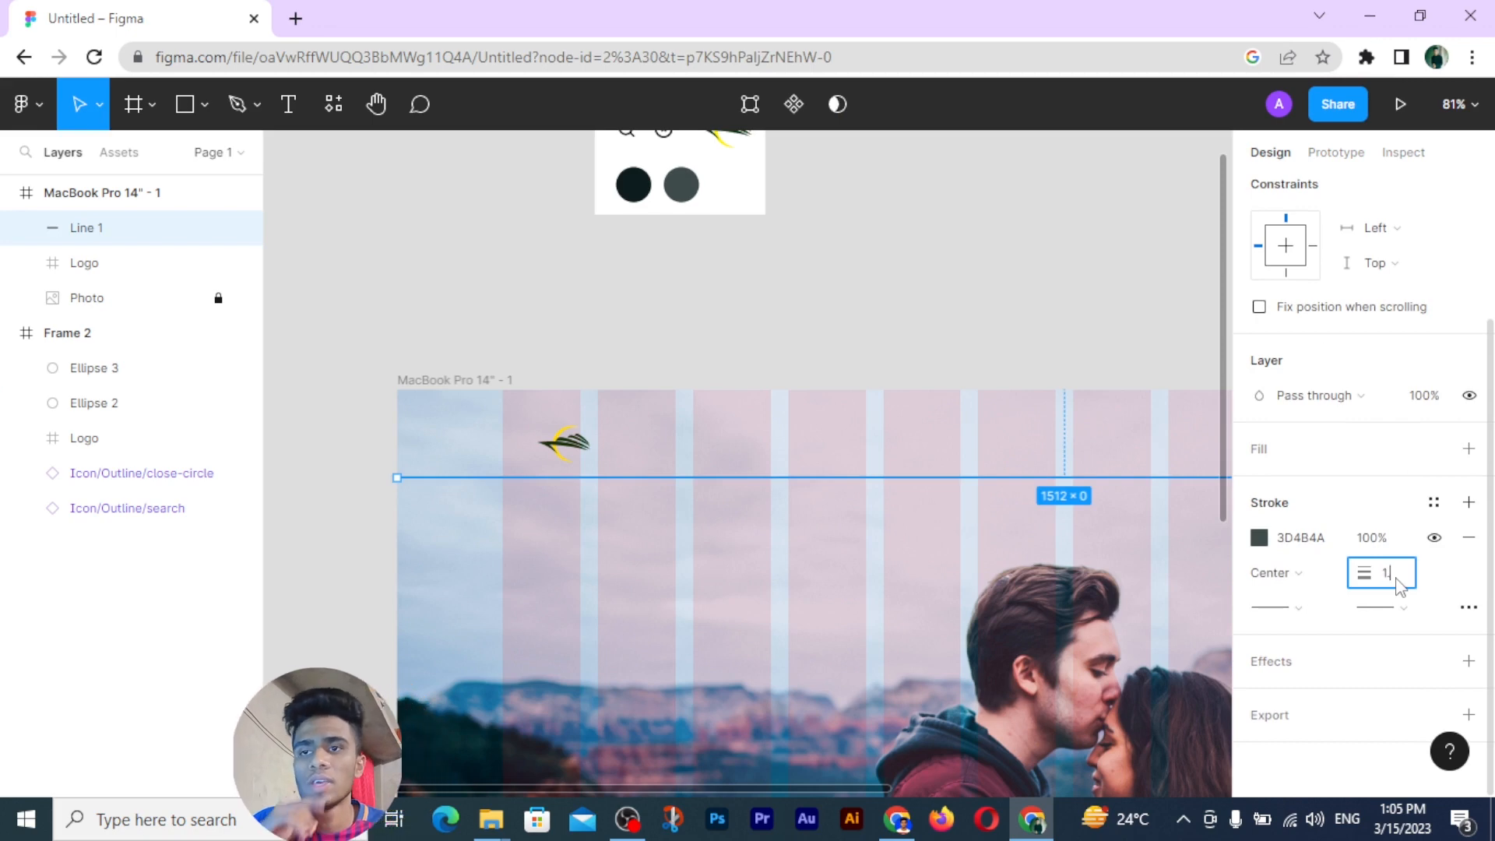
{"action": "left_click", "coordinate": [1289, 607]}
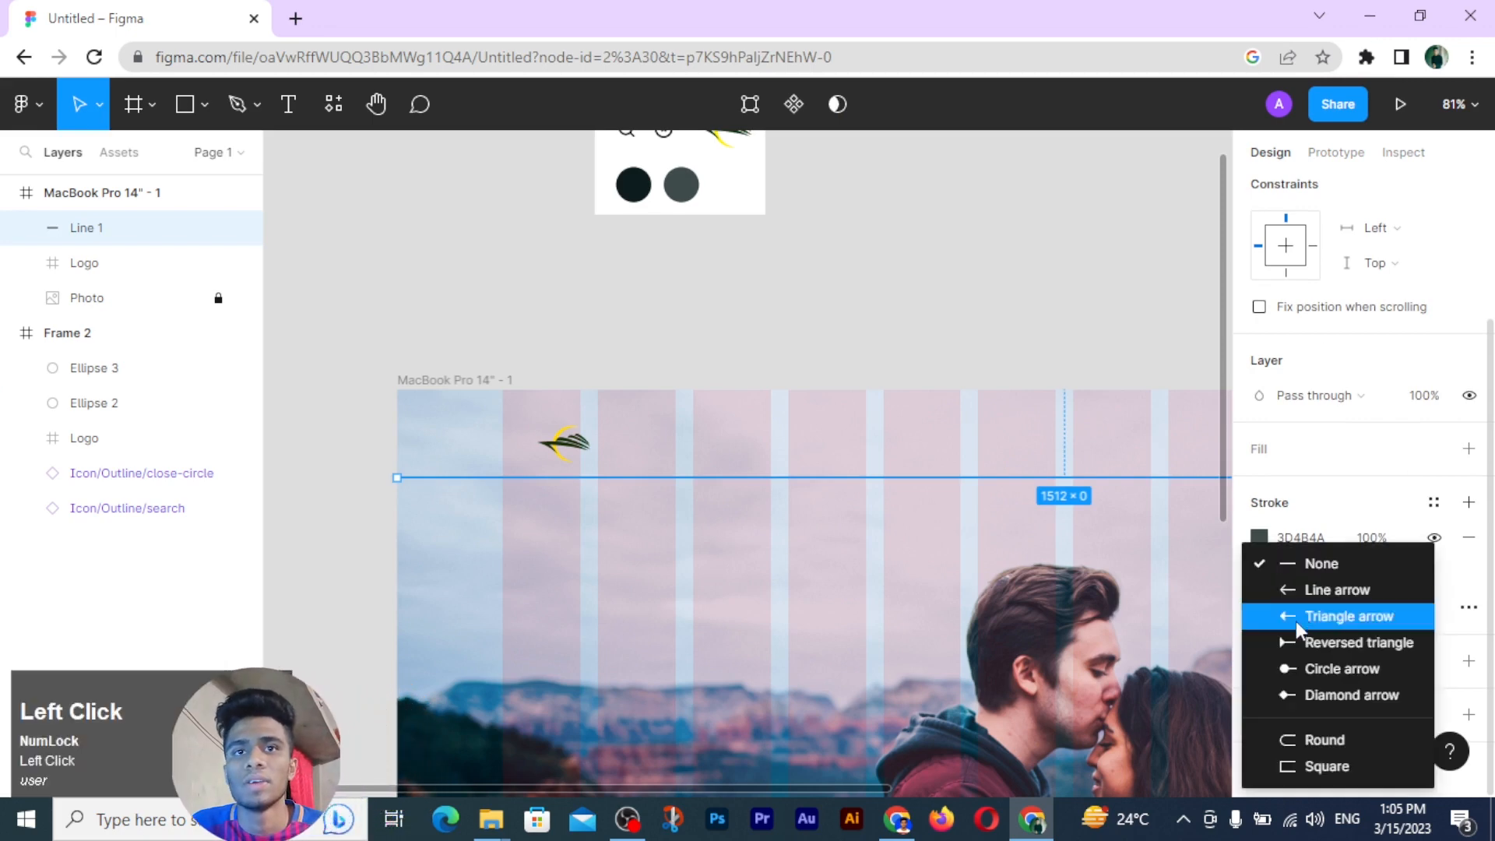
{"action": "left_click", "coordinate": [1321, 763]}
{"action": "left_click", "coordinate": [747, 656]}
Step: Move the logo to X 120, Y 34, flush with the start of the first grid column
{"action": "left_click", "coordinate": [563, 443]}
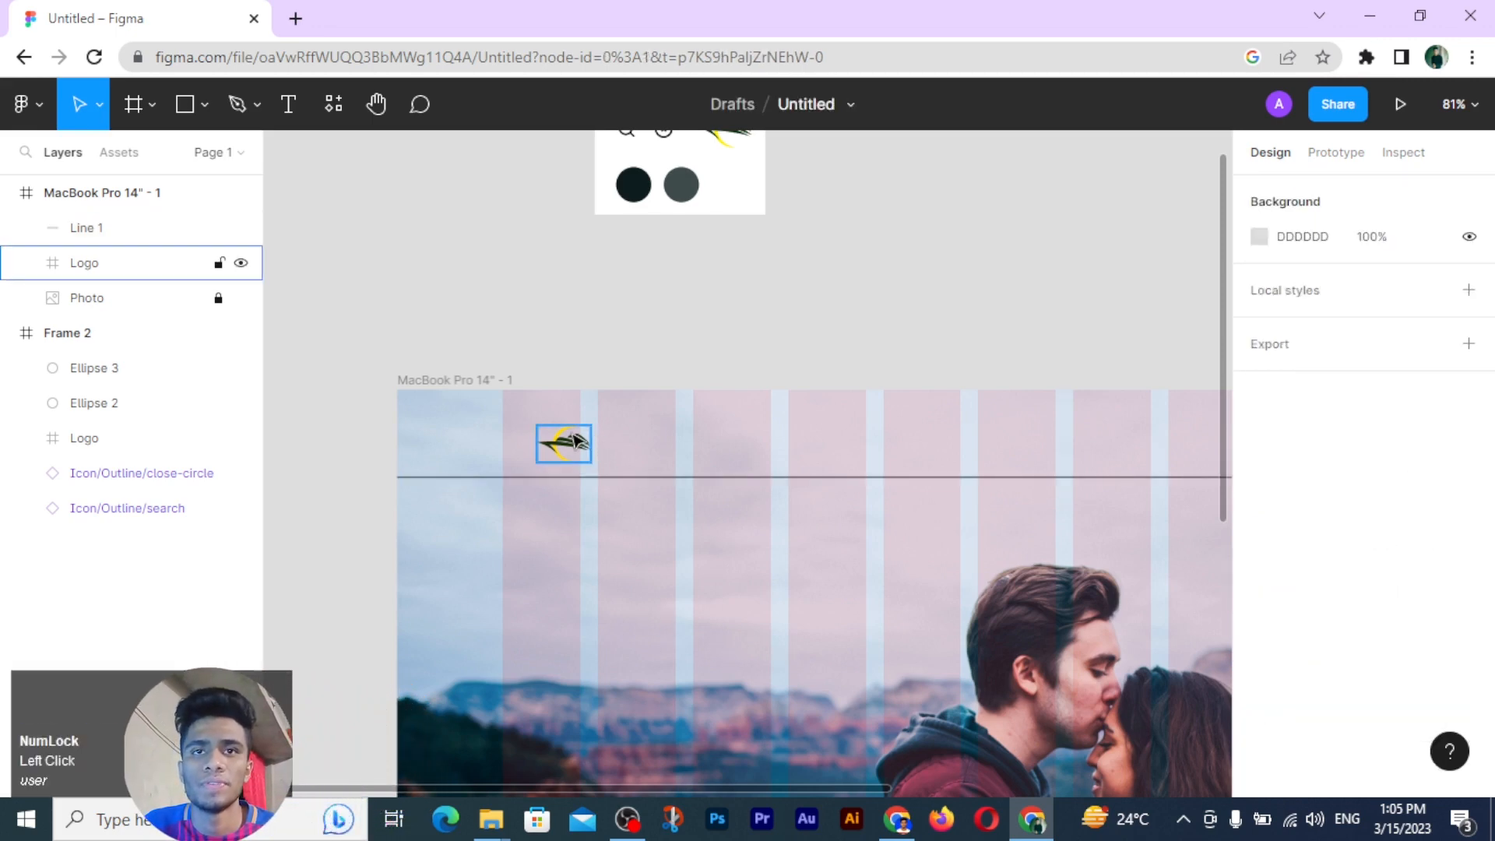
{"action": "scroll", "coordinate": [545, 459], "scroll_direction": "up", "scroll_amount": 5, "text": "ctrl"}
{"action": "left_click_drag", "start_coordinate": [535, 468], "coordinate": [456, 466]}
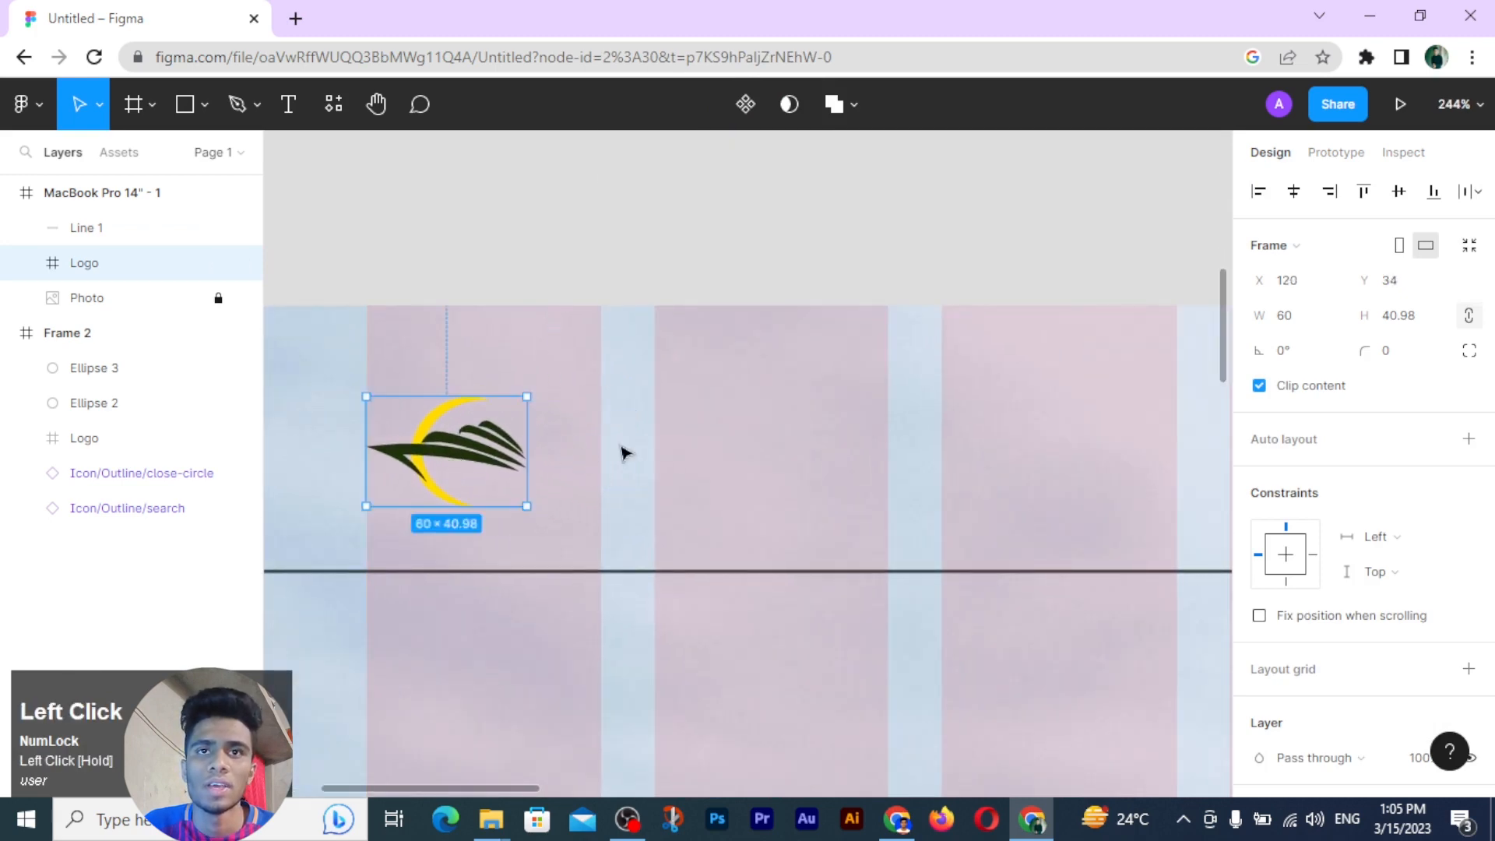
{"action": "left_click", "coordinate": [677, 437]}
Step: Add the text "Home" above the header line, in the third grid column at about X 351, Y 46
{"action": "scroll", "coordinate": [670, 432], "scroll_direction": "down", "scroll_amount": 1, "text": "ctrl"}
{"action": "left_click", "coordinate": [299, 106]}
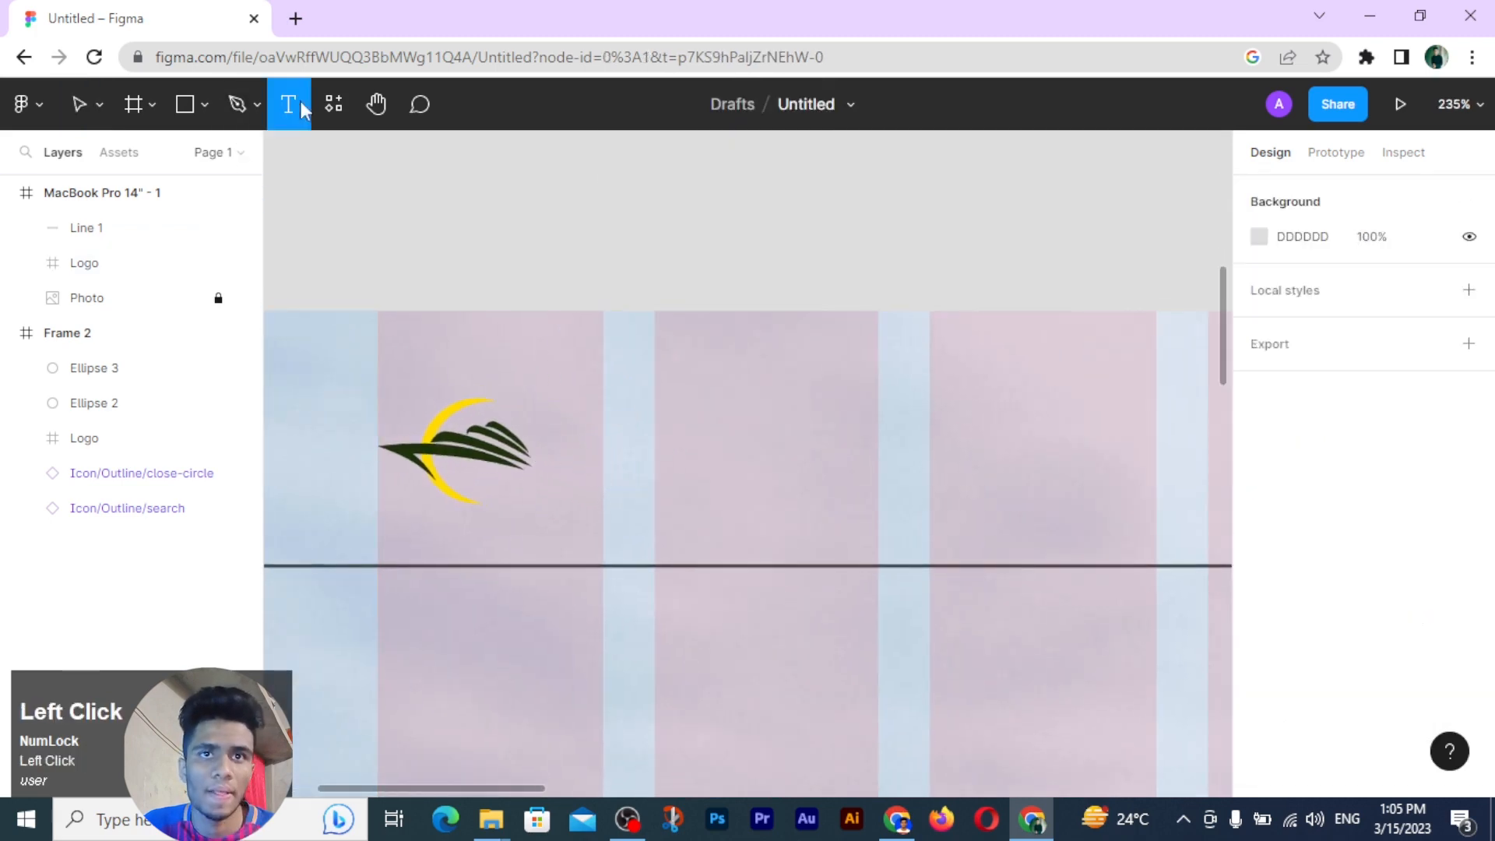
{"action": "left_click", "coordinate": [971, 430]}
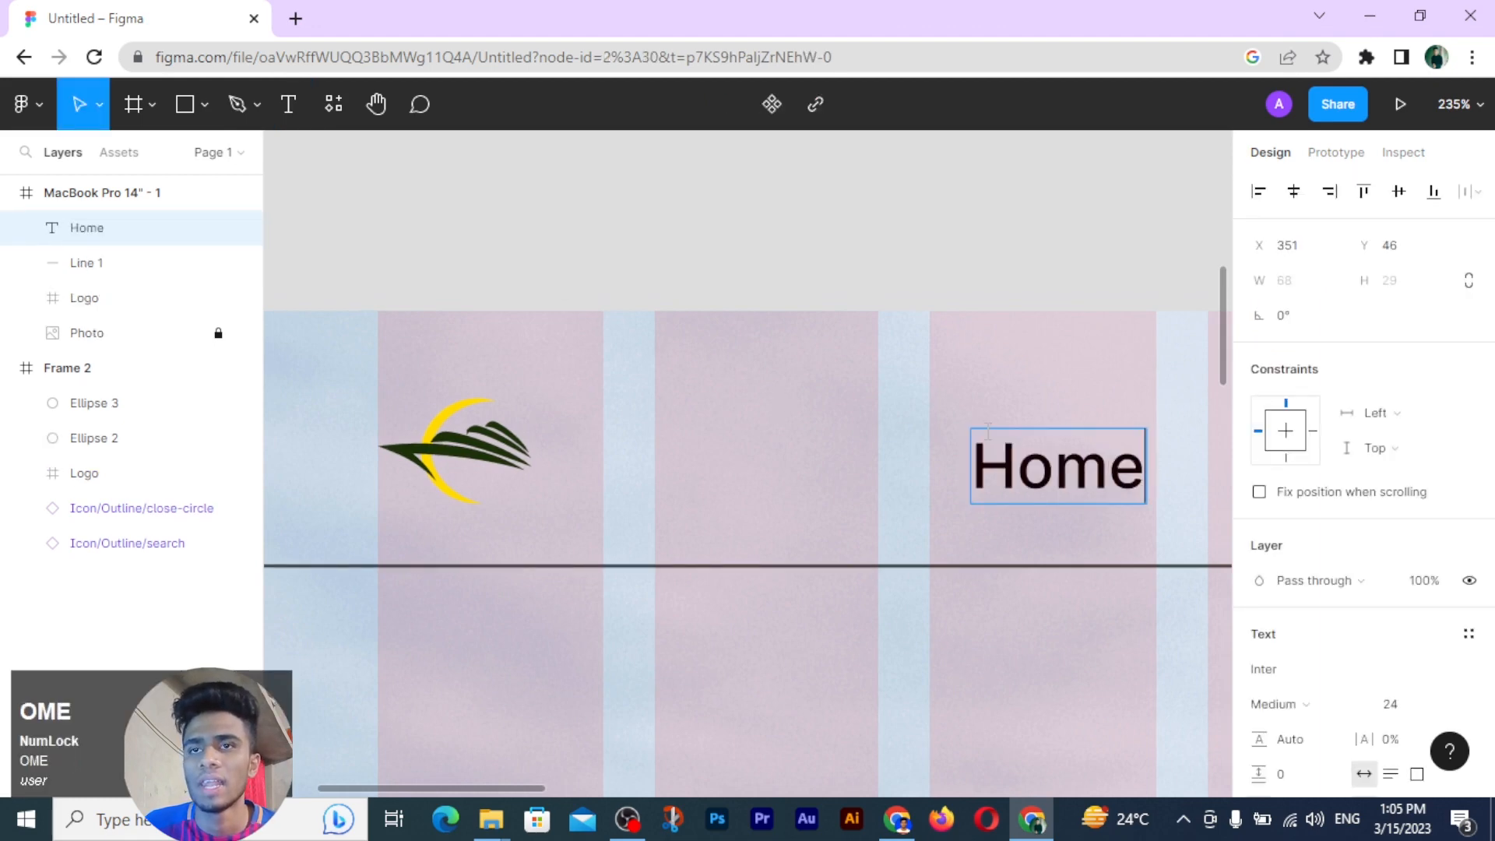
{"action": "scroll", "coordinate": [988, 433], "scroll_direction": "down", "scroll_amount": 1, "text": "ctrl"}
{"action": "left_click", "coordinate": [1085, 587]}
Step: Duplicate the "Home" link to X 475, Y 46 and change the copy's text to "Package"
{"action": "left_click_drag", "start_coordinate": [1083, 622], "coordinate": [570, 620]}
{"action": "left_click_drag", "start_coordinate": [516, 433], "coordinate": [821, 434]}
{"action": "double_click", "coordinate": [825, 436]}
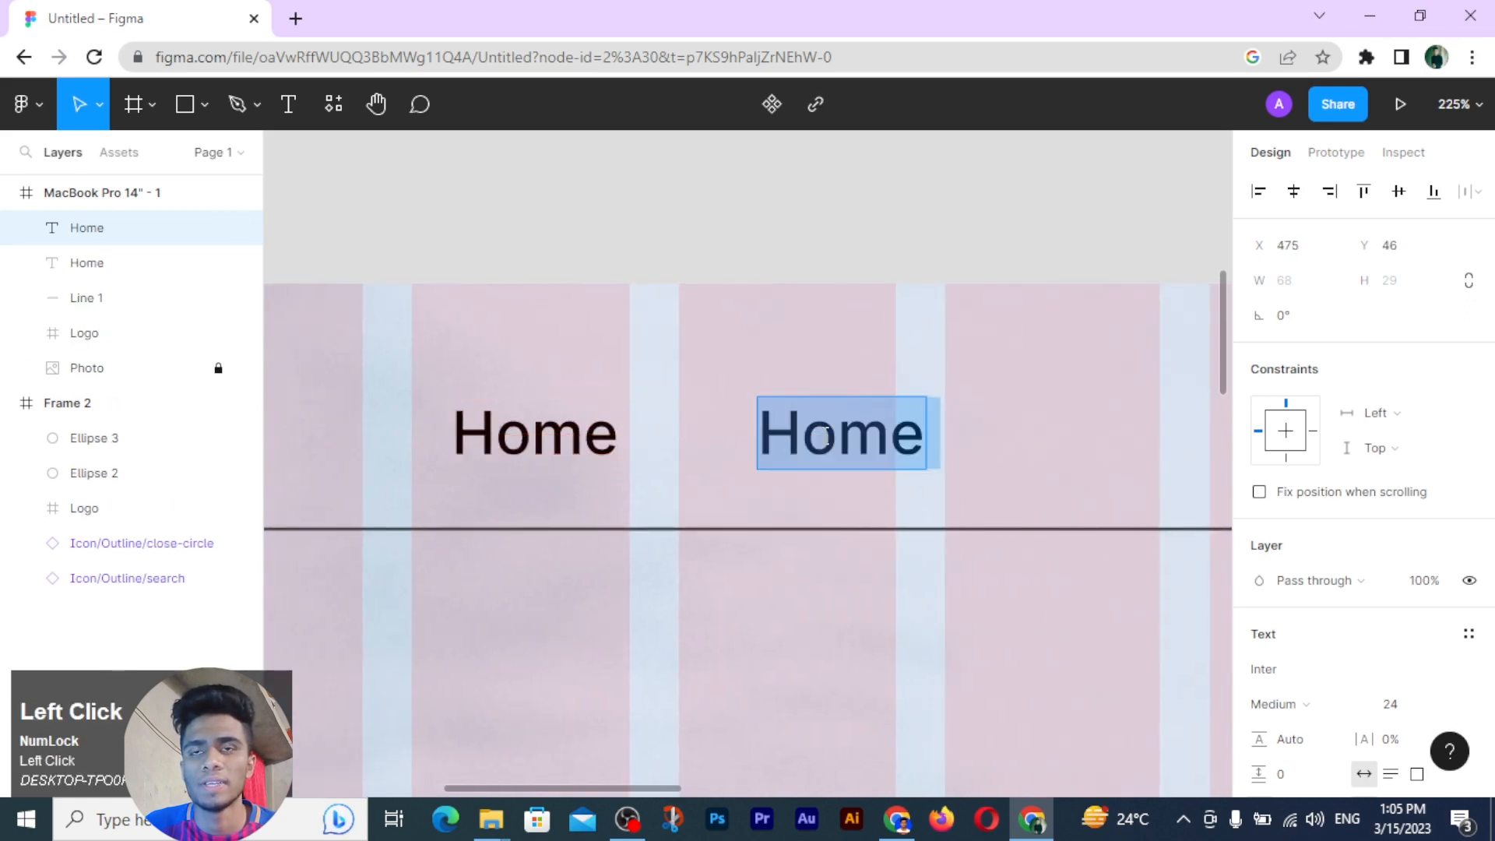
{"action": "type", "text": "Package"}
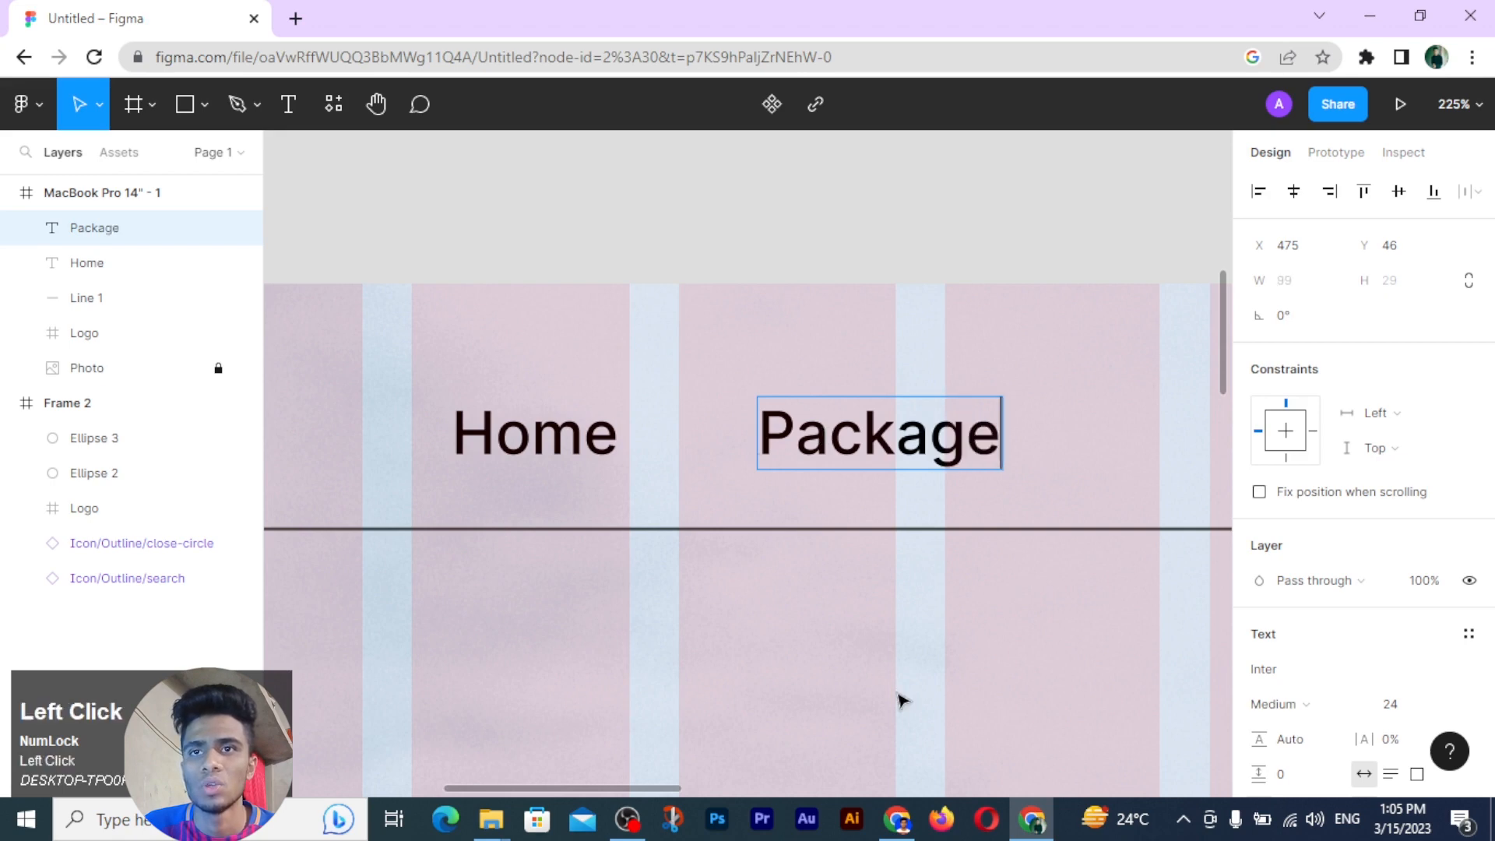
Step: Duplicate the "Package" link to X 631, Y 46 and change the copy's text to "Service"
{"action": "left_click_drag", "start_coordinate": [900, 700], "coordinate": [443, 587]}
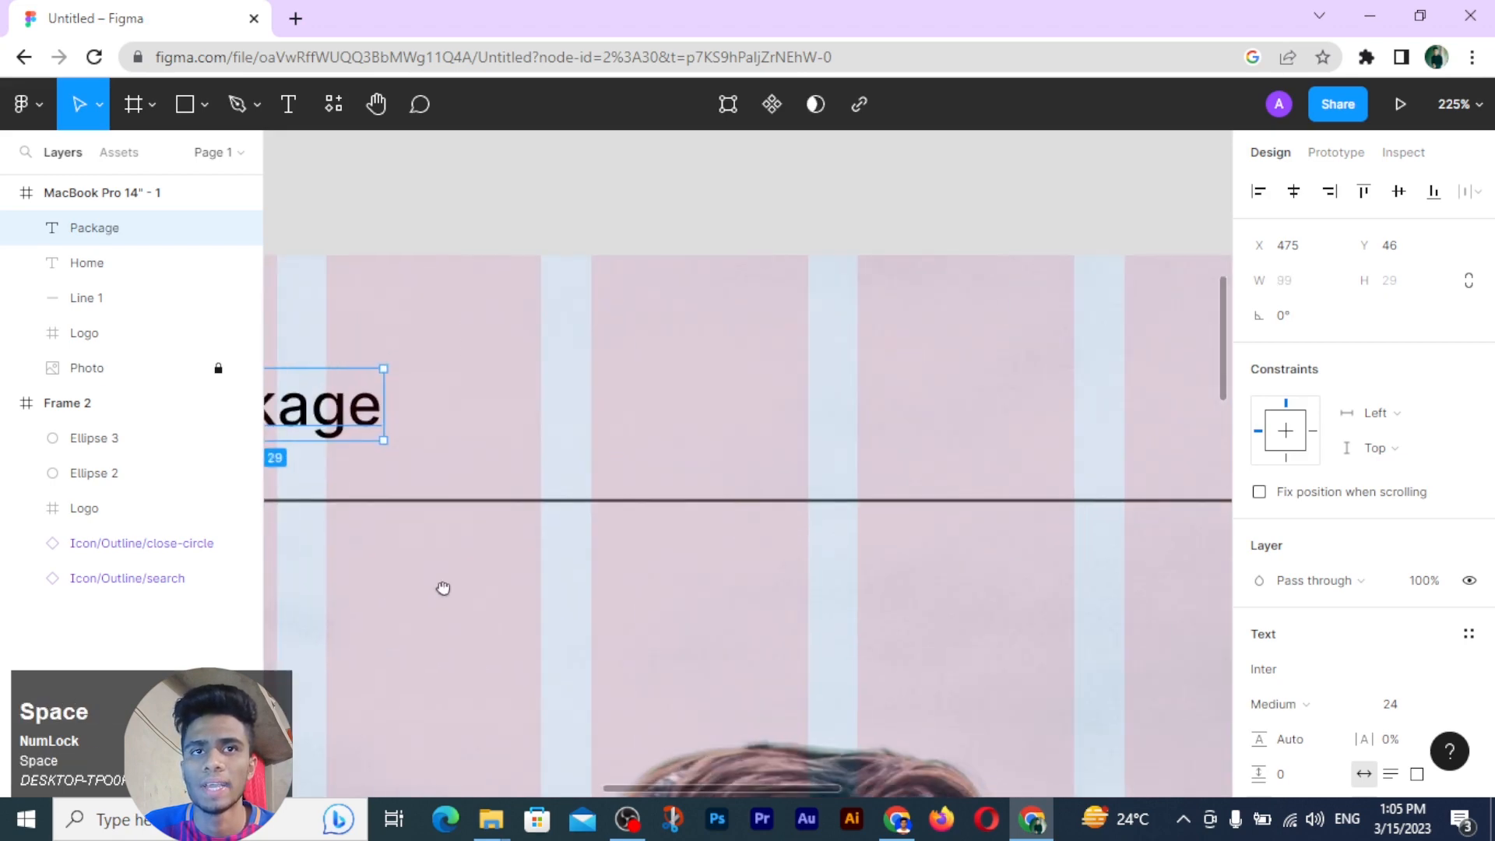
{"action": "left_click_drag", "start_coordinate": [342, 433], "coordinate": [732, 424]}
{"action": "double_click", "coordinate": [718, 399]}
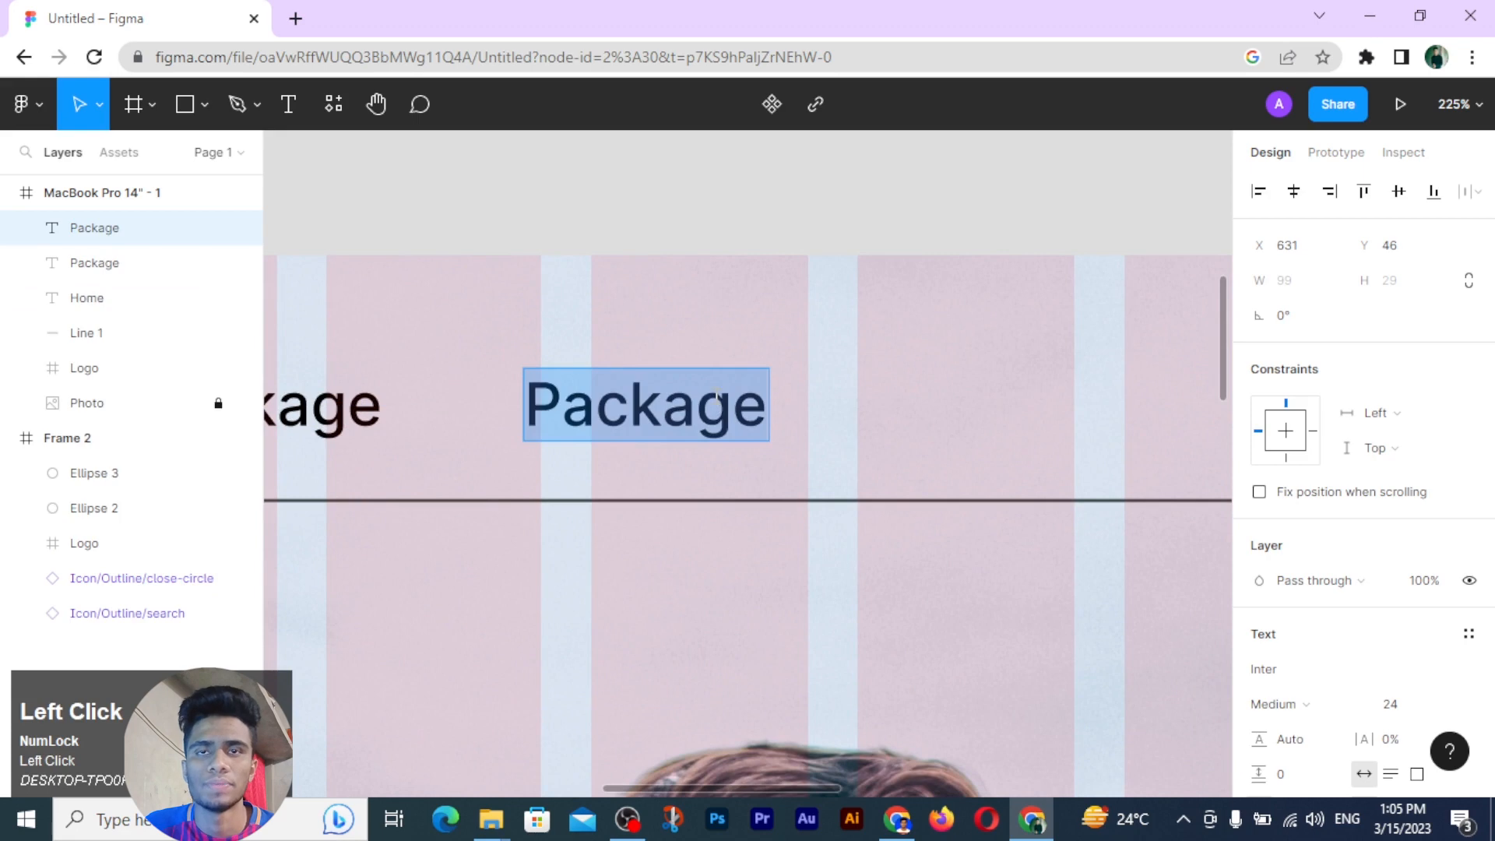
{"action": "type", "text": "S"}
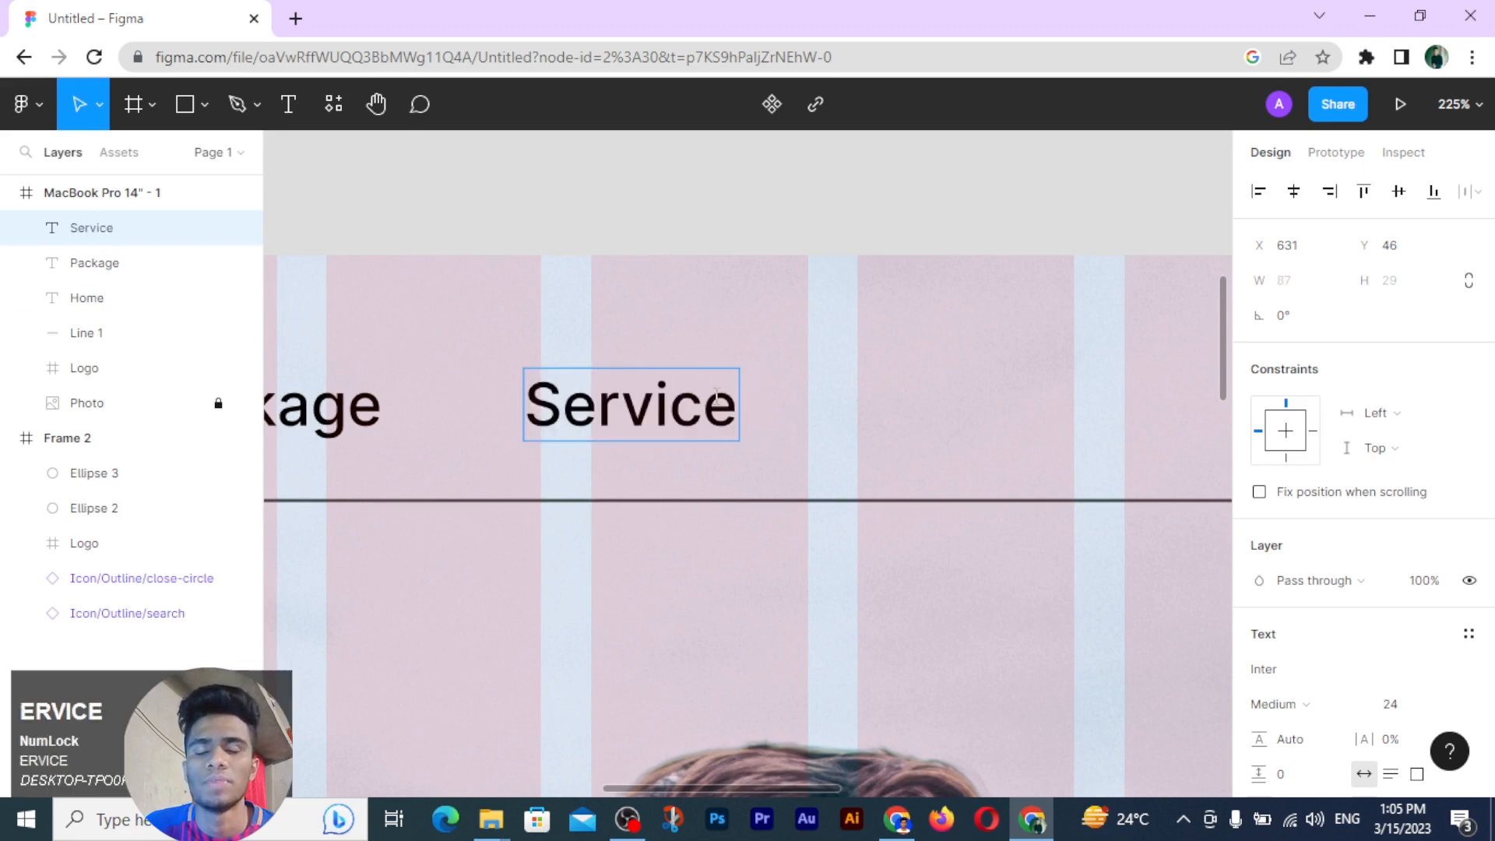
{"action": "type", "text": "ervice"}
Step: Duplicate the "Service" link to X 768, Y 46 and change the copy's text to "About"
{"action": "left_click_drag", "start_coordinate": [678, 407], "coordinate": [1002, 421]}
{"action": "double_click", "coordinate": [1001, 417]}
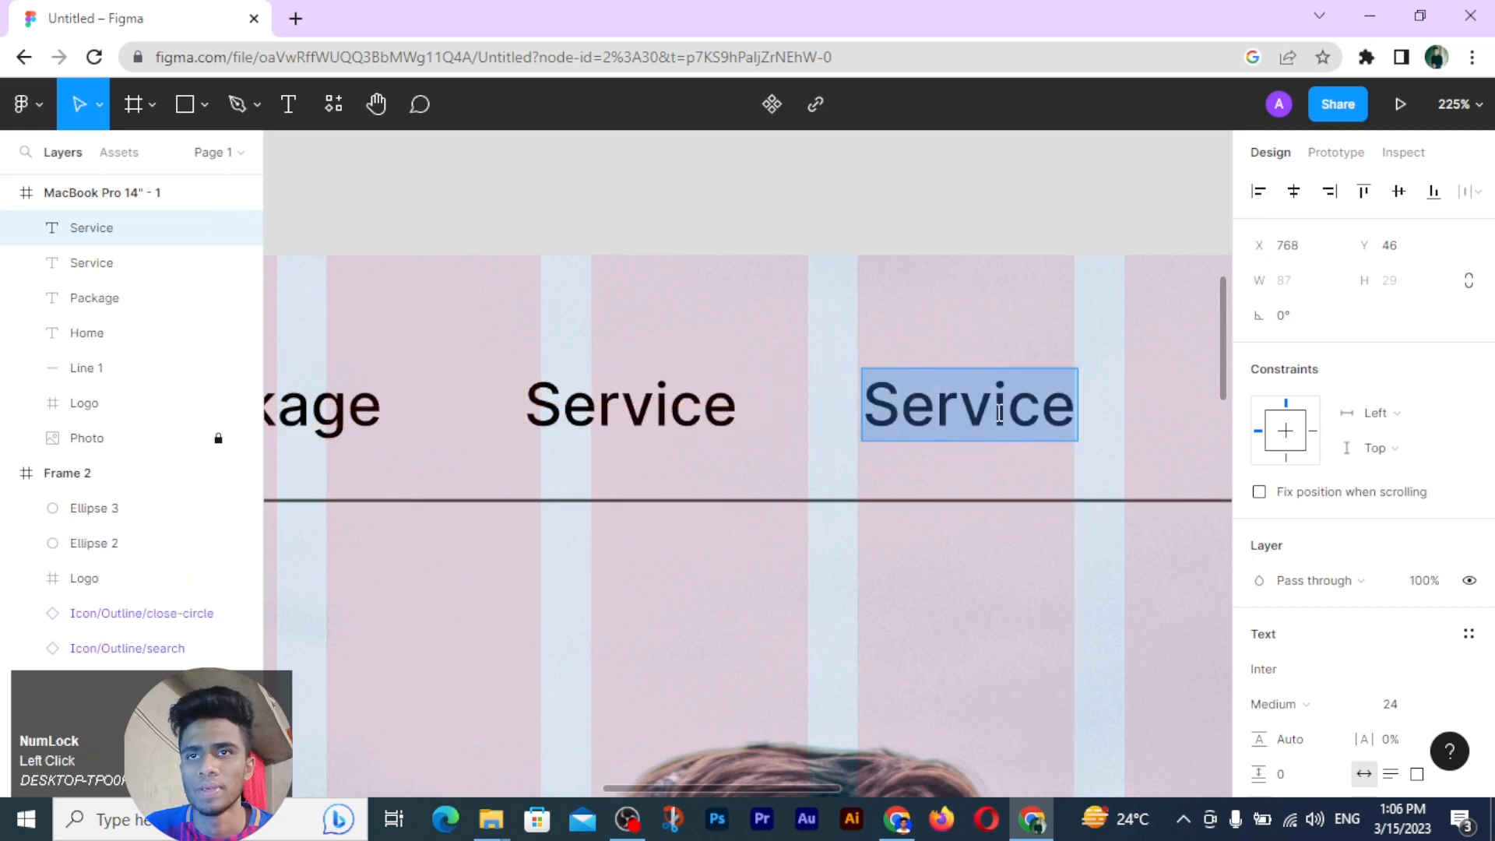
{"action": "type", "text": "About"}
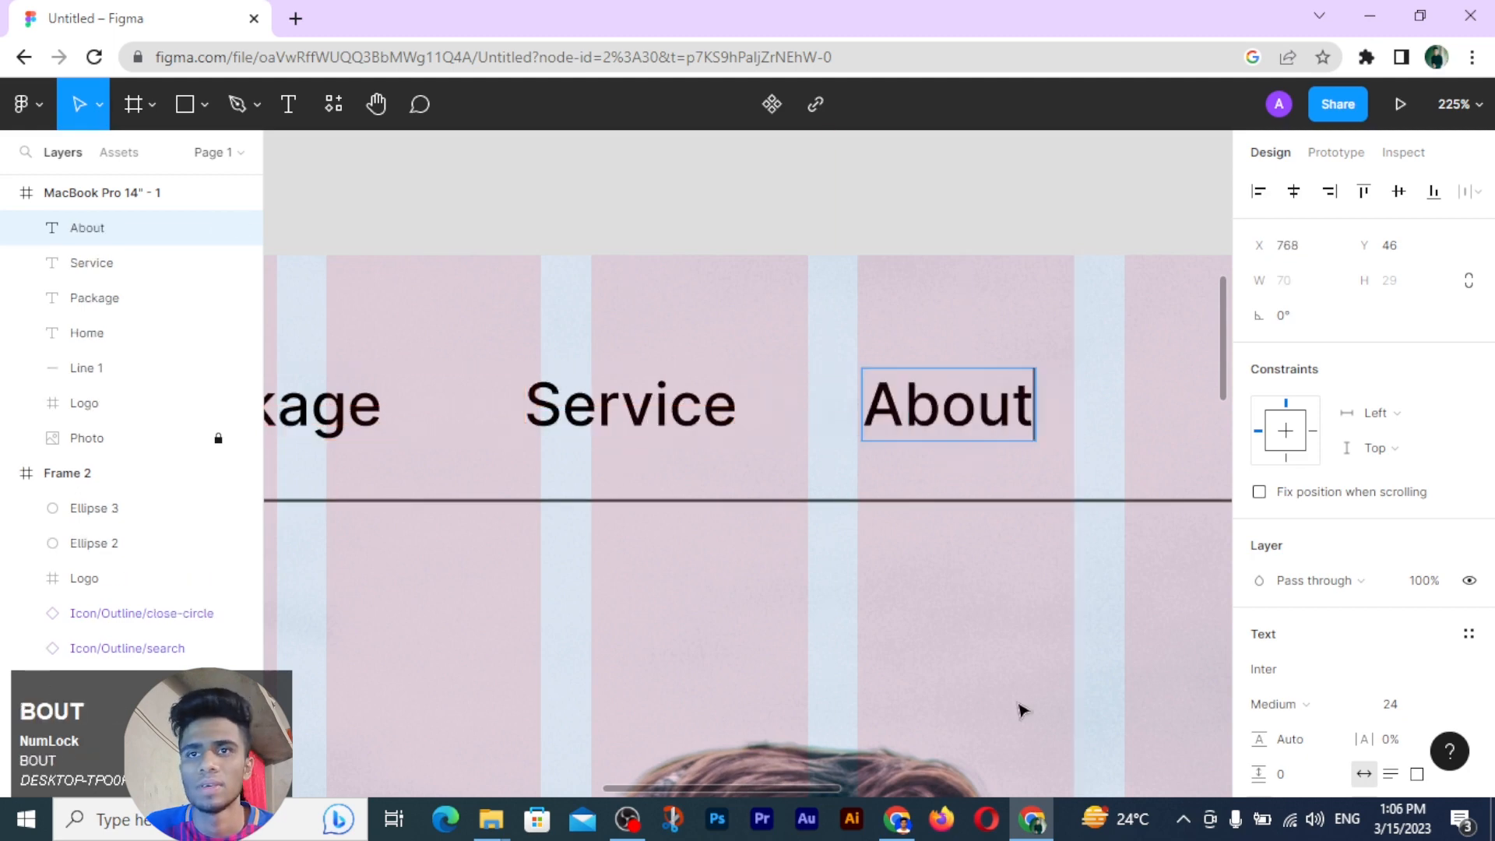
{"action": "left_click", "coordinate": [1020, 707]}
Step: Draw a rectangle of about 88 × 32 above the header line, spanning the last grid column at about X 1304, Y 41
{"action": "scroll", "coordinate": [1010, 682], "scroll_direction": "down", "scroll_amount": 2}
{"action": "left_click_drag", "start_coordinate": [958, 642], "coordinate": [168, 559]}
{"action": "left_click", "coordinate": [750, 545]}
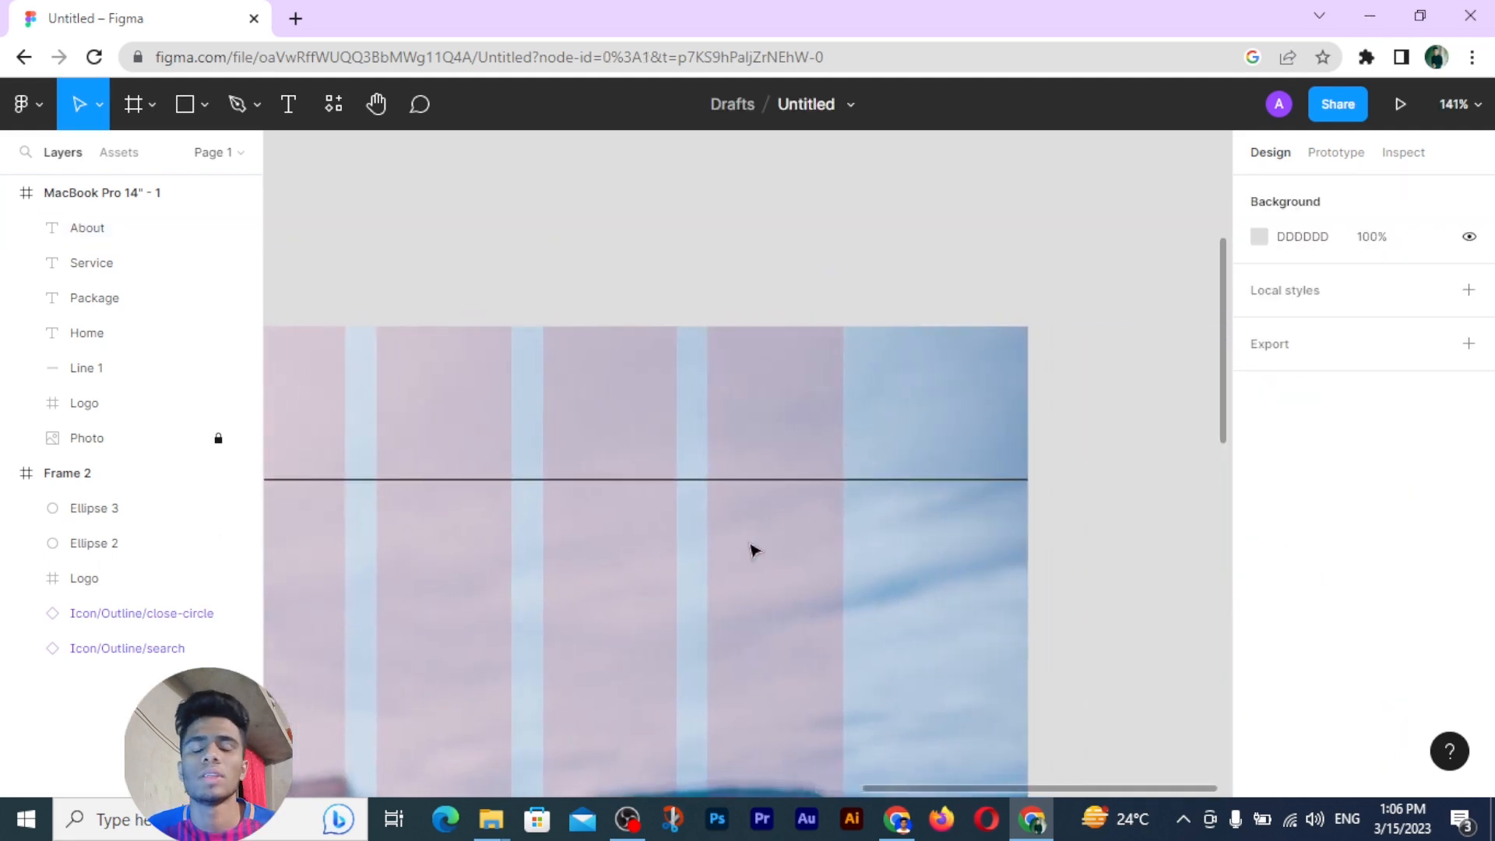
{"action": "key", "text": "t"}
{"action": "key", "text": "r"}
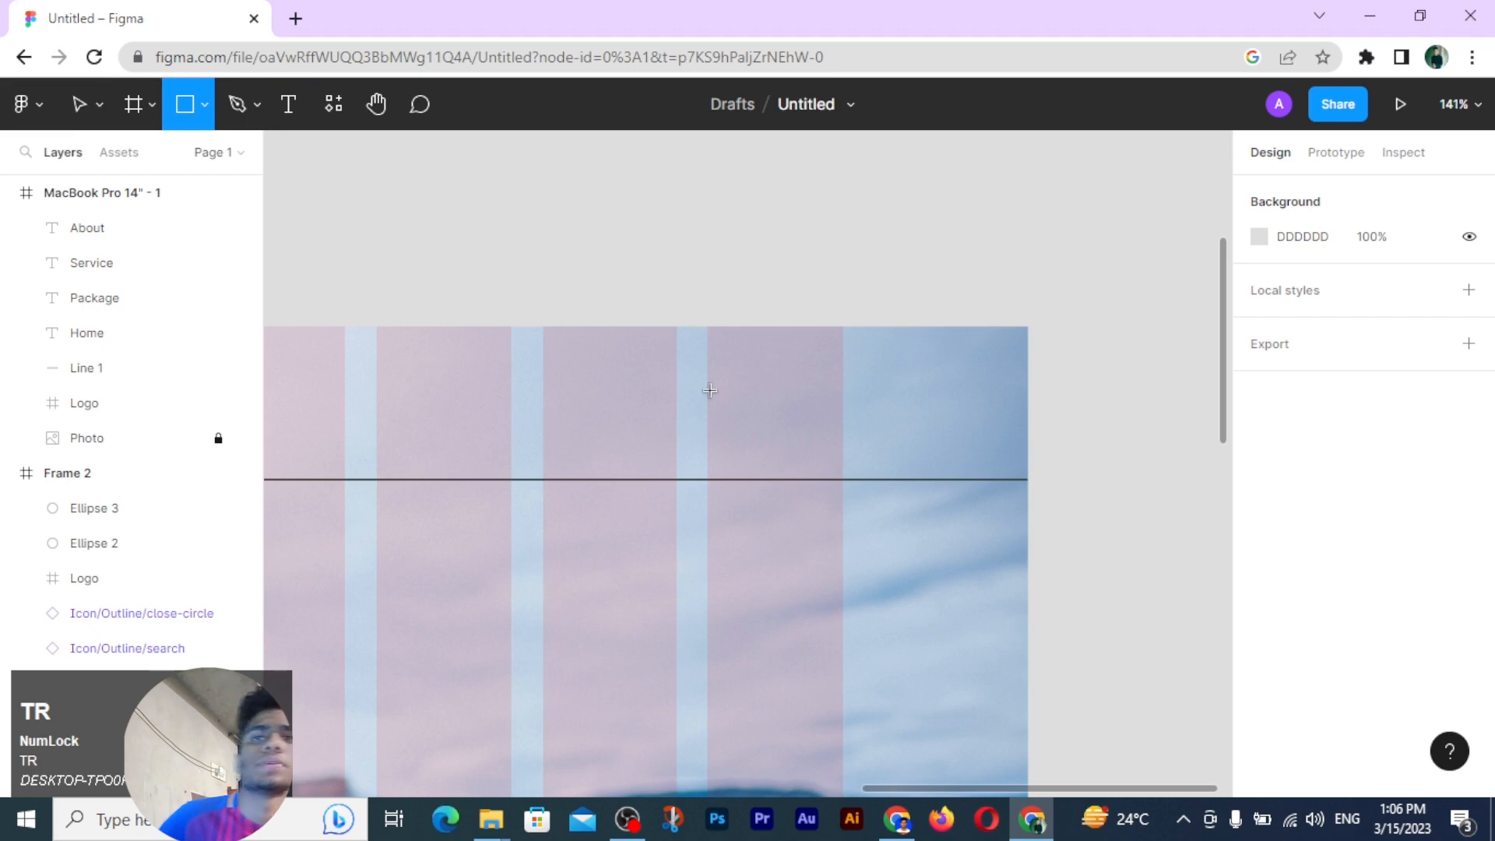
{"action": "left_click_drag", "start_coordinate": [707, 388], "coordinate": [844, 439]}
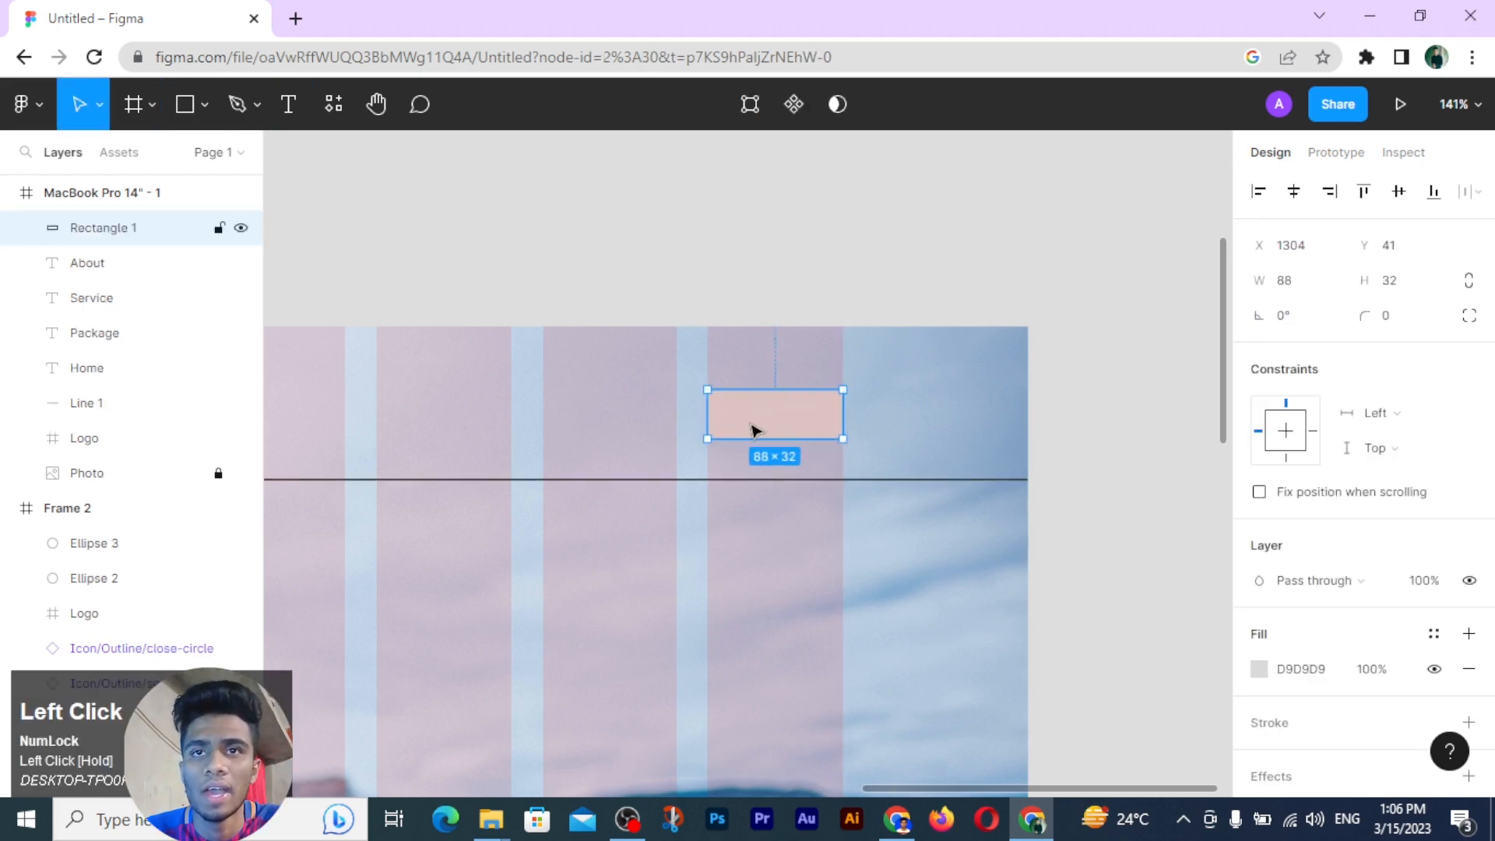
Step: Set the corner radius of the header rectangle to 10
{"action": "scroll", "coordinate": [750, 435], "scroll_direction": "up", "scroll_amount": 5, "text": "ctrl"}
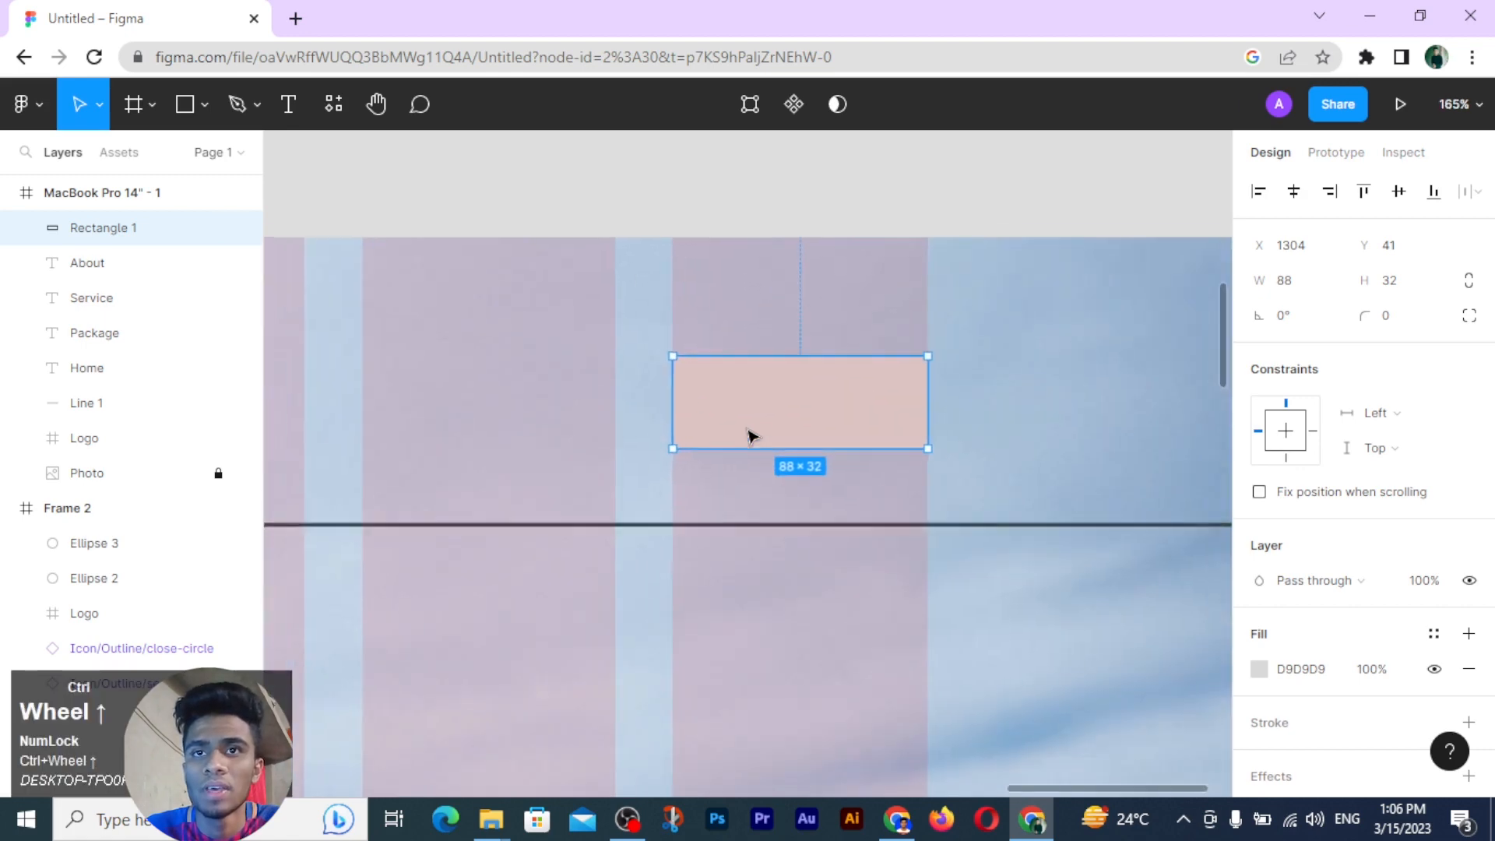
{"action": "scroll", "coordinate": [750, 436], "scroll_direction": "up", "scroll_amount": 1, "text": "ctrl"}
{"action": "left_click", "coordinate": [654, 398]}
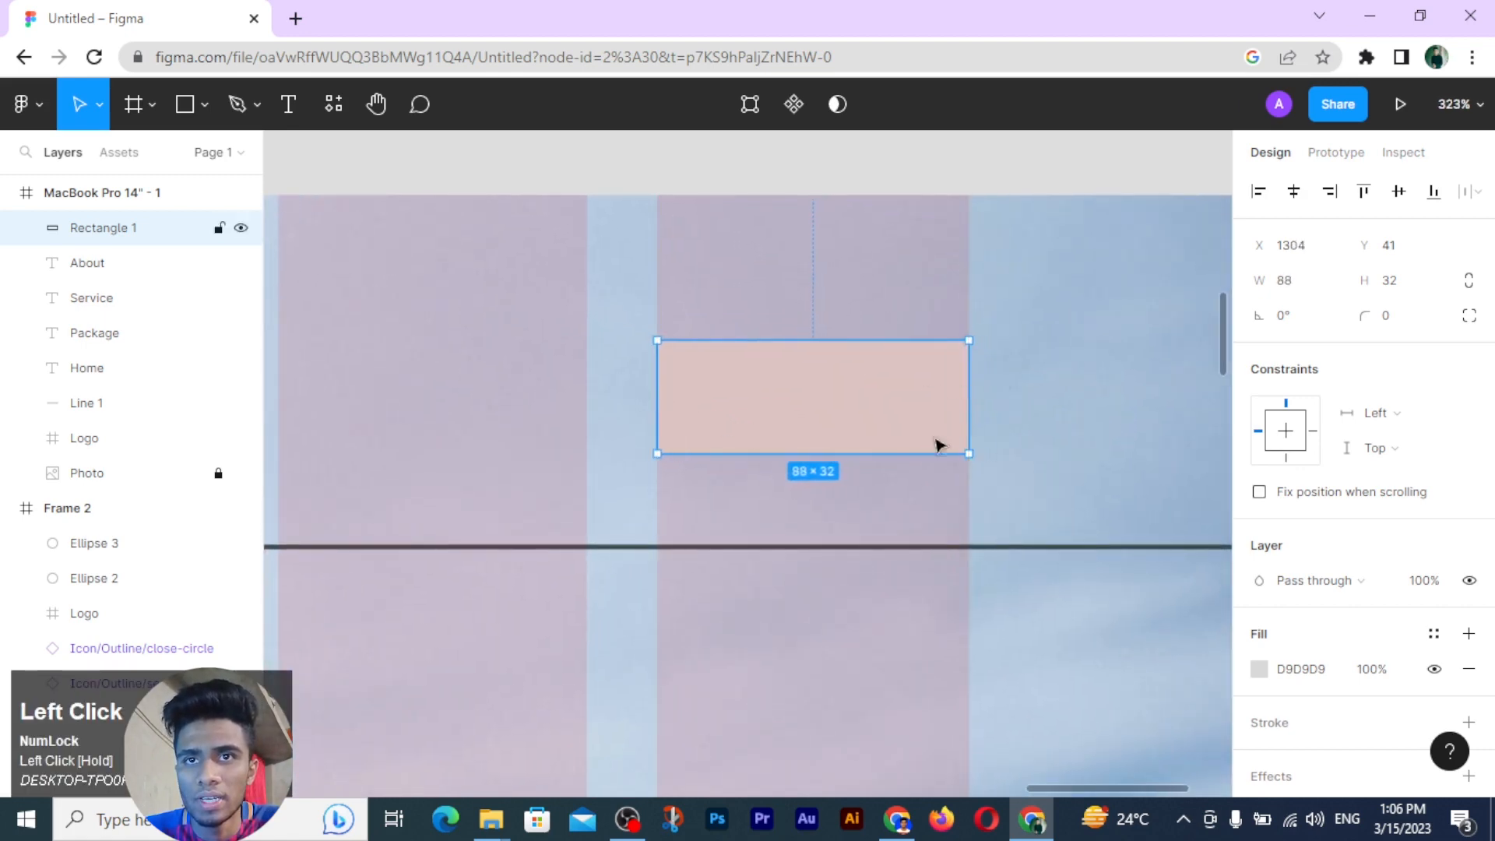
{"action": "left_click", "coordinate": [1389, 317]}
{"action": "type", "text": "10"}
{"action": "key", "text": "Return"}
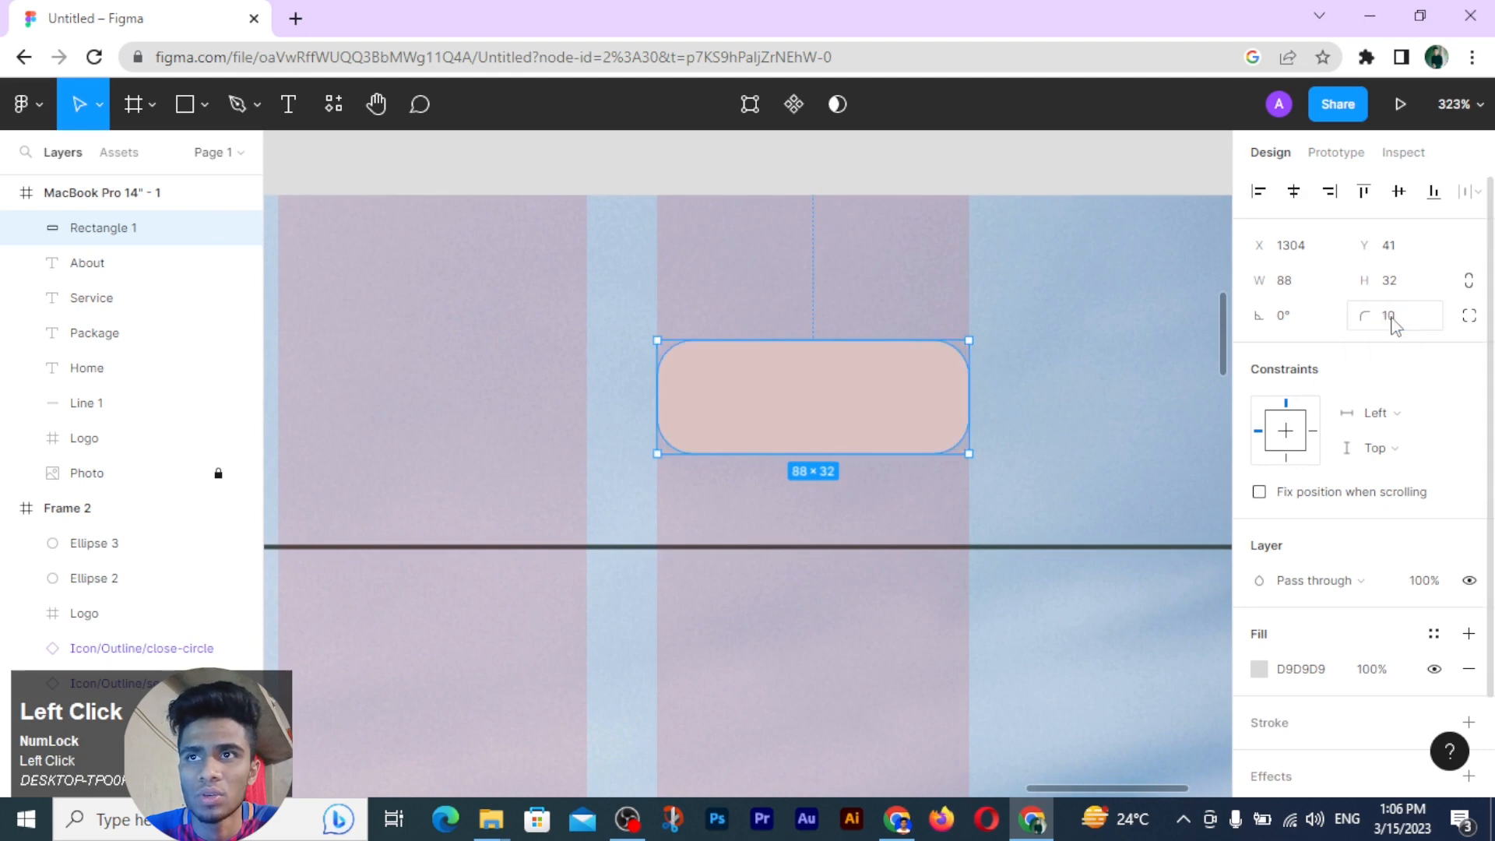
Step: Set the rectangle's fill to 0E1D1D by sampling the darker of the two circles in Frame 2
{"action": "left_click", "coordinate": [927, 717]}
{"action": "left_click", "coordinate": [841, 423]}
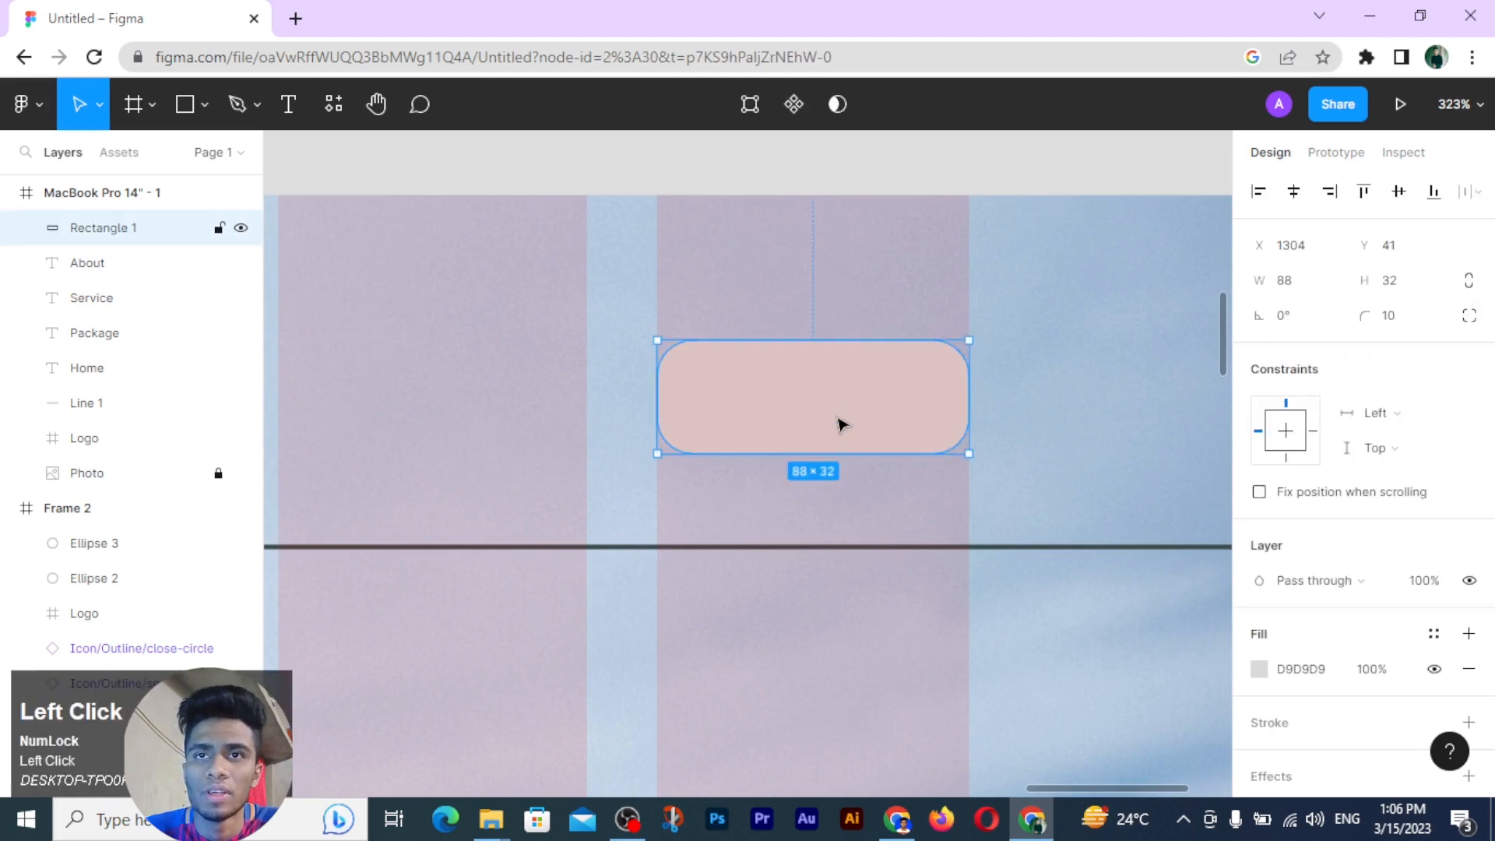
{"action": "scroll", "coordinate": [841, 424], "scroll_direction": "down", "scroll_amount": 5}
{"action": "scroll", "coordinate": [841, 424], "scroll_direction": "down", "scroll_amount": 2}
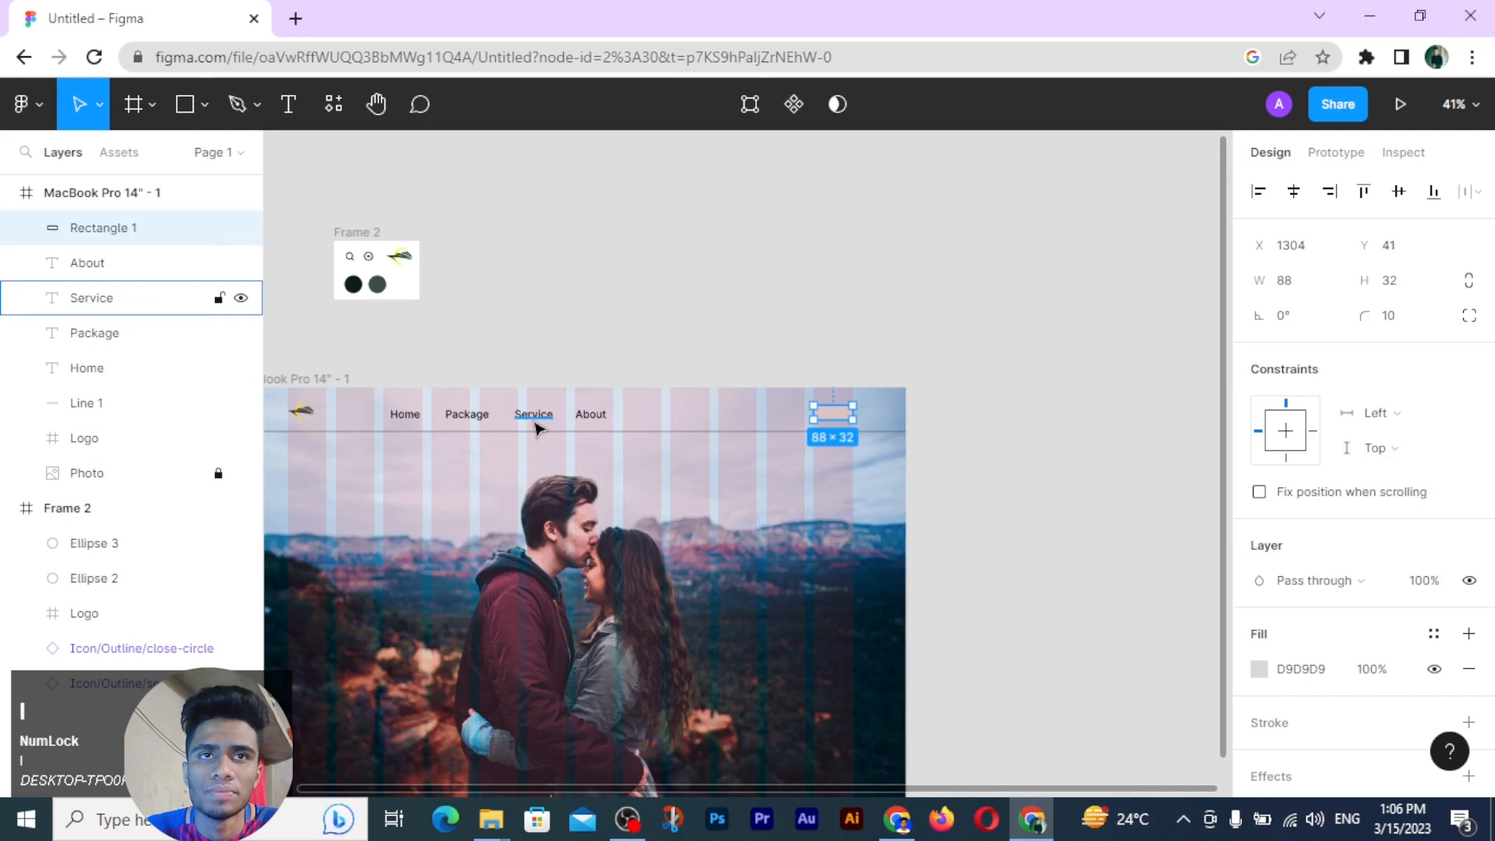
{"action": "key", "text": "i"}
{"action": "left_click", "coordinate": [358, 288]}
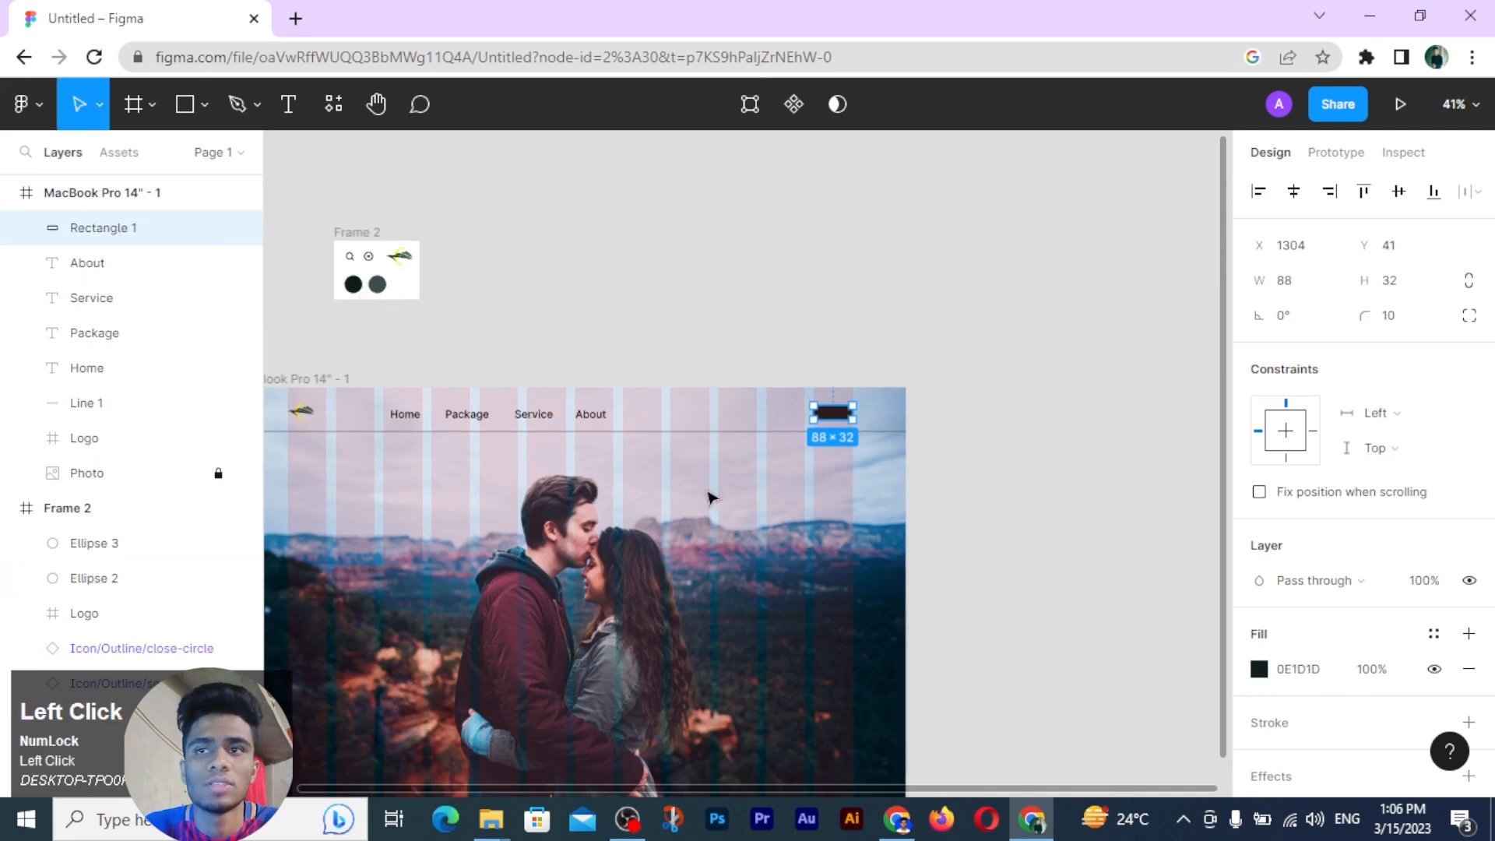
Step: Add the text "Log In" over the dark rounded rectangle
{"action": "left_click", "coordinate": [784, 494]}
{"action": "scroll", "coordinate": [784, 494], "scroll_direction": "up", "scroll_amount": 5}
{"action": "left_click_drag", "start_coordinate": [976, 455], "coordinate": [774, 771]}
{"action": "scroll", "coordinate": [810, 597], "scroll_direction": "up", "scroll_amount": 3}
{"action": "key", "text": "t"}
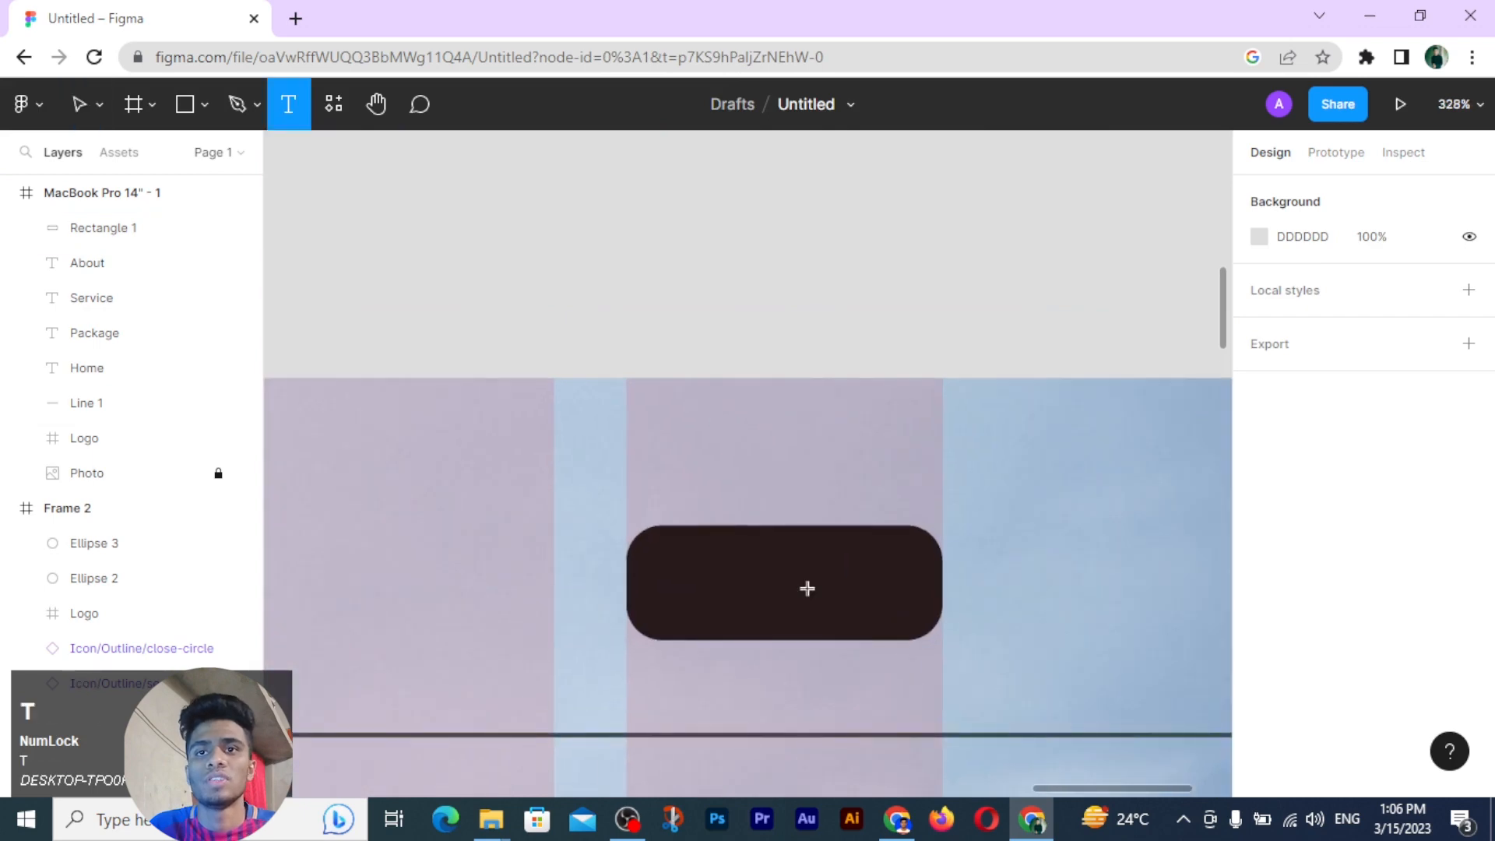
{"action": "left_click", "coordinate": [715, 580]}
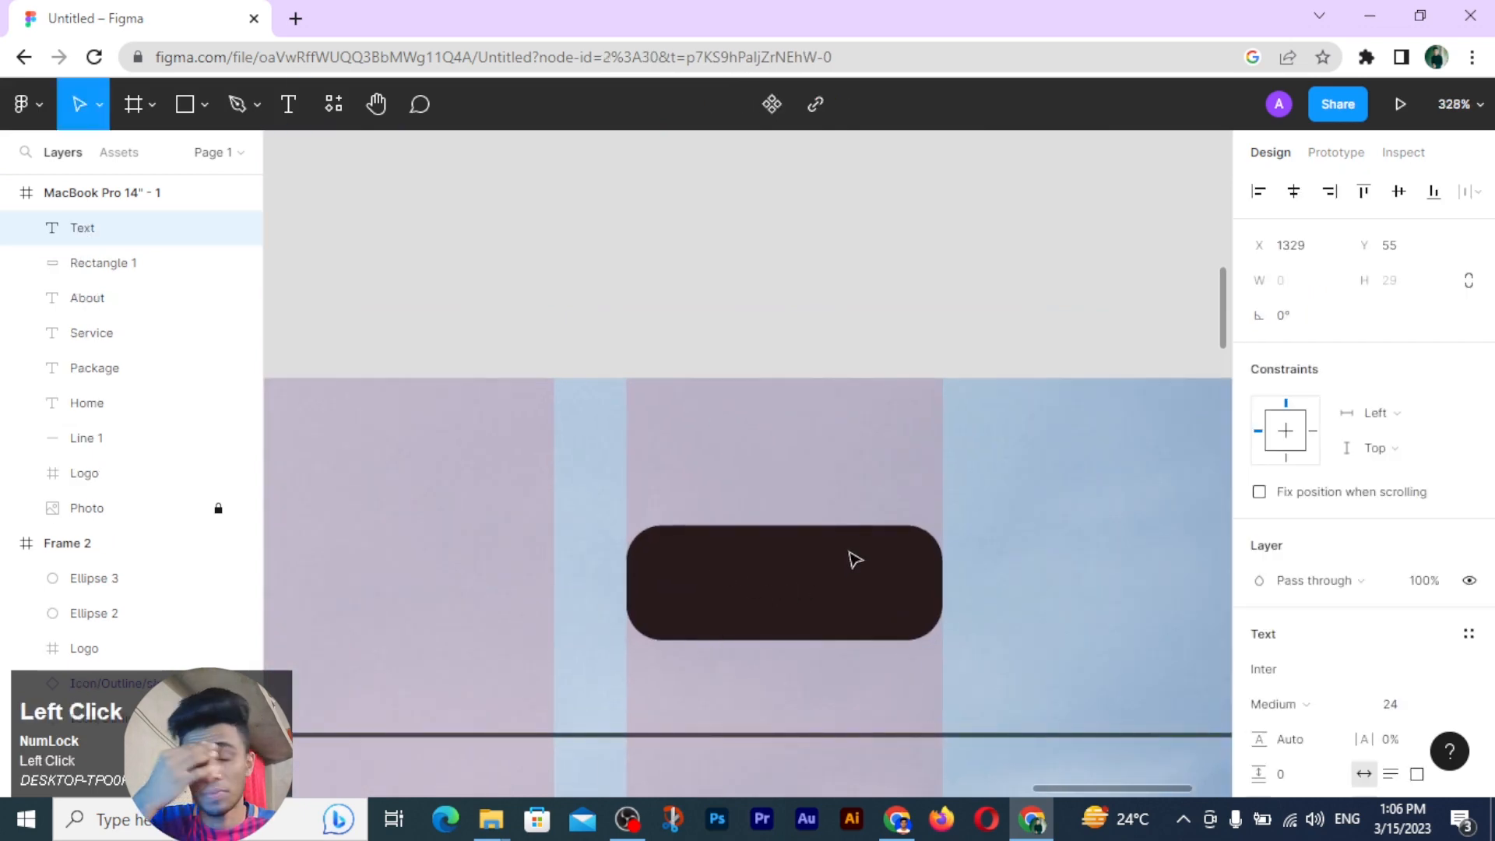
{"action": "type", "text": "Log In"}
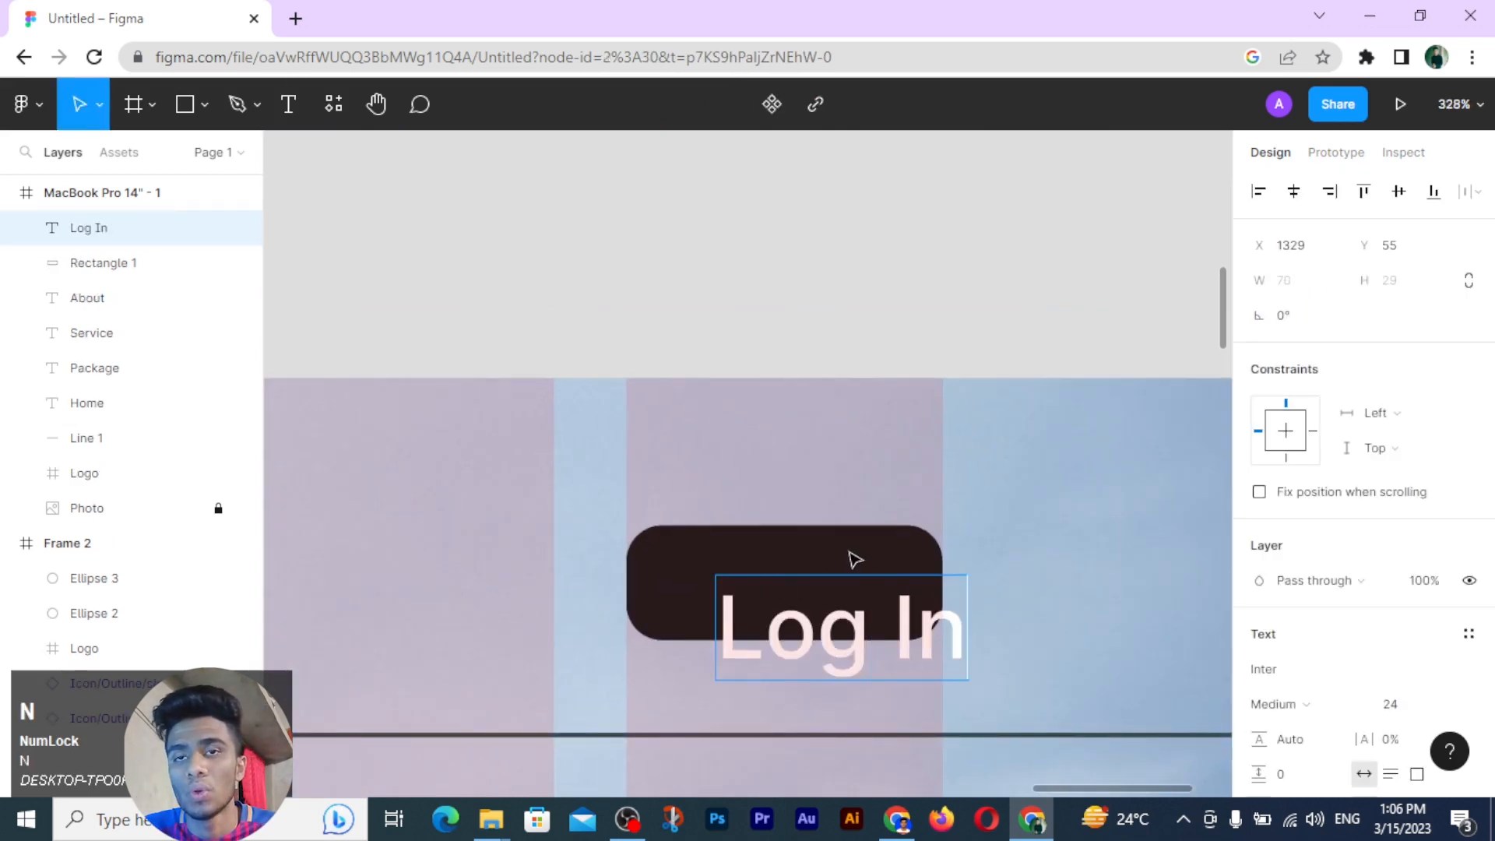
Step: Set the "Log In" text to font size 18 and the Poppins typeface
{"action": "left_click", "coordinate": [1394, 704]}
{"action": "type", "text": "1"}
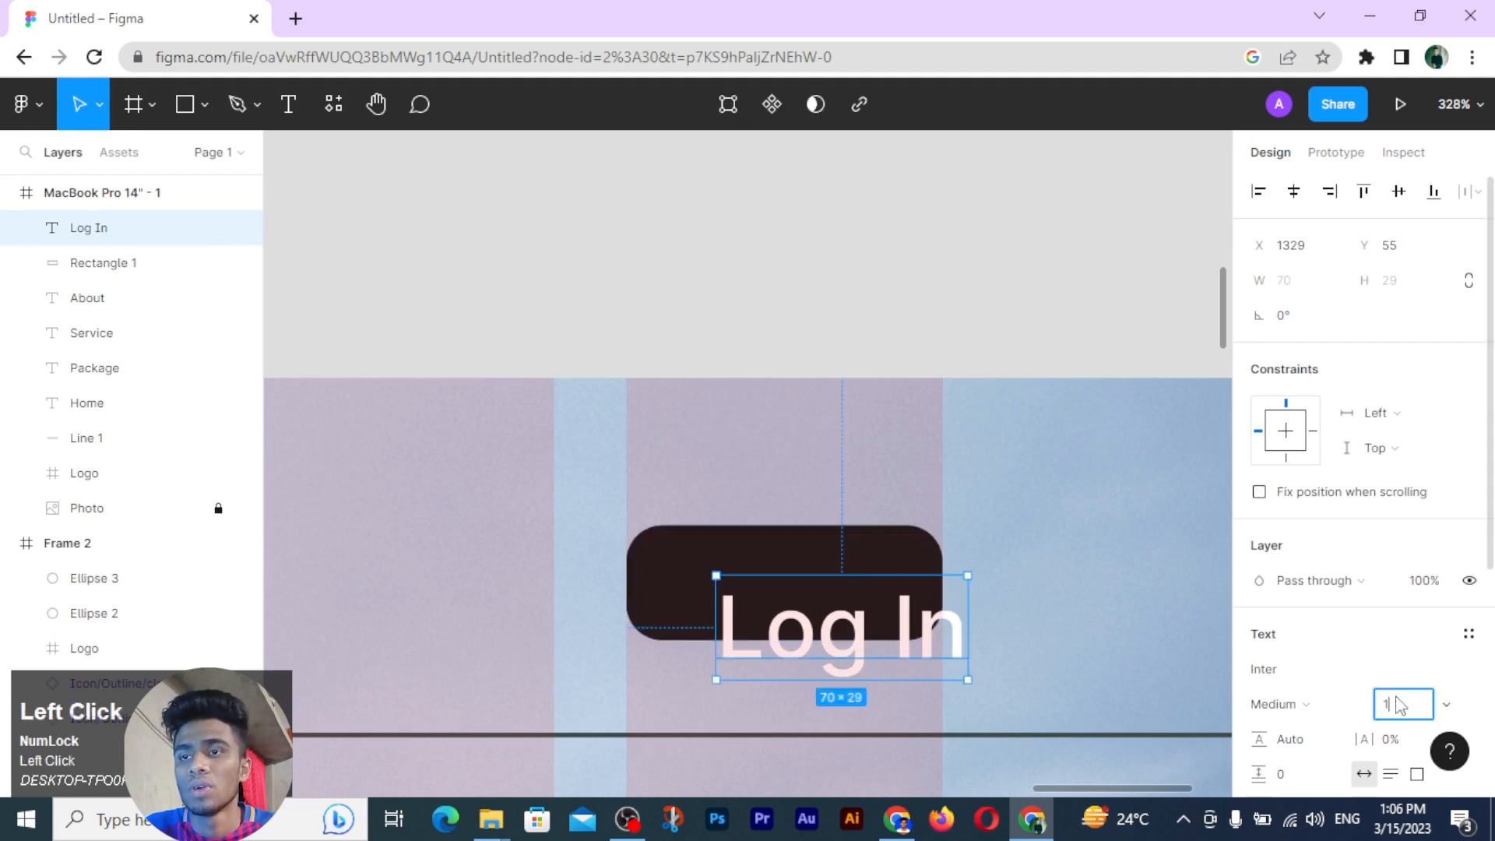
{"action": "type", "text": "8"}
{"action": "key", "text": "Return"}
{"action": "left_click", "coordinate": [1271, 677]}
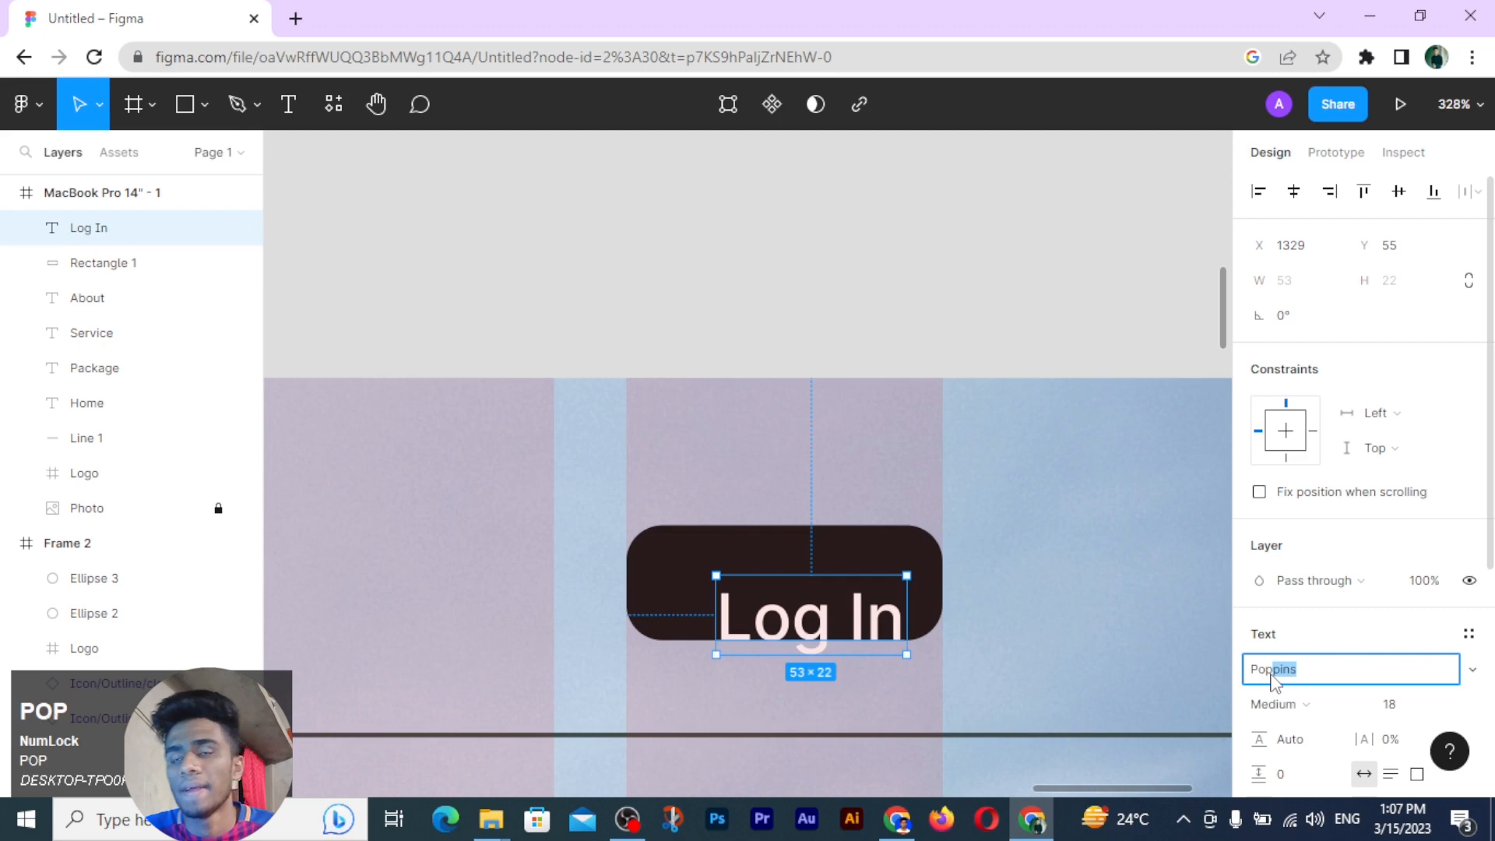
{"action": "type", "text": "Pop"}
{"action": "key", "text": "Return"}
Step: Centre the "Log In" text horizontally and vertically on the dark rectangle and group the two
{"action": "left_click_drag", "start_coordinate": [795, 623], "coordinate": [774, 601]}
{"action": "left_click_drag", "start_coordinate": [711, 466], "coordinate": [824, 607]}
{"action": "left_click", "coordinate": [1294, 192]}
{"action": "left_click", "coordinate": [1394, 206]}
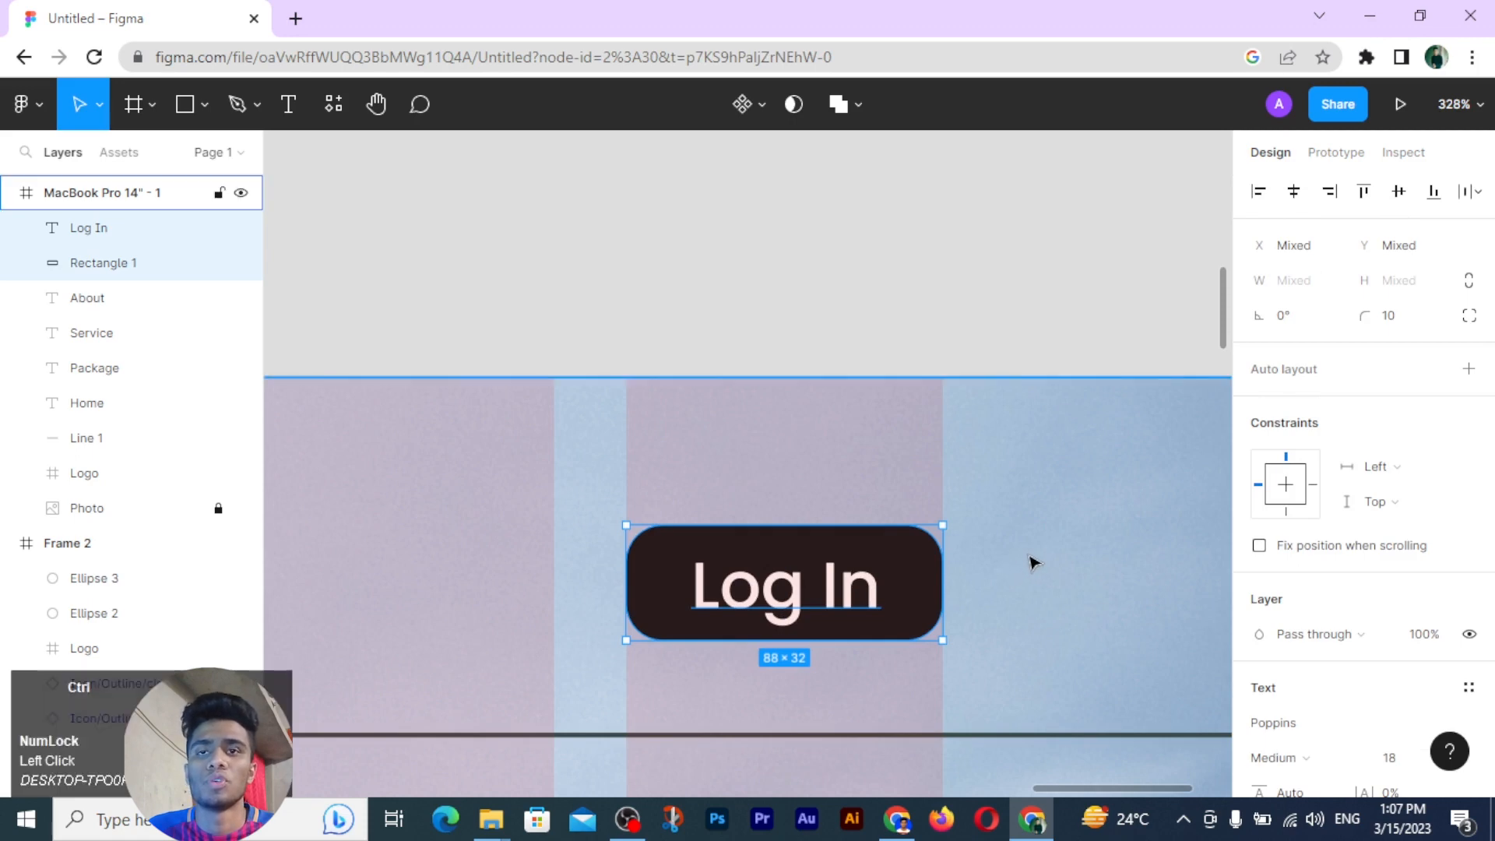
{"action": "key", "text": "ctrl+g"}
Step: Duplicate the "Log In" button to X 1196, Y 41 and replace the copy's rectangle fill with a black inside stroke of 1
{"action": "left_click_drag", "start_coordinate": [757, 594], "coordinate": [630, 598]}
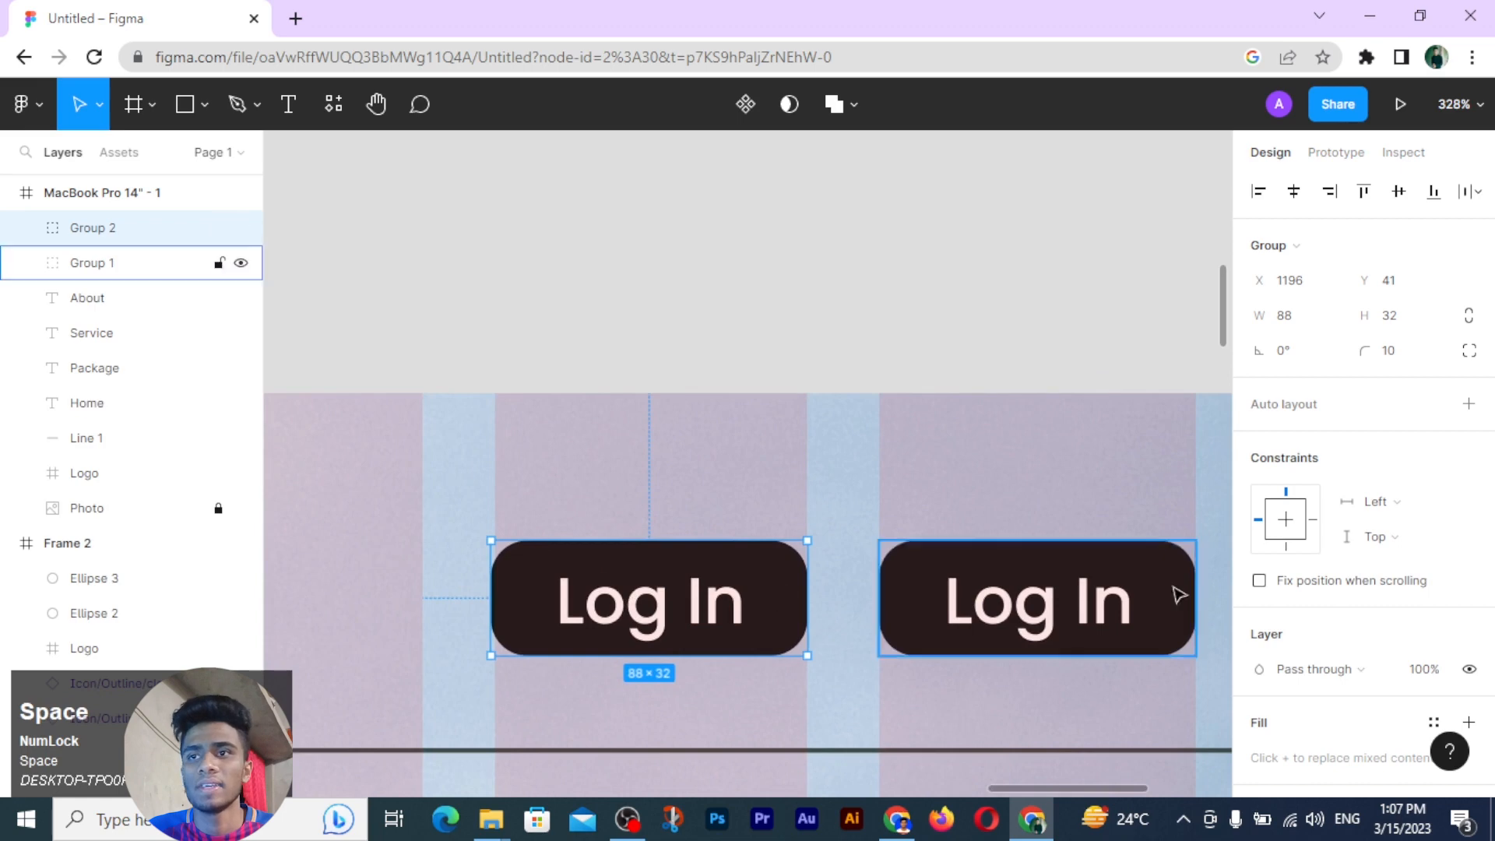
{"action": "scroll", "coordinate": [1407, 611], "scroll_direction": "down", "scroll_amount": 5}
{"action": "scroll", "coordinate": [1394, 545], "scroll_direction": "down", "scroll_amount": 2}
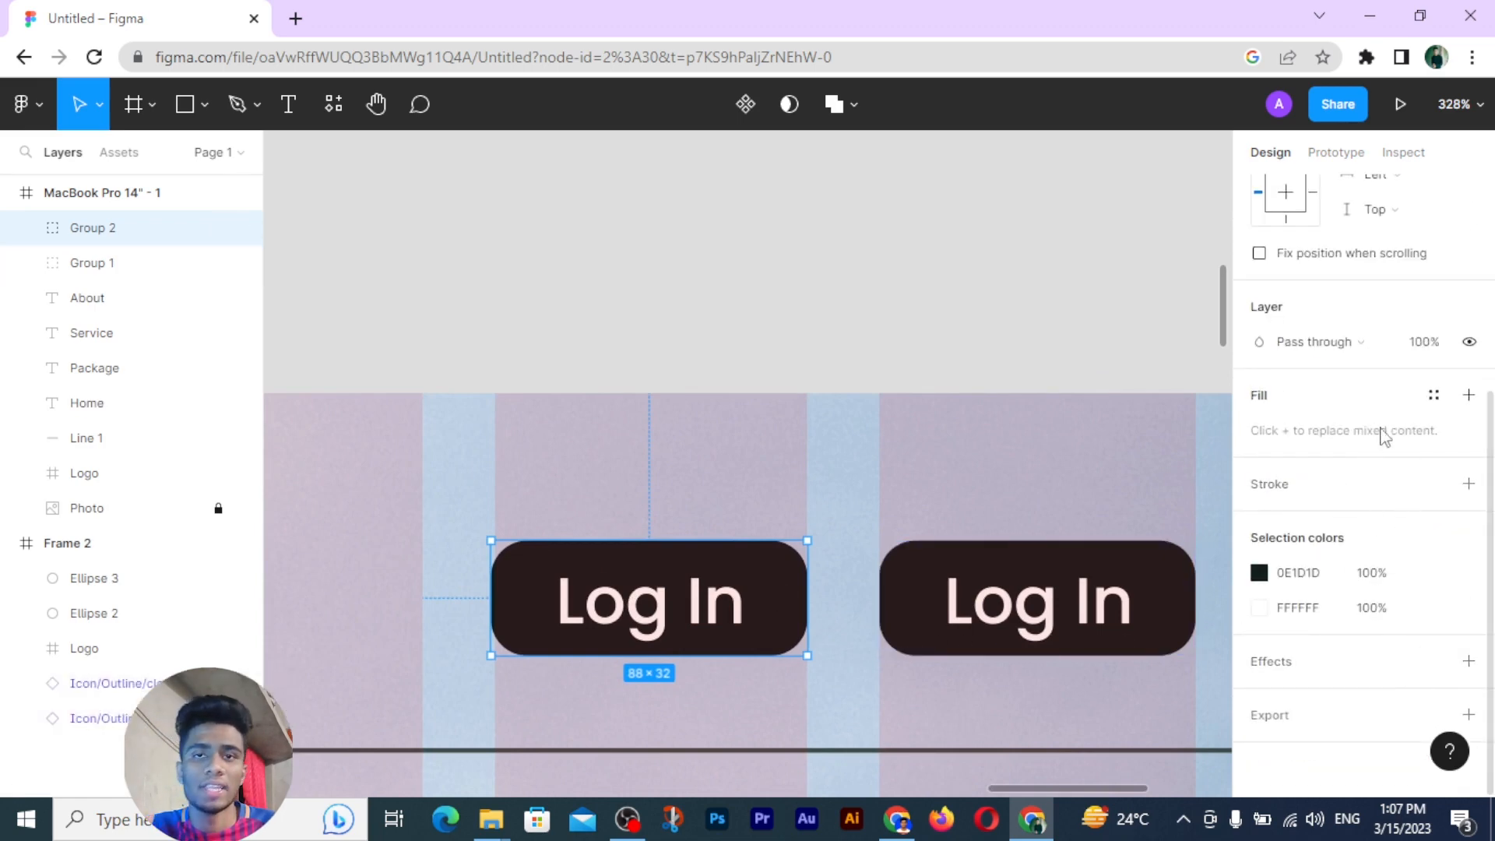
{"action": "left_click", "coordinate": [774, 574]}
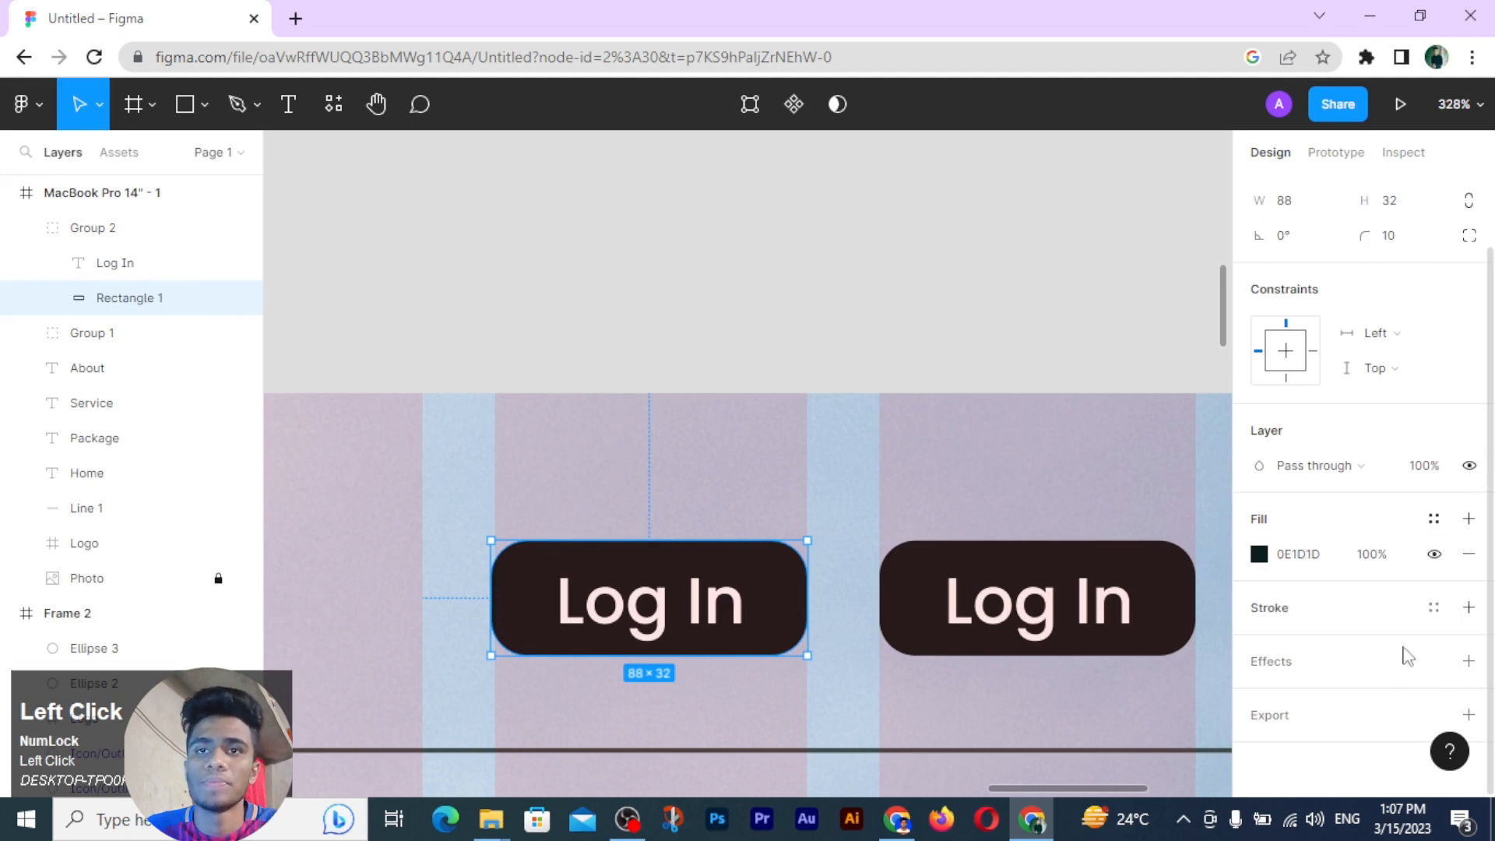
{"action": "left_click", "coordinate": [1469, 554]}
{"action": "left_click", "coordinate": [1468, 607]}
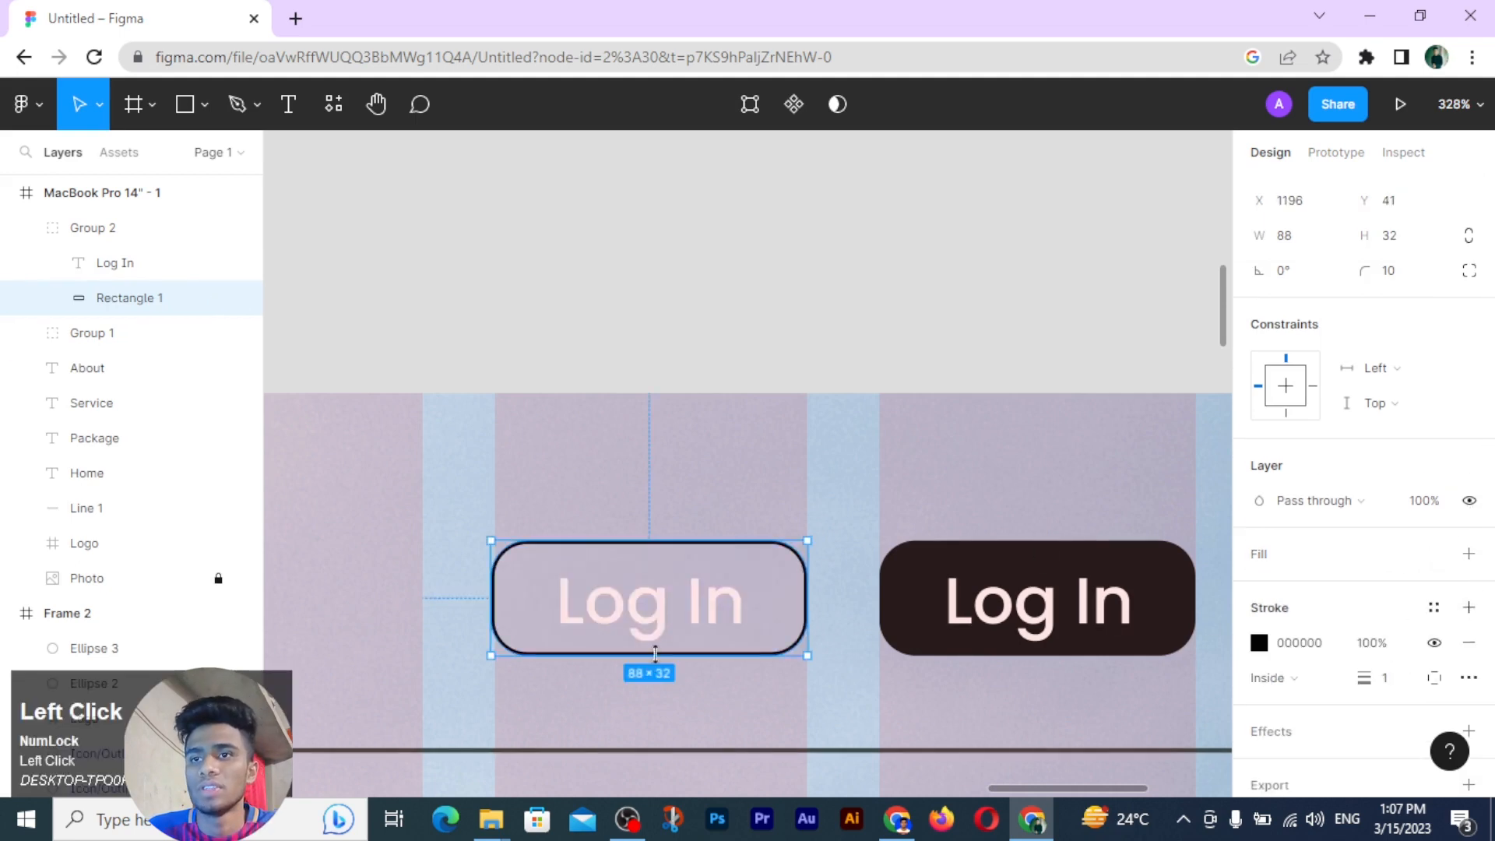
Step: Recolour the outlined button's "Log In" text by sampling the black of the "About" link
{"action": "left_click", "coordinate": [618, 619]}
{"action": "scroll", "coordinate": [618, 619], "scroll_direction": "down", "scroll_amount": 3, "text": "ctrl"}
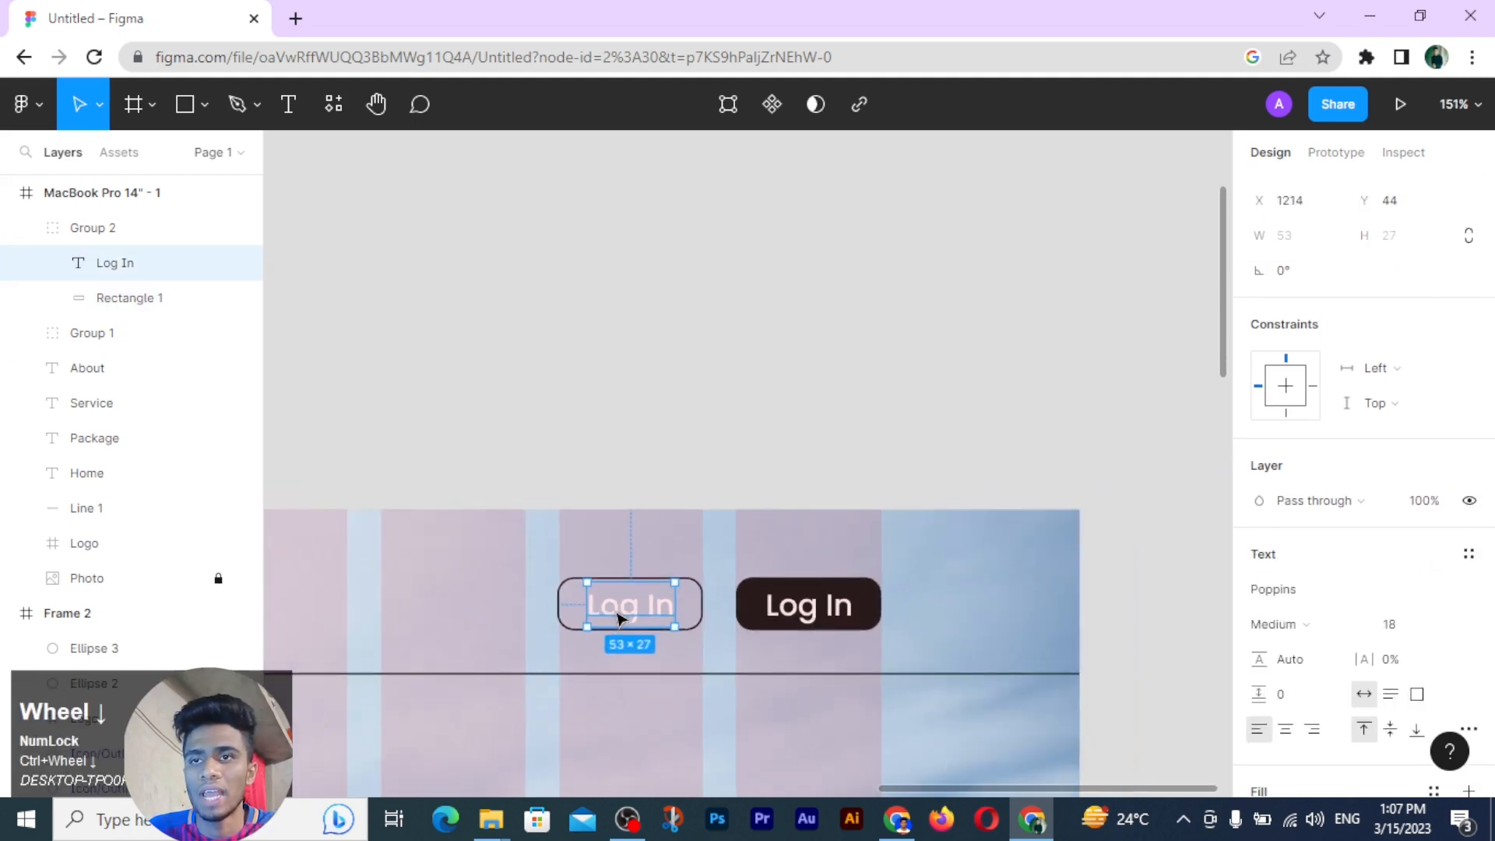
{"action": "left_click_drag", "start_coordinate": [538, 580], "coordinate": [1079, 556]}
{"action": "scroll", "coordinate": [496, 605], "scroll_direction": "up", "scroll_amount": 10, "text": "ctrl"}
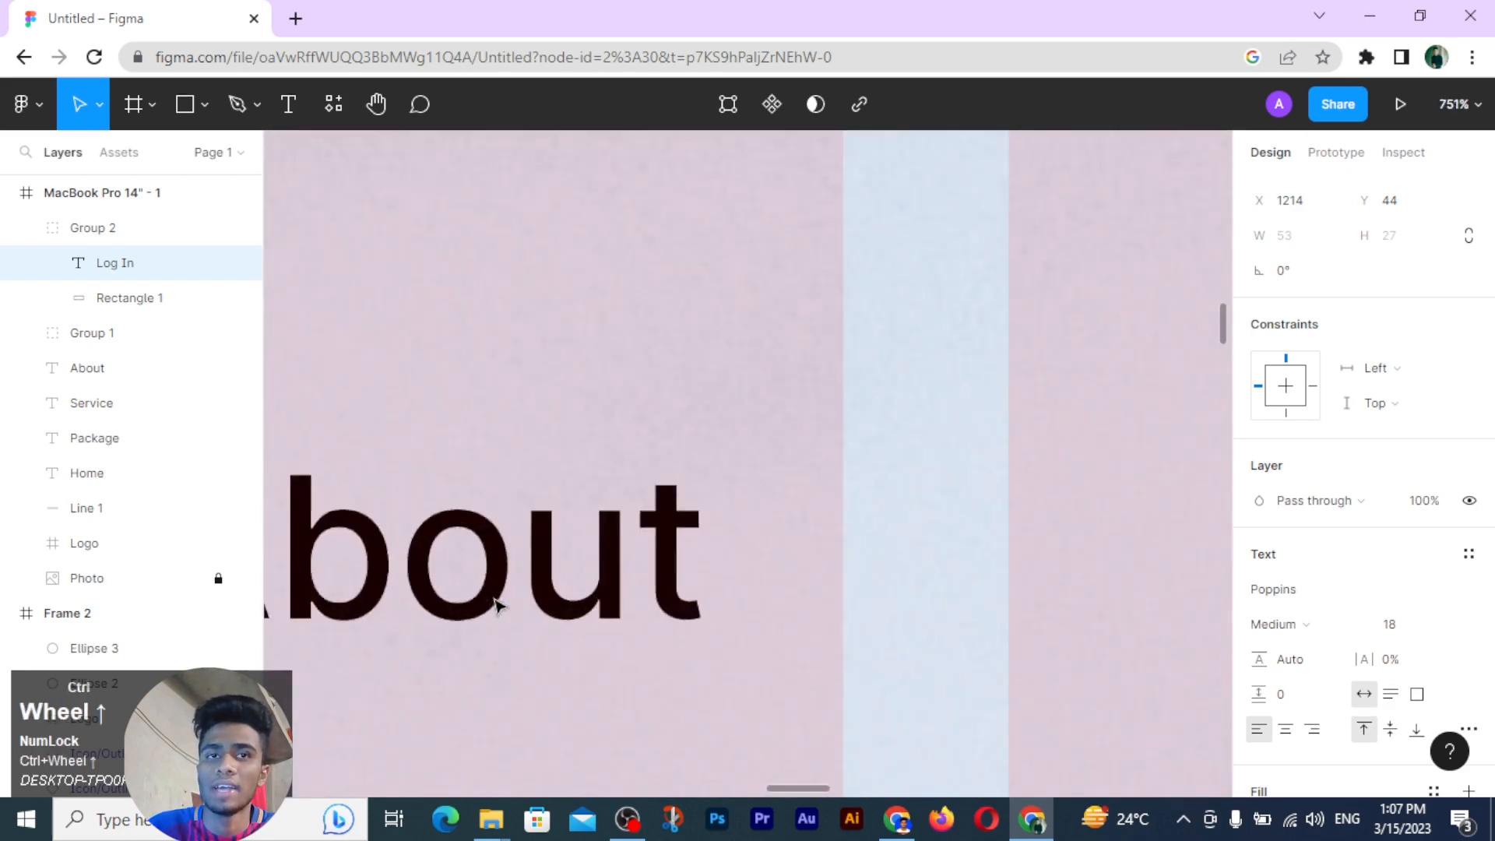
{"action": "left_click", "coordinate": [496, 606]}
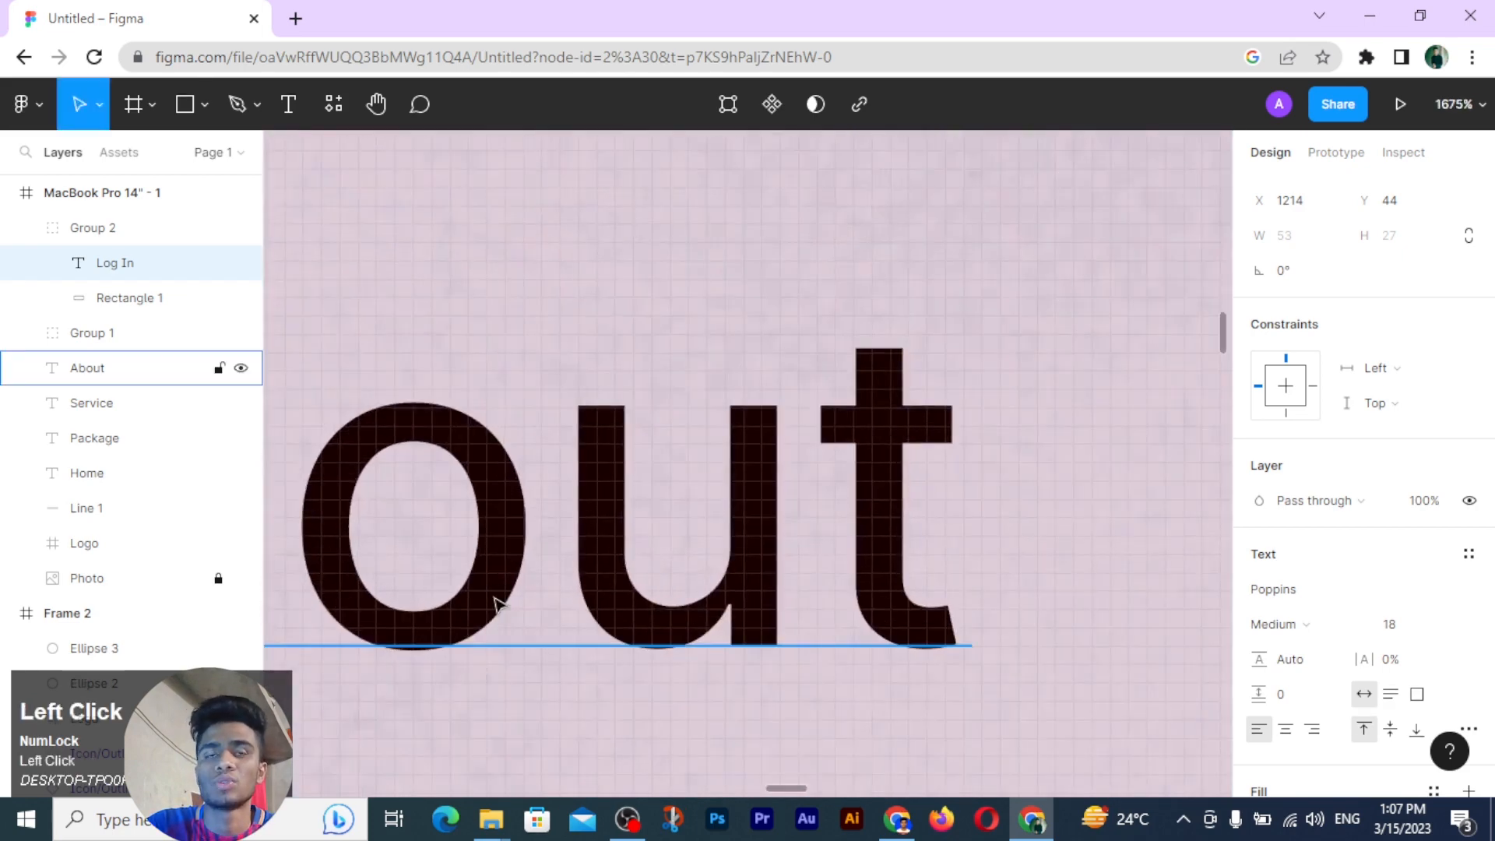
{"action": "scroll", "coordinate": [498, 606], "scroll_direction": "down", "scroll_amount": 12, "text": "ctrl"}
{"action": "left_click", "coordinate": [674, 589]}
{"action": "left_click", "coordinate": [810, 588]}
{"action": "left_click", "coordinate": [958, 587]}
{"action": "scroll", "coordinate": [856, 599], "scroll_direction": "down", "scroll_amount": 2, "text": "ctrl"}
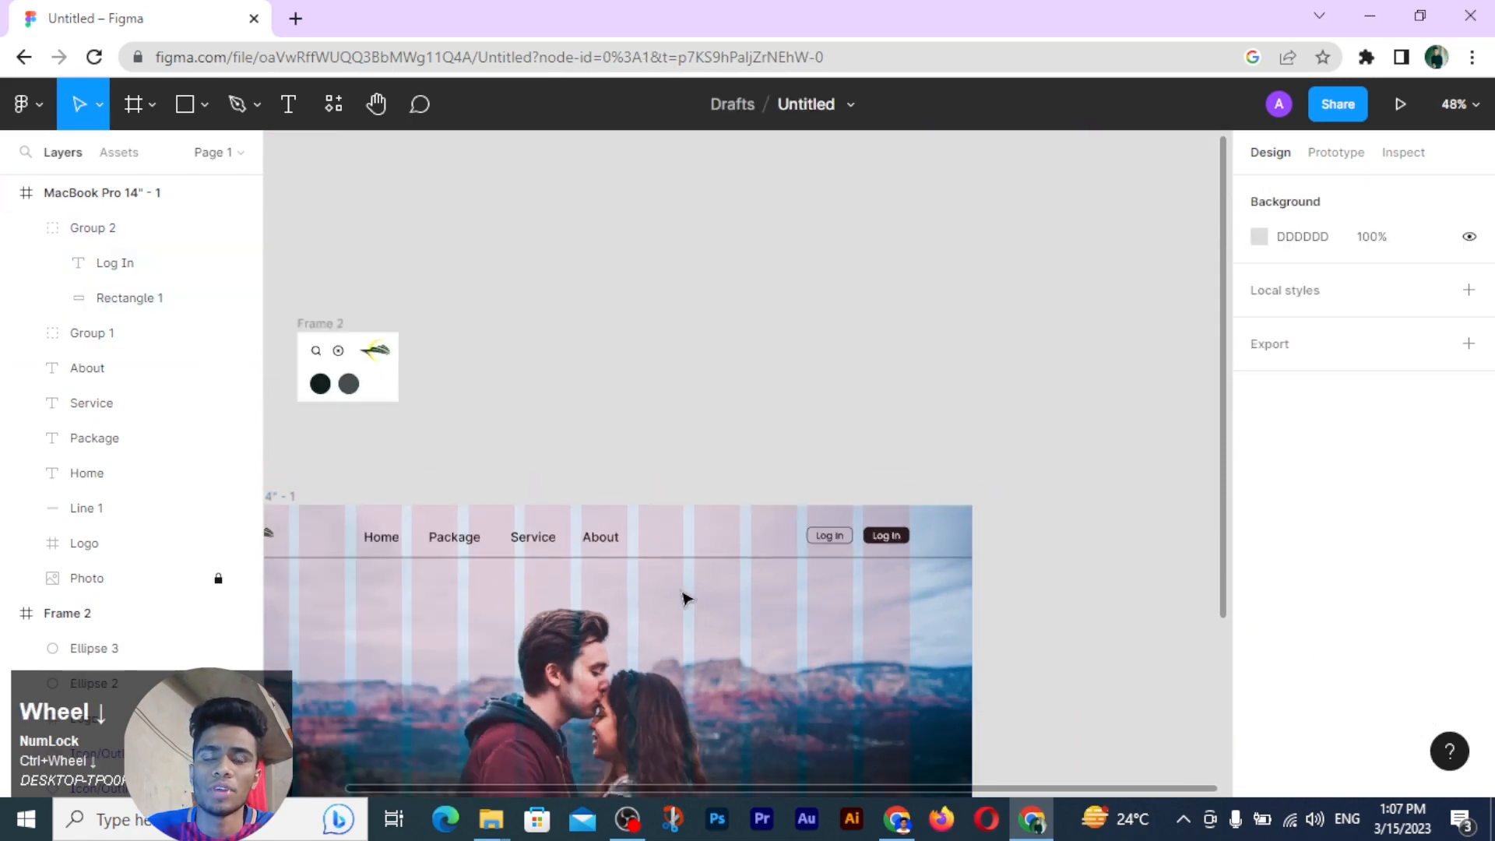
Step: Align the logo, the four navigation links and both buttons on their vertical centres
{"action": "left_click_drag", "start_coordinate": [683, 598], "coordinate": [832, 563]}
{"action": "left_click_drag", "start_coordinate": [1089, 518], "coordinate": [412, 523]}
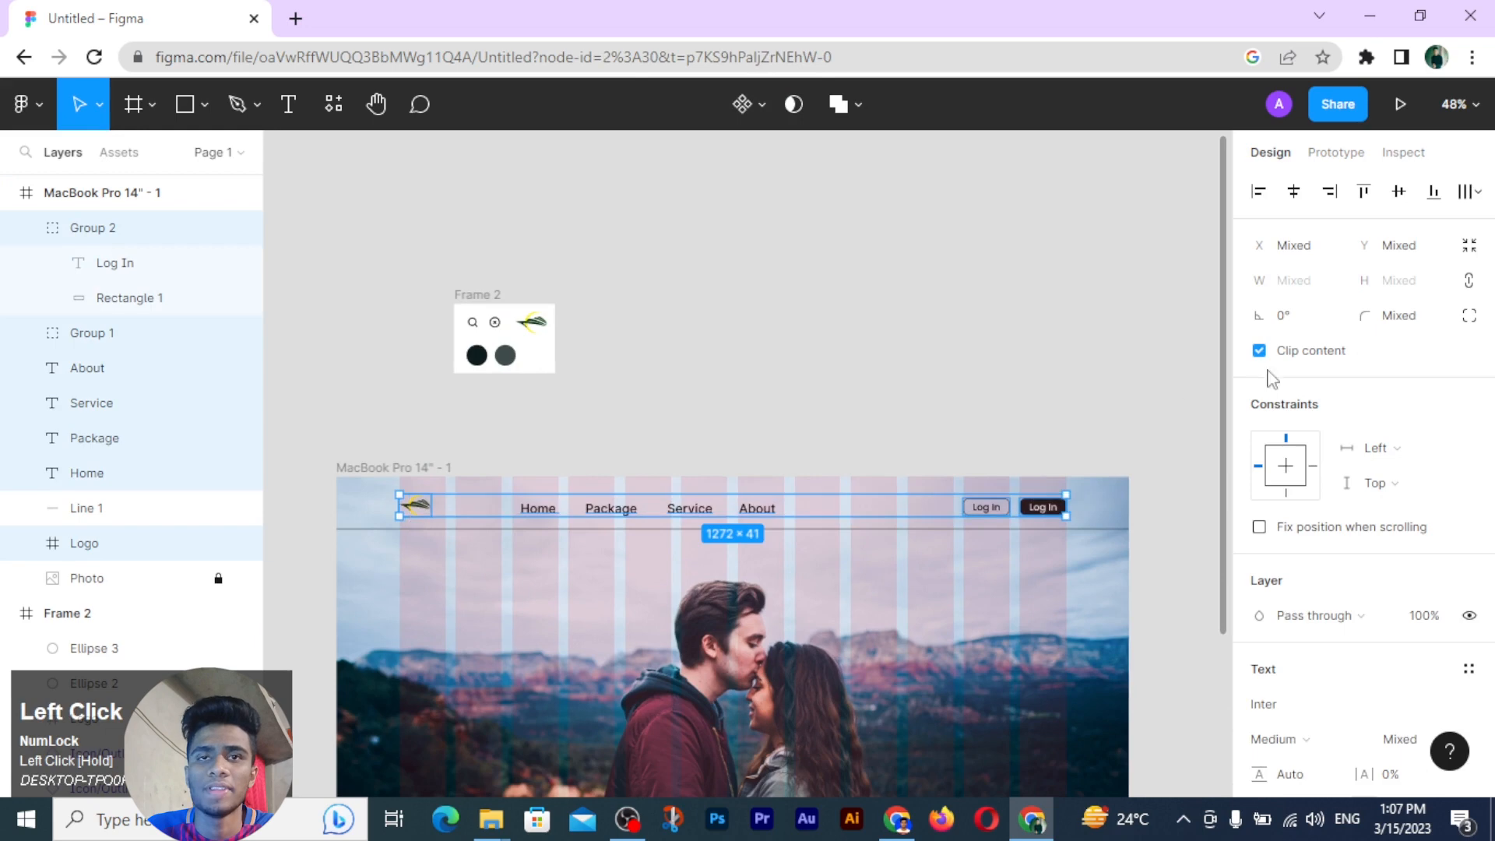
{"action": "left_click", "coordinate": [1397, 199]}
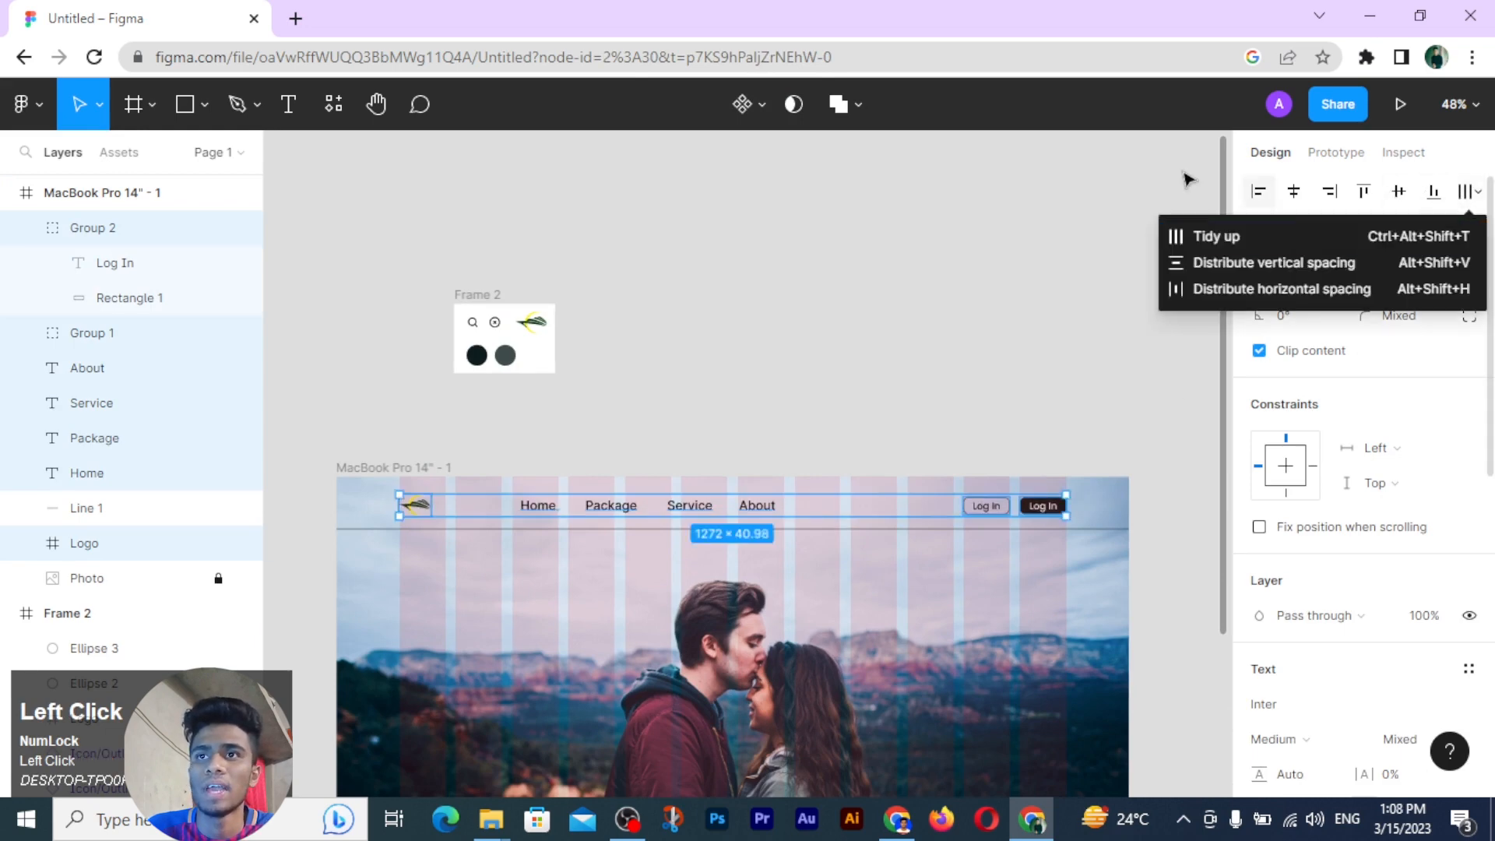
{"action": "left_click", "coordinate": [1052, 424]}
Step: Move the "About" link slightly right so its end meets the right edge of its grid column
{"action": "left_click_drag", "start_coordinate": [811, 498], "coordinate": [700, 503]}
{"action": "left_click", "coordinate": [806, 516]}
{"action": "scroll", "coordinate": [803, 514], "scroll_direction": "up", "scroll_amount": 4}
{"action": "left_click", "coordinate": [668, 499]}
{"action": "left_click", "coordinate": [841, 514]}
{"action": "scroll", "coordinate": [860, 508], "scroll_direction": "down", "scroll_amount": 5}
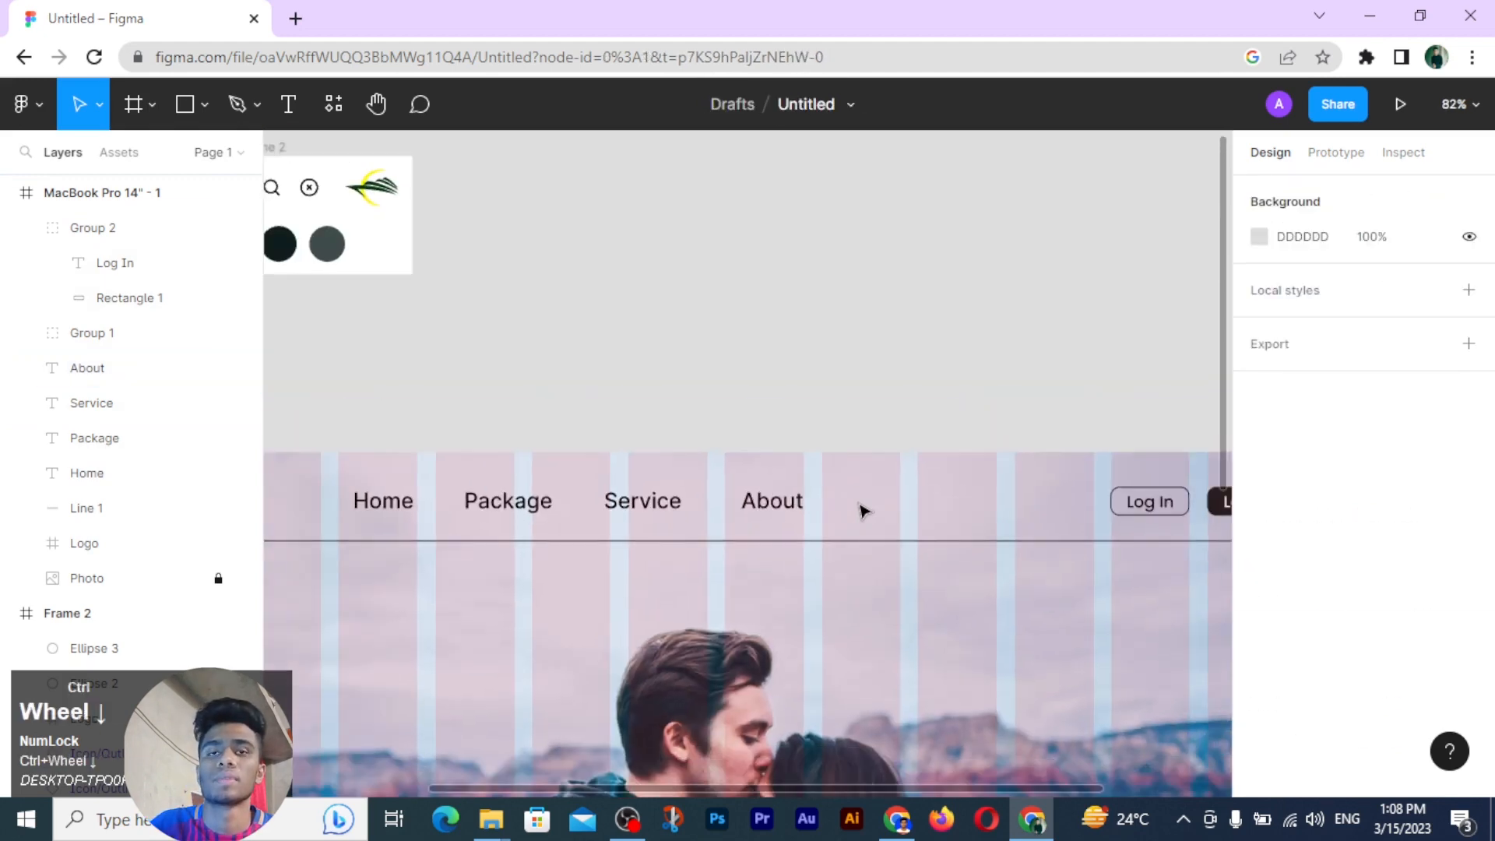
Step: Set the font weight of the "Home" link to Bold
{"action": "left_click", "coordinate": [381, 507]}
{"action": "left_click", "coordinate": [1306, 387]}
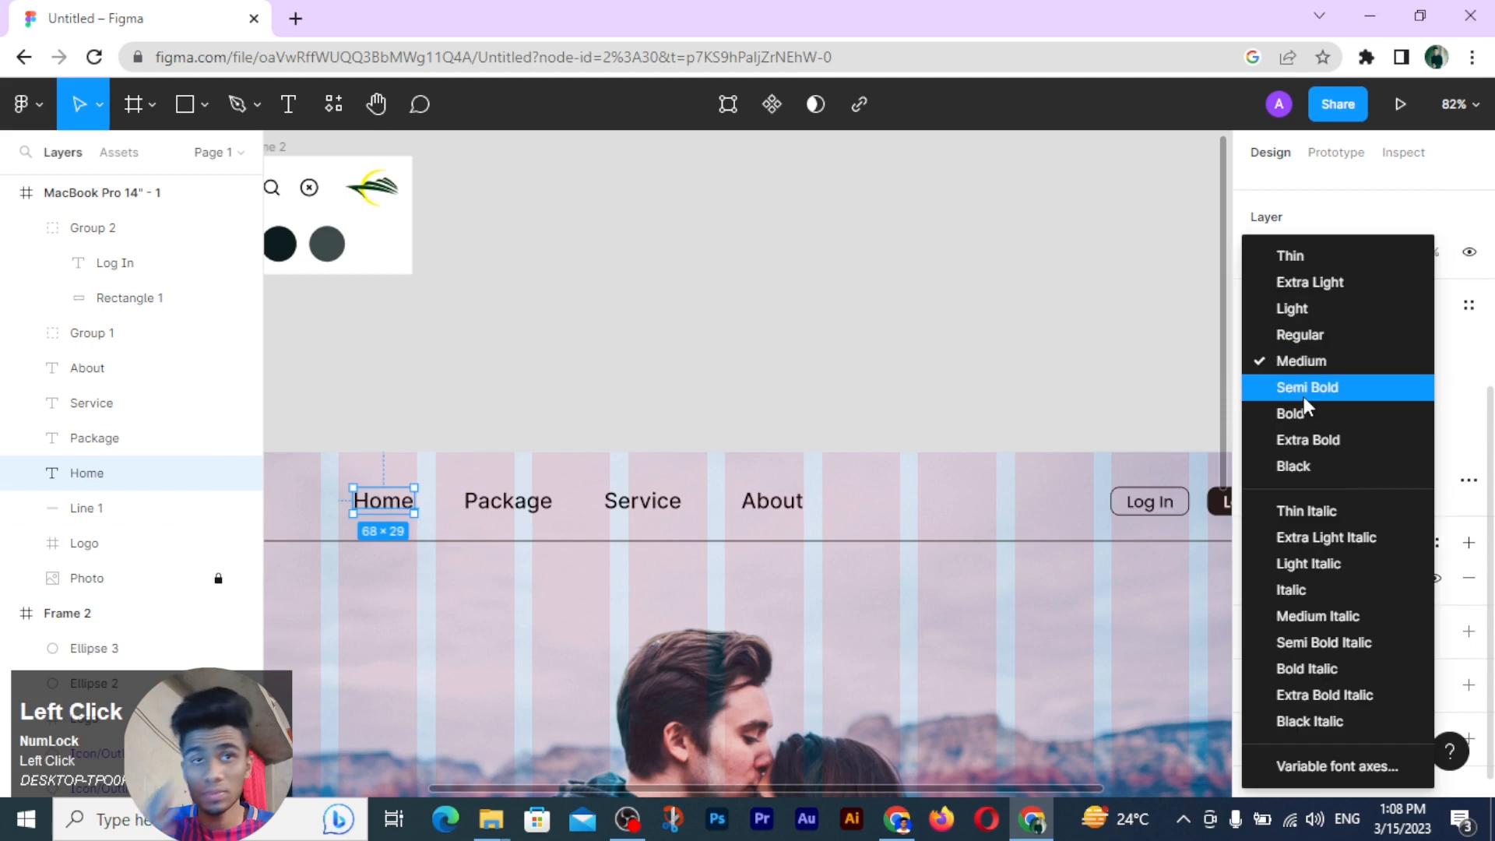
{"action": "left_click", "coordinate": [1297, 415]}
{"action": "scroll", "coordinate": [426, 524], "scroll_direction": "up", "scroll_amount": 10}
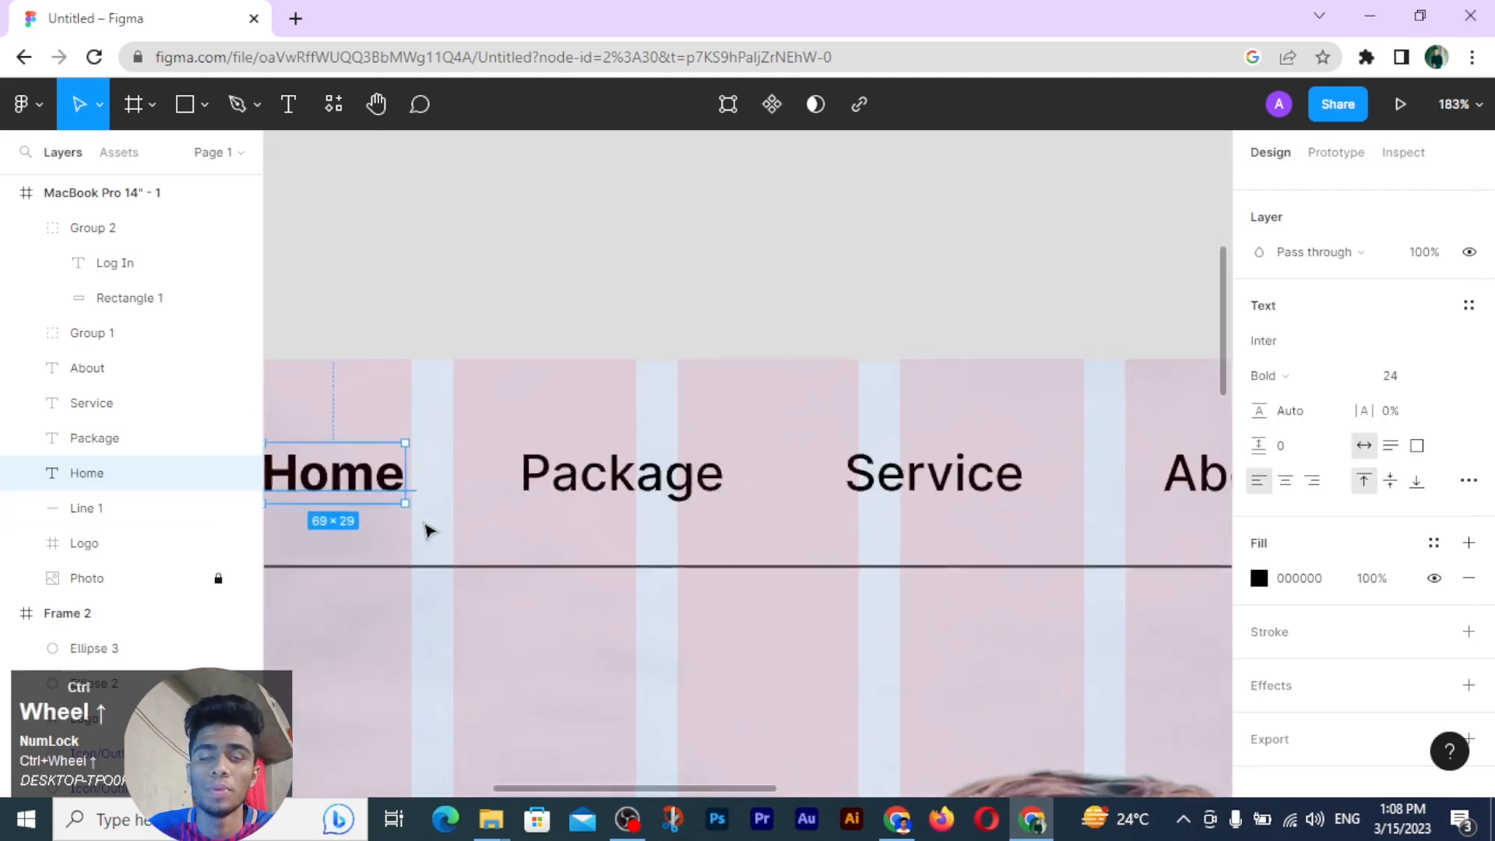
Step: Distribute the Home, Package, Service and About links with equal horizontal spacing
{"action": "left_click_drag", "start_coordinate": [451, 517], "coordinate": [603, 465]}
{"action": "scroll", "coordinate": [604, 465], "scroll_direction": "down", "scroll_amount": 8}
{"action": "left_click_drag", "start_coordinate": [1027, 450], "coordinate": [562, 471]}
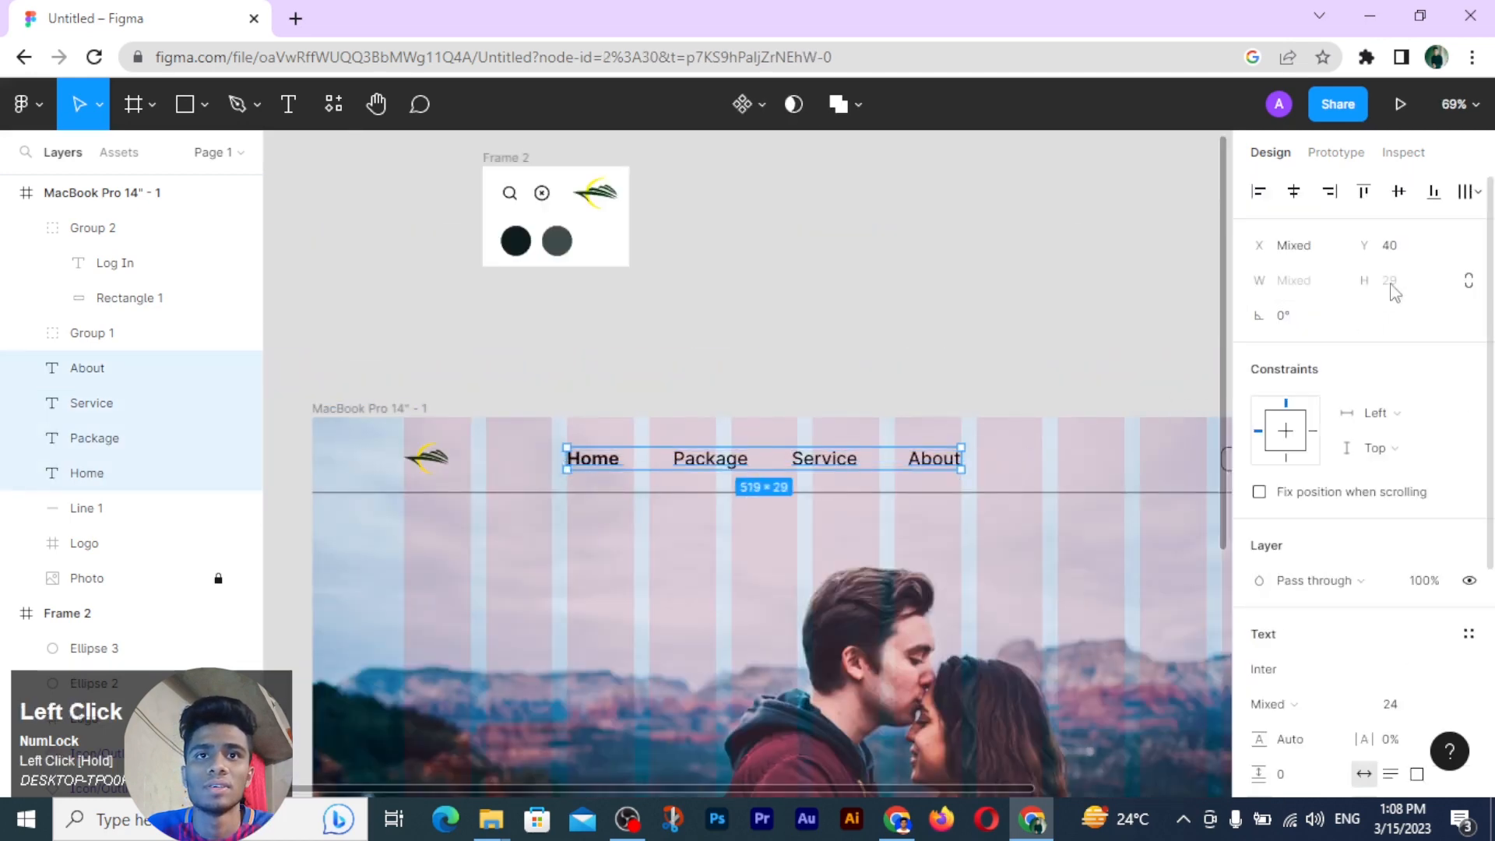
{"action": "left_click", "coordinate": [1470, 191]}
{"action": "left_click", "coordinate": [1327, 292]}
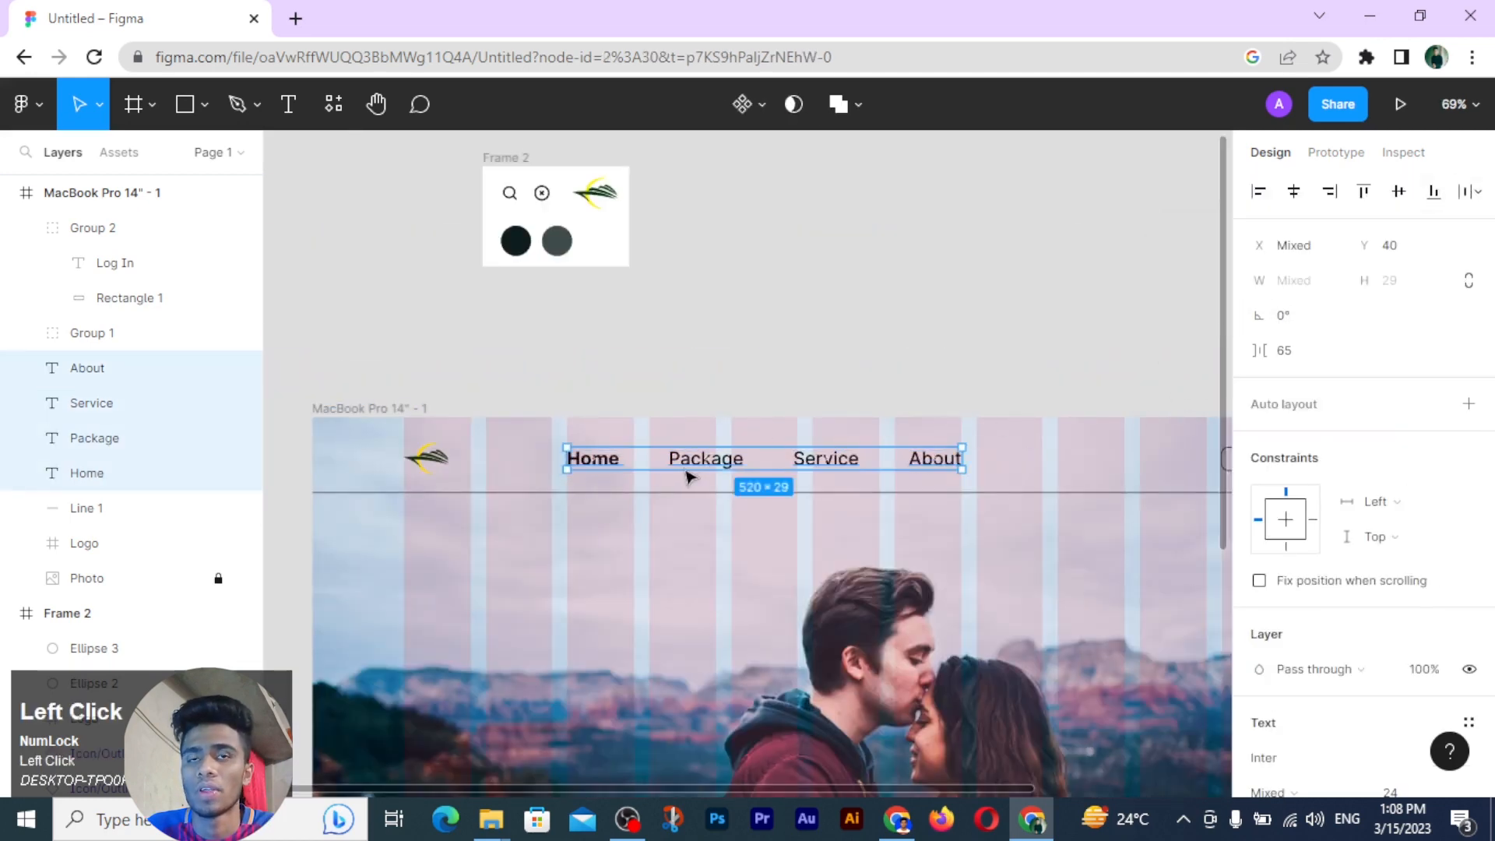
{"action": "left_click", "coordinate": [637, 575]}
Step: Try to distribute the logo, the four navigation links and both login buttons with equal horizontal spacing
{"action": "scroll", "coordinate": [634, 574], "scroll_direction": "down", "scroll_amount": 4}
{"action": "scroll", "coordinate": [924, 535], "scroll_direction": "up", "scroll_amount": 3}
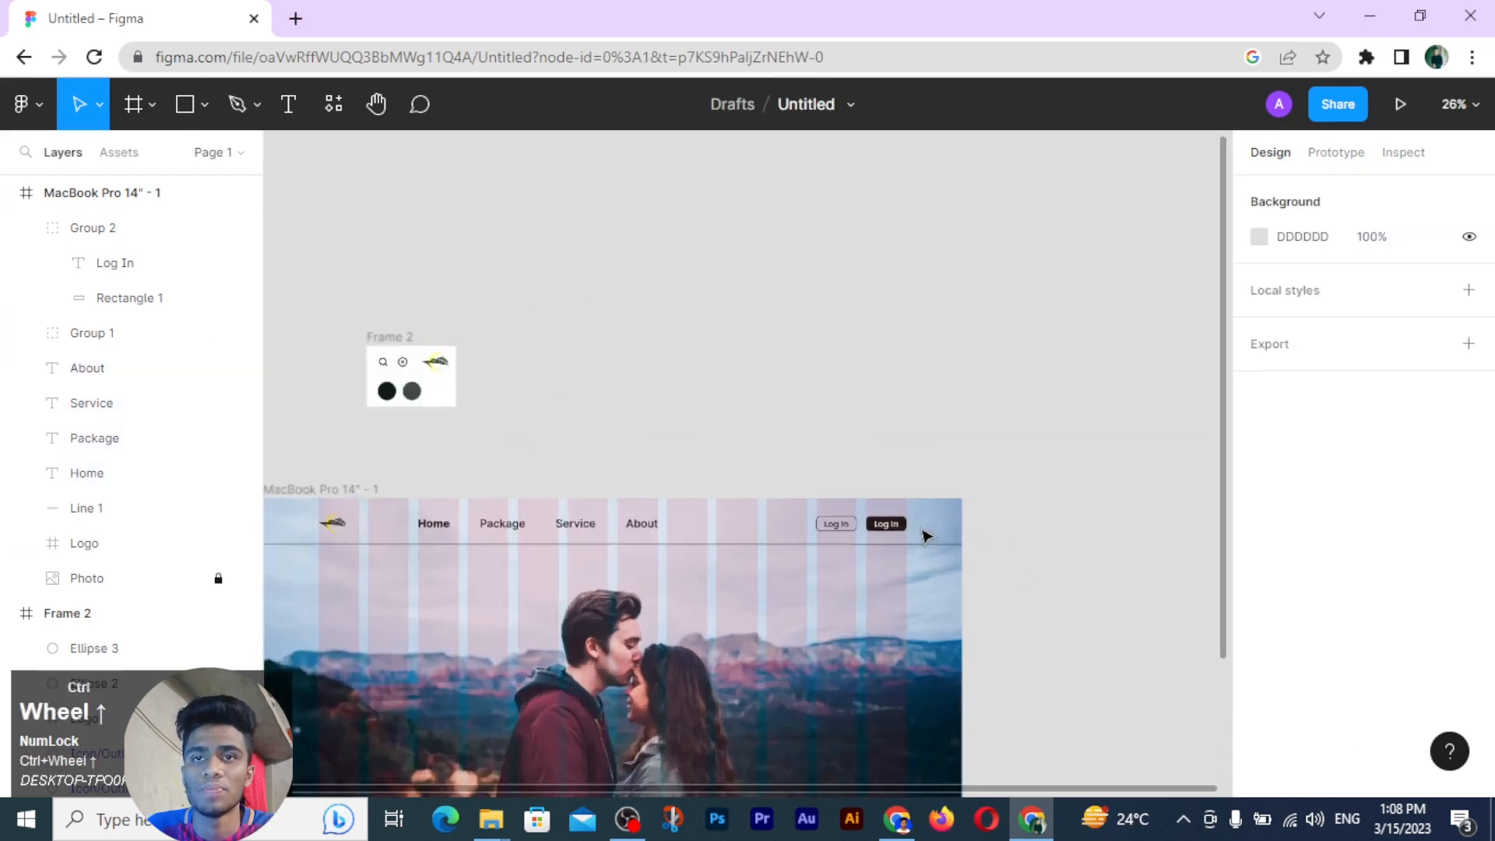
{"action": "left_click_drag", "start_coordinate": [762, 619], "coordinate": [875, 561]}
{"action": "scroll", "coordinate": [950, 552], "scroll_direction": "up", "scroll_amount": 1}
{"action": "left_click_drag", "start_coordinate": [1119, 461], "coordinate": [377, 473]}
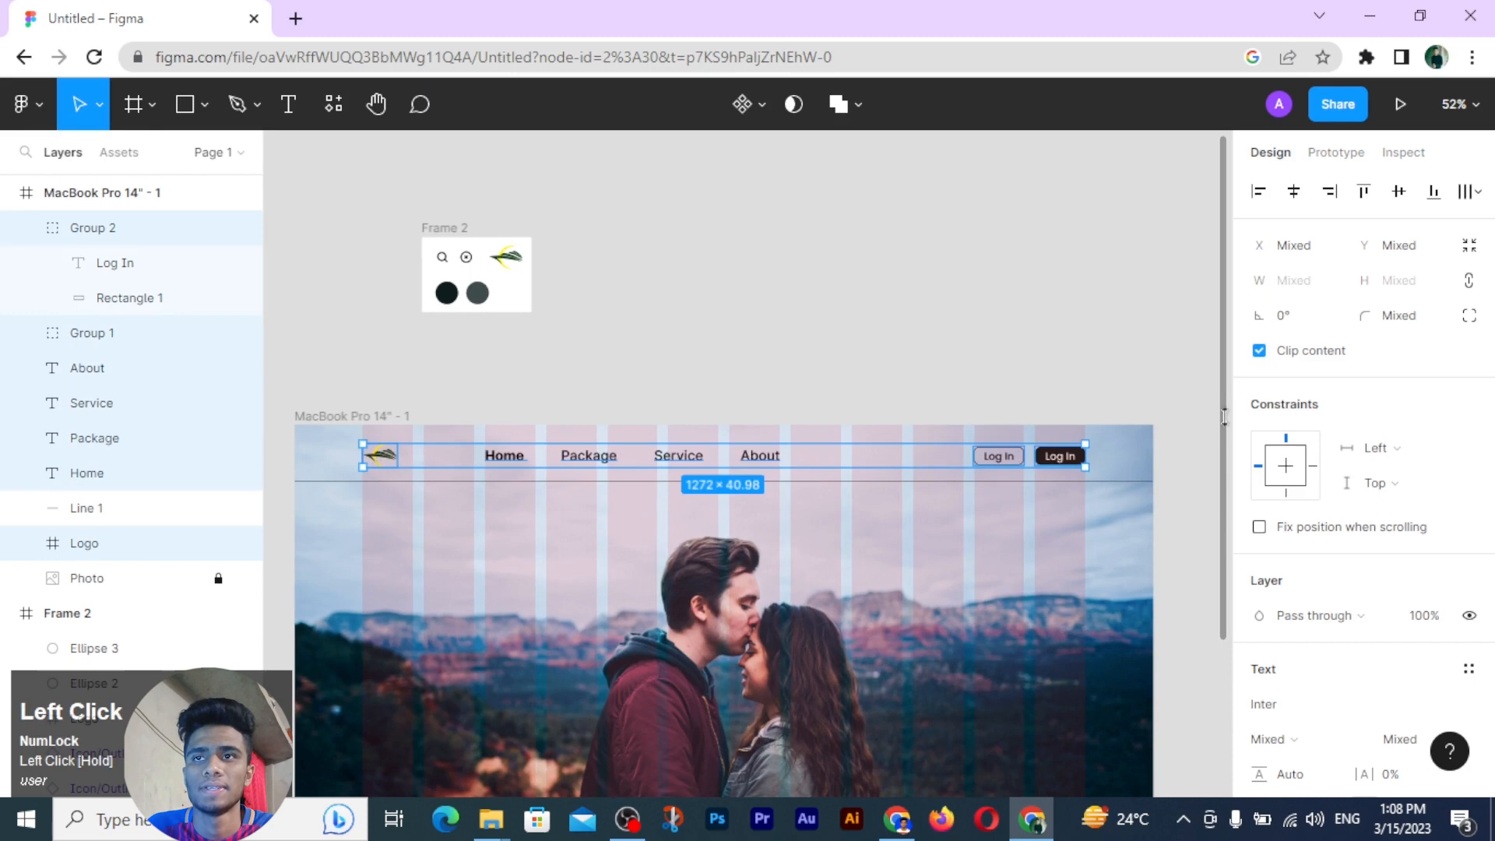
{"action": "left_click", "coordinate": [1474, 191]}
{"action": "left_click", "coordinate": [1294, 292]}
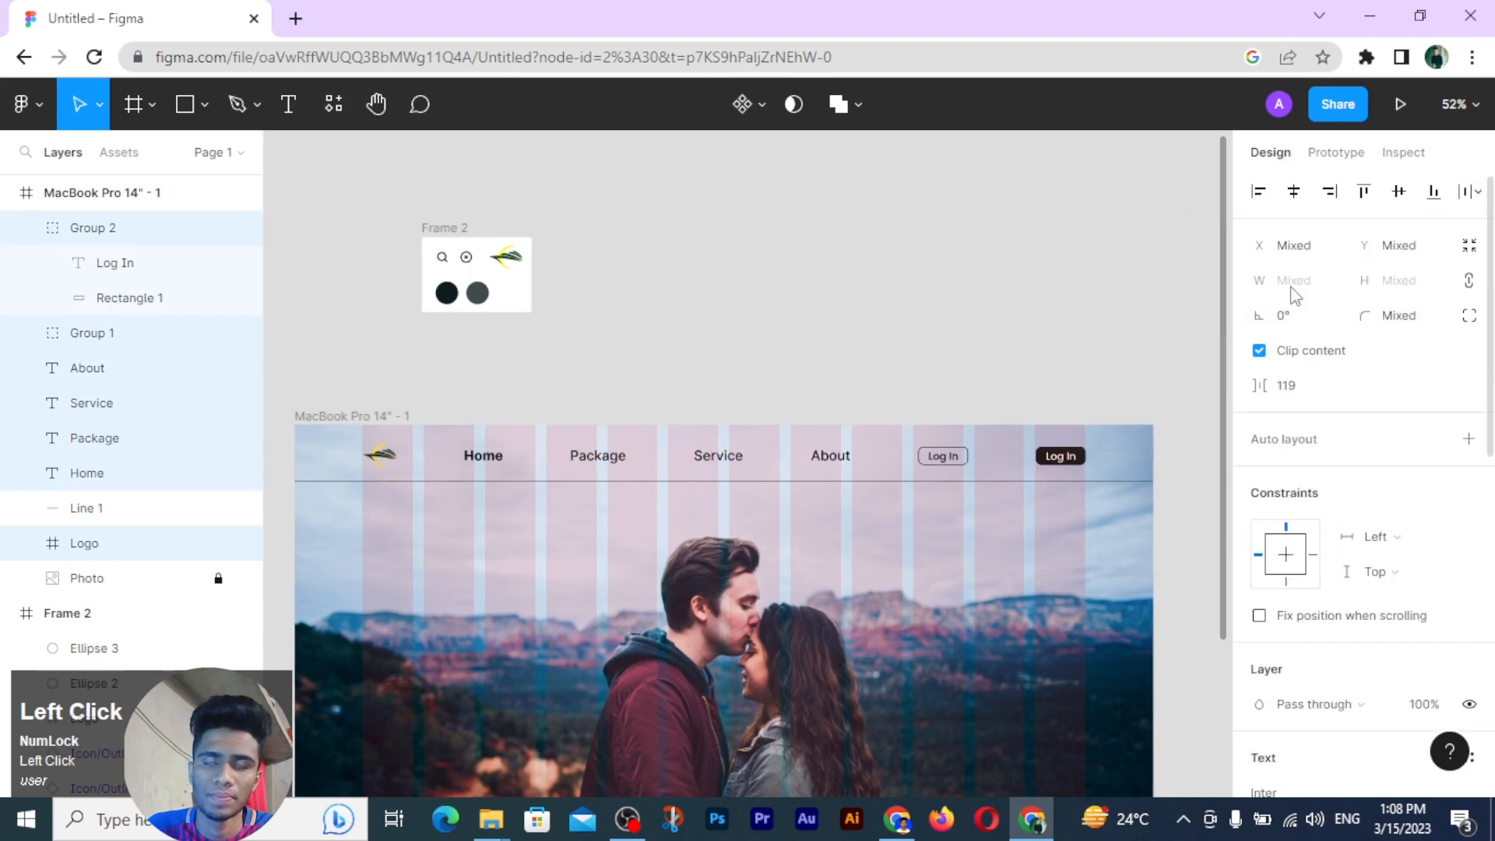
{"action": "key", "text": "ctrl+z"}
Step: Align the selected header elements on their vertical centres and move them up to 30 px from the frame's top edge
{"action": "left_click", "coordinate": [1404, 201]}
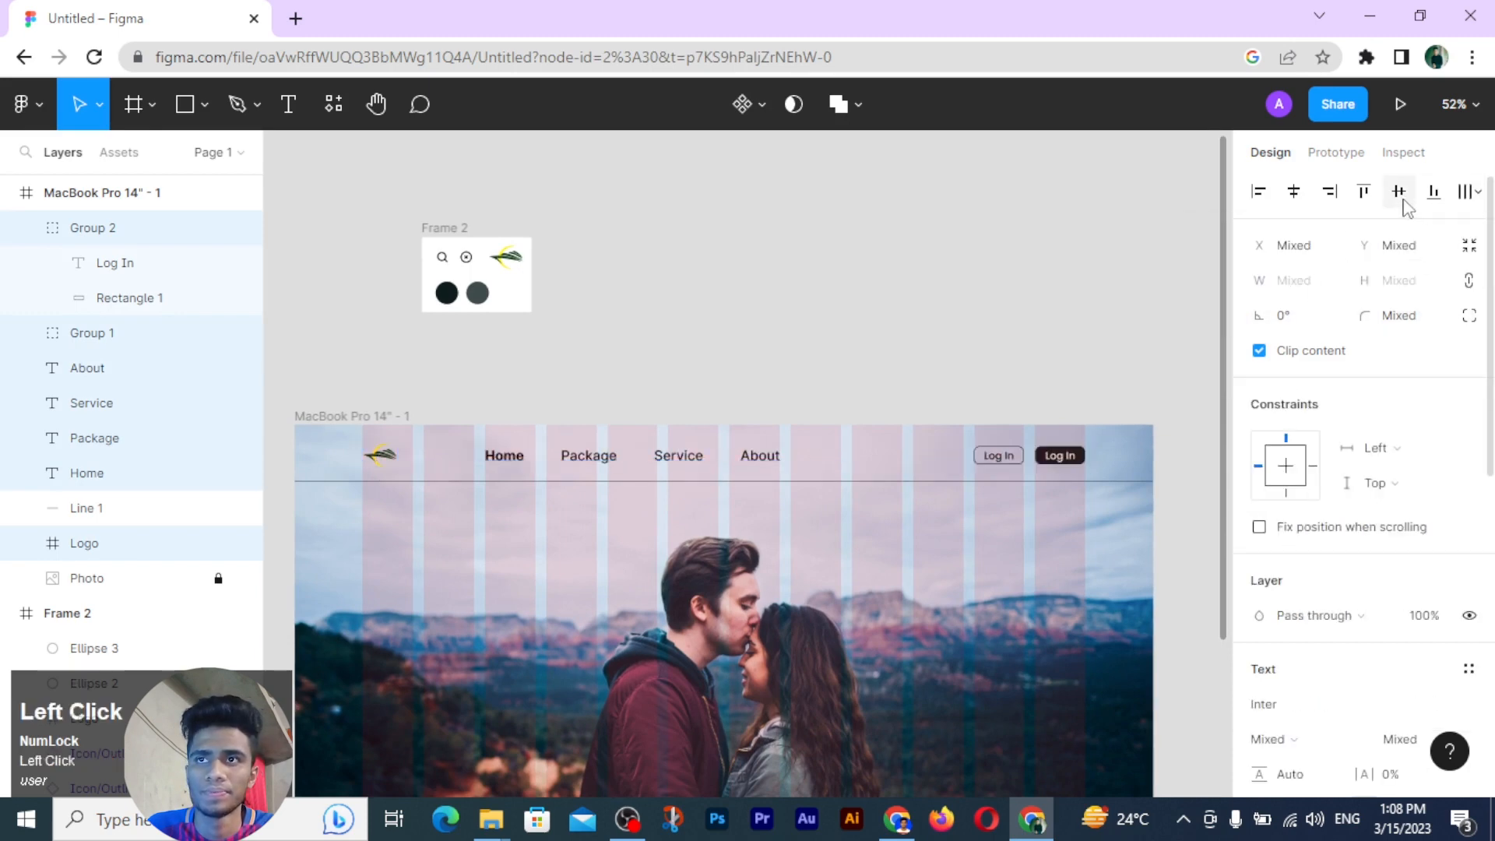
{"action": "key", "text": "alt"}
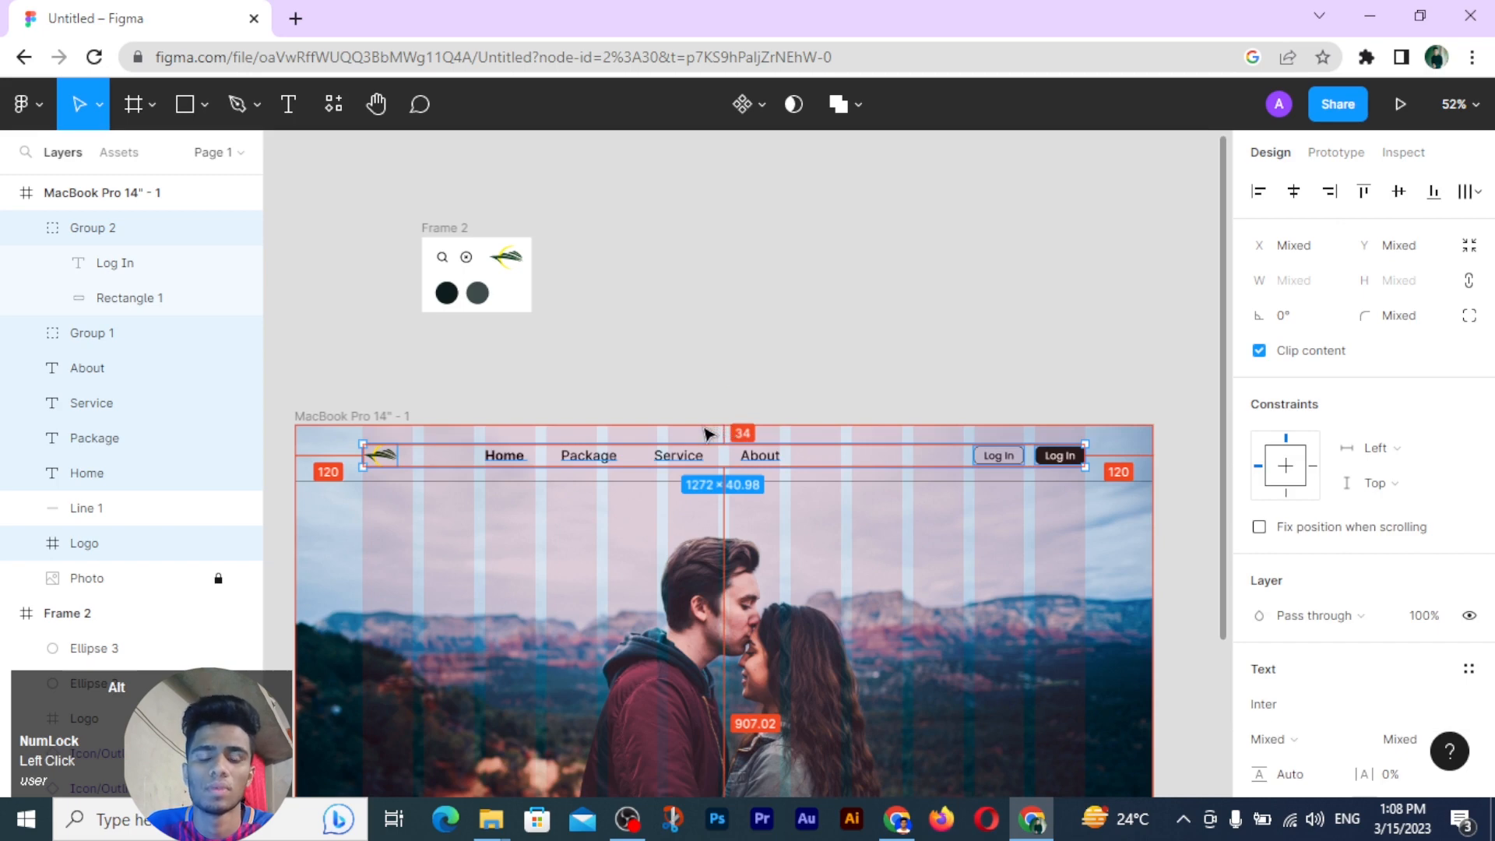
{"action": "key", "text": "alt+Up"}
{"action": "key", "text": "alt+Up"}
{"action": "key", "text": "alt+Up"}
{"action": "key", "text": "alt+Up"}
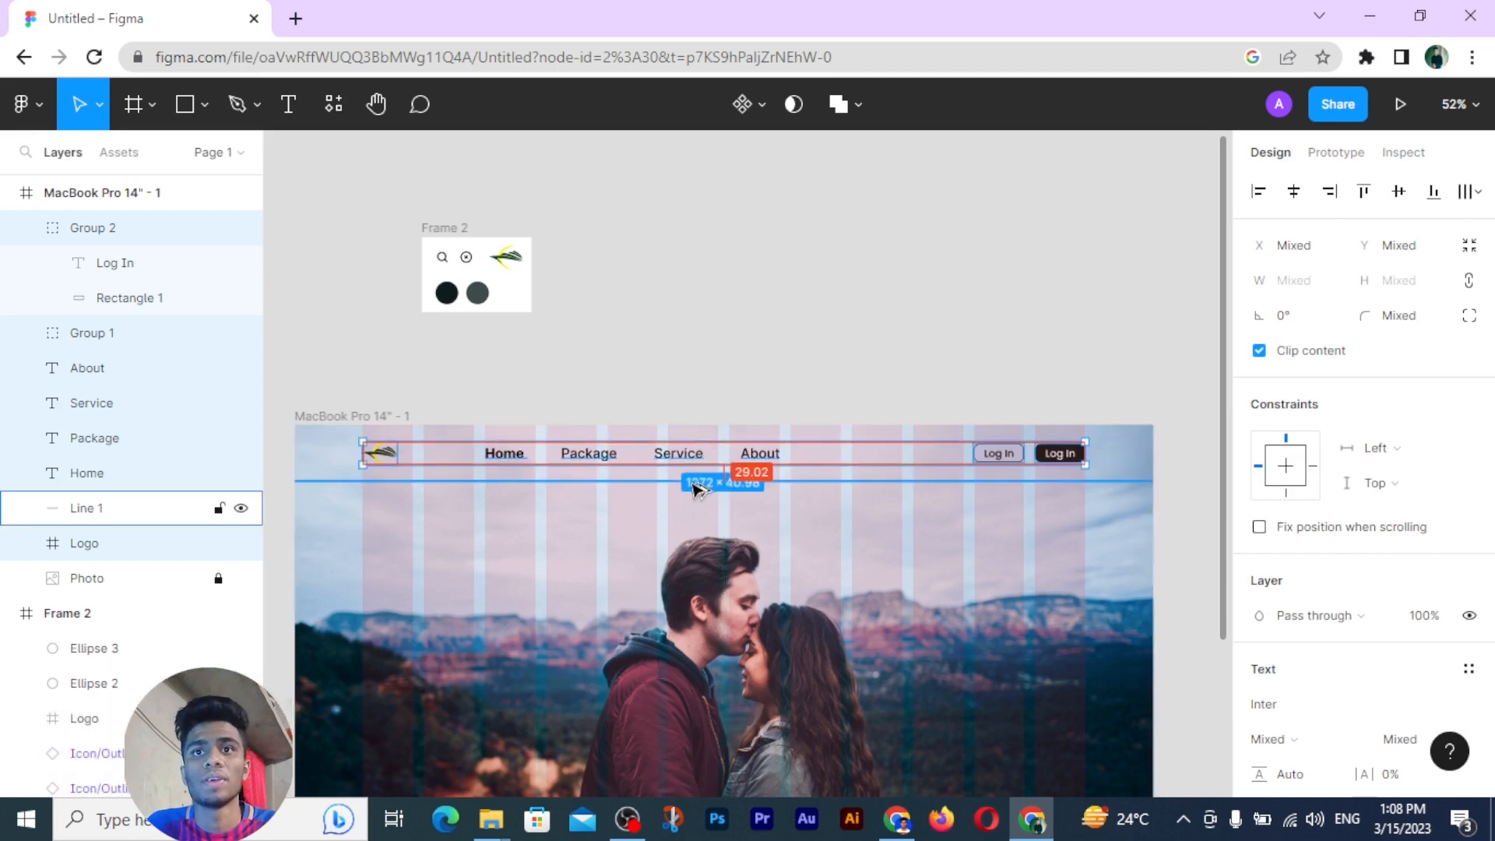
Step: Set the header logo's height to 40
{"action": "left_click", "coordinate": [501, 560]}
{"action": "left_click", "coordinate": [385, 459]}
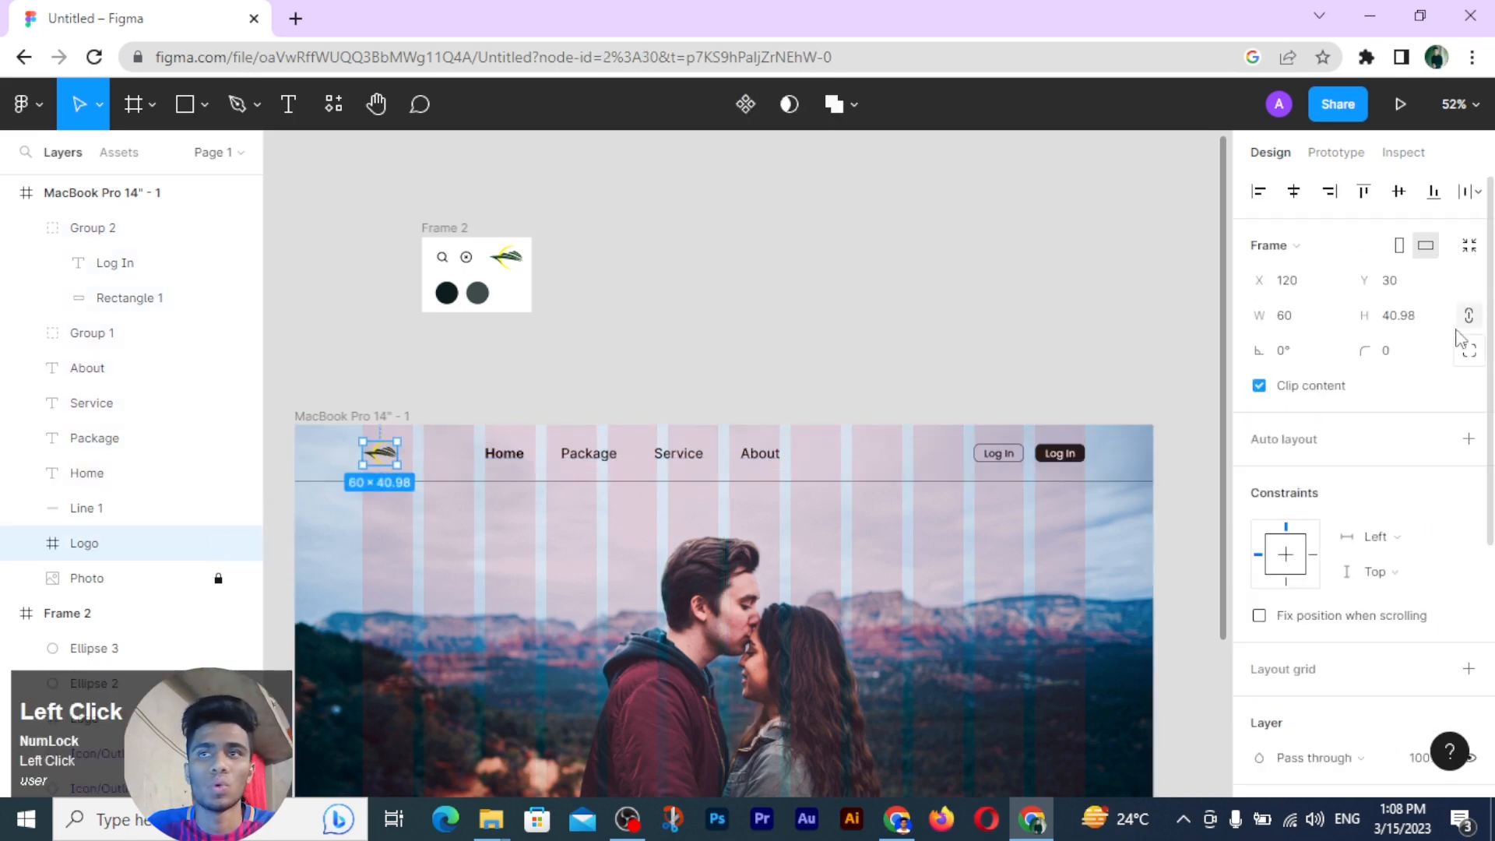
{"action": "left_click", "coordinate": [1405, 330]}
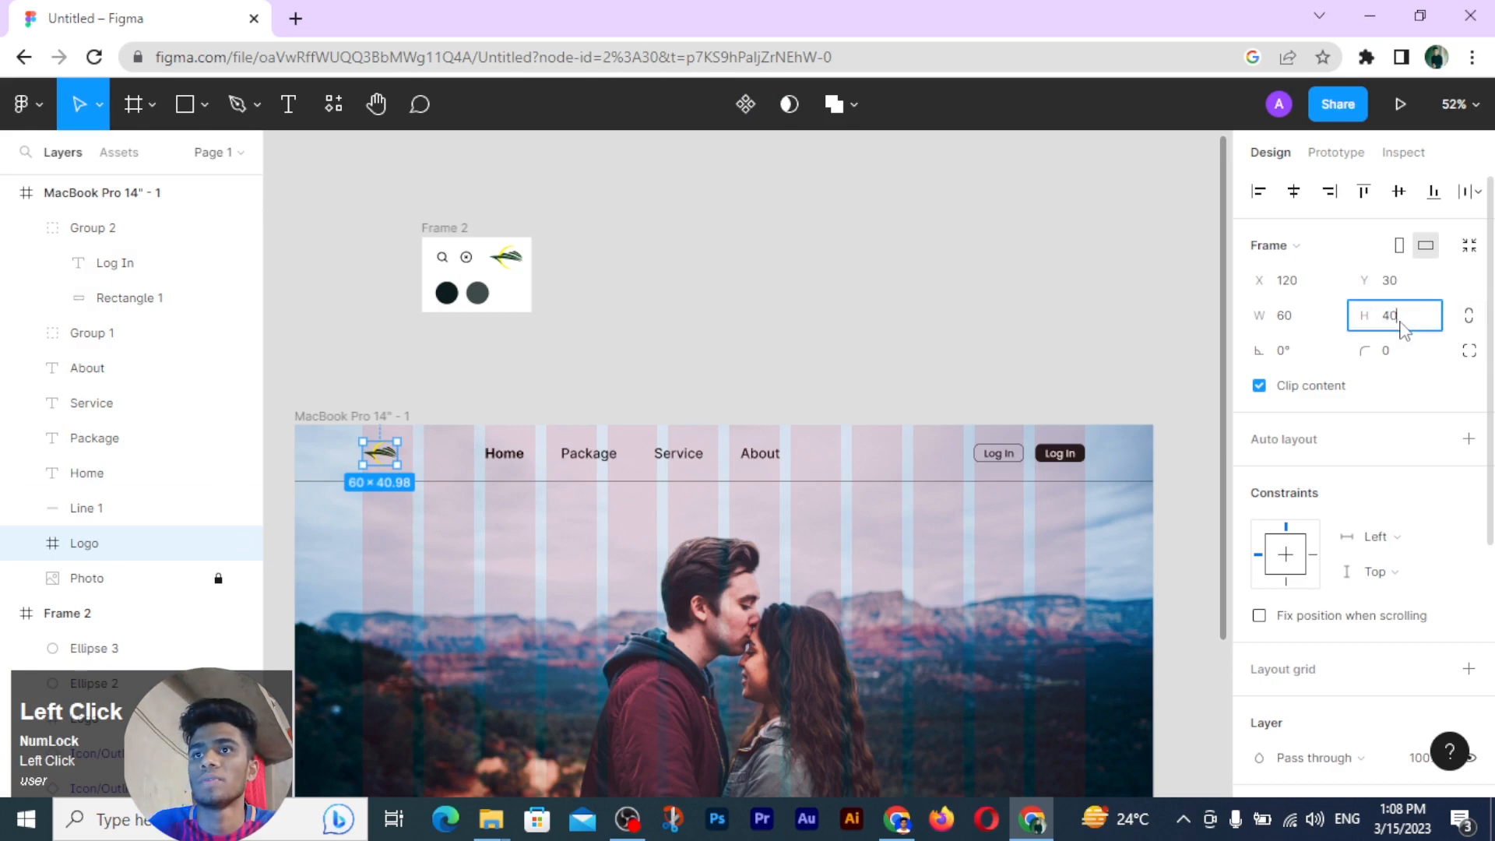
{"action": "key", "text": "Return"}
Step: Realign the logo, links and both login buttons on their vertical centres and check their distances to the frame edges
{"action": "left_click_drag", "start_coordinate": [1118, 460], "coordinate": [377, 466]}
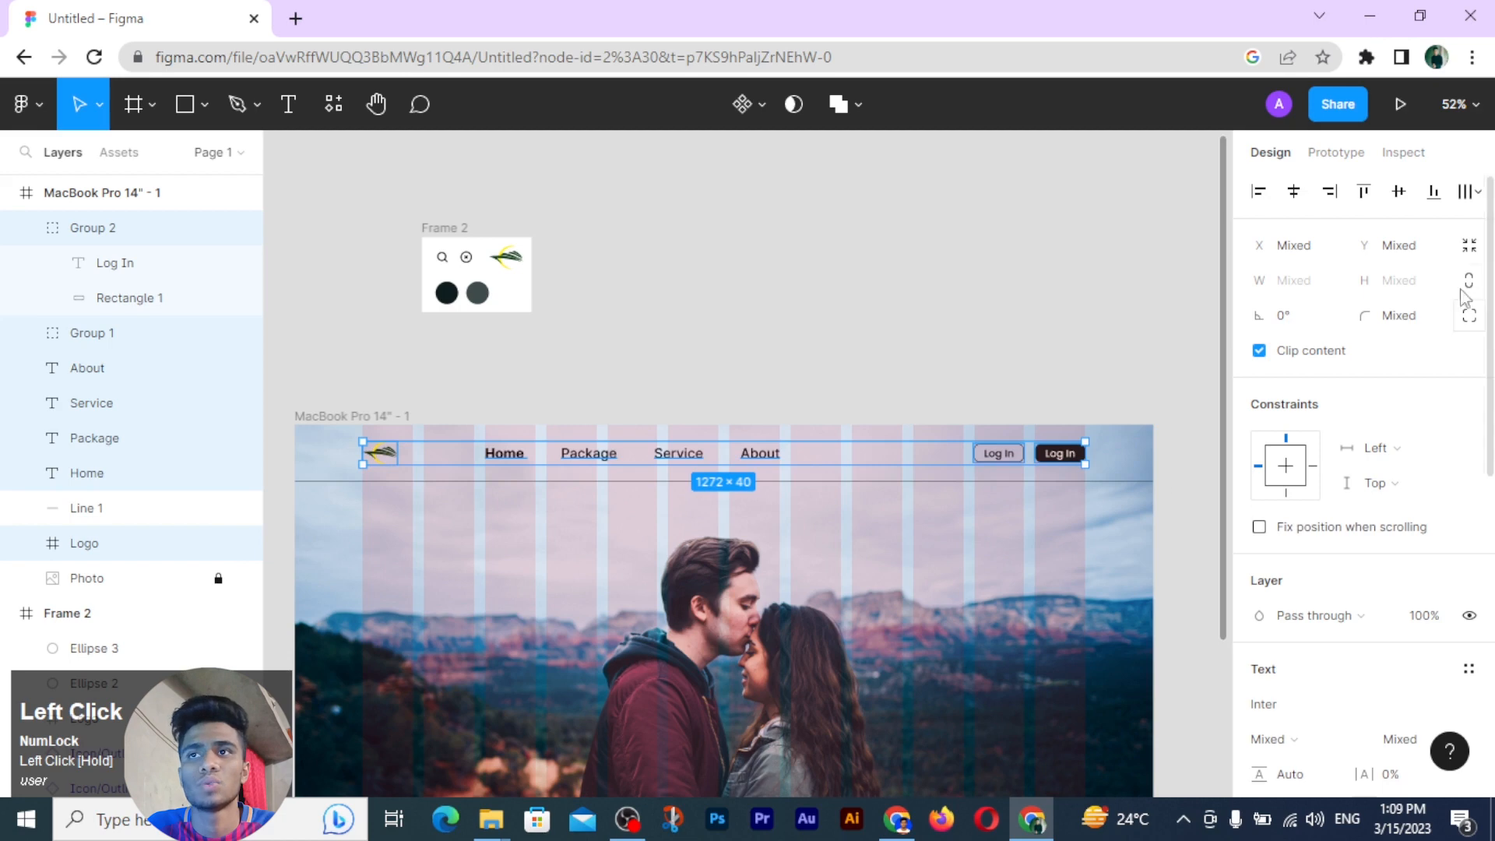
{"action": "left_click", "coordinate": [1376, 201]}
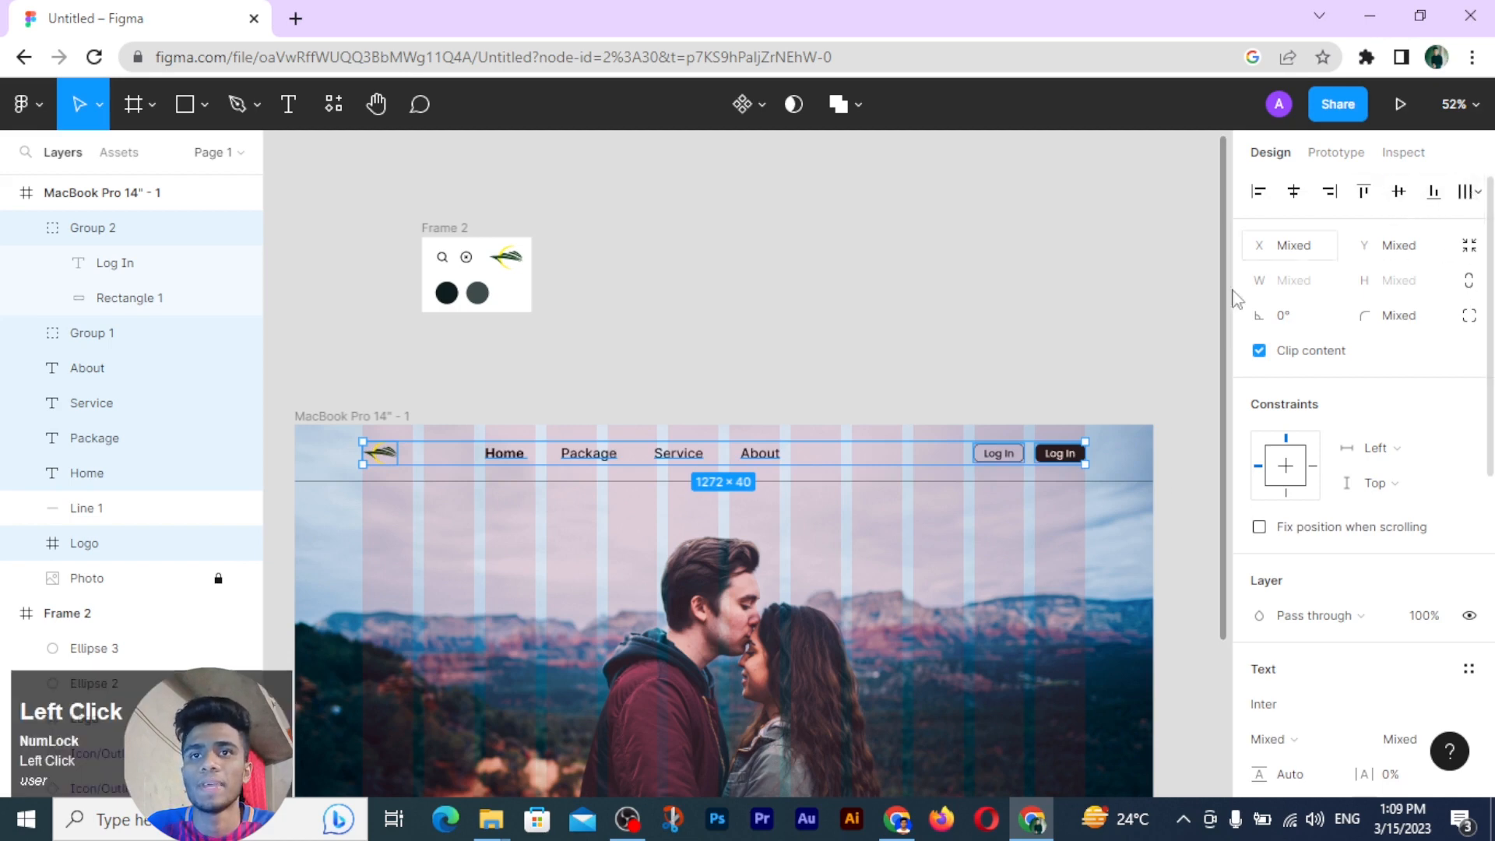
{"action": "key", "text": "alt"}
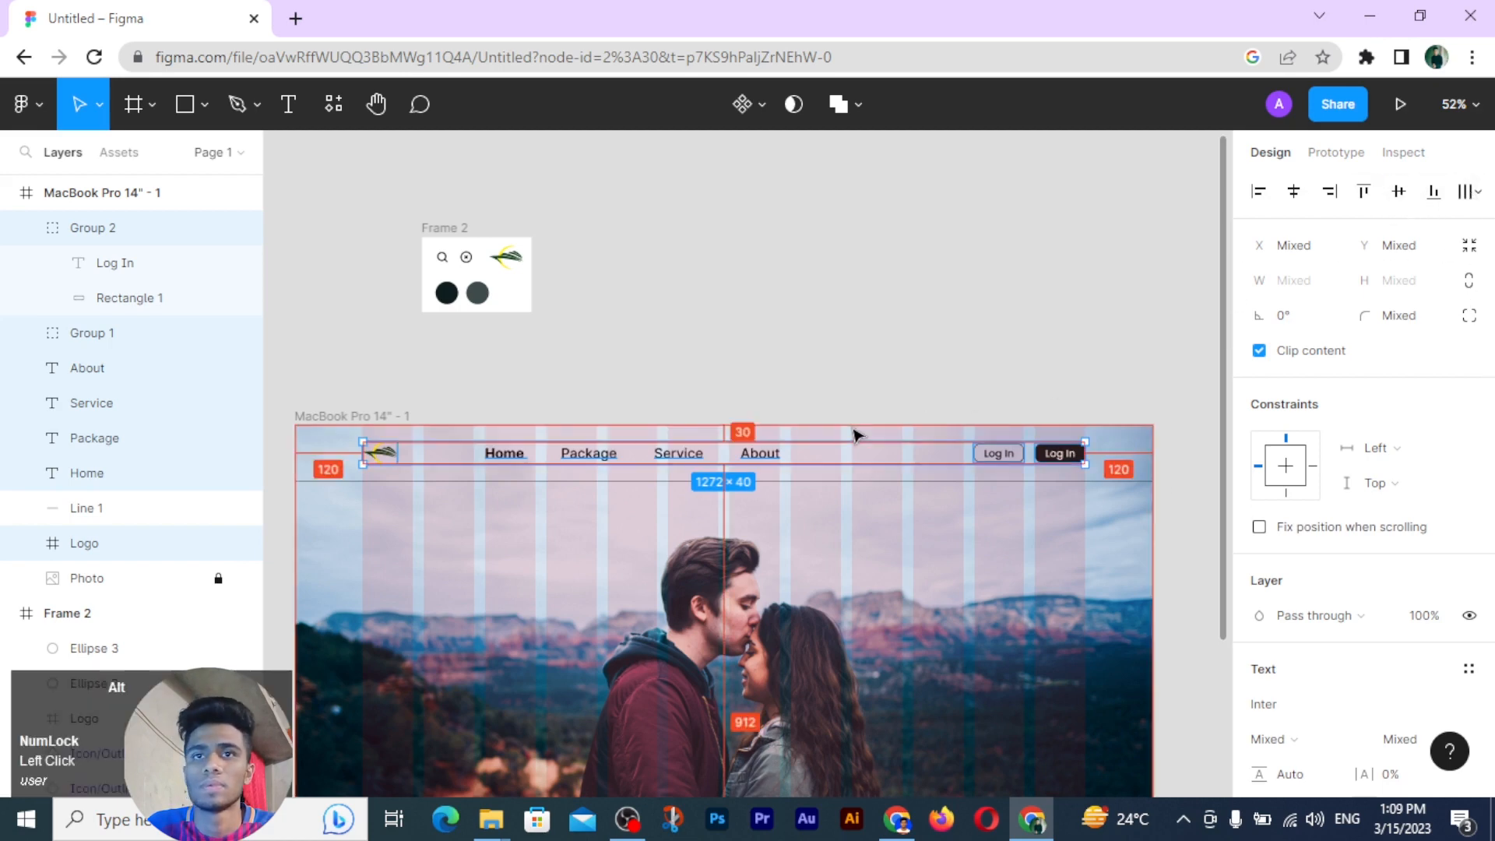
{"action": "left_click", "coordinate": [883, 556]}
Step: Add a text layer reading "Explore The Beauty Of nature" over the middle of the background photo
{"action": "scroll", "coordinate": [884, 559], "scroll_direction": "down", "scroll_amount": 5}
{"action": "scroll", "coordinate": [883, 559], "scroll_direction": "up", "scroll_amount": 1}
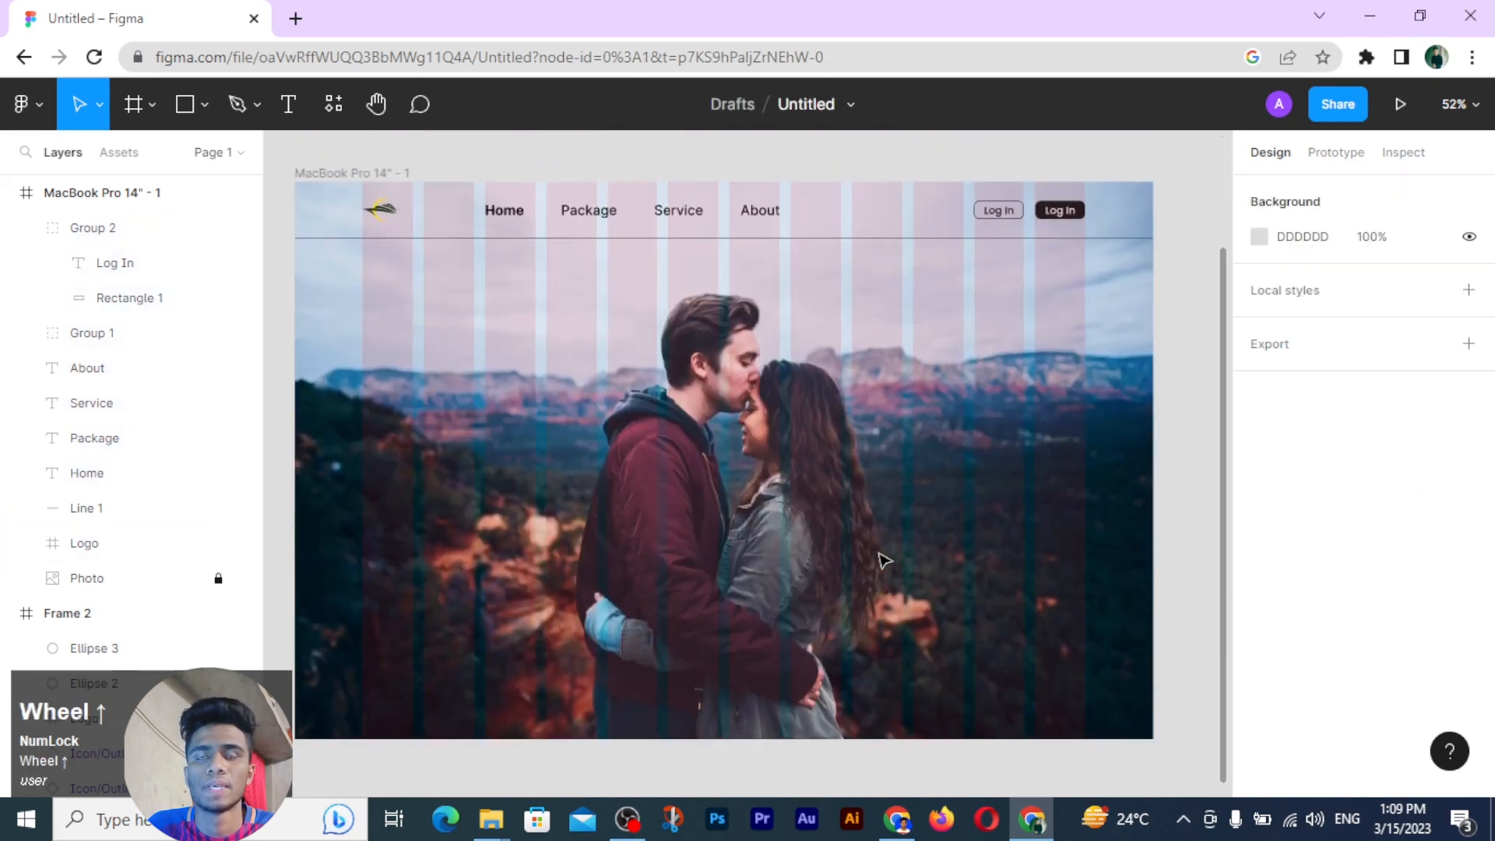
{"action": "left_click", "coordinate": [299, 113]}
{"action": "left_click", "coordinate": [523, 431]}
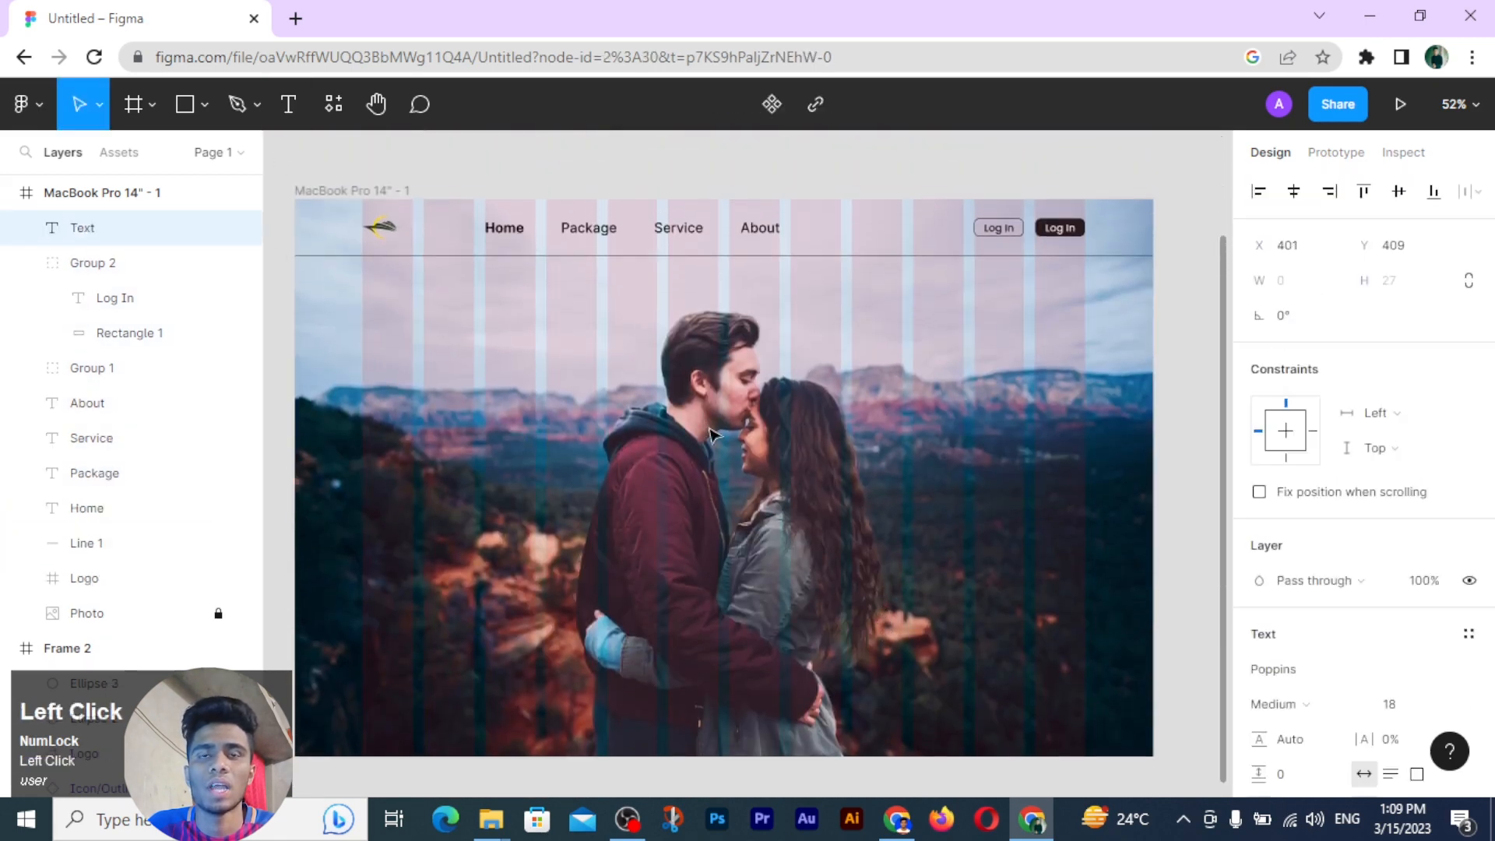
{"action": "type", "text": "E"}
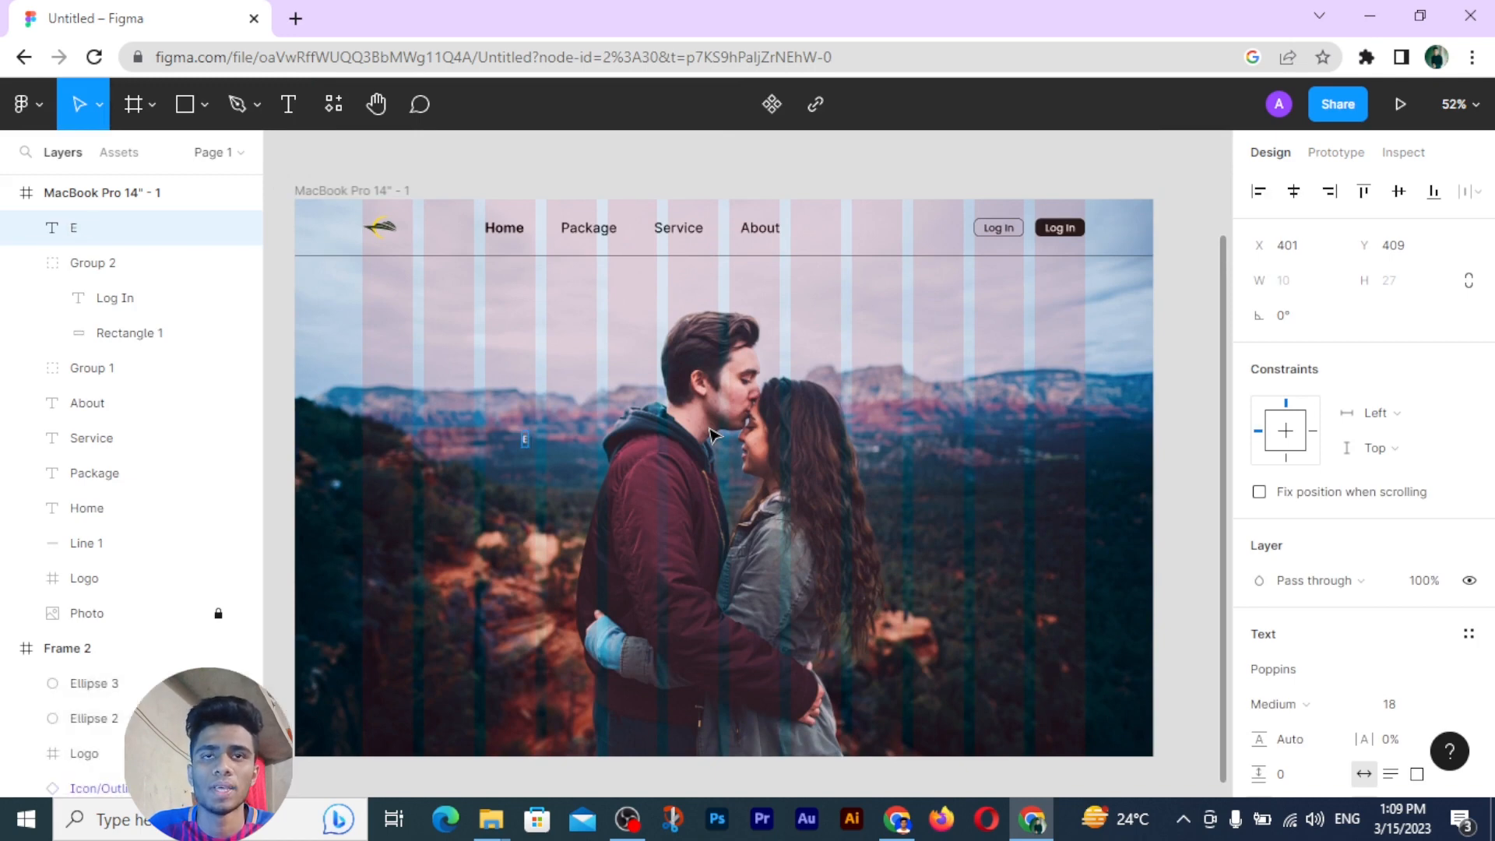
{"action": "type", "text": "xp"}
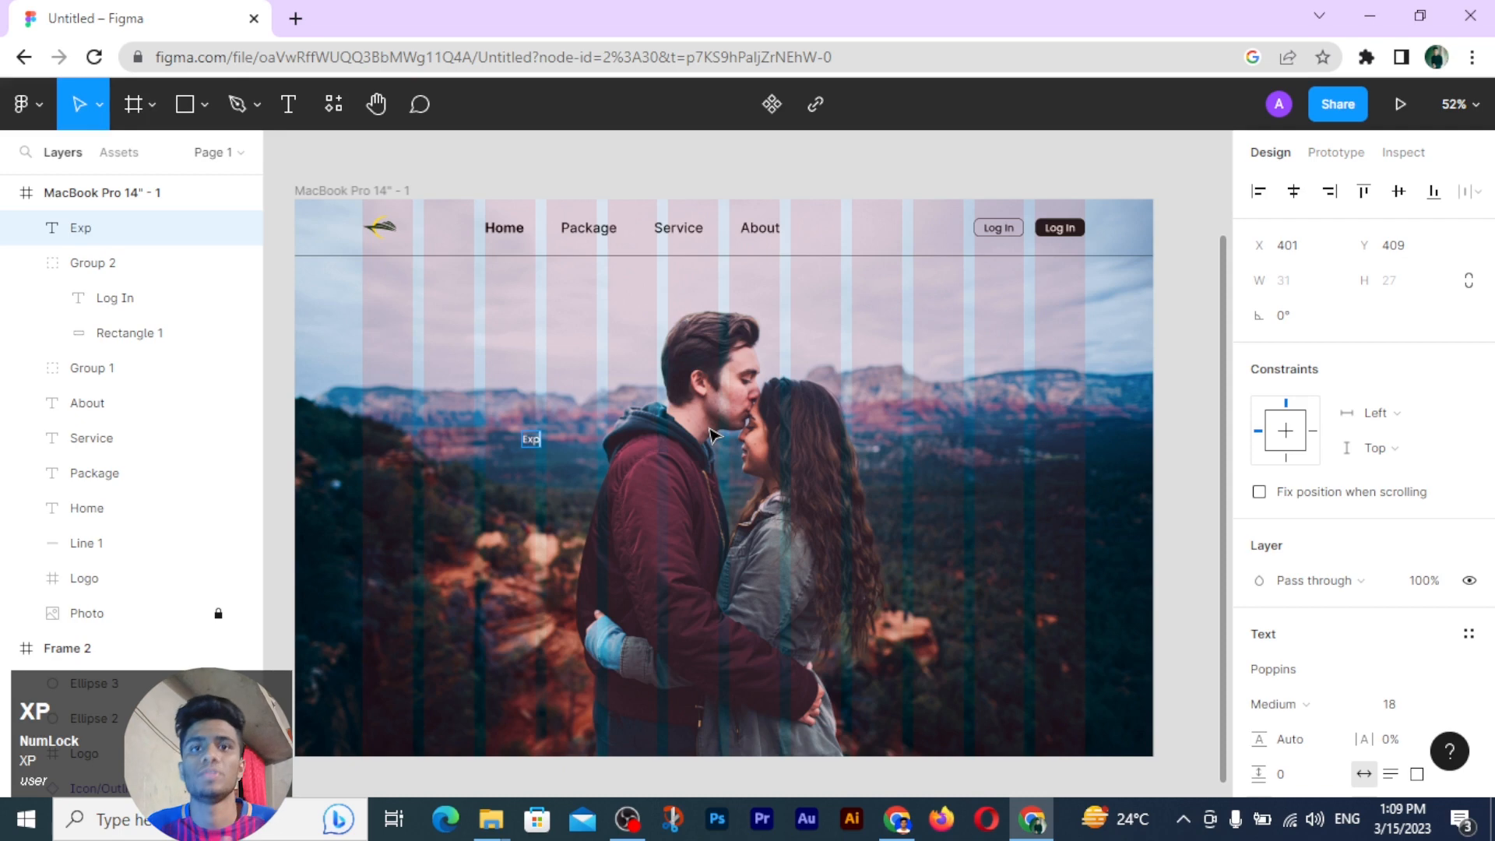
{"action": "type", "text": "lore "}
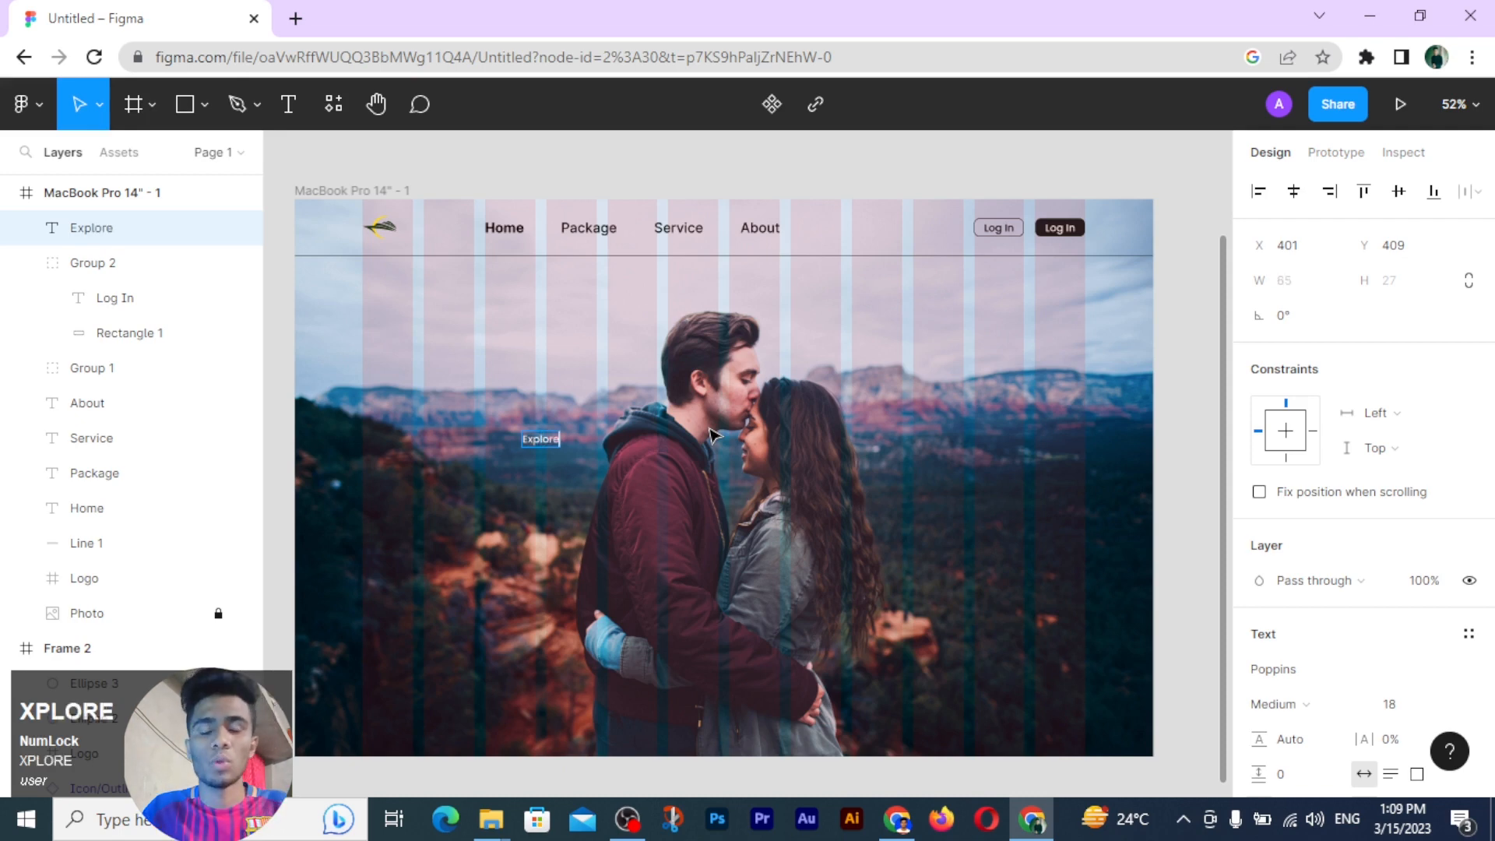
{"action": "type", "text": "The"}
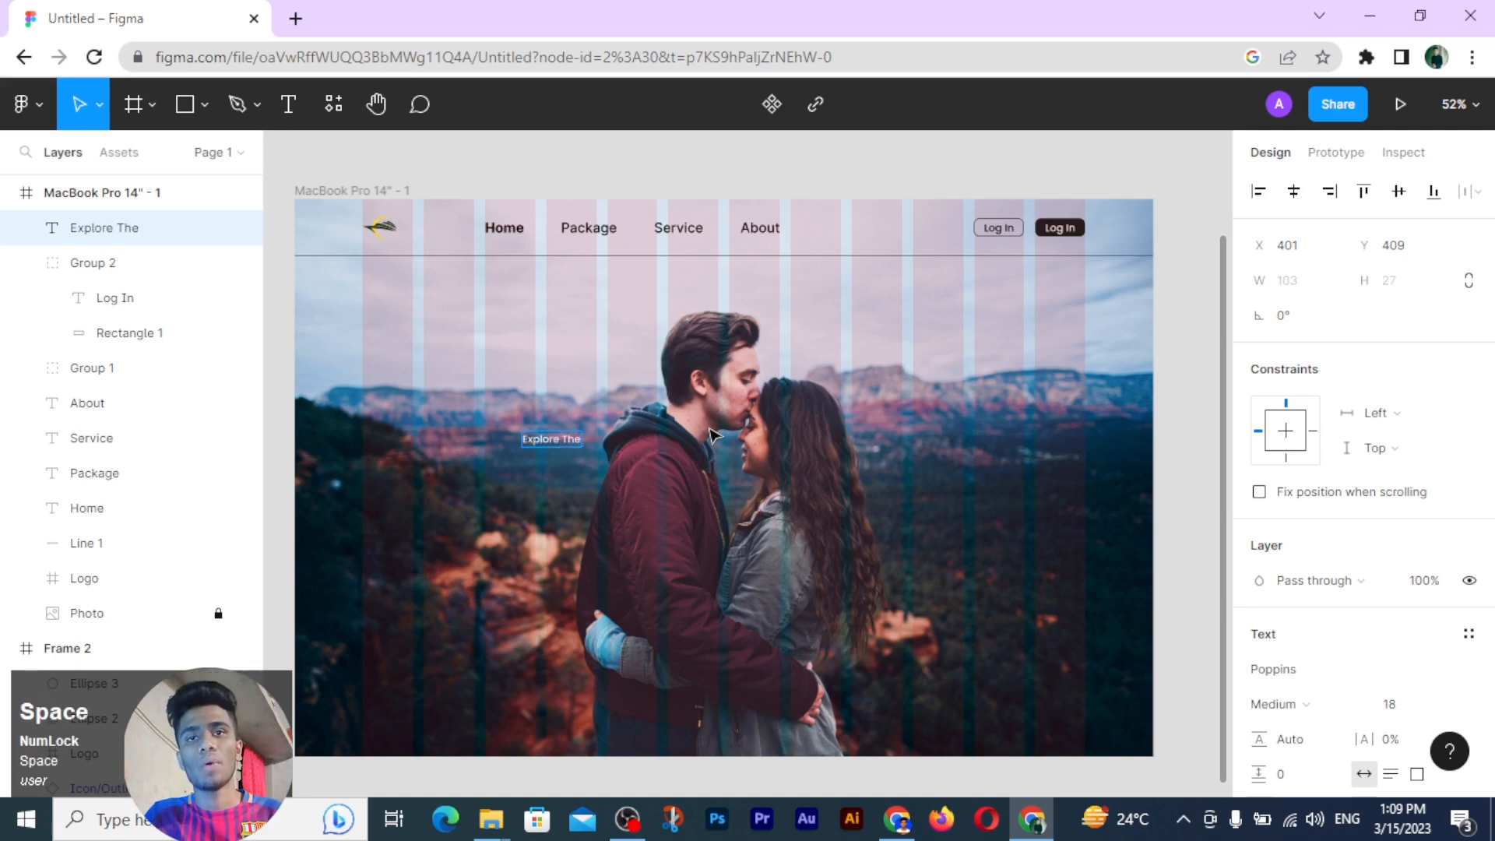
{"action": "type", "text": " Beauty Of nature"}
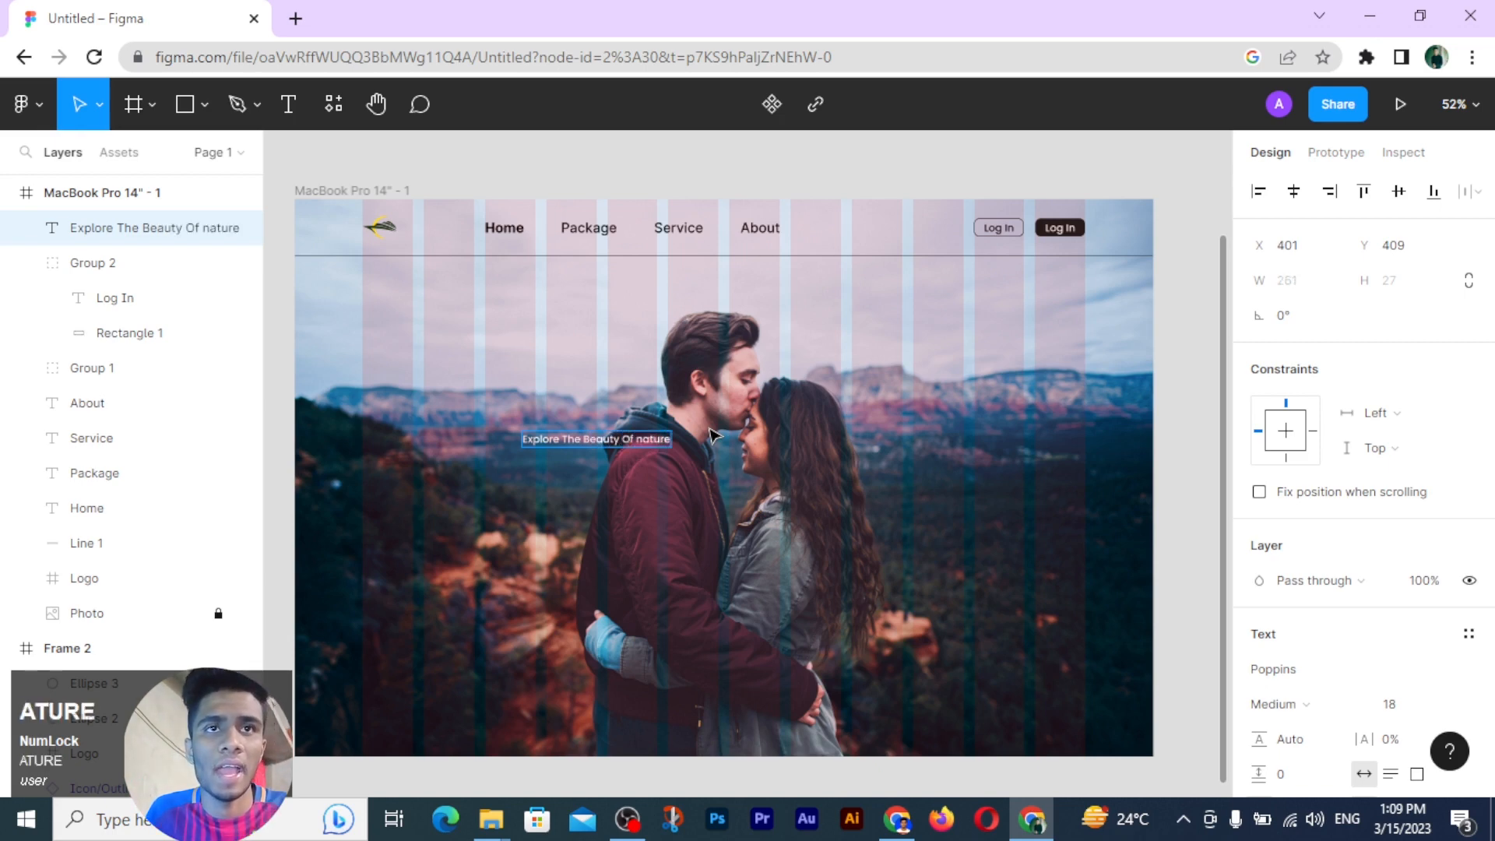
{"action": "left_click", "coordinate": [990, 450]}
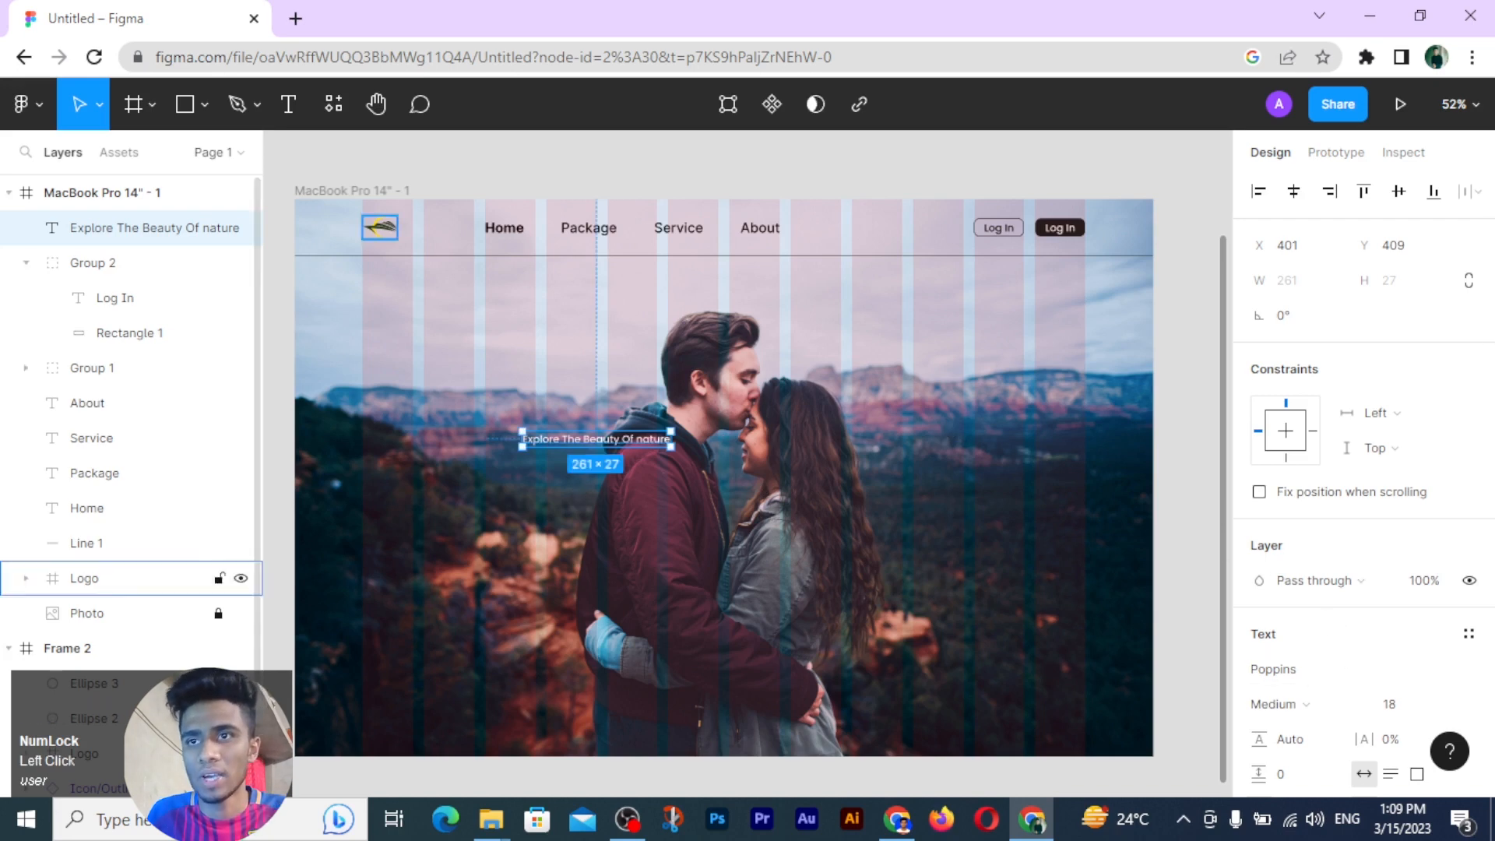
Step: Set the "Explore The Beauty Of nature" heading to the Outfit font at size 70
{"action": "left_click", "coordinate": [896, 819]}
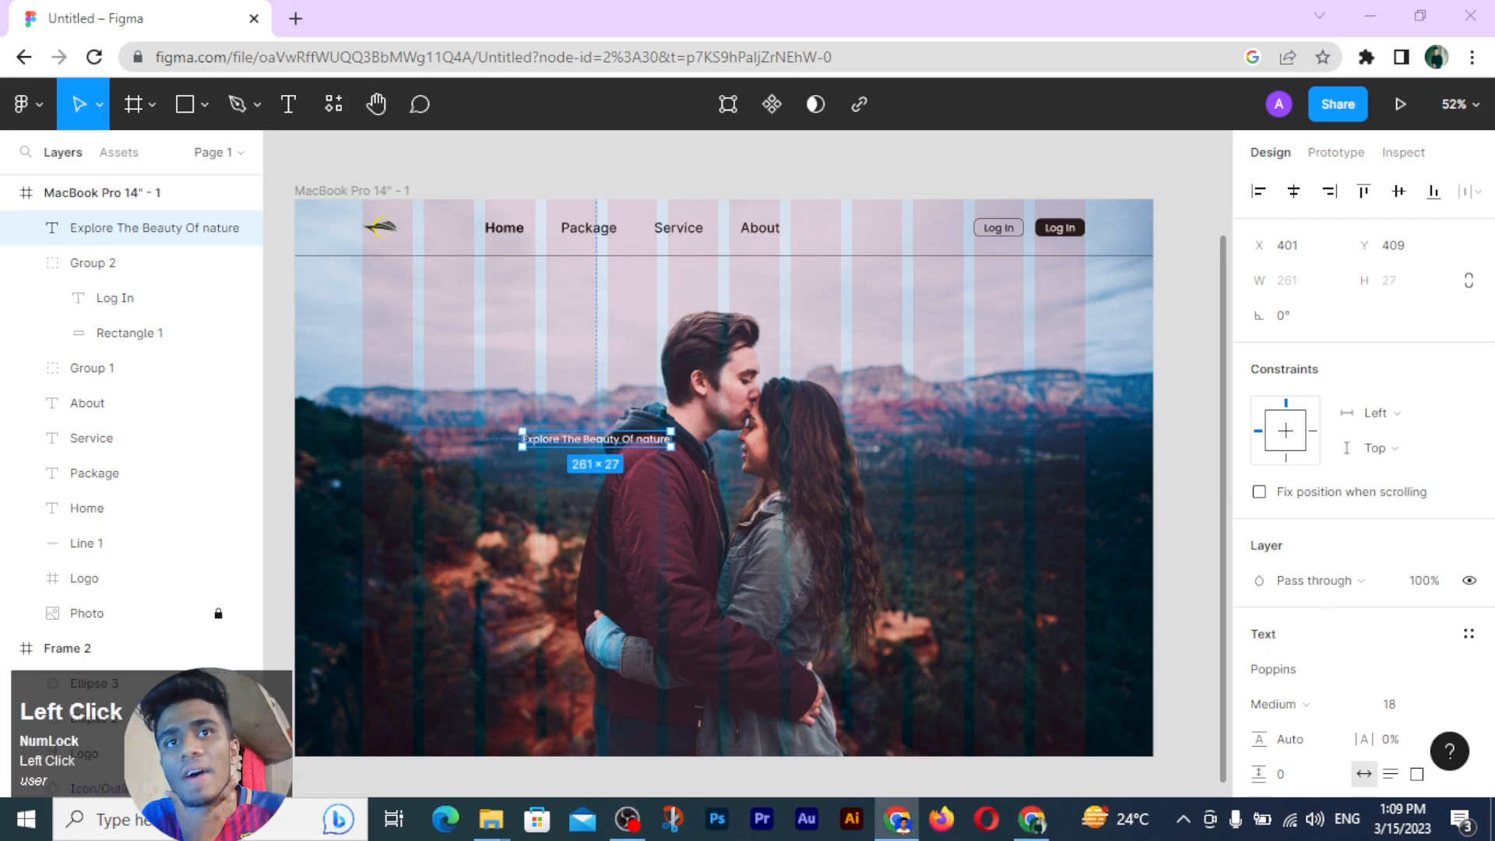
{"action": "left_click", "coordinate": [1285, 671]}
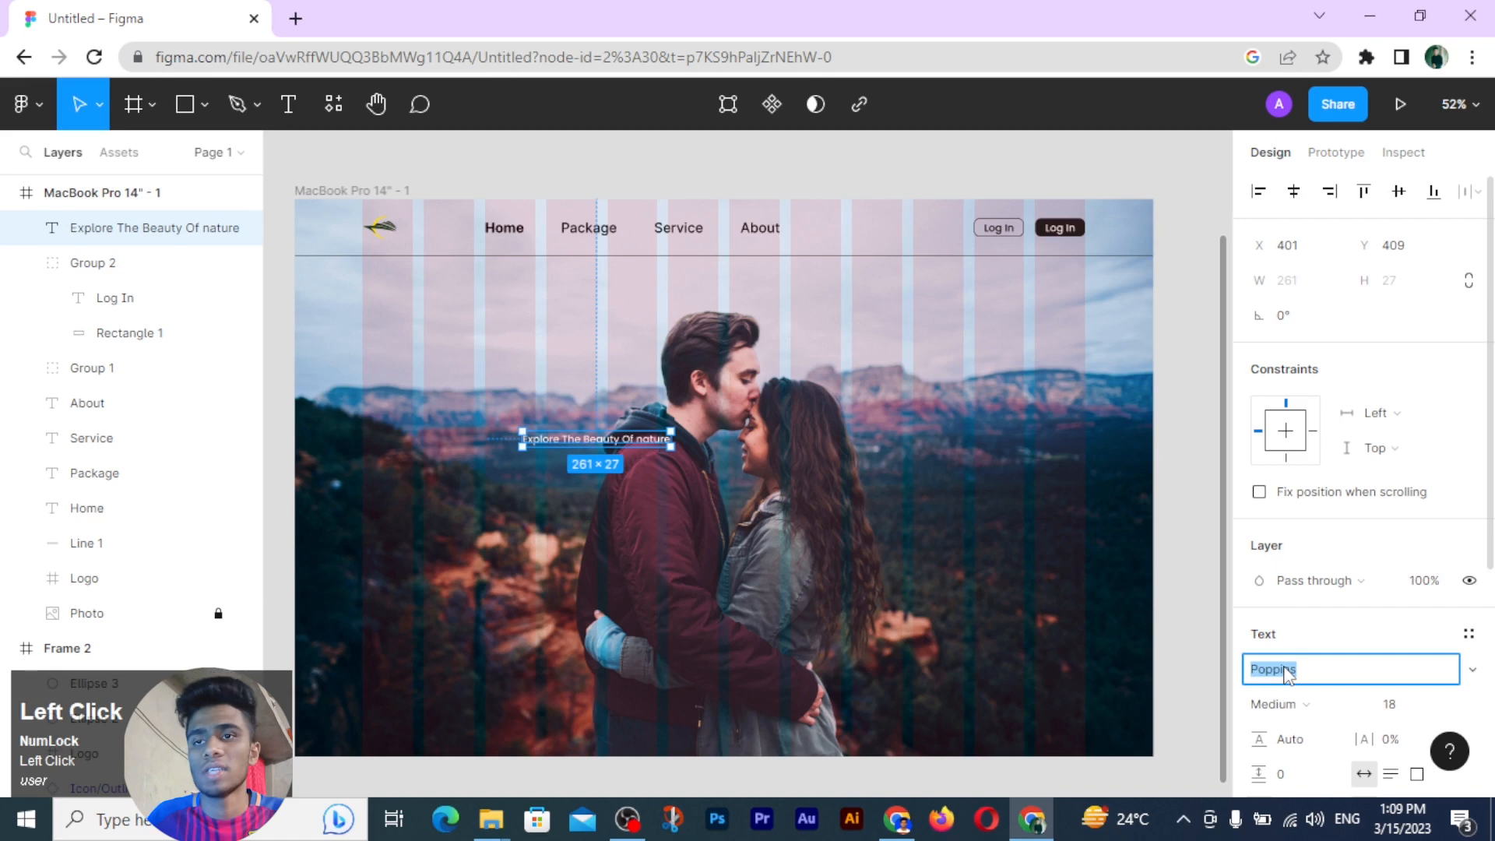
{"action": "type", "text": "Outfit"}
{"action": "key", "text": "Return"}
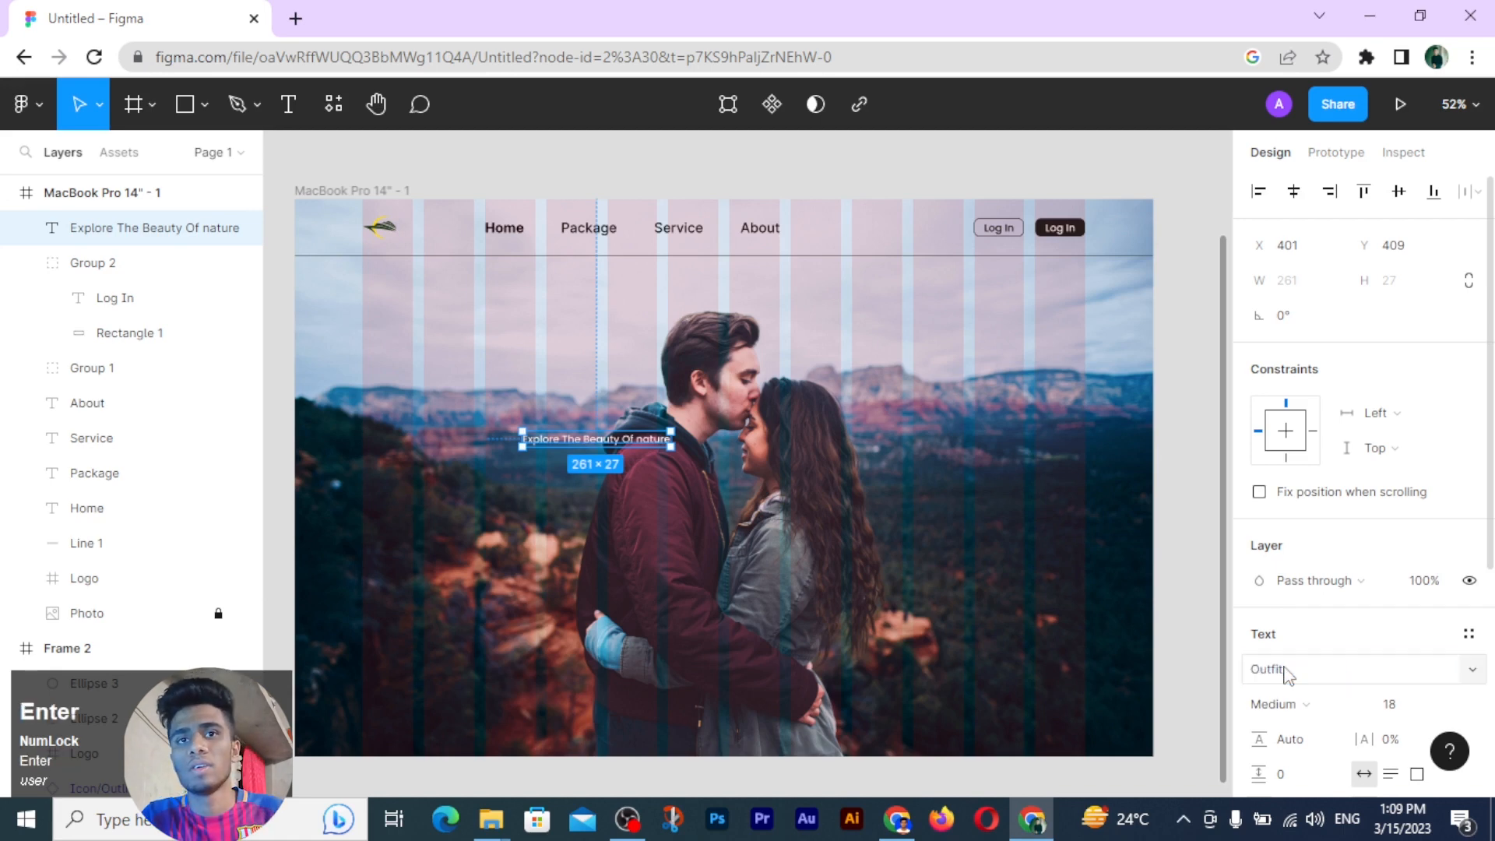
{"action": "left_click", "coordinate": [1401, 712]}
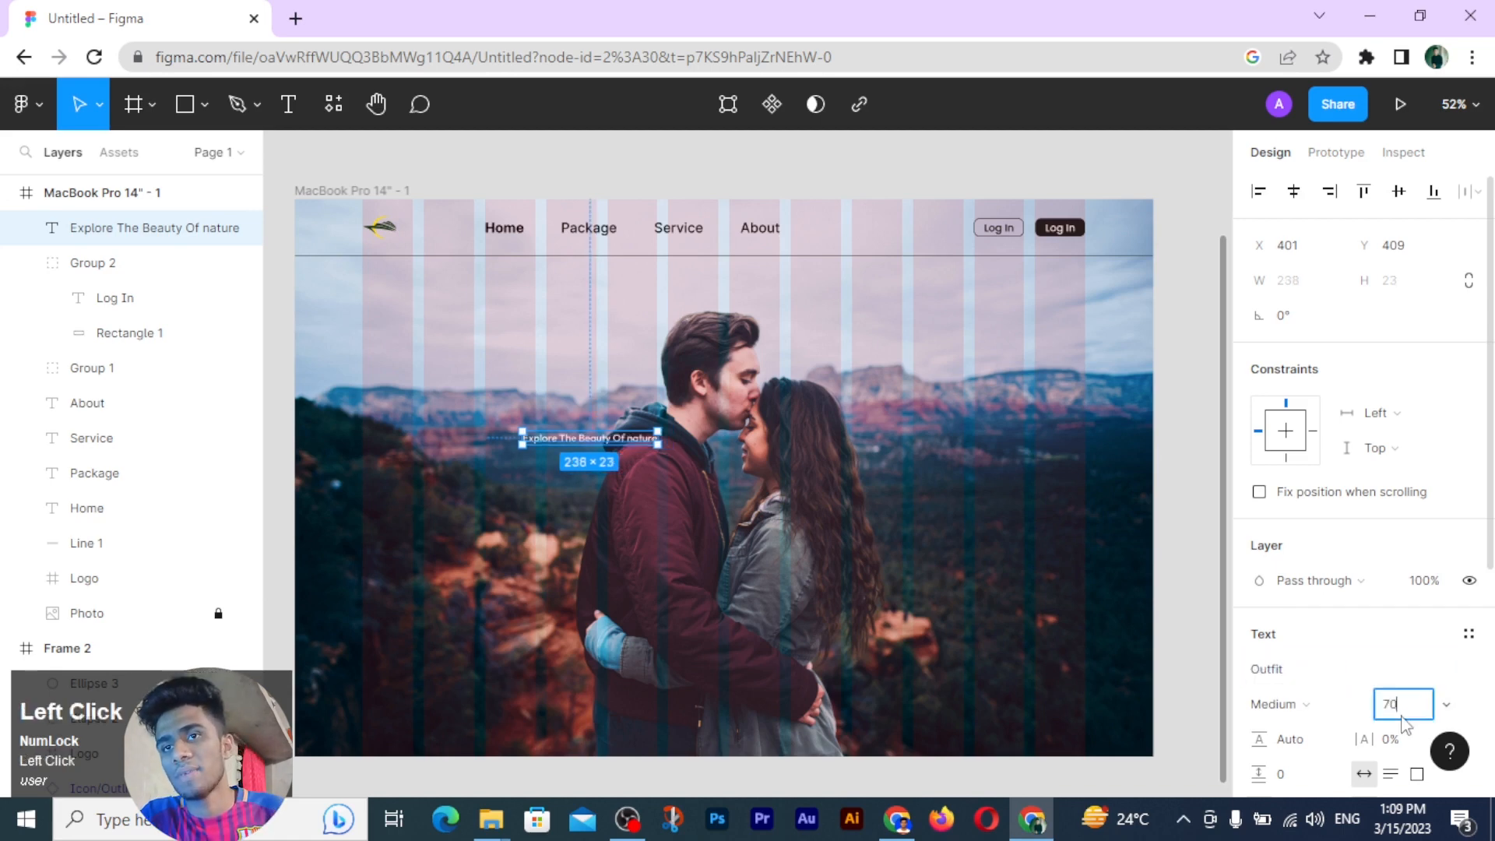
{"action": "key", "text": "Return"}
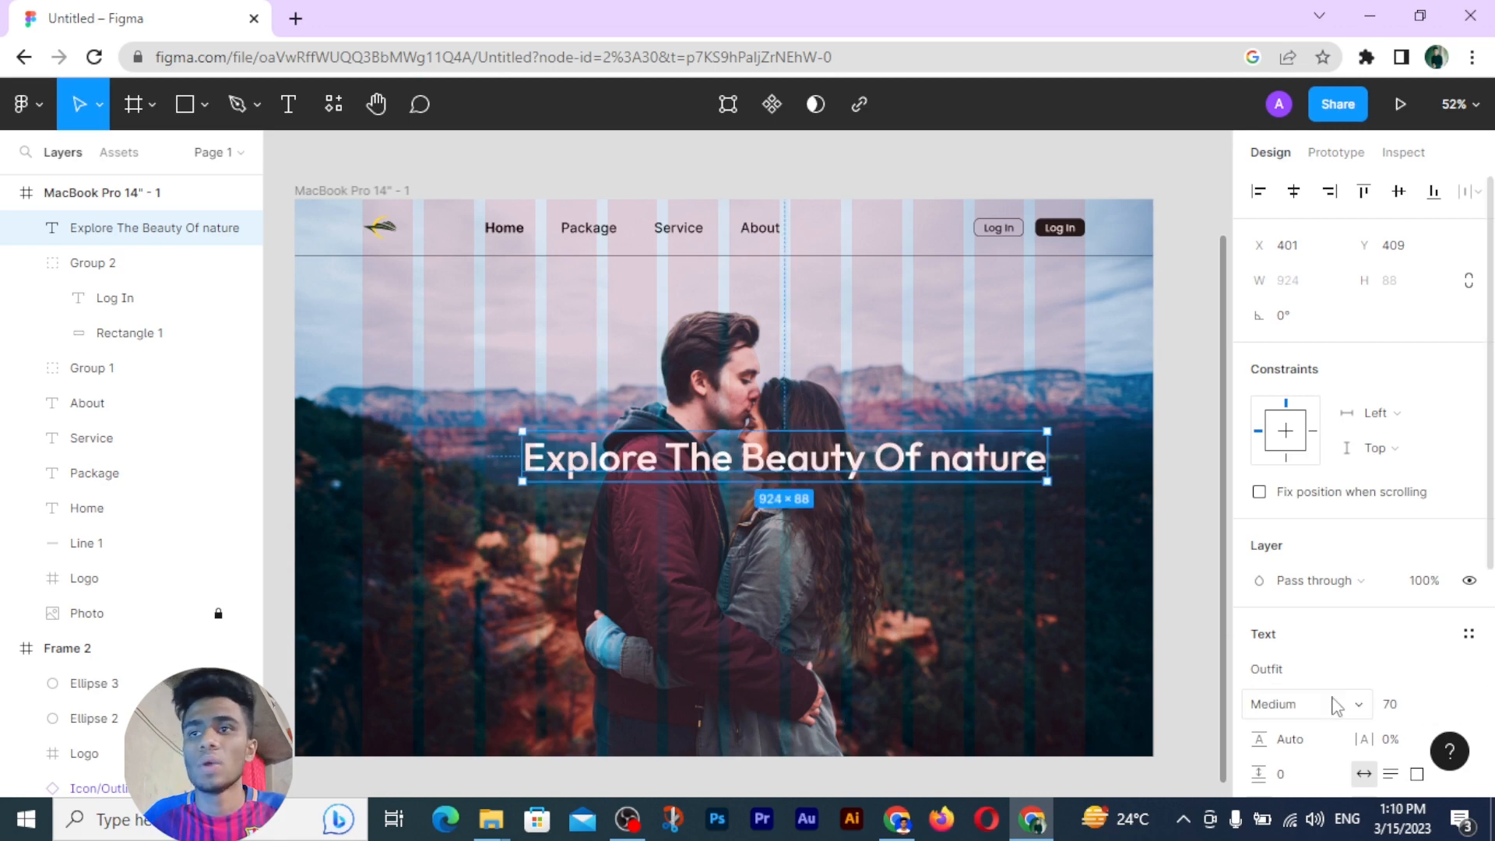
Step: Set the heading's weight to ExtraBold and centre it horizontally and vertically in the frame
{"action": "left_click", "coordinate": [1311, 715]}
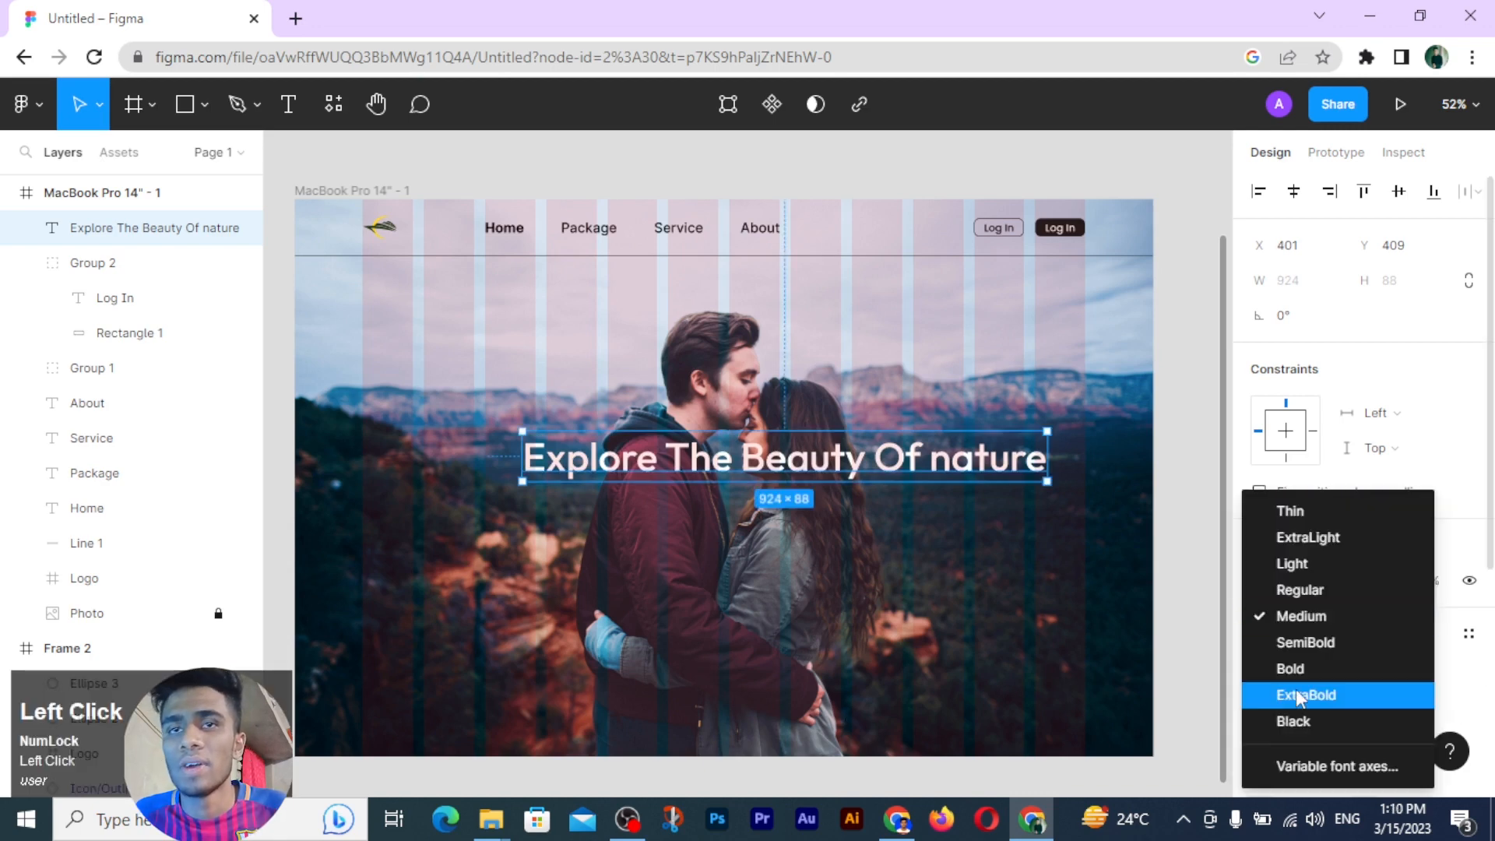
{"action": "left_click", "coordinate": [1288, 690]}
{"action": "left_click_drag", "start_coordinate": [756, 465], "coordinate": [682, 493]}
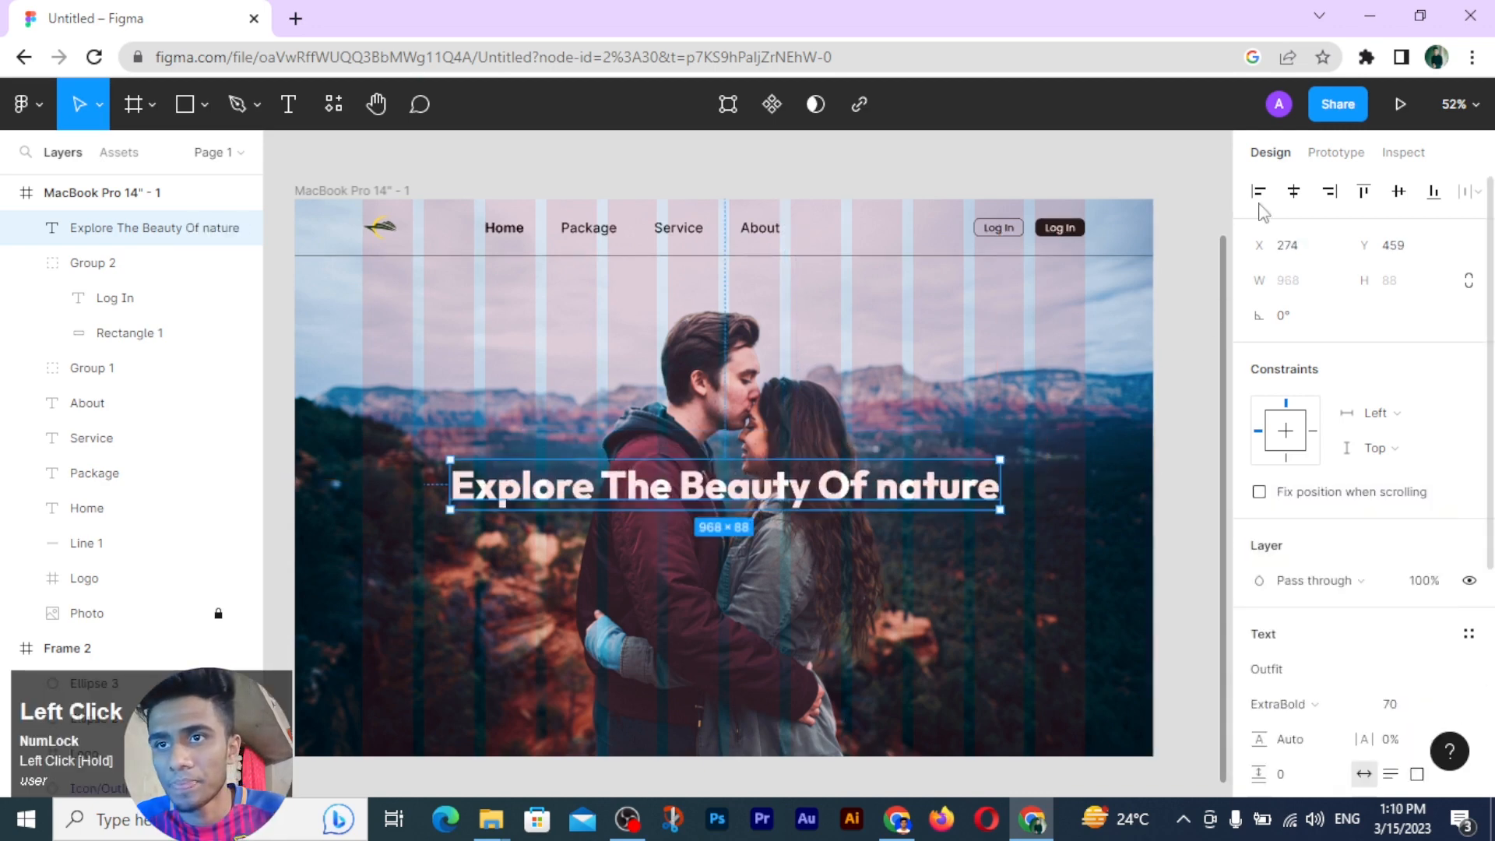
{"action": "left_click", "coordinate": [1398, 192]}
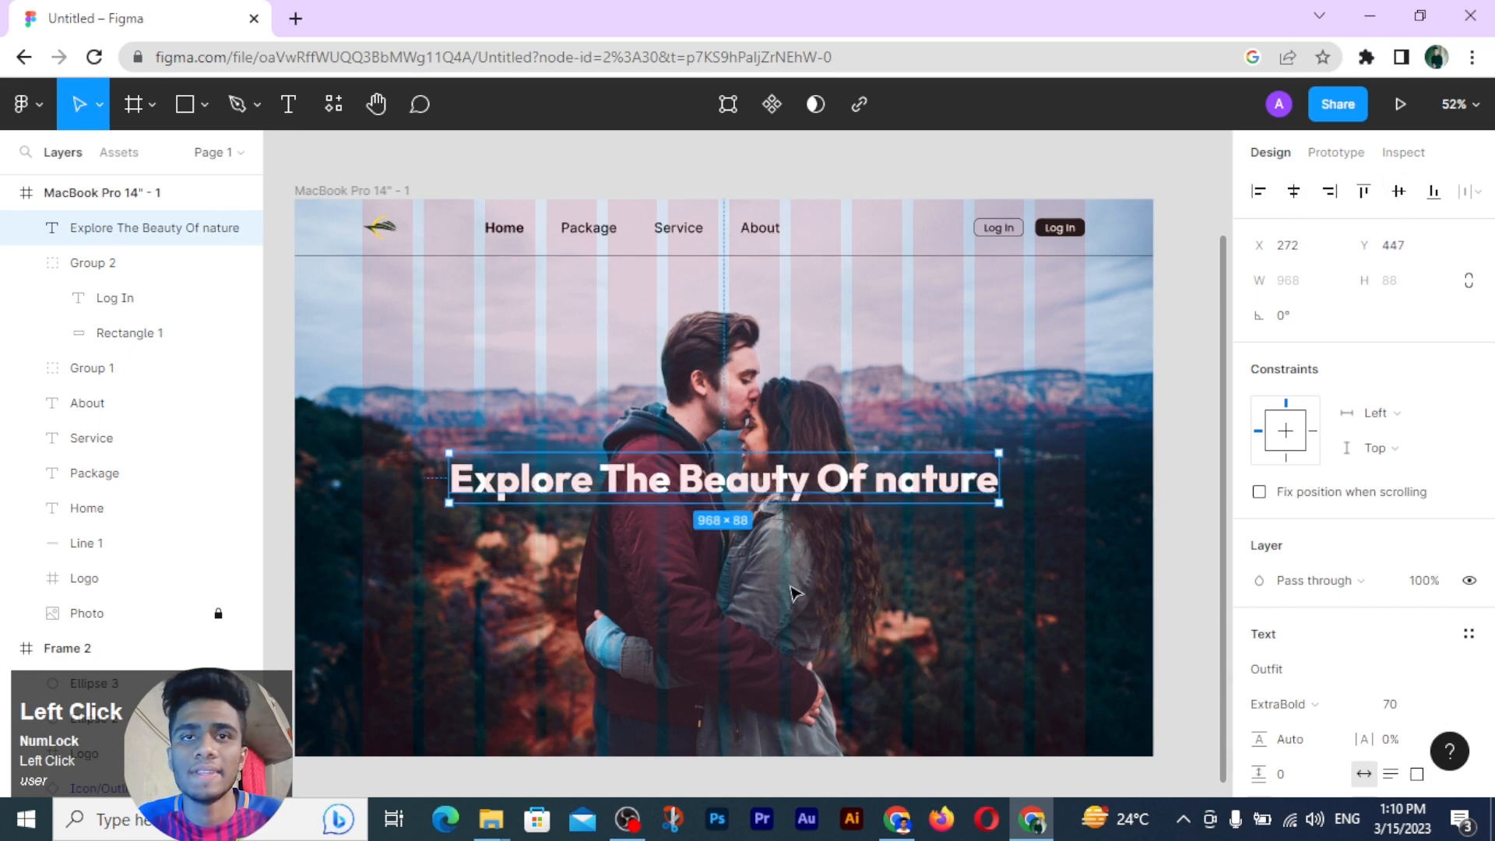
Step: Duplicate the heading directly below itself and replace the copy's text with the copied three-line Lorem Ipsum paragraph
{"action": "left_click_drag", "start_coordinate": [756, 477], "coordinate": [757, 543]}
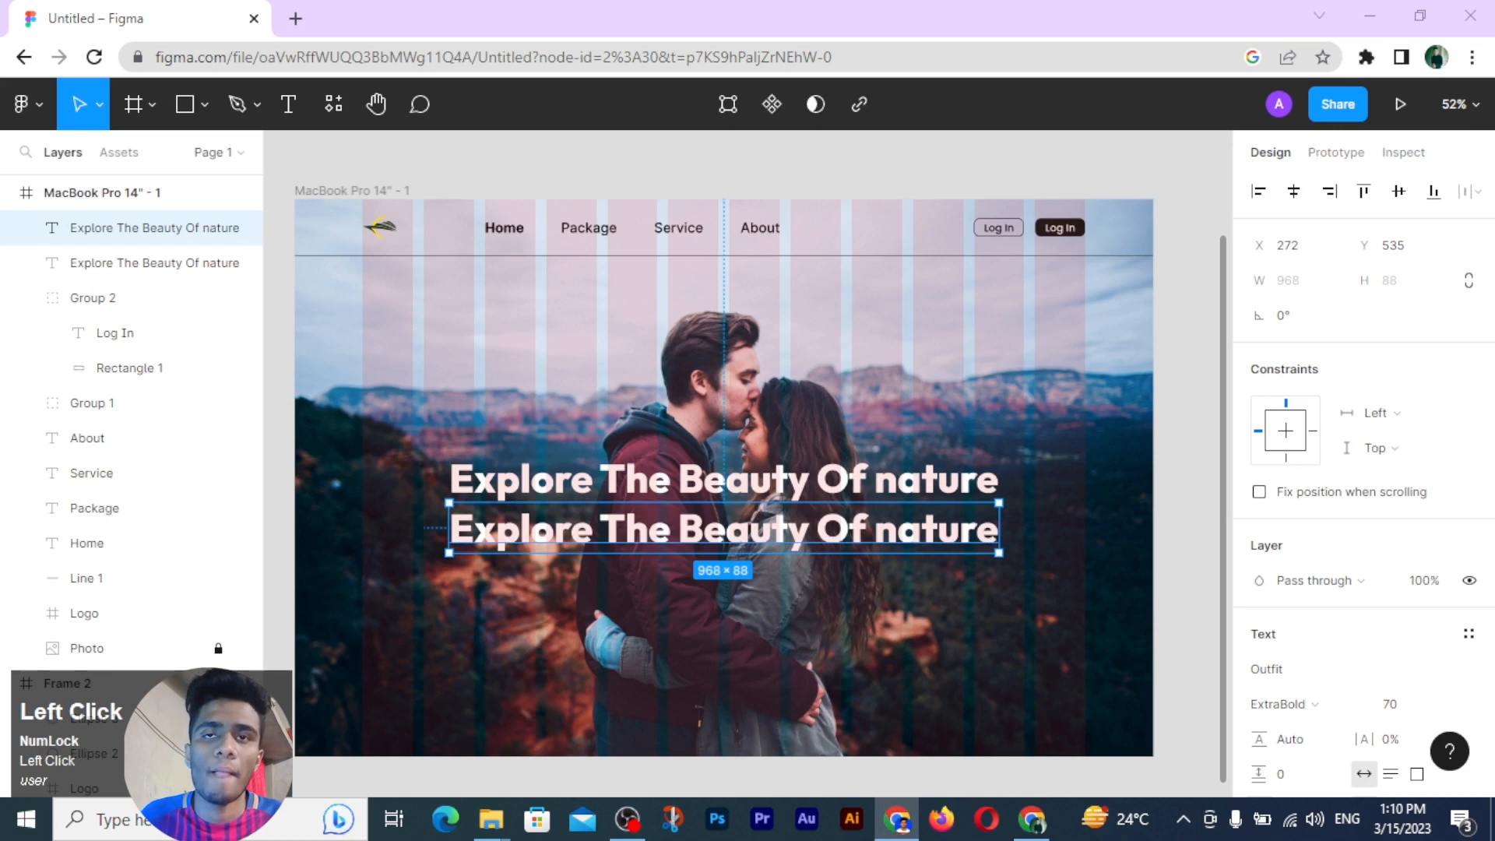
{"action": "key", "text": "ctrl+c"}
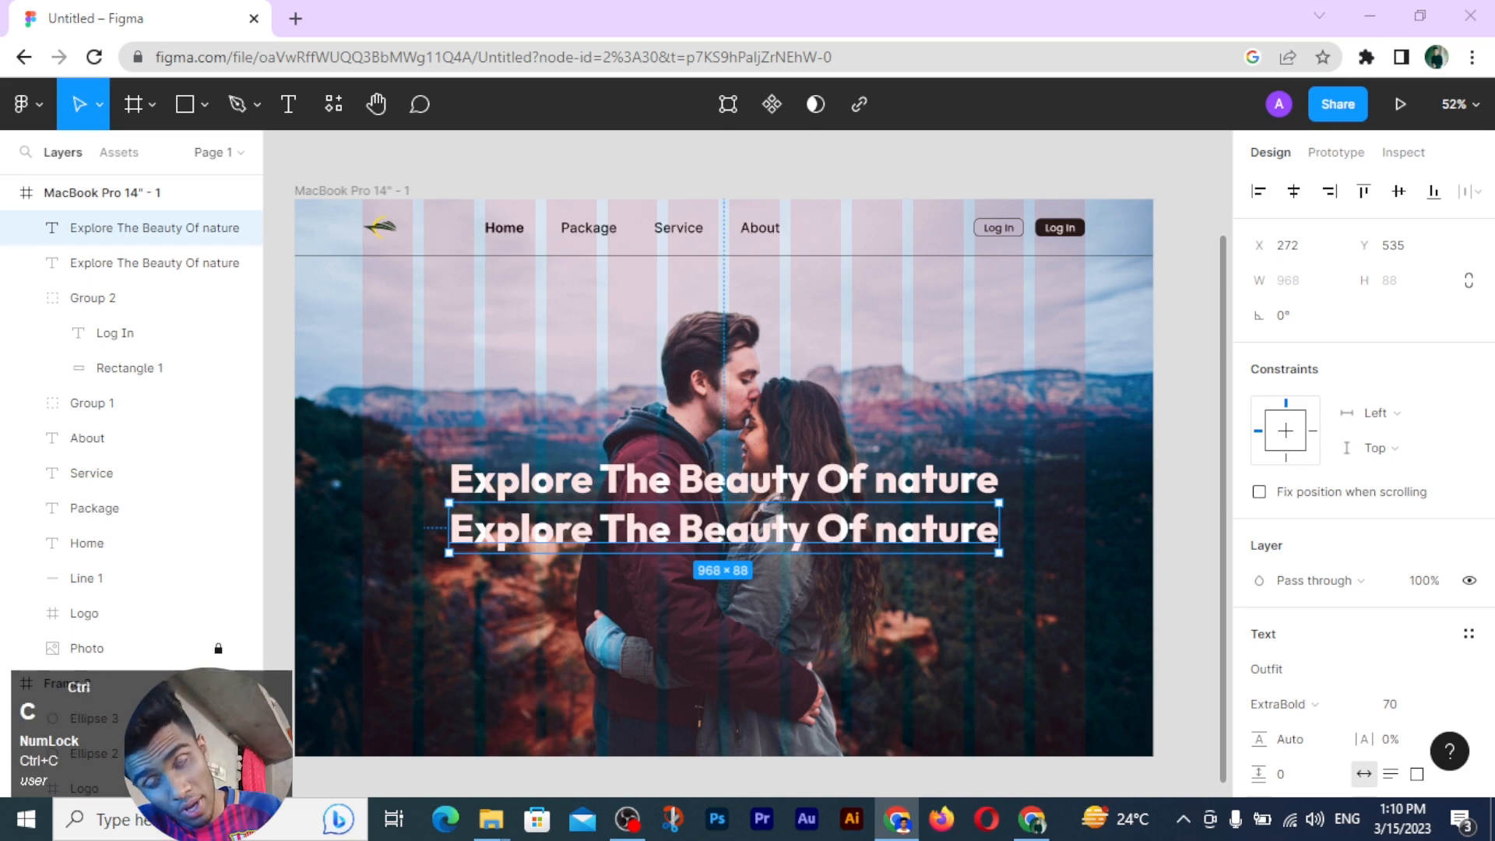
{"action": "double_click", "coordinate": [565, 526]}
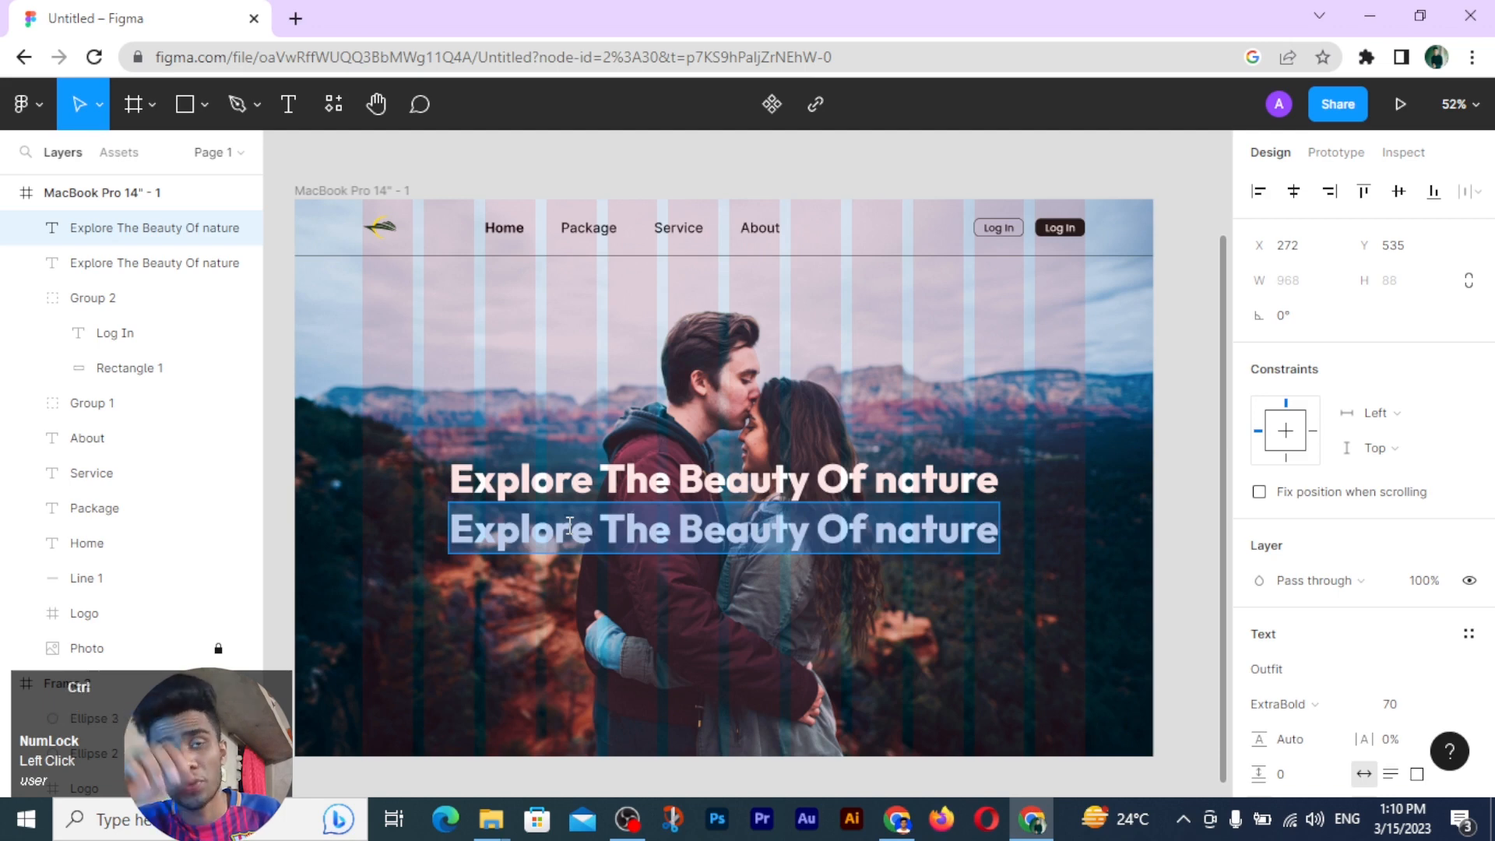
{"action": "key", "text": "ctrl+v"}
Step: Centre-align the text of the Lorem Ipsum paragraph
{"action": "scroll", "coordinate": [1283, 647], "scroll_direction": "down", "scroll_amount": 2}
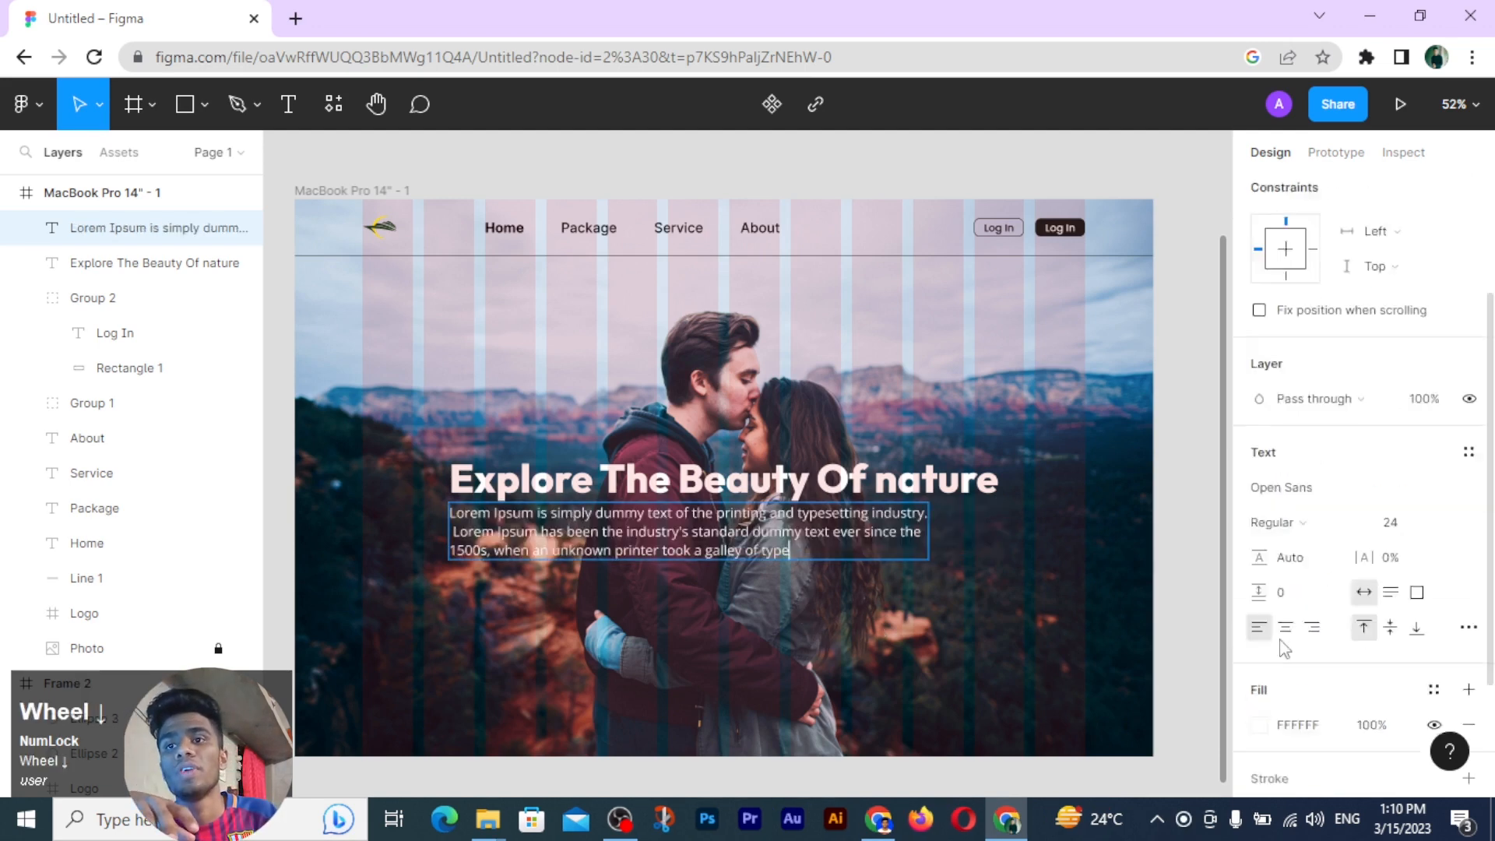
{"action": "scroll", "coordinate": [1284, 647], "scroll_direction": "down", "scroll_amount": 2}
{"action": "left_click", "coordinate": [1286, 481]}
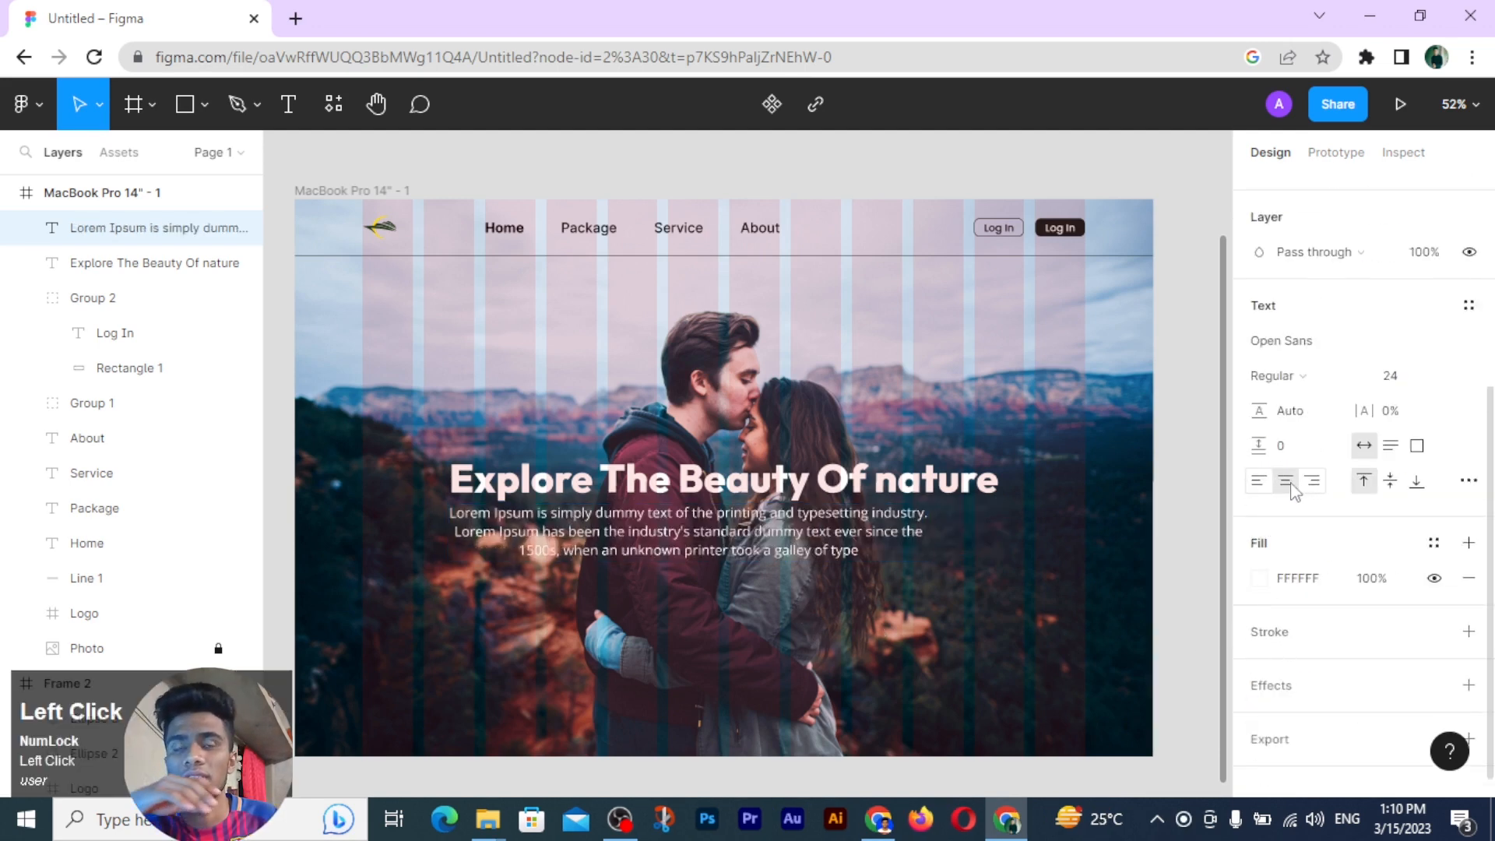
{"action": "left_click", "coordinate": [743, 623]}
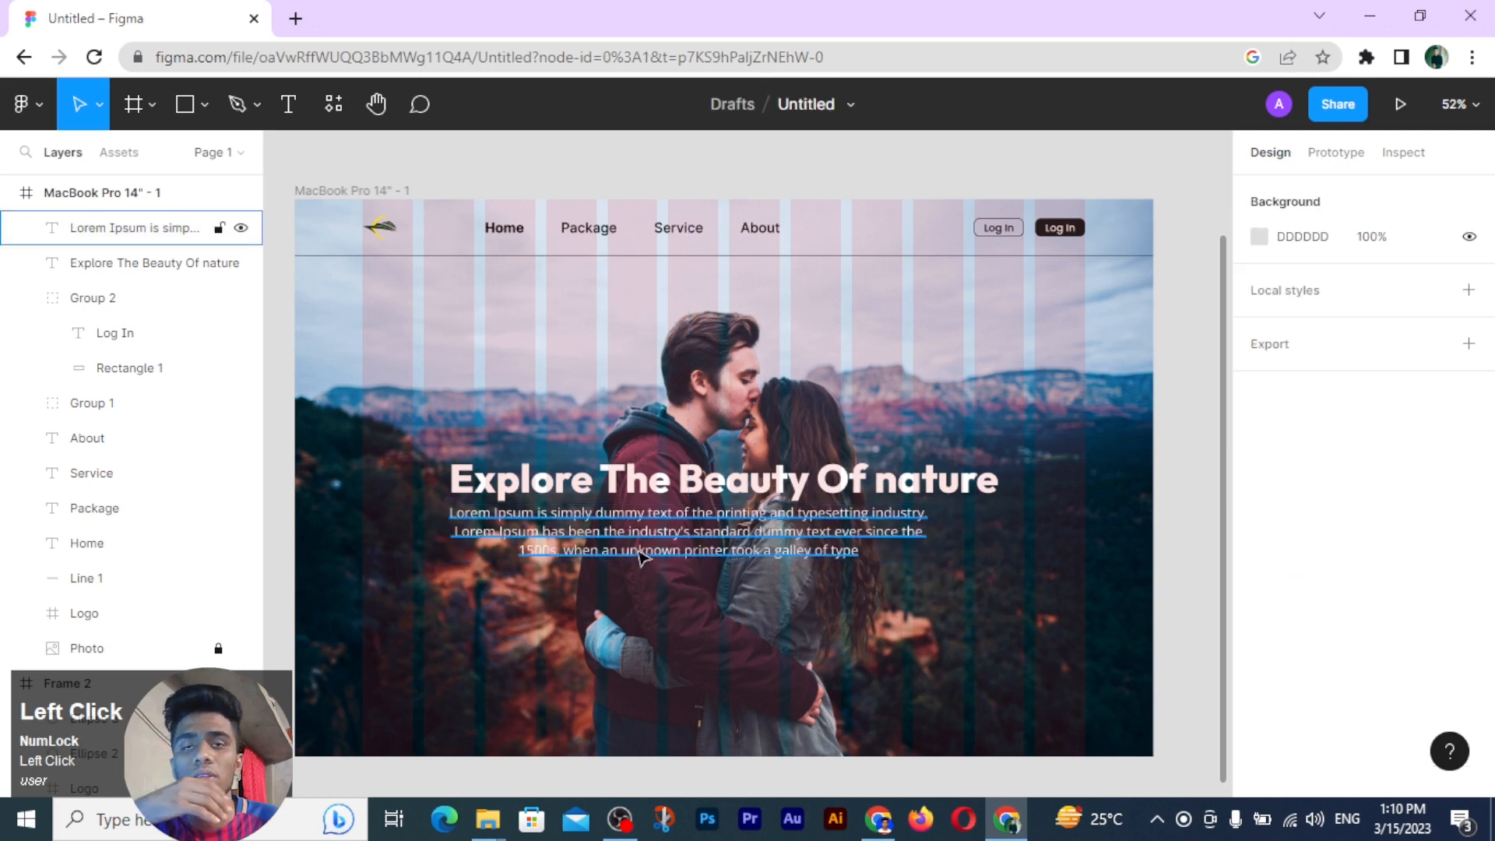
Step: Align the paragraph and the heading on their horizontal centres and set the vertical spacing between them to 18
{"action": "left_click", "coordinate": [132, 227]}
{"action": "left_click", "coordinate": [133, 263], "text": "shift"}
{"action": "left_click", "coordinate": [1293, 191]}
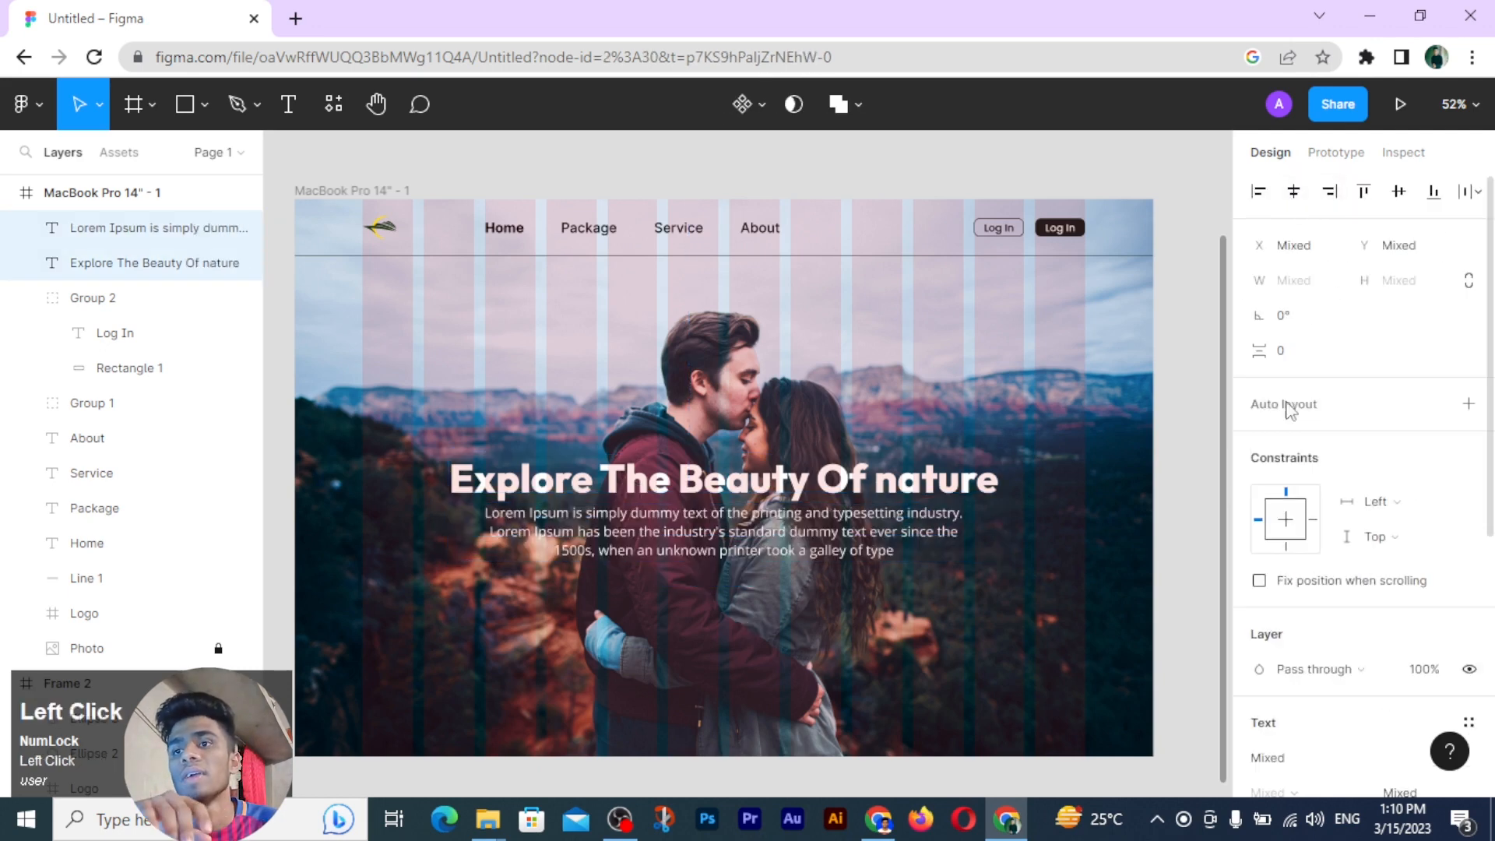
{"action": "left_click", "coordinate": [1311, 351]}
{"action": "type", "text": "18"}
{"action": "key", "text": "Return"}
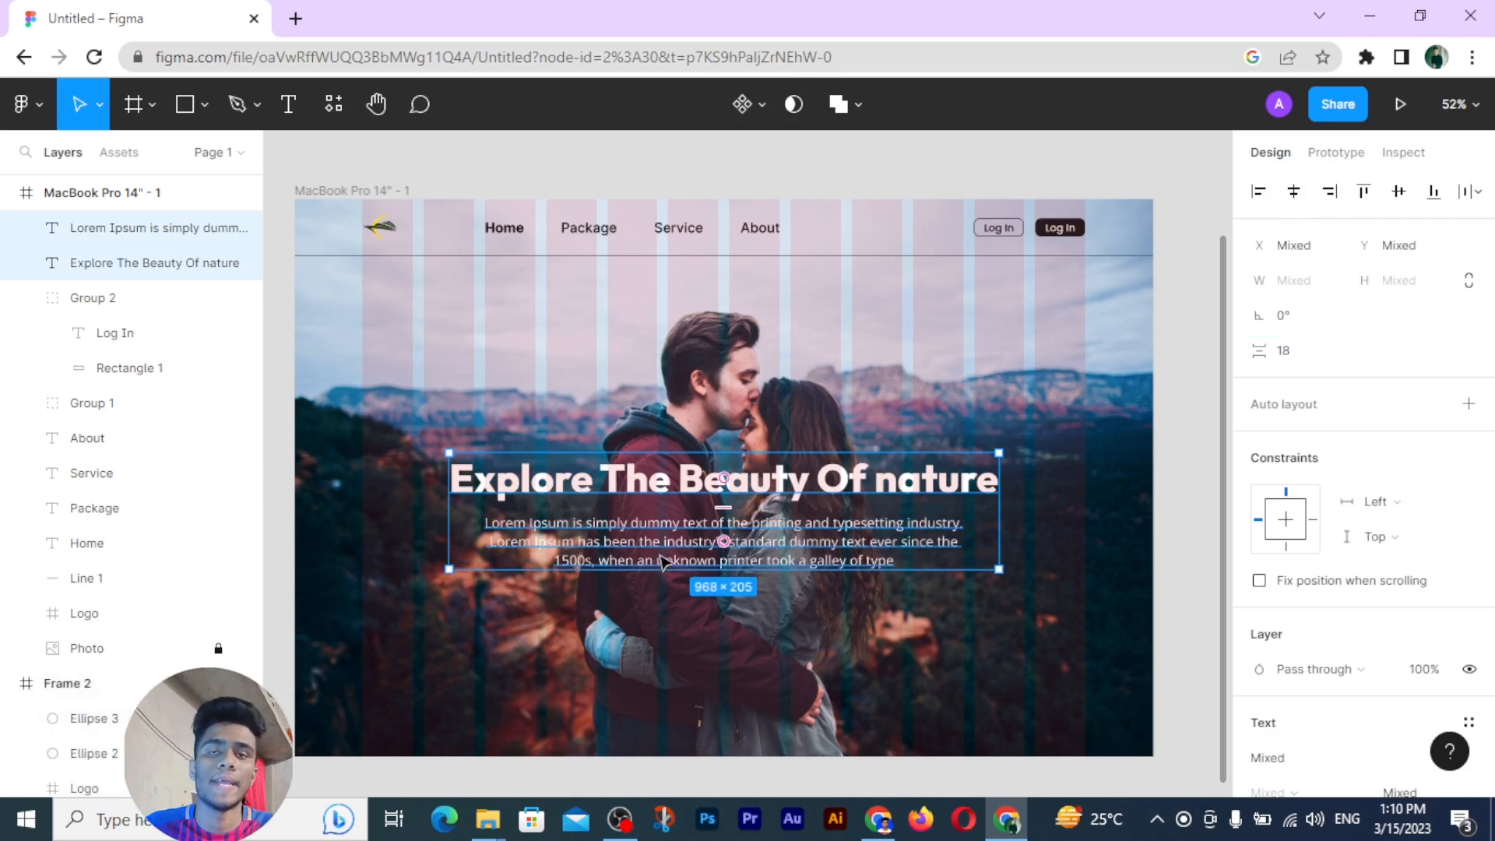
{"action": "left_click", "coordinate": [692, 638]}
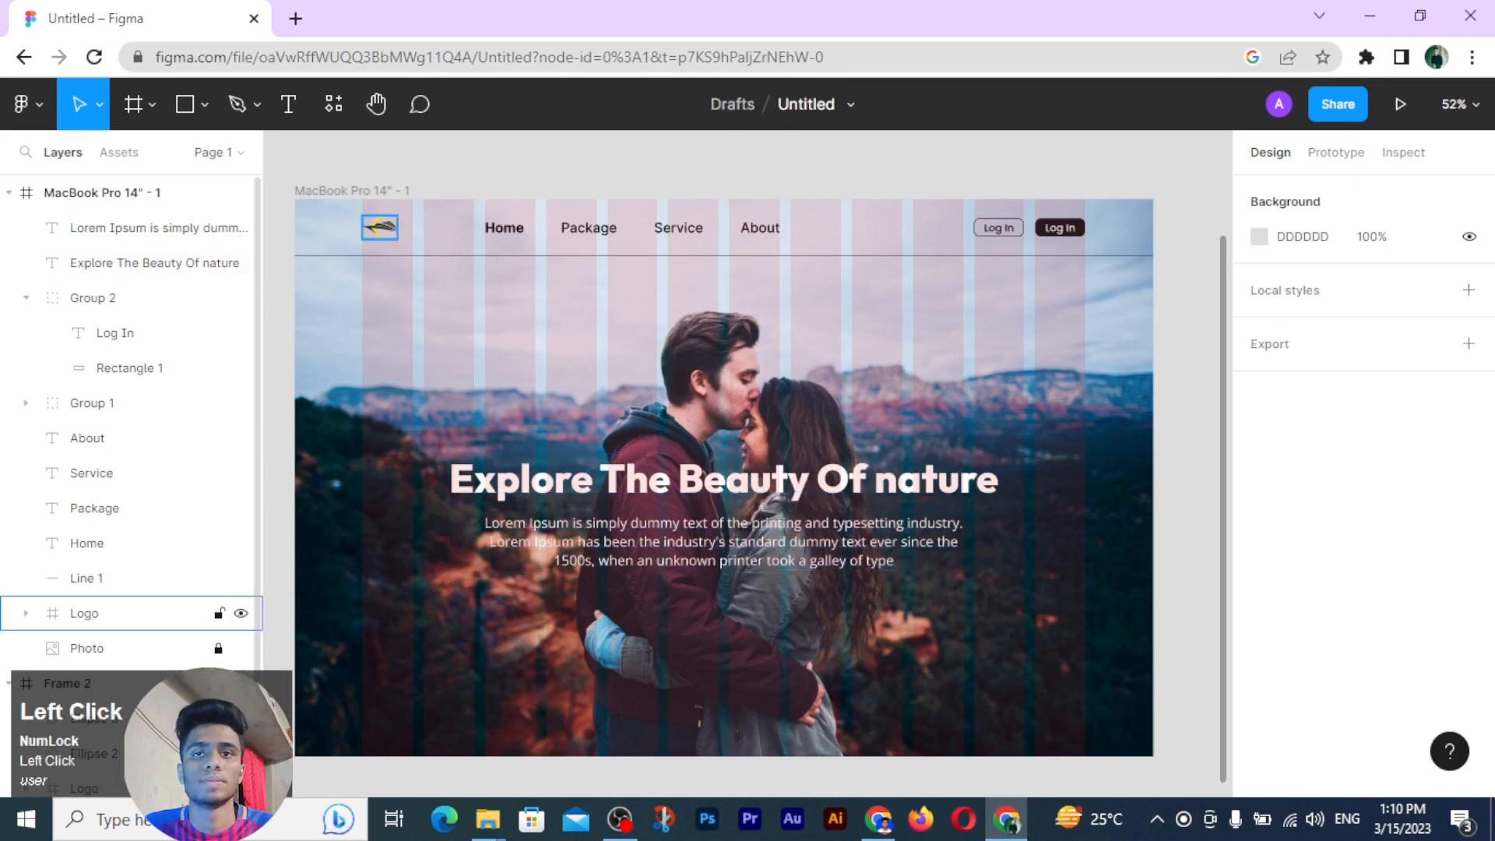
{"action": "left_click", "coordinate": [879, 819]}
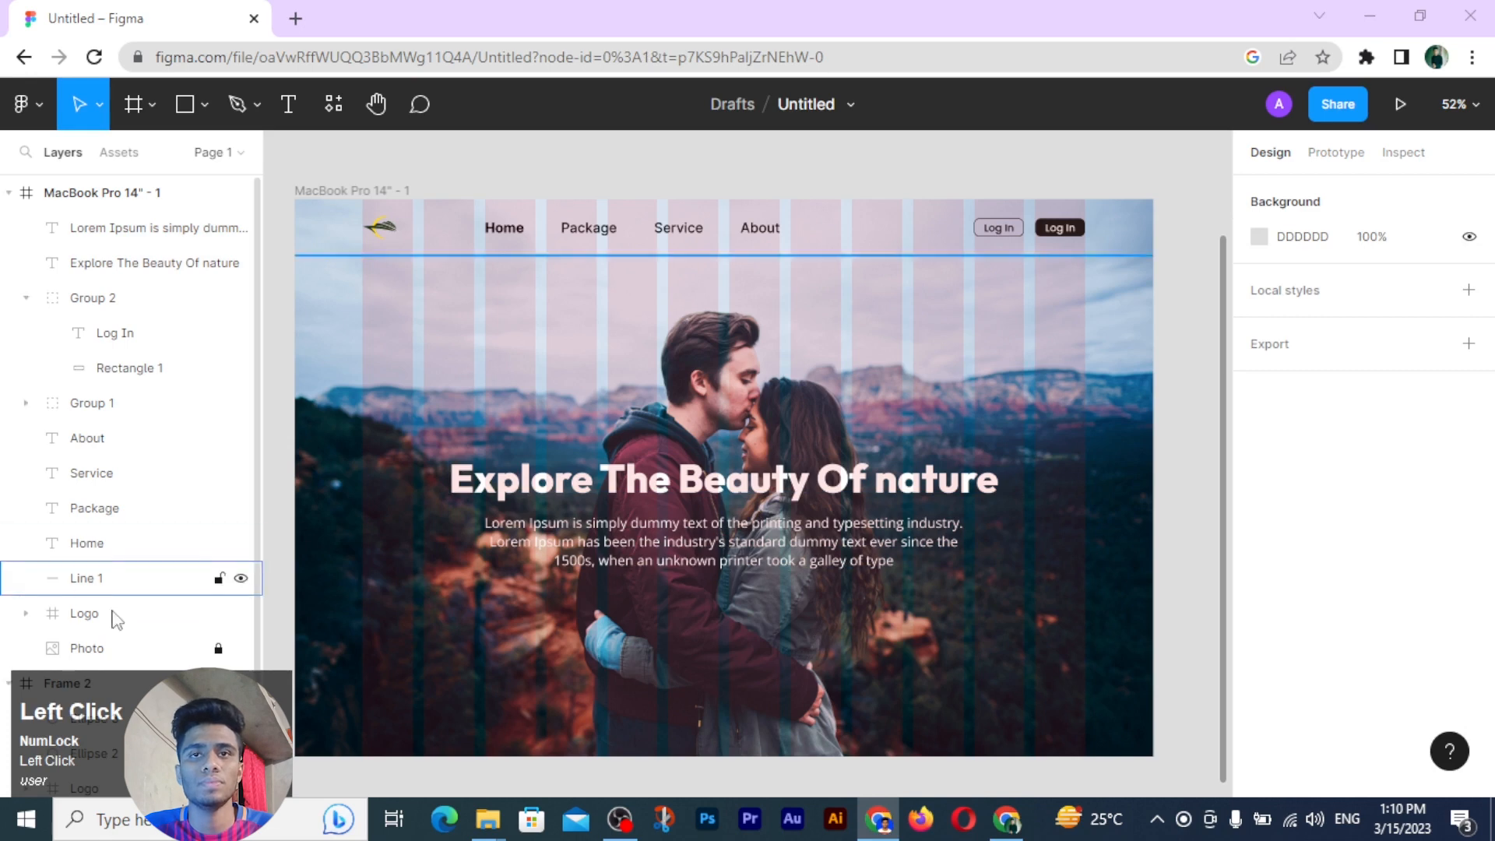
Step: Draw a rectangle below the paragraph and size it to 518 wide by 68 high
{"action": "left_click", "coordinate": [184, 113]}
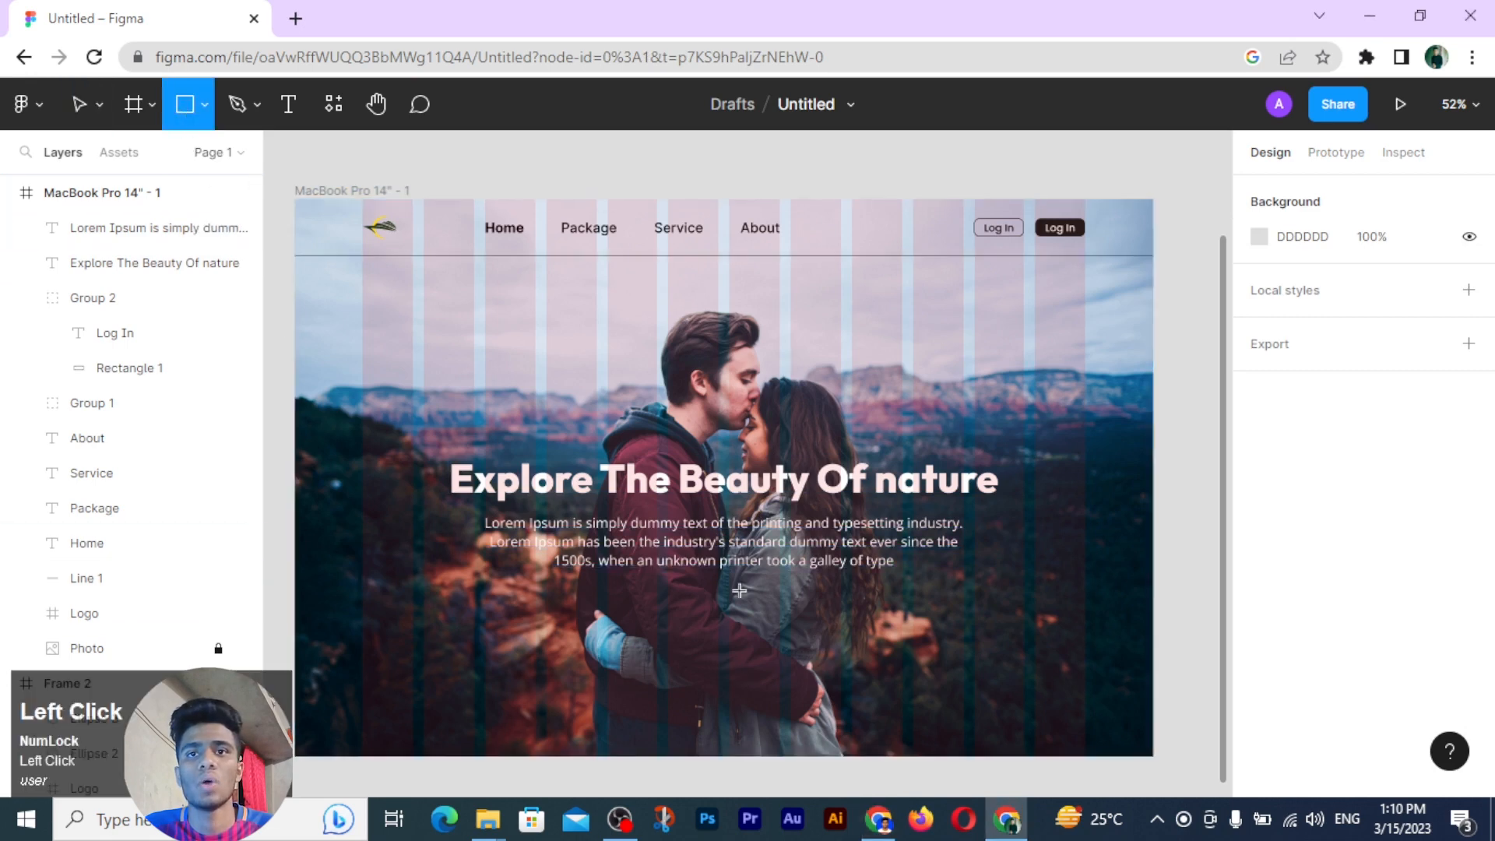
{"action": "left_click_drag", "start_coordinate": [607, 611], "coordinate": [886, 653]}
{"action": "left_click", "coordinate": [1392, 287]}
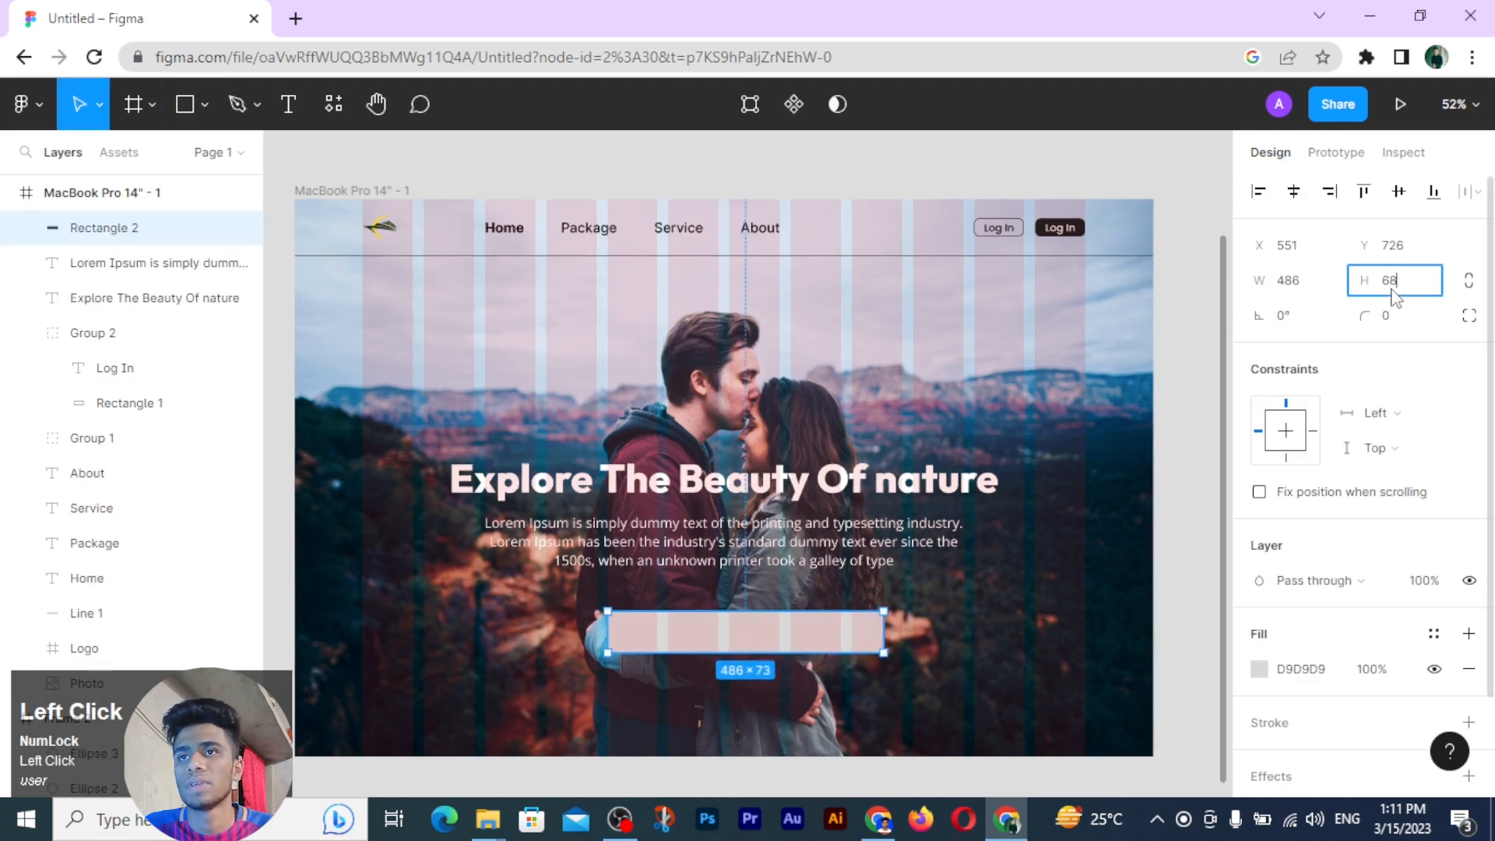
{"action": "left_click", "coordinate": [1297, 285]}
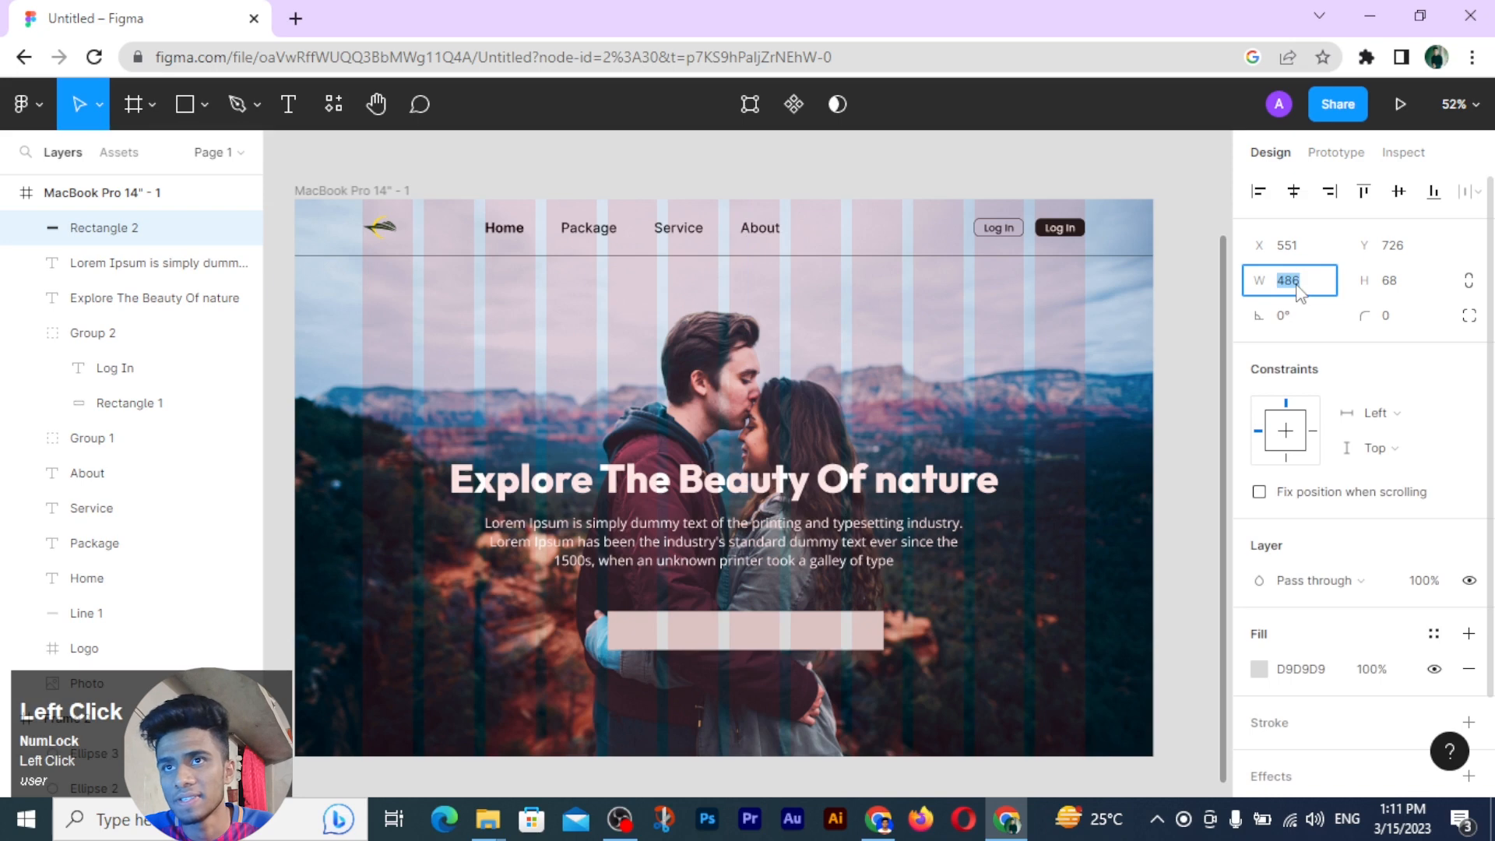
{"action": "type", "text": "51"}
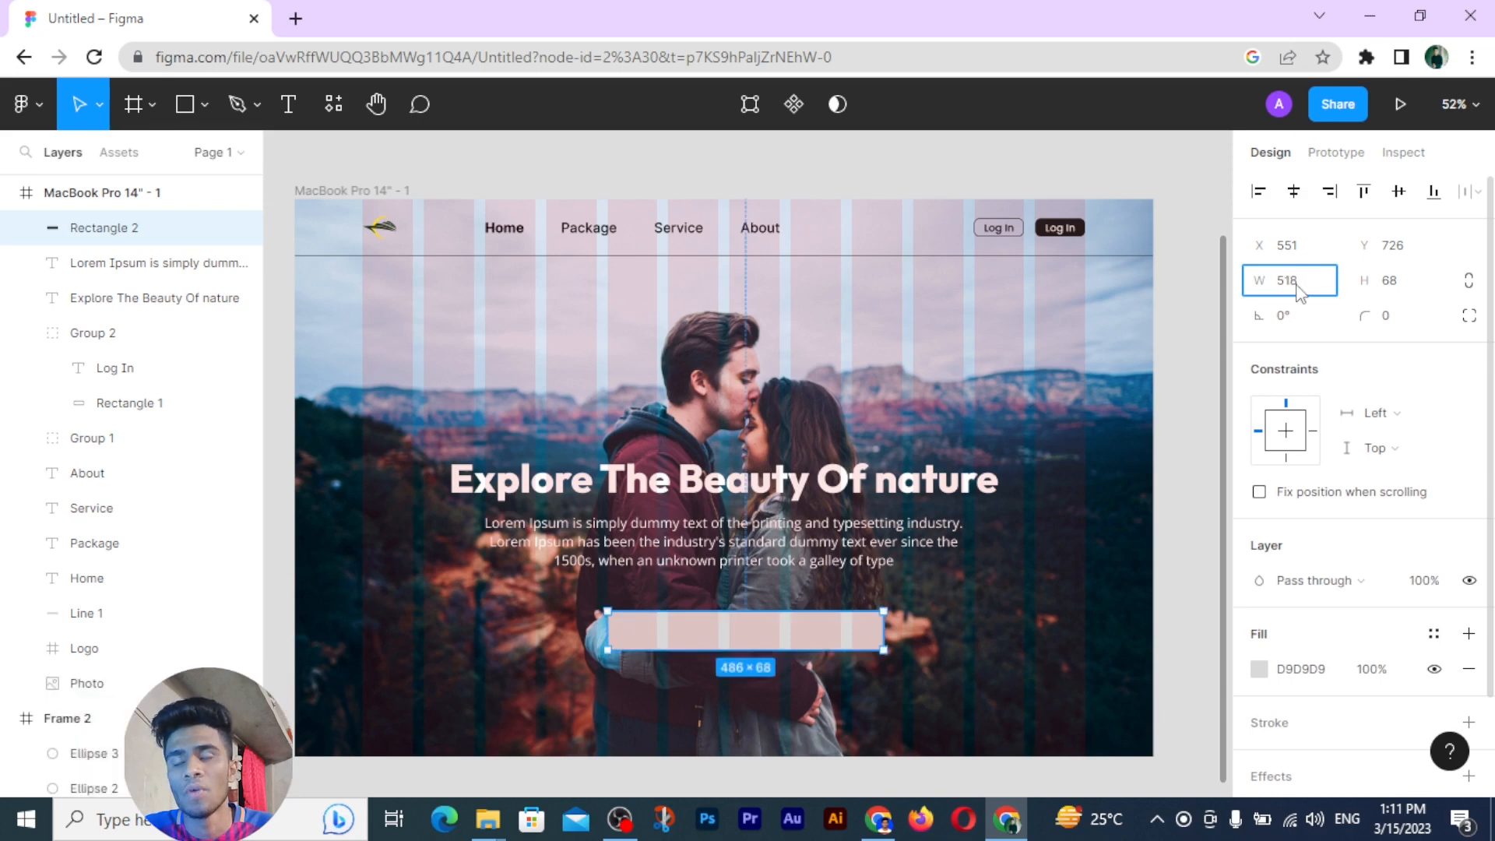
{"action": "type", "text": "8"}
Step: Set the new rectangle's corner radius to 100 and its fill opacity to 20%
{"action": "left_click", "coordinate": [1400, 319]}
{"action": "type", "text": "10"}
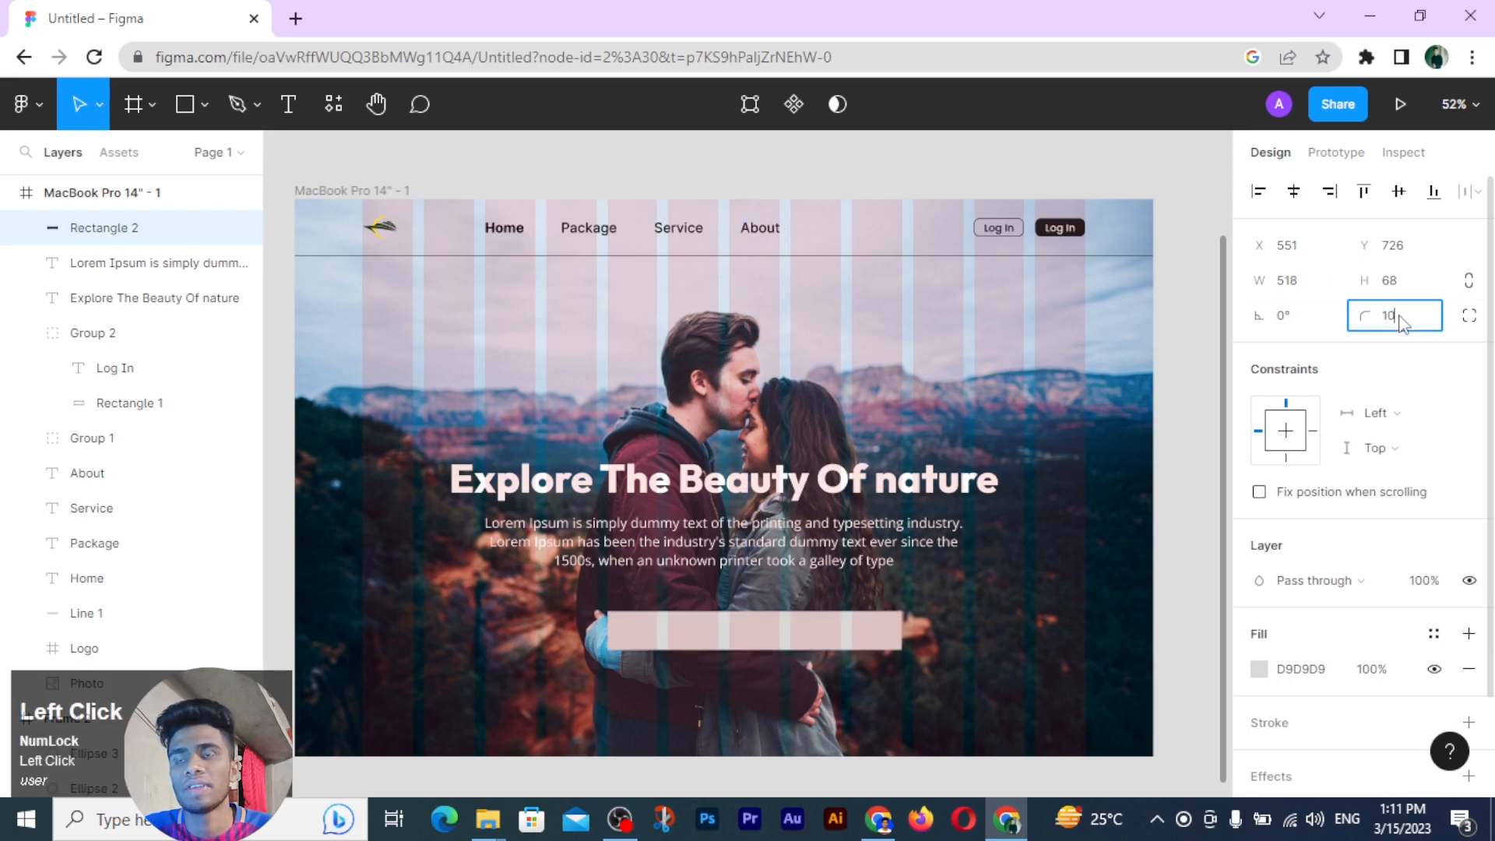
{"action": "type", "text": "0"}
{"action": "key", "text": "Return"}
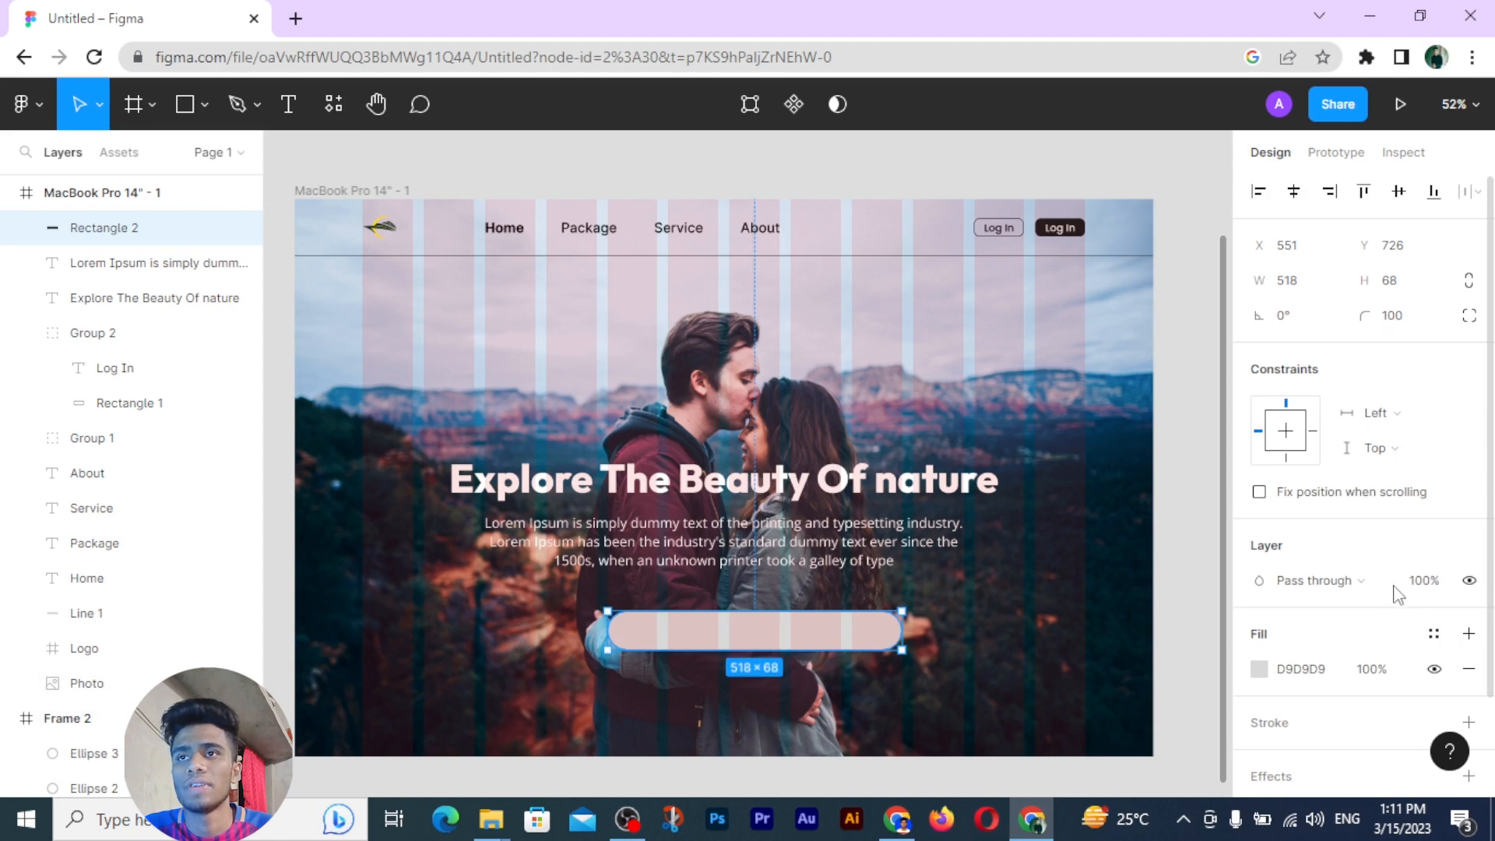
{"action": "scroll", "coordinate": [1397, 572], "scroll_direction": "down", "scroll_amount": 2}
{"action": "left_click", "coordinate": [1366, 568]}
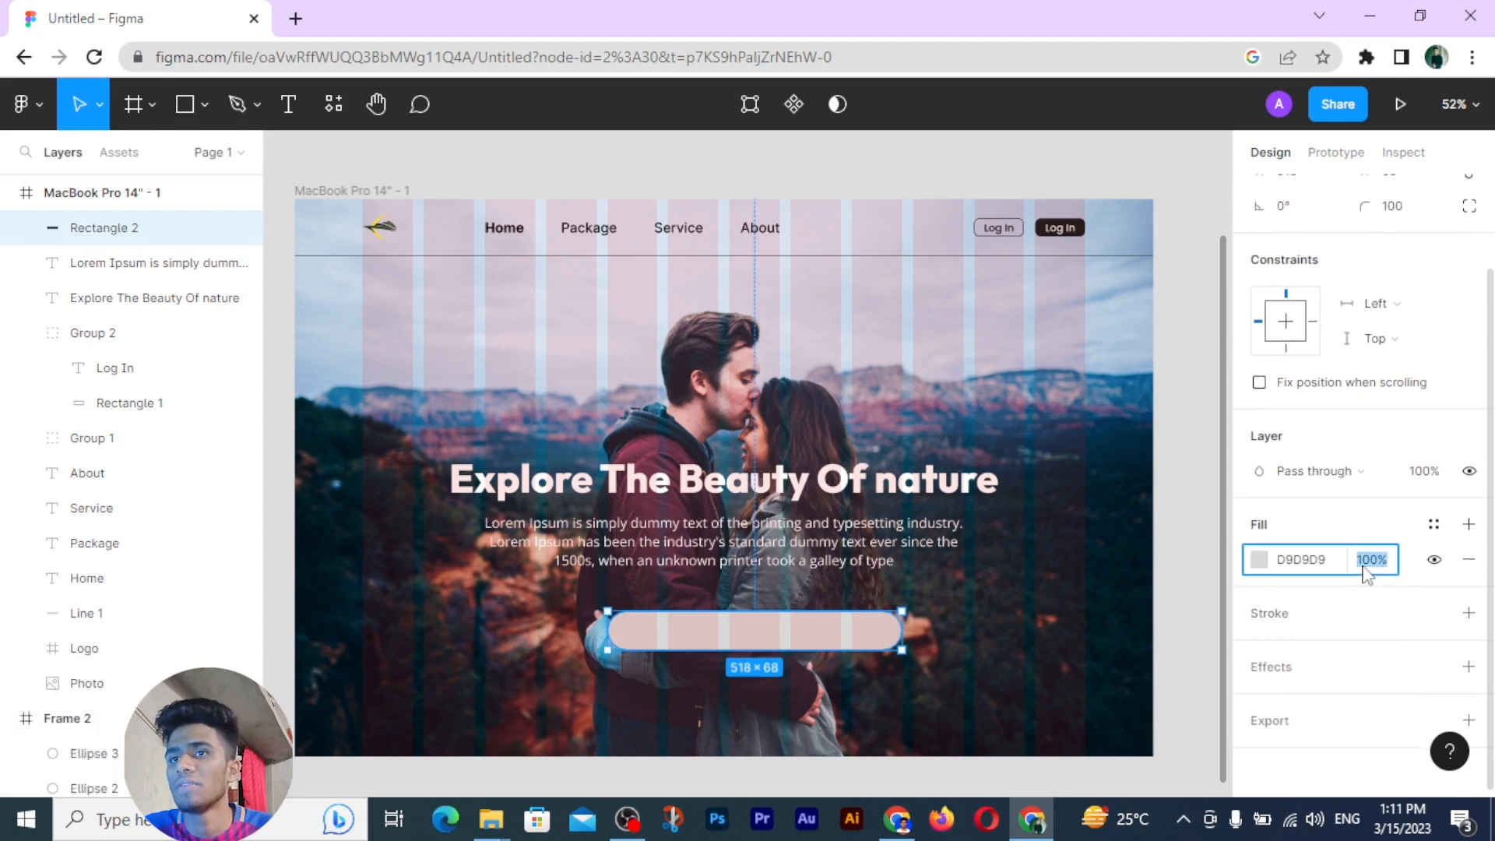
{"action": "type", "text": "20"}
{"action": "key", "text": "Return"}
Step: Add a white FFFFFF stroke to the rounded rectangle
{"action": "scroll", "coordinate": [1363, 584], "scroll_direction": "down", "scroll_amount": 1}
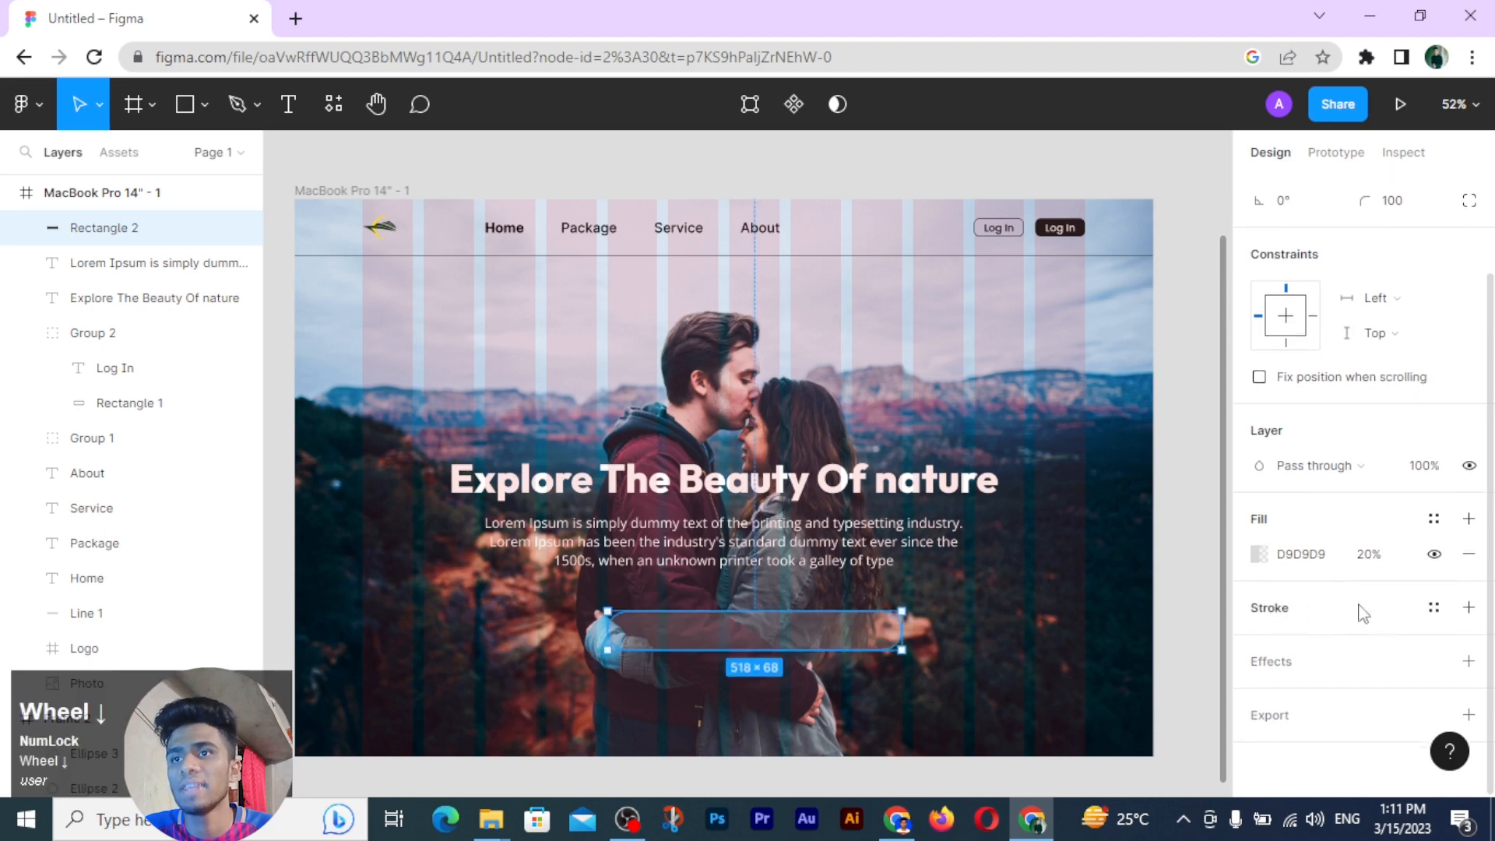
{"action": "left_click", "coordinate": [1468, 607]}
{"action": "left_click", "coordinate": [1260, 643]}
{"action": "left_click_drag", "start_coordinate": [1043, 335], "coordinate": [955, 241]}
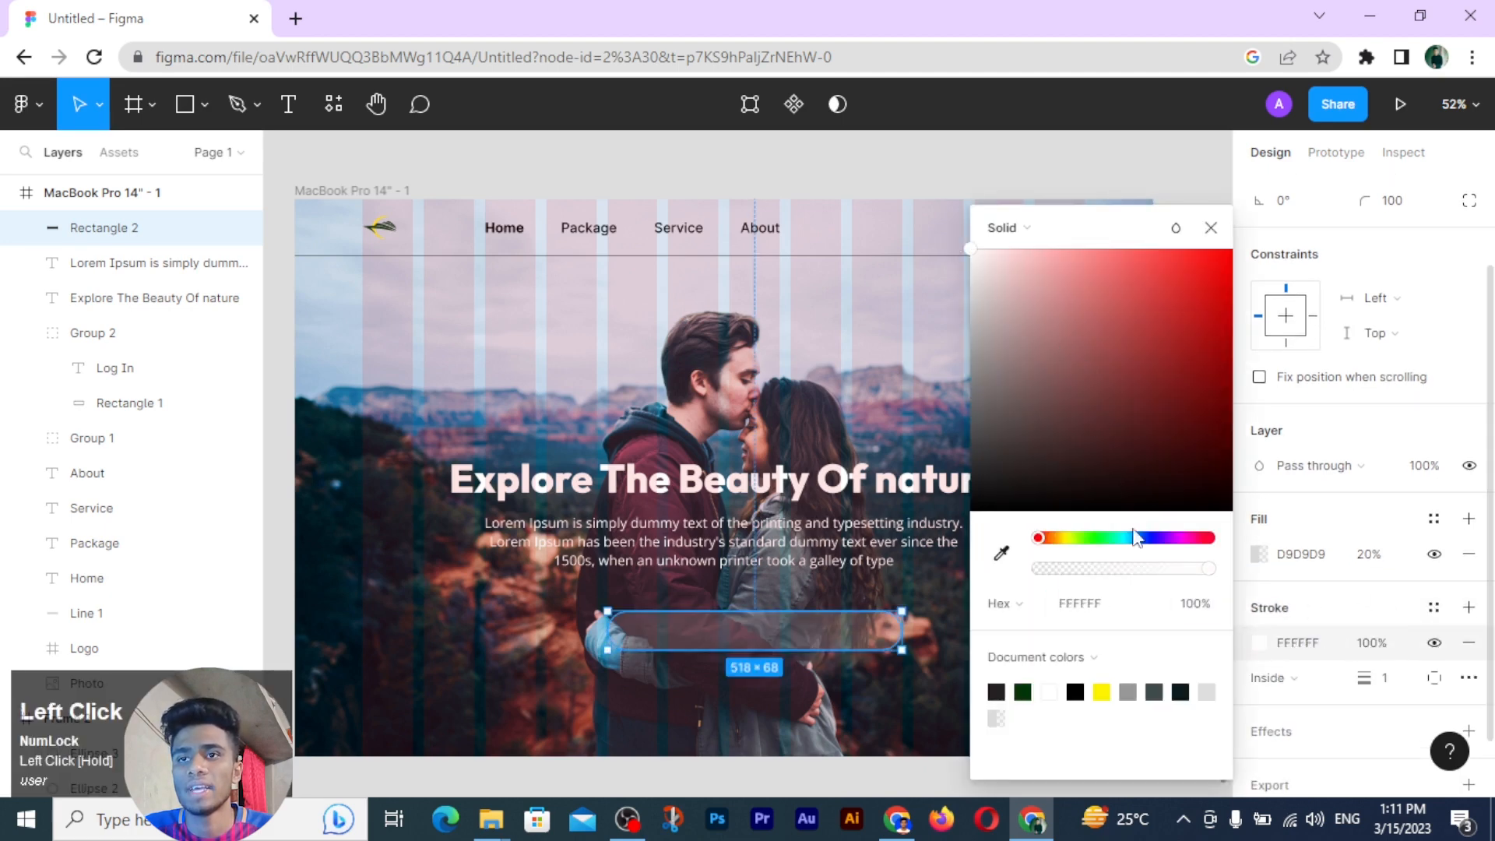
{"action": "left_click", "coordinate": [1209, 230]}
{"action": "left_click", "coordinate": [1081, 604]}
Step: Move the rounded rectangle up closer to the paragraph and align it with the heading and paragraph on their horizontal centres
{"action": "left_click_drag", "start_coordinate": [754, 628], "coordinate": [711, 621]}
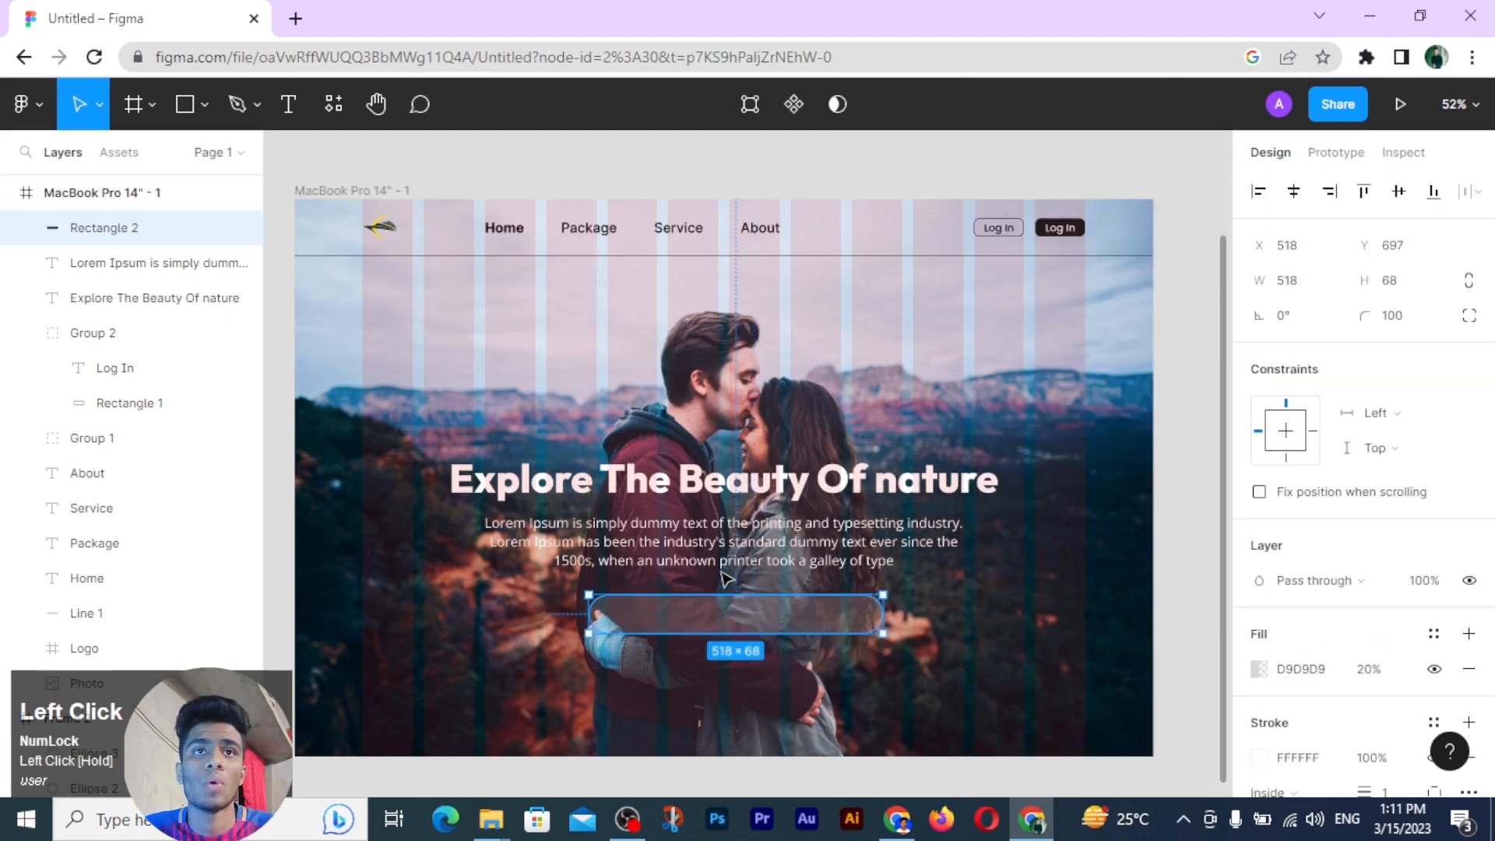
{"action": "left_click", "coordinate": [724, 561]}
{"action": "left_click", "coordinate": [851, 620]}
{"action": "key", "text": "Caps_Lock"}
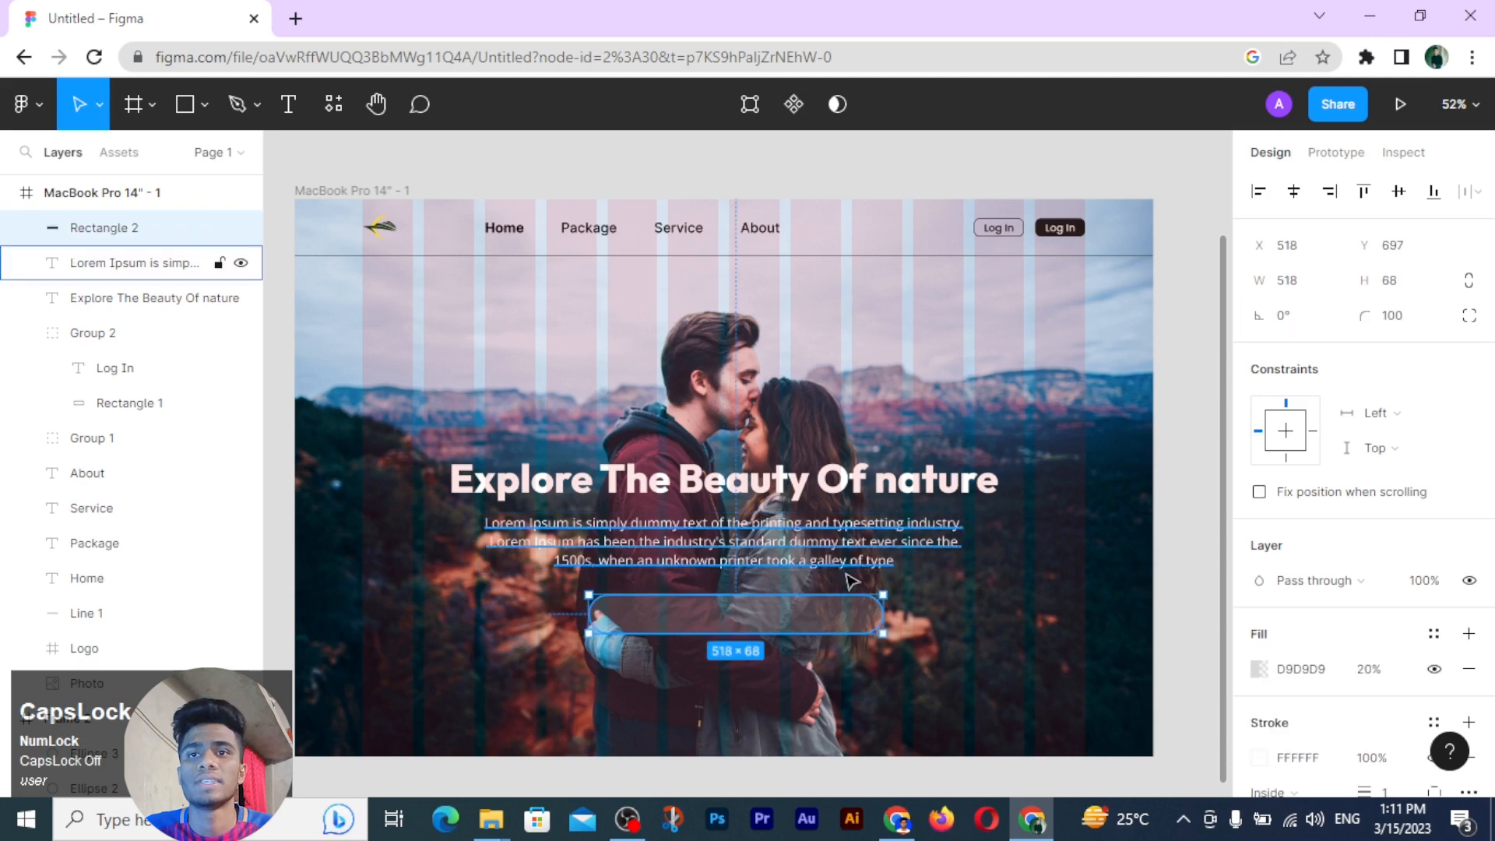
{"action": "left_click_drag", "start_coordinate": [798, 677], "coordinate": [817, 481]}
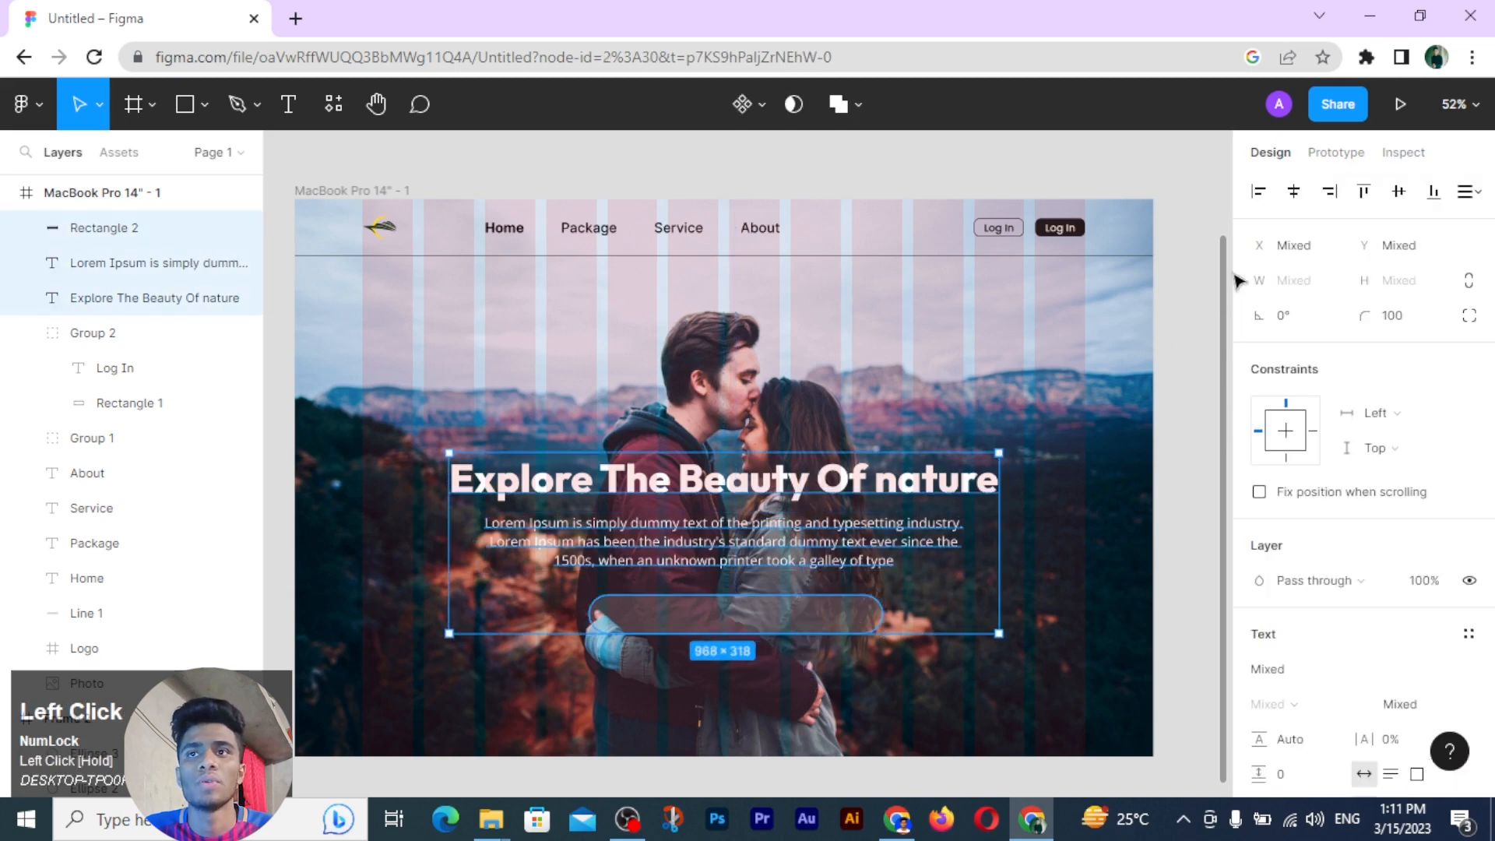
{"action": "left_click", "coordinate": [1293, 195]}
{"action": "left_click", "coordinate": [933, 676]}
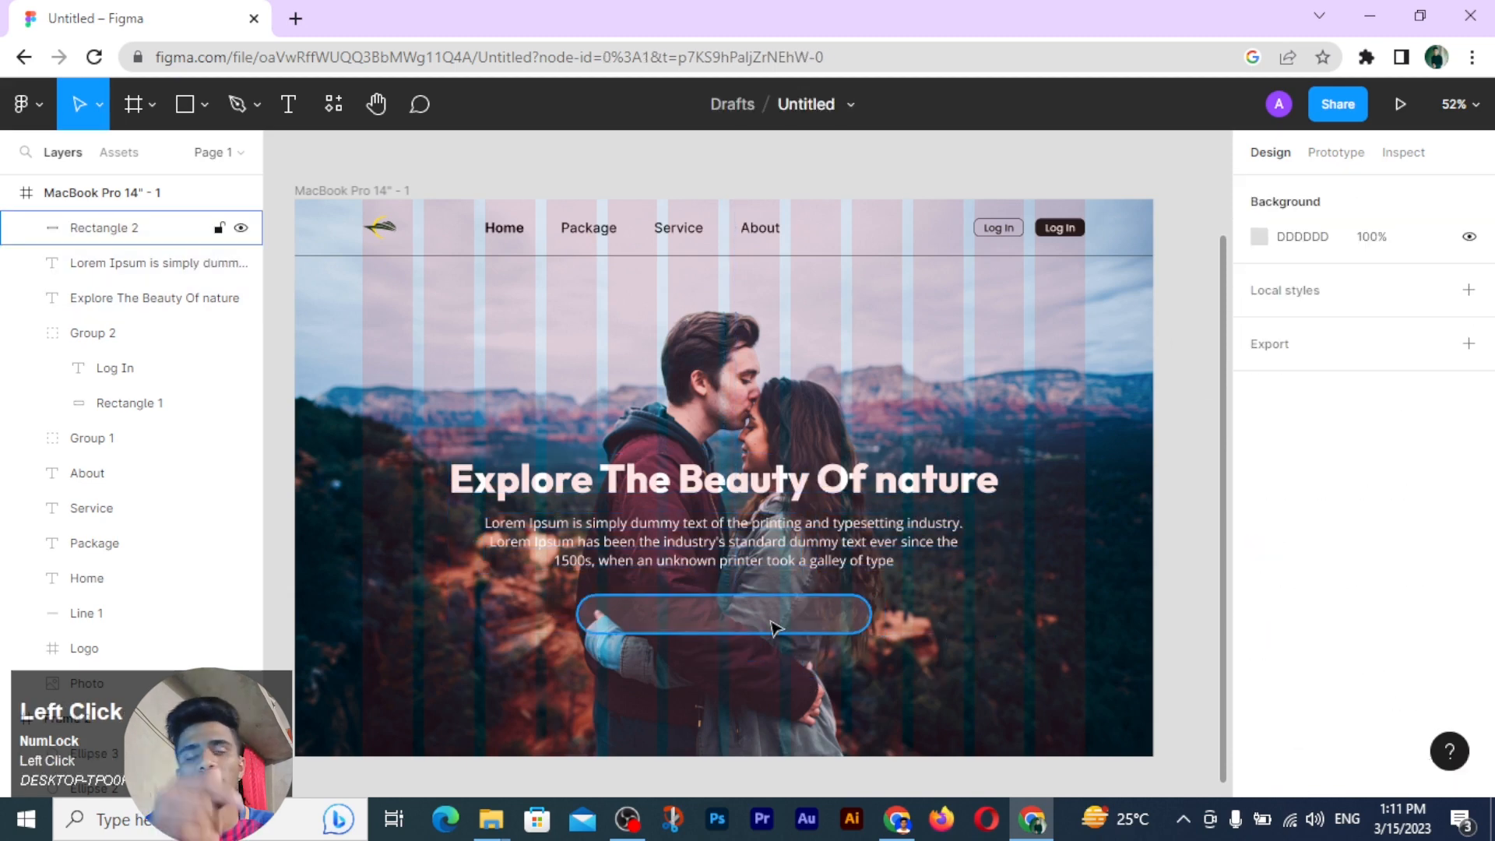
Step: Copy the search icon from the small asset frame above into the rounded rectangle
{"action": "scroll", "coordinate": [773, 628], "scroll_direction": "down", "scroll_amount": 2}
{"action": "left_click", "coordinate": [512, 149]}
{"action": "left_click_drag", "start_coordinate": [507, 149], "coordinate": [653, 619]}
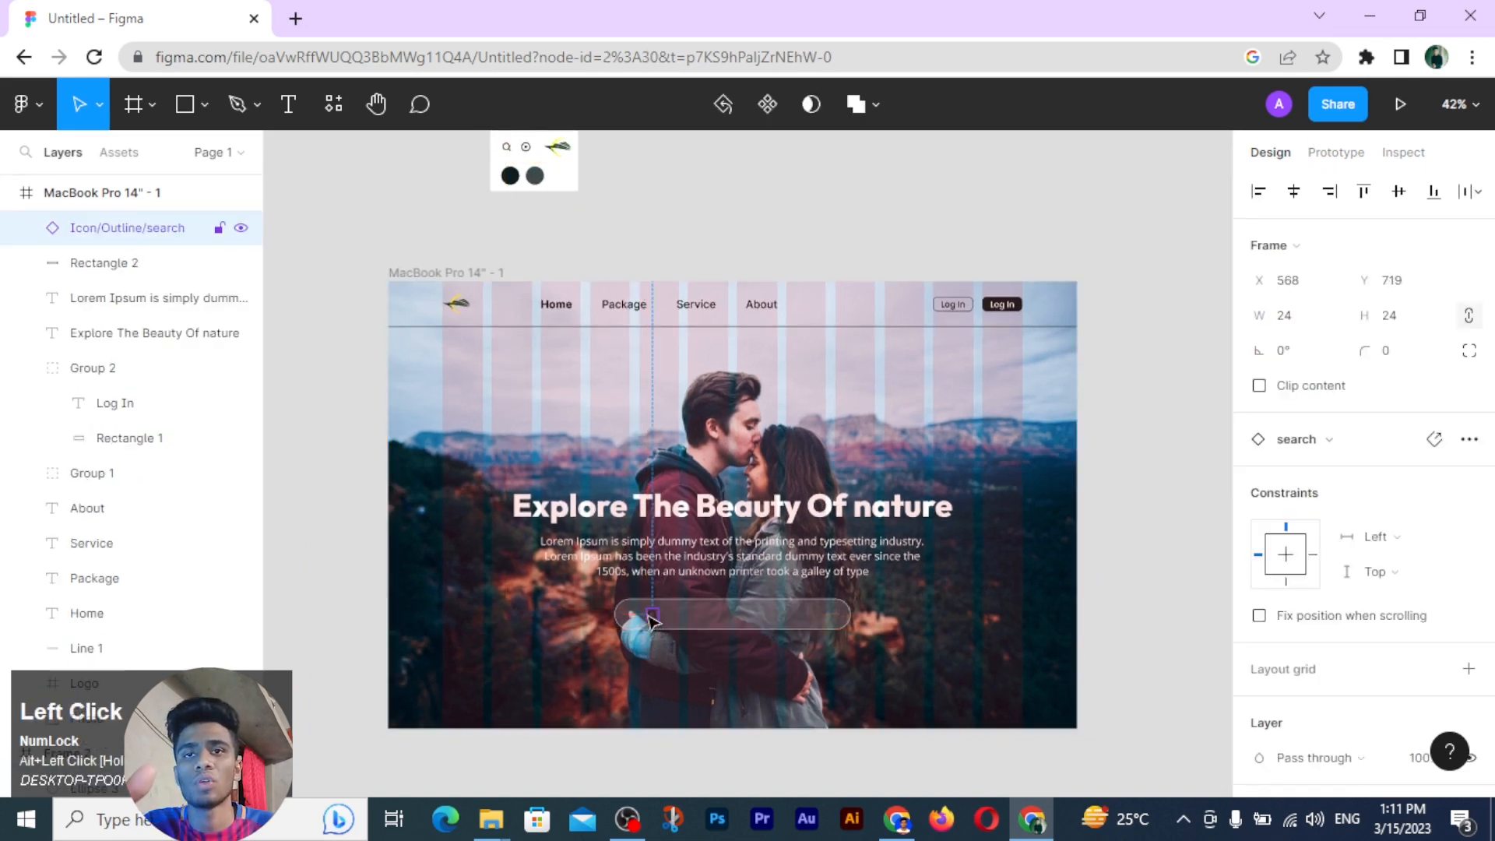
Step: Change the copied search icon's black 000000 colour to white
{"action": "scroll", "coordinate": [652, 619], "scroll_direction": "up", "scroll_amount": 5}
{"action": "scroll", "coordinate": [1266, 658], "scroll_direction": "down", "scroll_amount": 4}
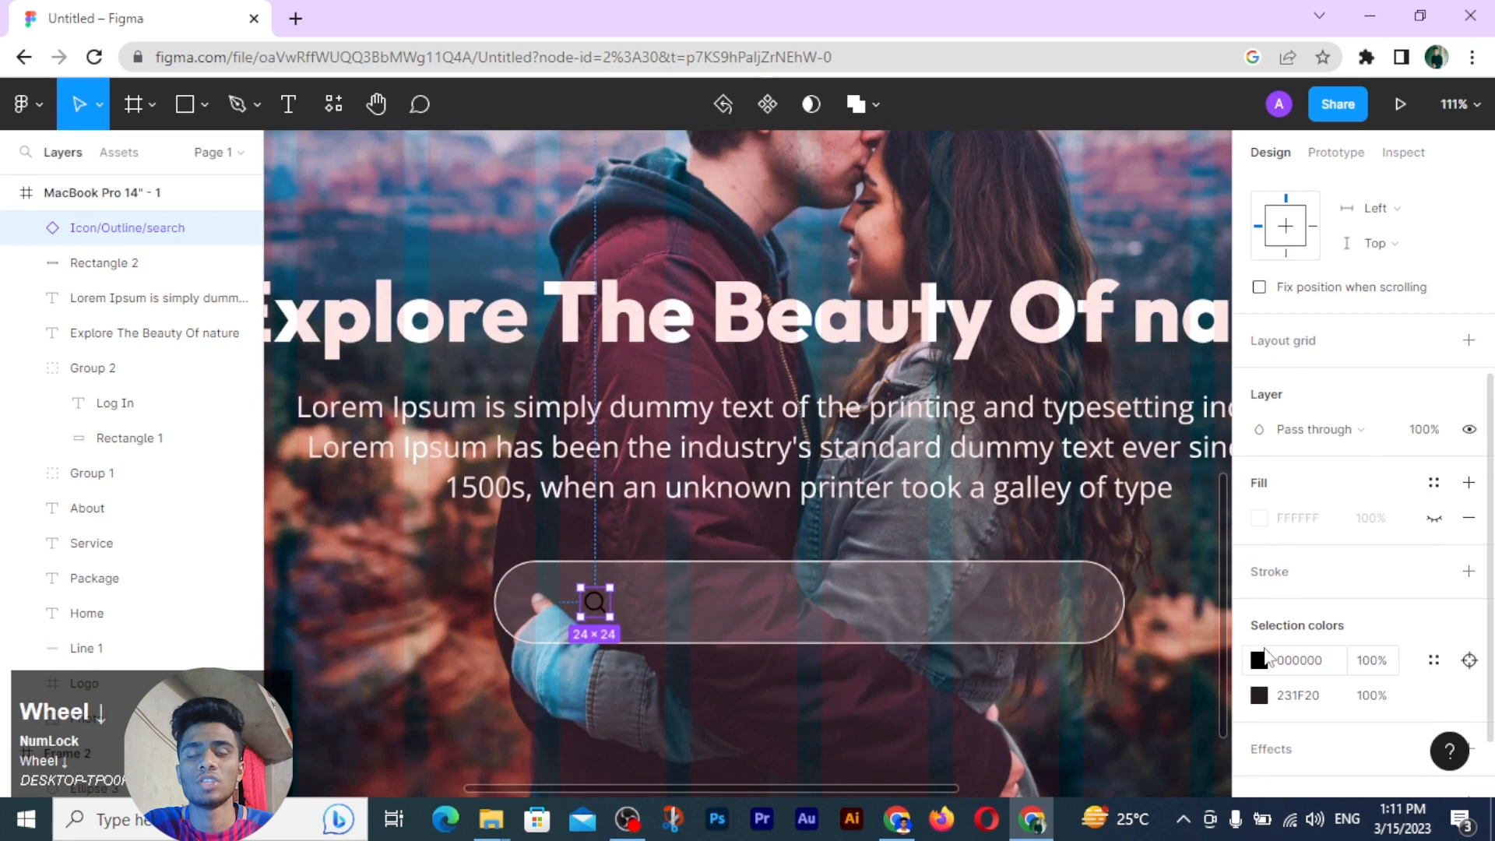
{"action": "left_click", "coordinate": [1263, 527]}
{"action": "left_click", "coordinate": [1374, 573]}
{"action": "left_click", "coordinate": [1259, 660]}
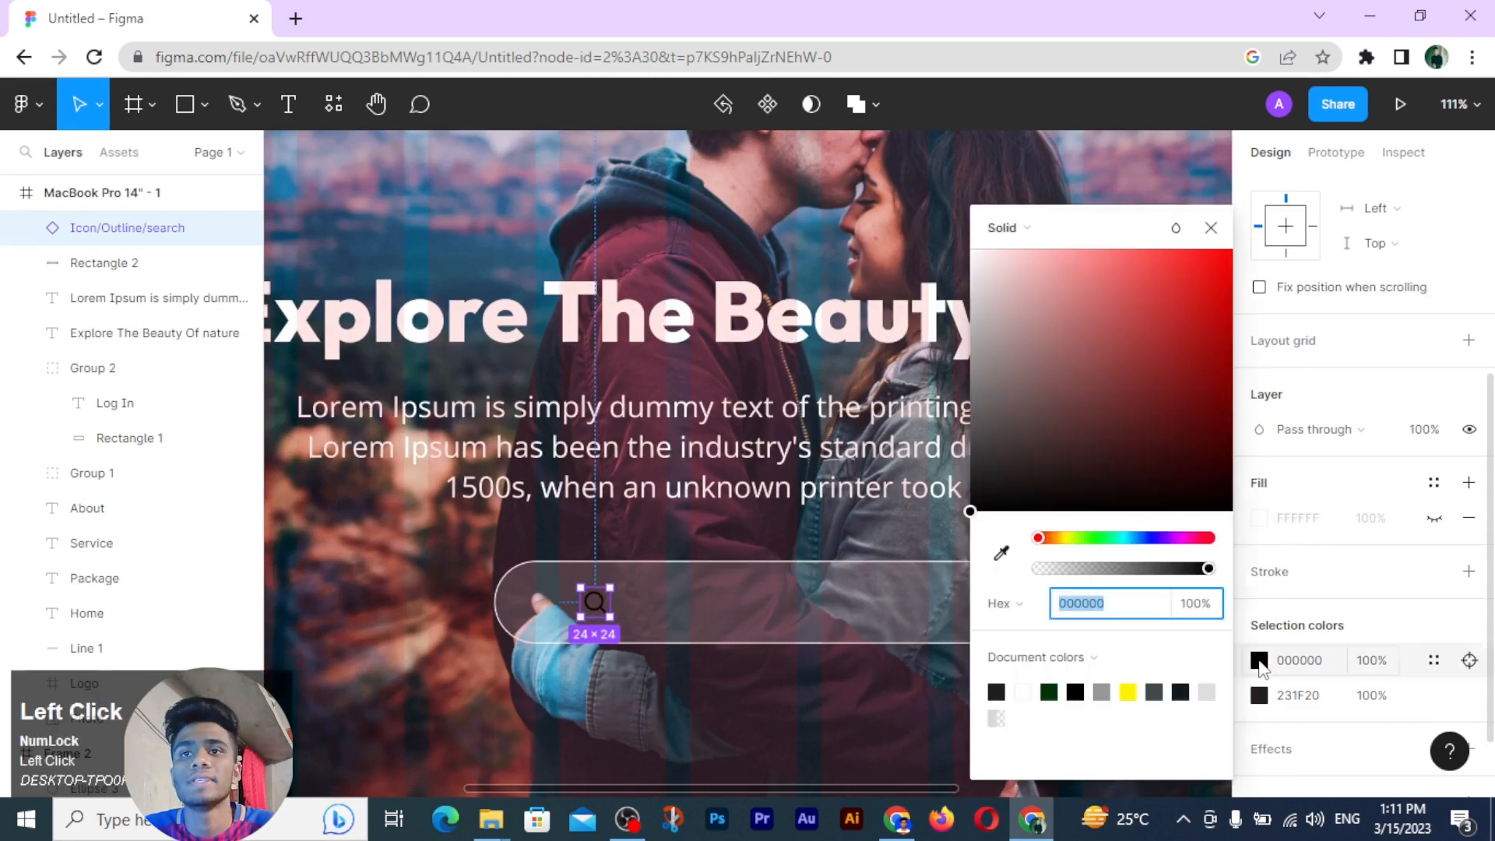
{"action": "left_click", "coordinate": [1211, 228]}
Step: Resize the search icon to 40 by 40 with its proportions locked
{"action": "scroll", "coordinate": [1371, 319], "scroll_direction": "up", "scroll_amount": 4}
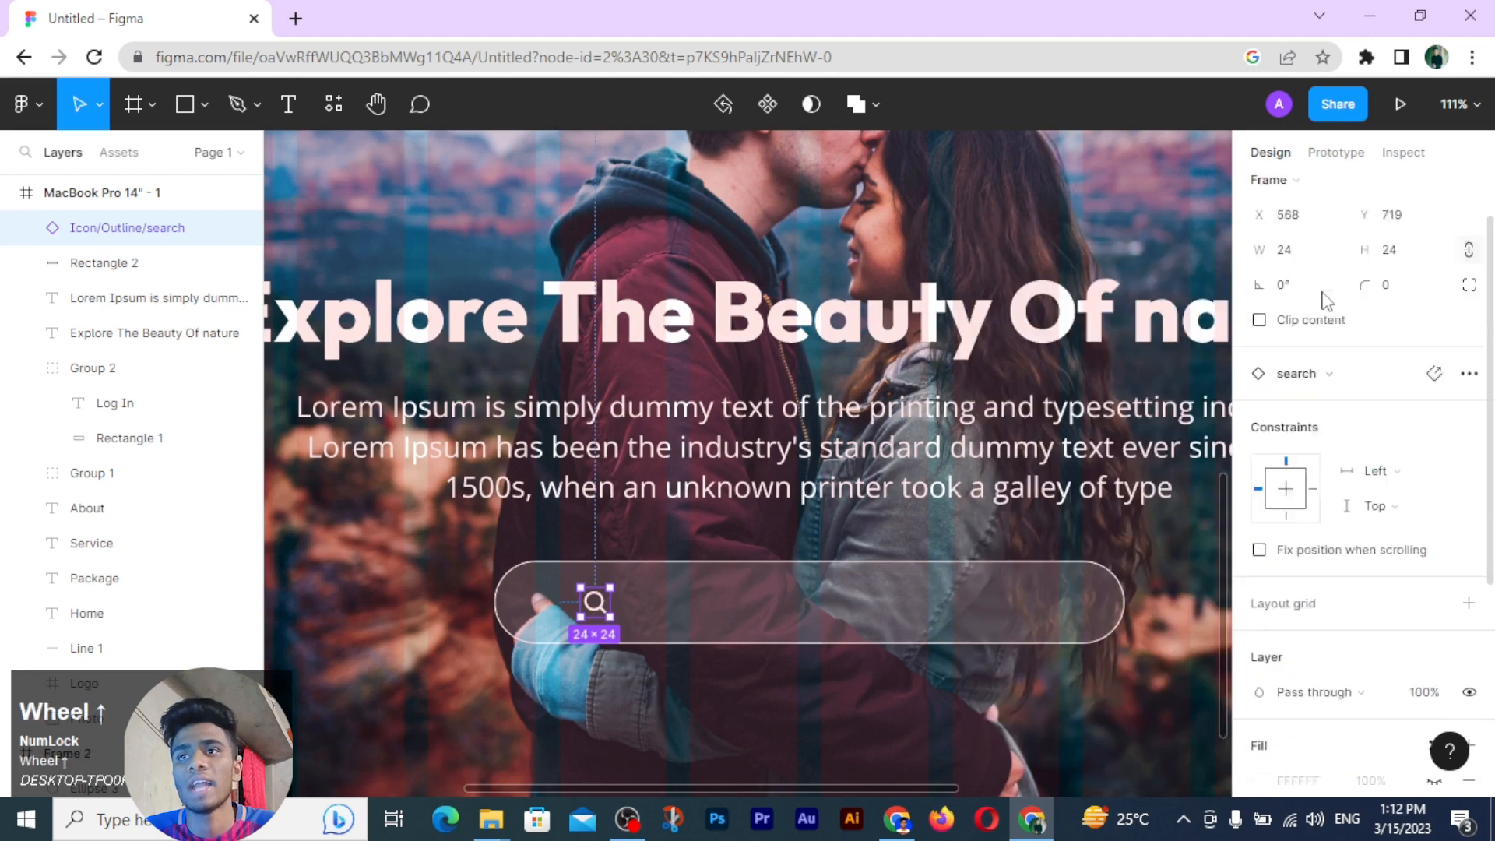
{"action": "left_click", "coordinate": [1410, 318]}
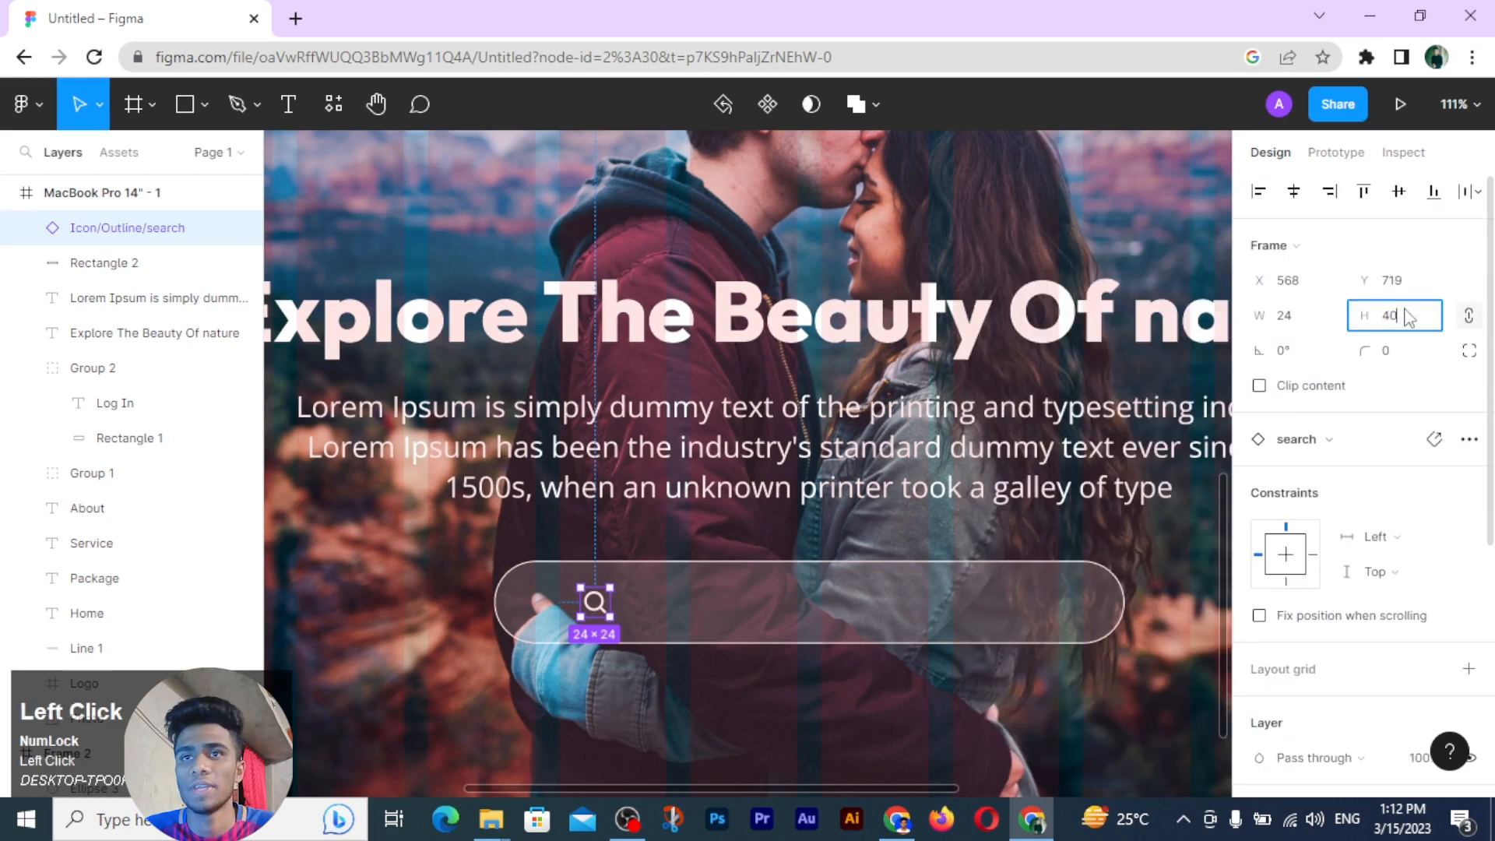
{"action": "key", "text": "Return"}
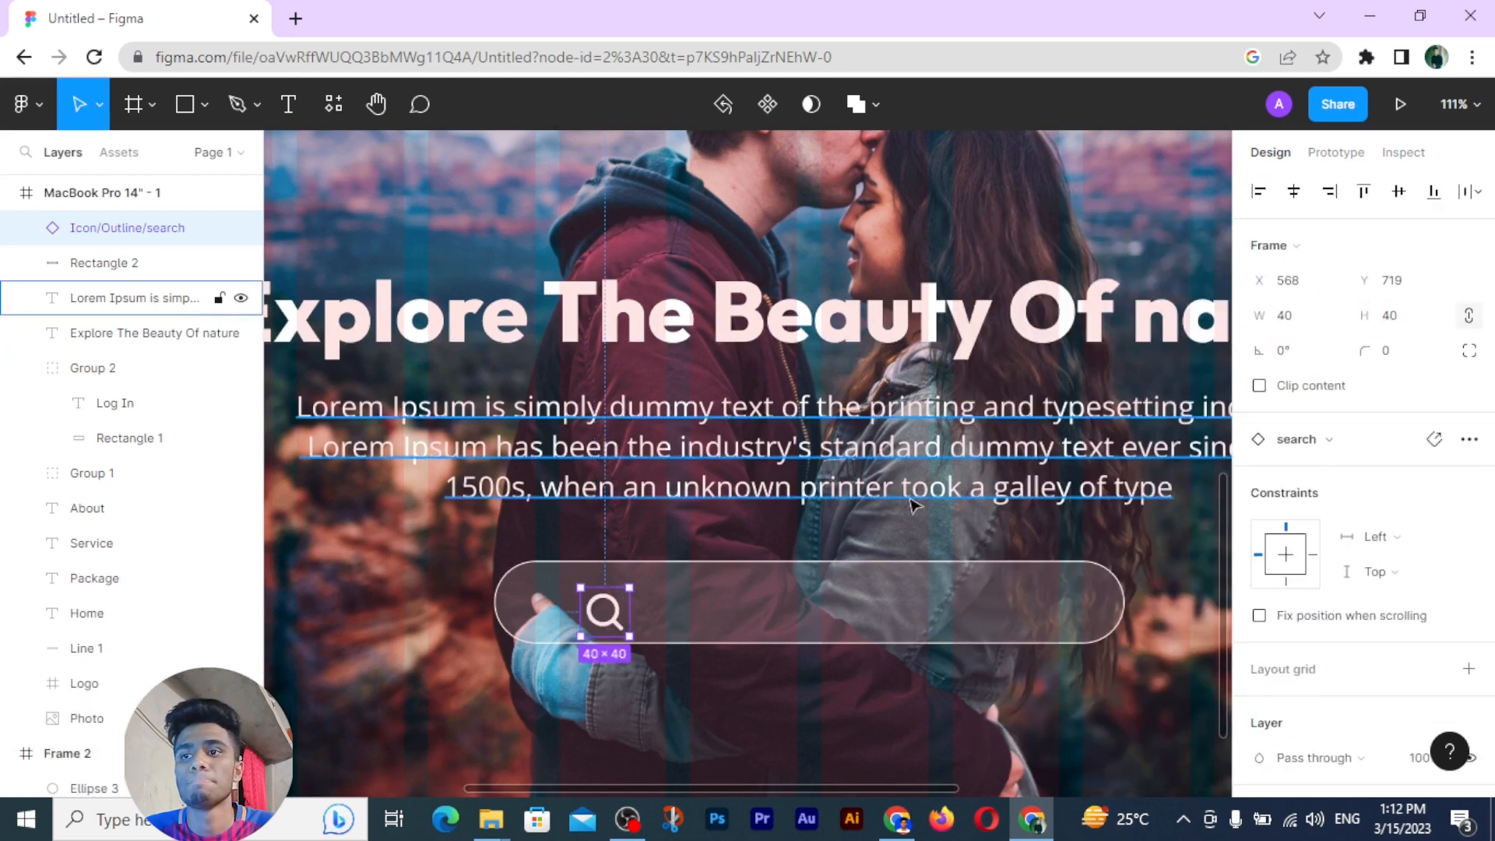
Step: Position the search icon near the left end of the rounded rectangle, vertically centred in it, at X 529
{"action": "left_click", "coordinate": [599, 617]}
{"action": "left_click_drag", "start_coordinate": [600, 617], "coordinate": [554, 613]}
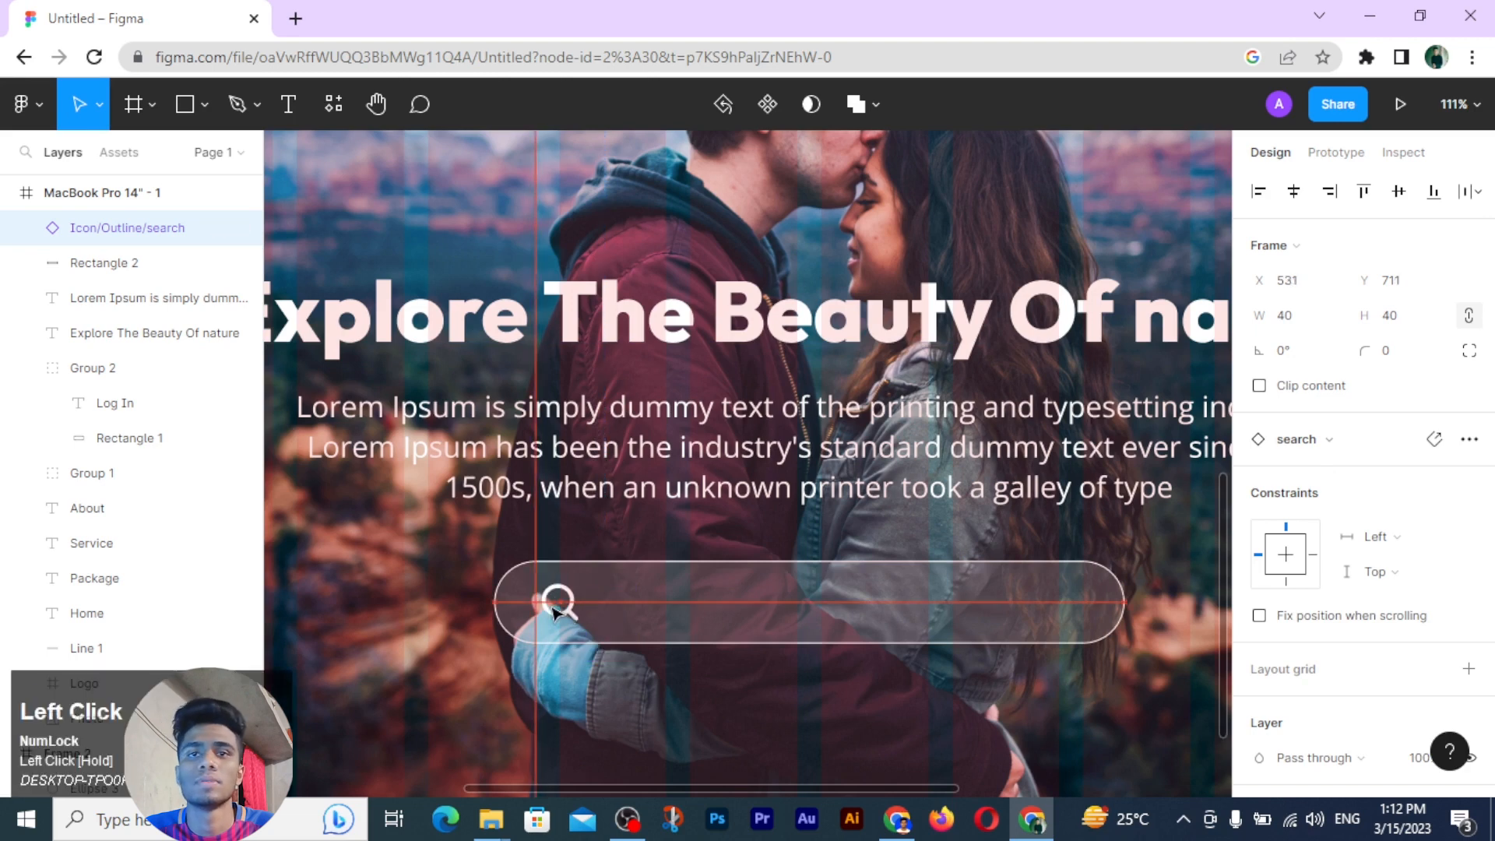
{"action": "key", "text": "alt"}
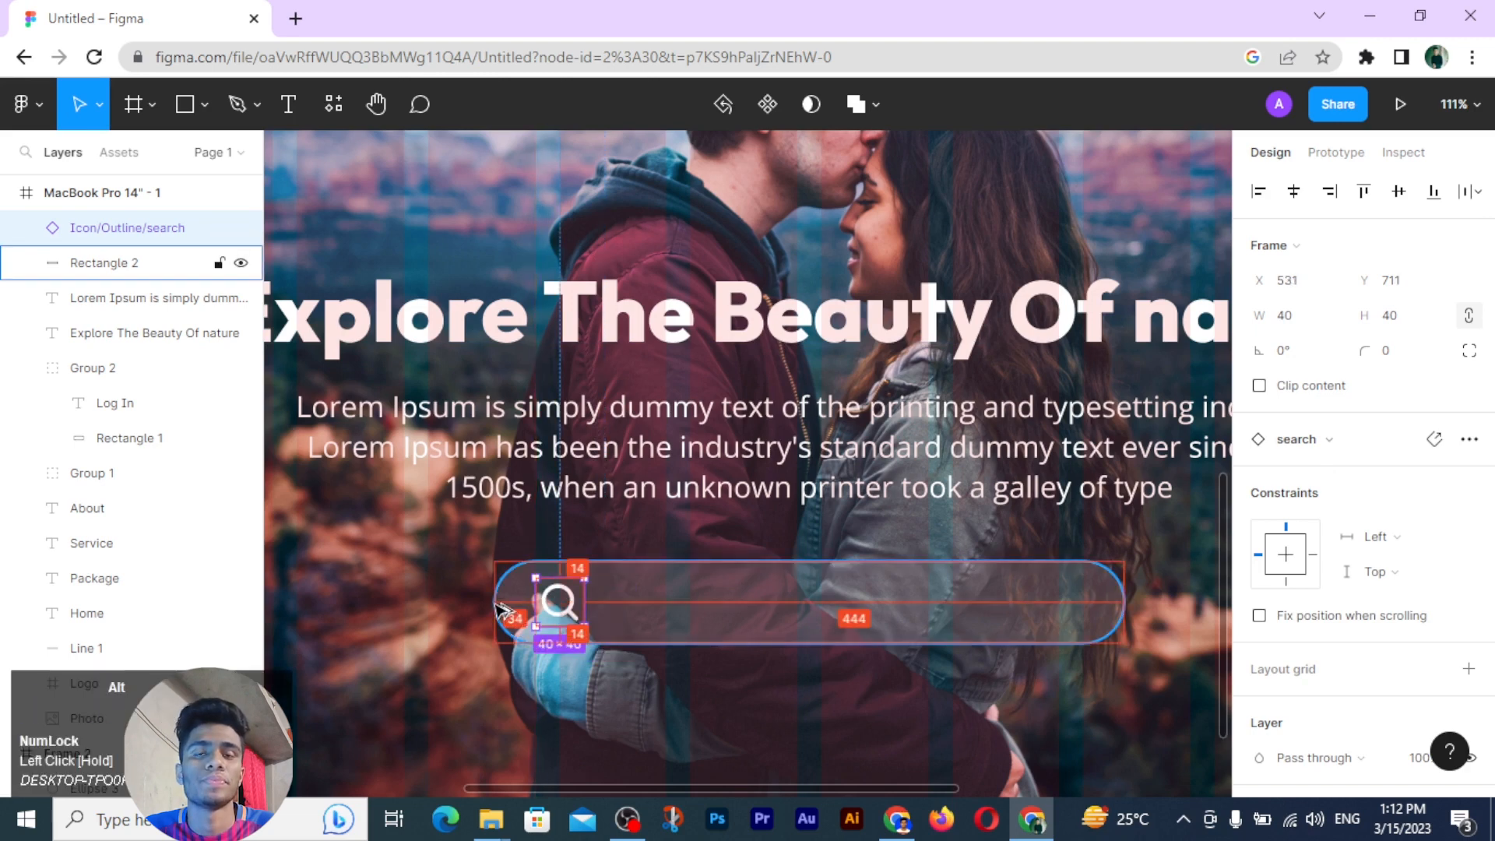
{"action": "key", "text": "alt+Left"}
{"action": "key", "text": "alt+Left"}
{"action": "key", "text": "alt+Left"}
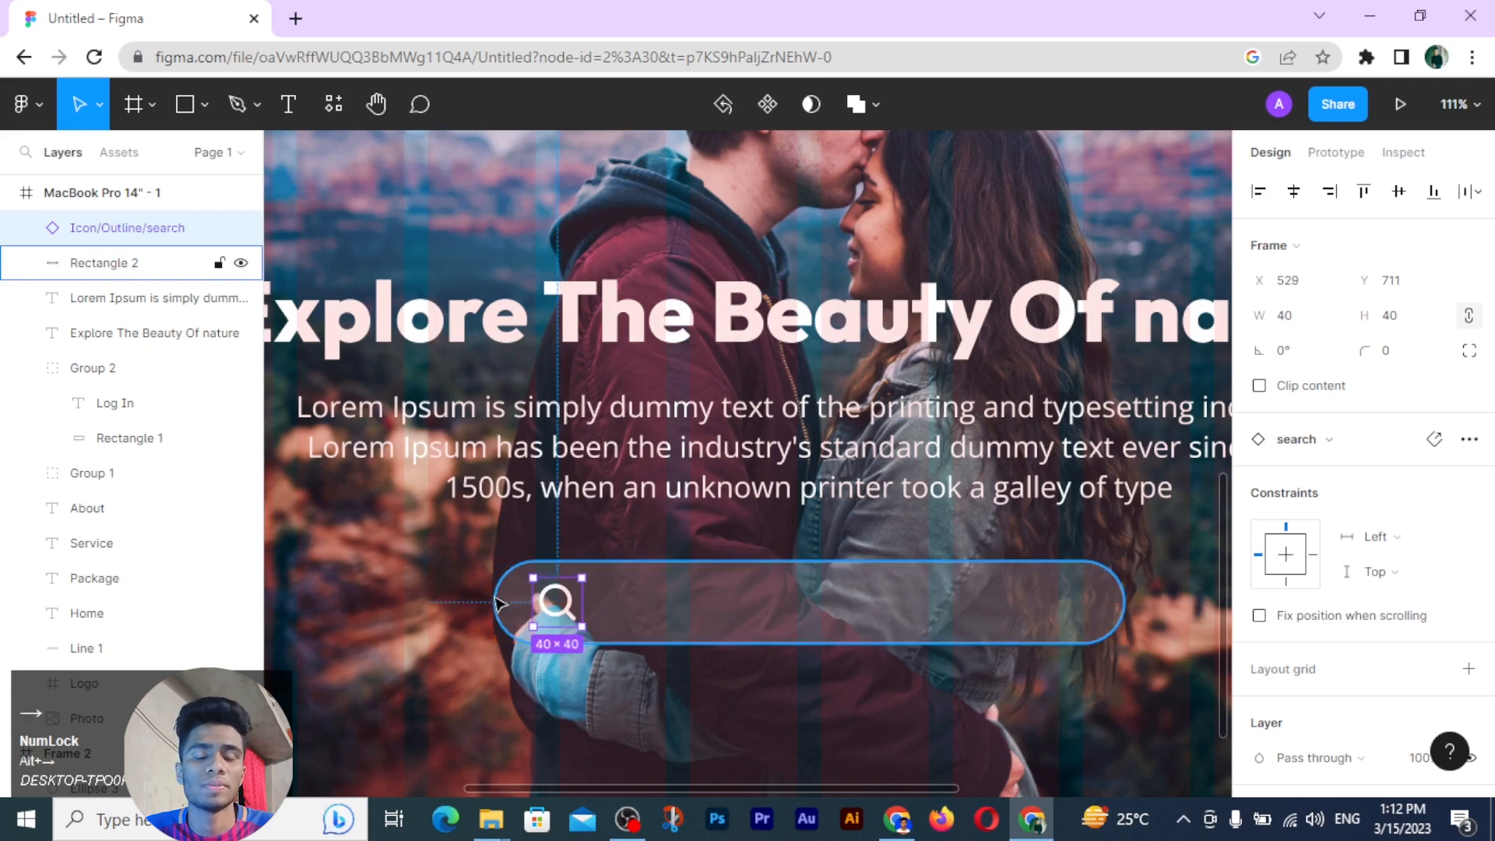
Step: Add the text "Search" and place it beside the search icon inside the rounded rectangle
{"action": "left_click", "coordinate": [701, 713]}
{"action": "key", "text": "t"}
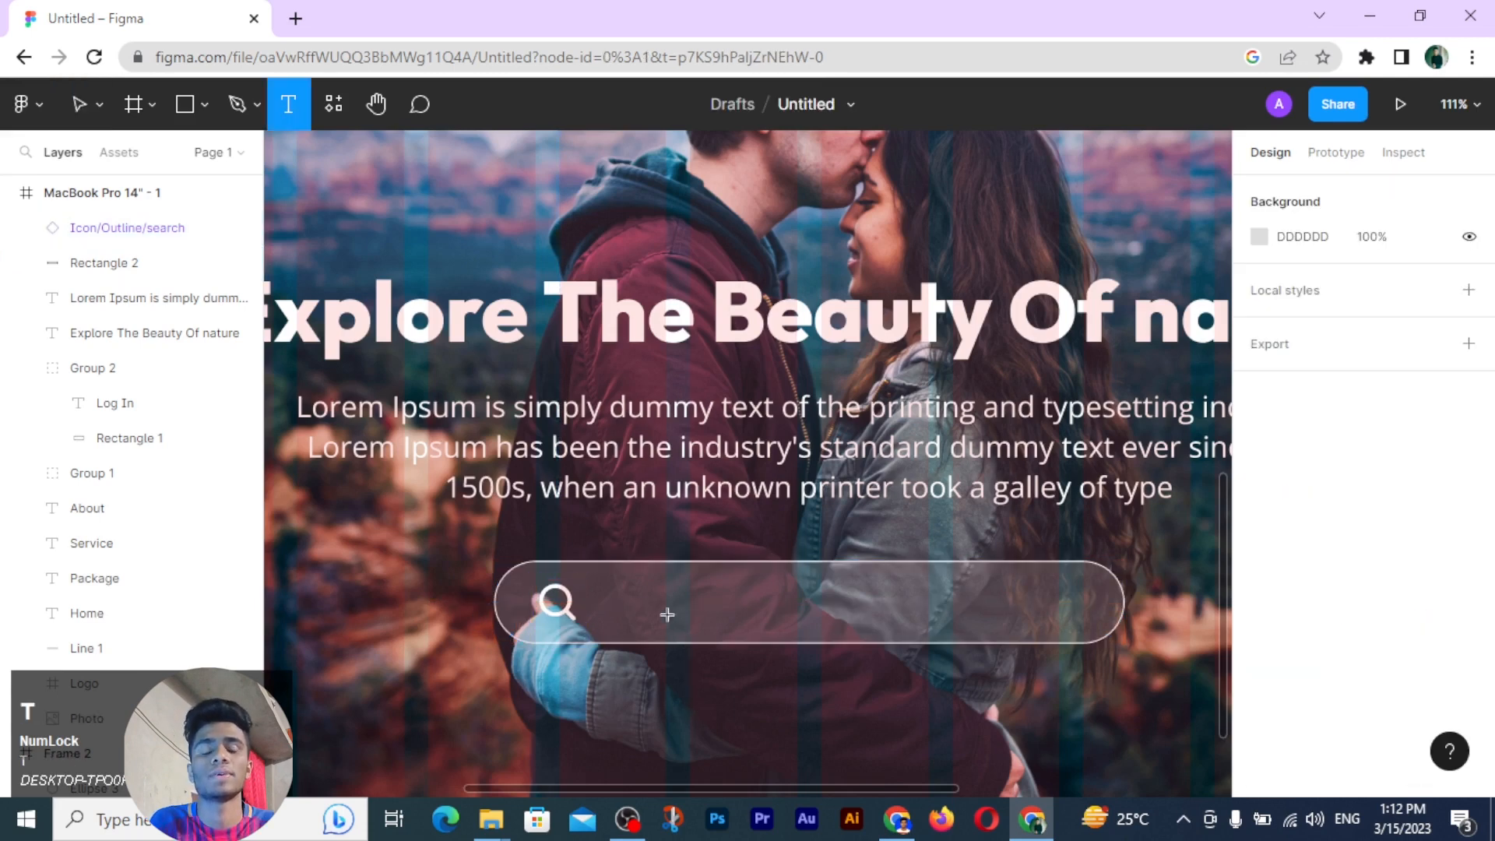
{"action": "left_click", "coordinate": [629, 600]}
{"action": "type", "text": "Search"}
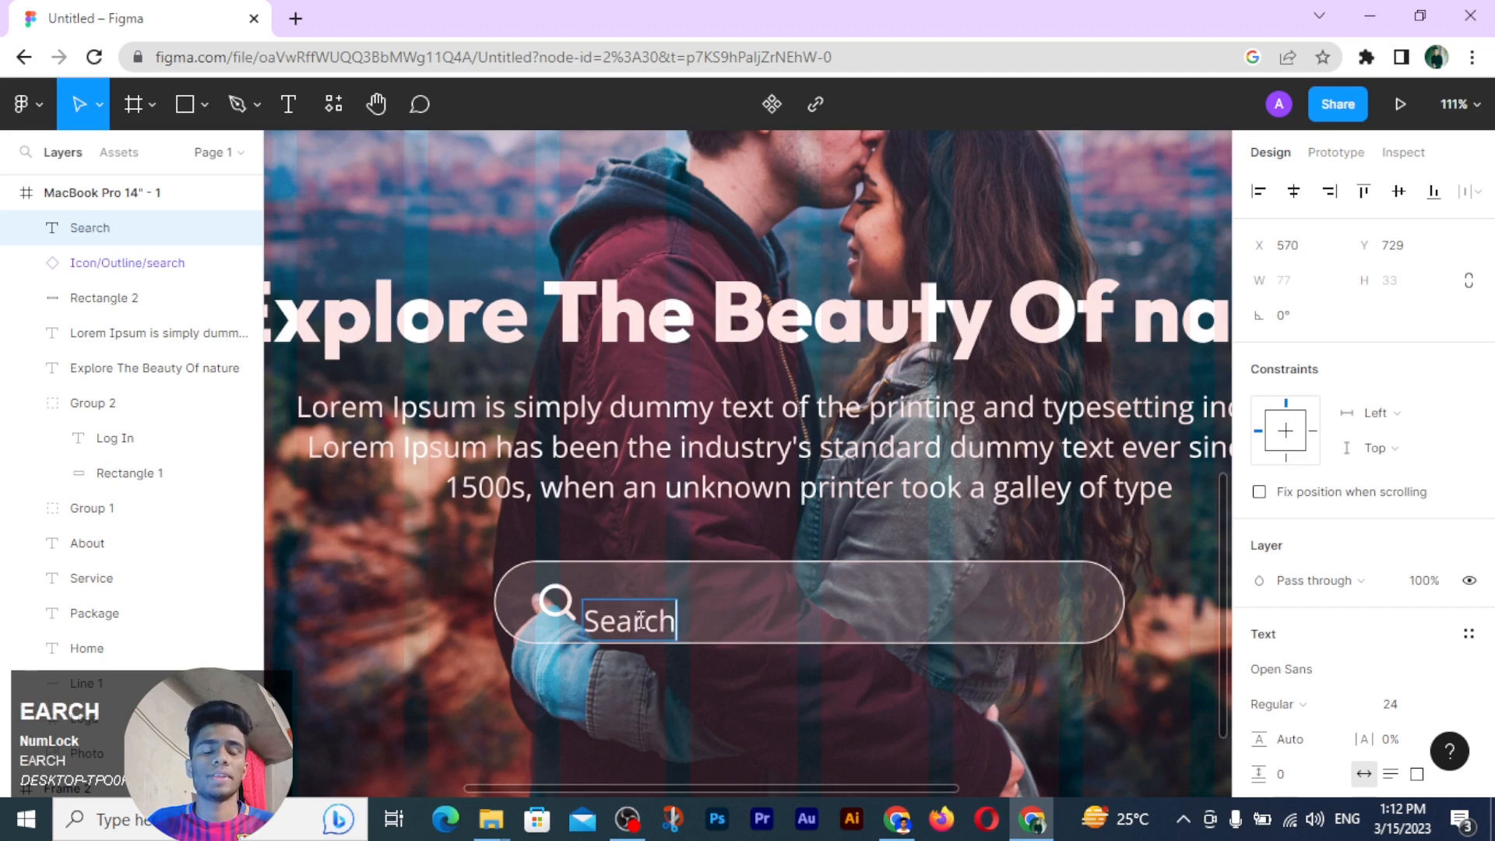
{"action": "left_click_drag", "start_coordinate": [640, 621], "coordinate": [675, 615]}
Step: Set the "Search" text's font to Poppins and move the text closer to the search icon
{"action": "left_click", "coordinate": [1309, 671]}
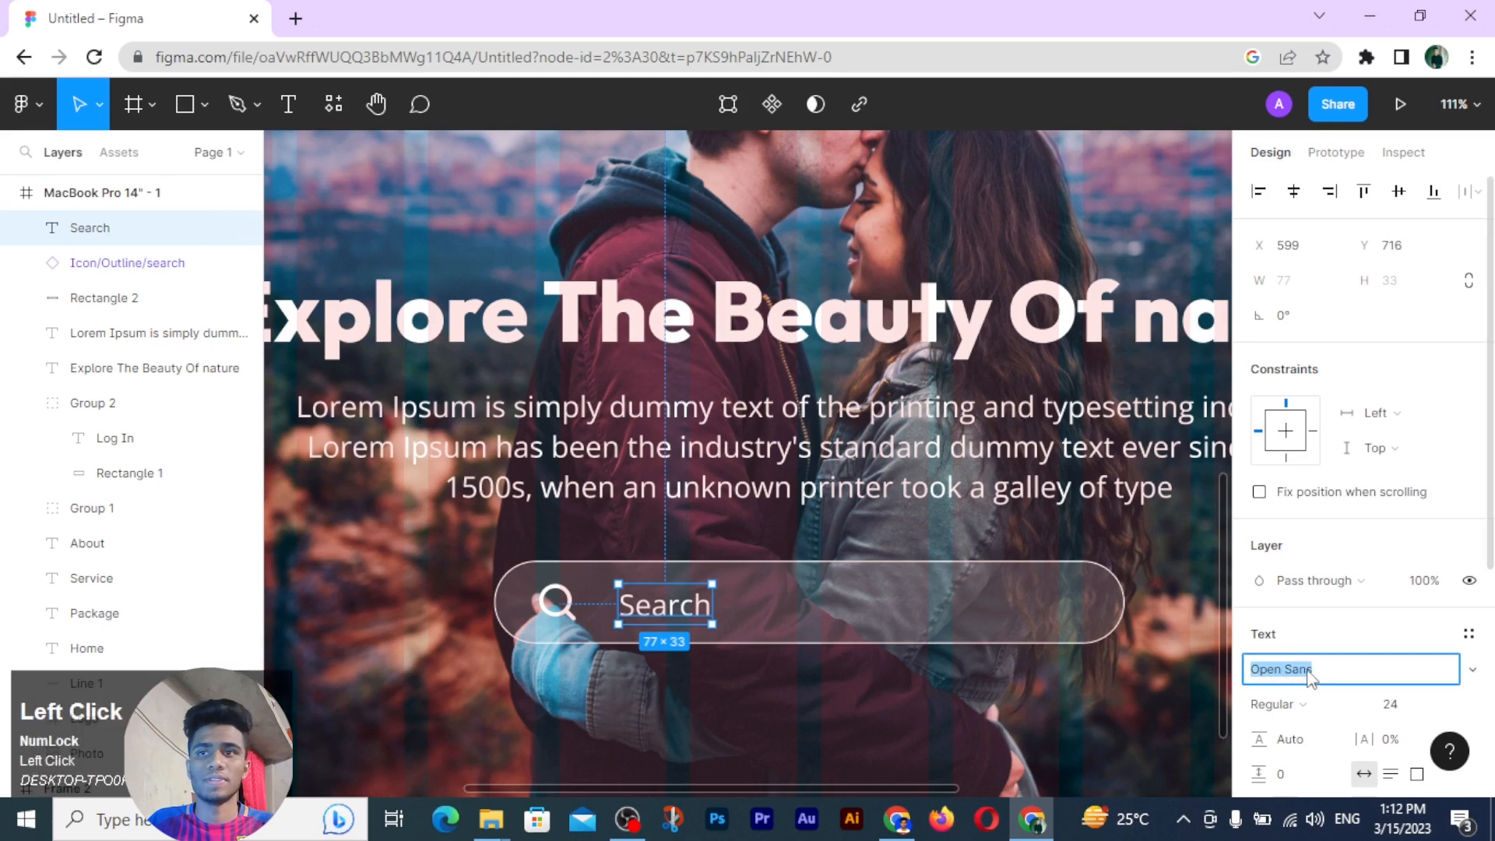
{"action": "type", "text": "p"}
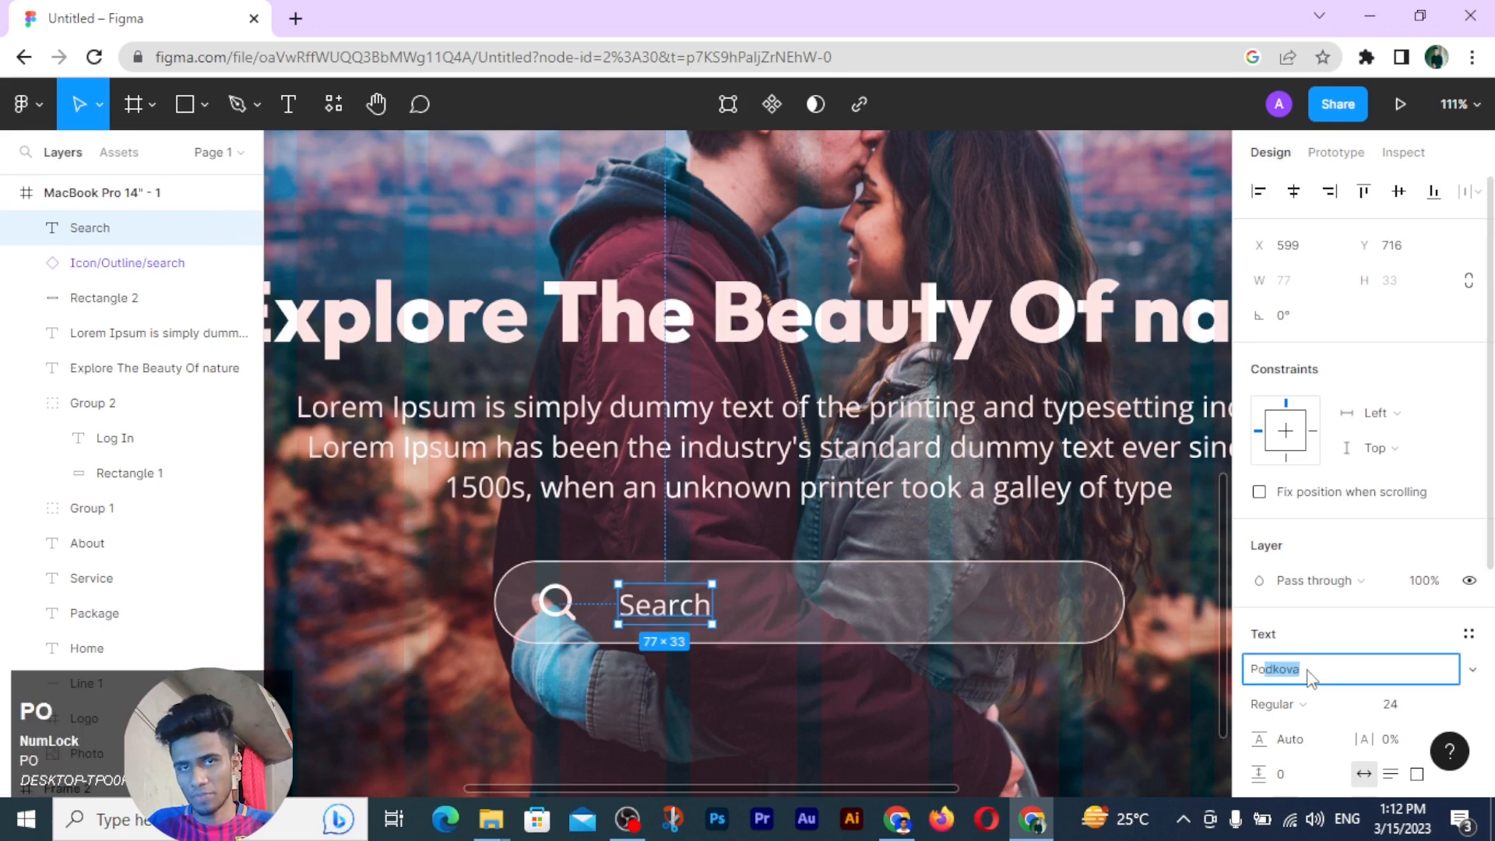
{"action": "key", "text": "Return"}
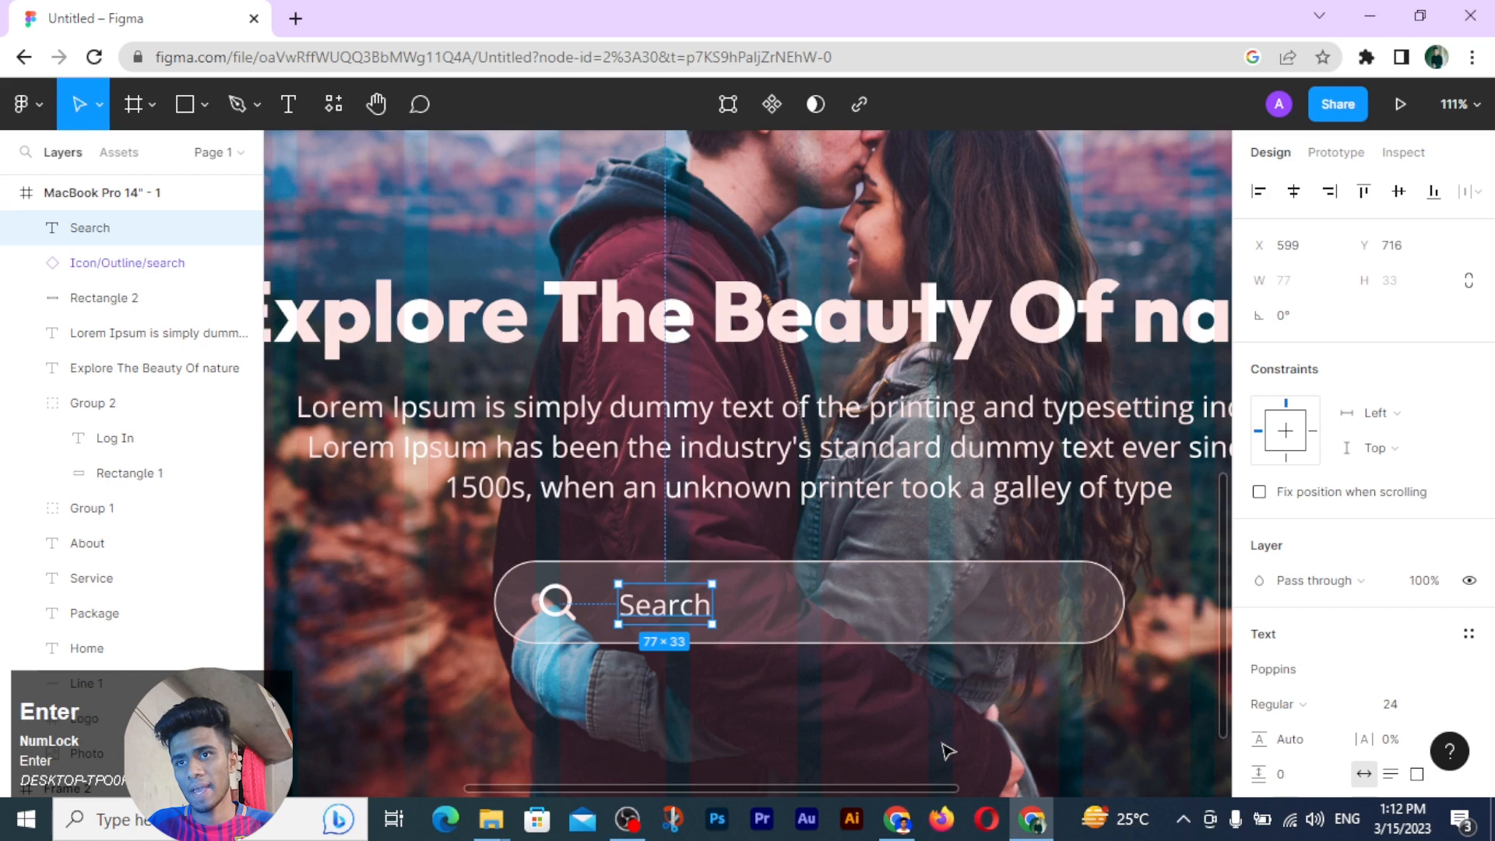
{"action": "left_click", "coordinate": [718, 682]}
{"action": "left_click_drag", "start_coordinate": [679, 623], "coordinate": [669, 619]}
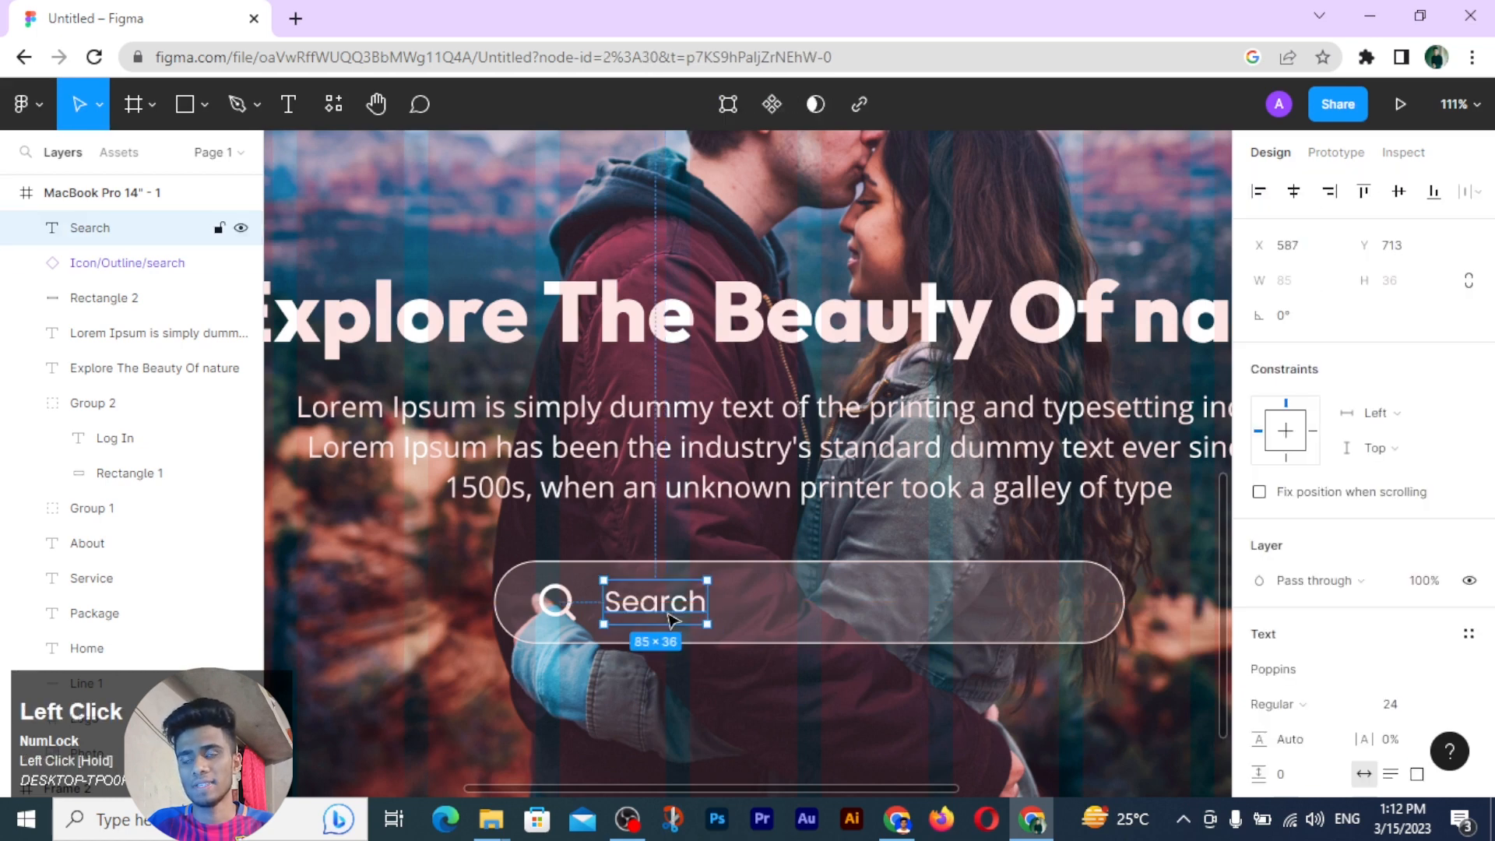
{"action": "left_click", "coordinate": [897, 819]}
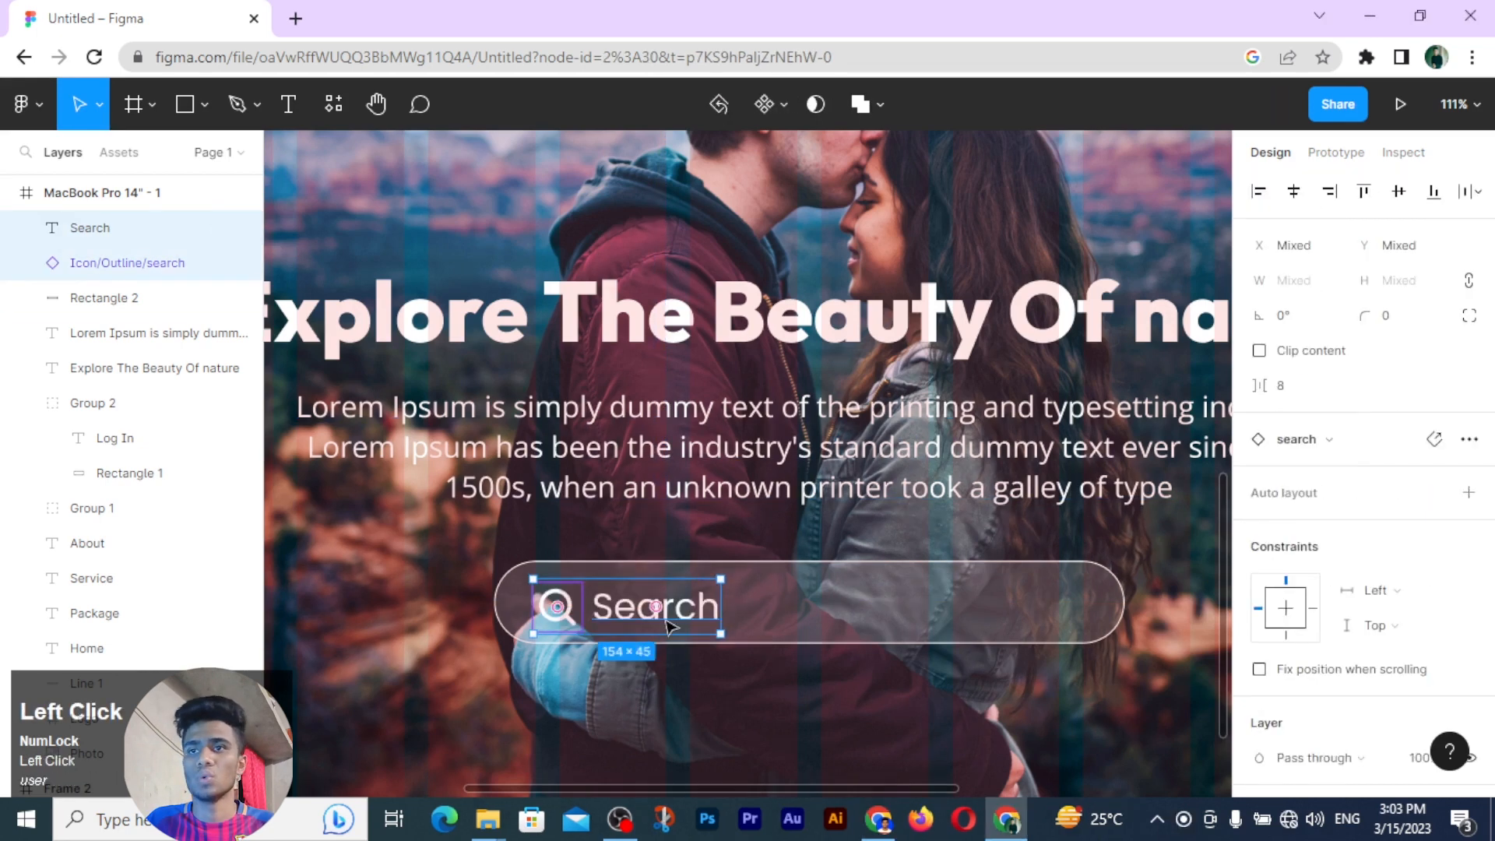
{"action": "left_click", "coordinate": [724, 534]}
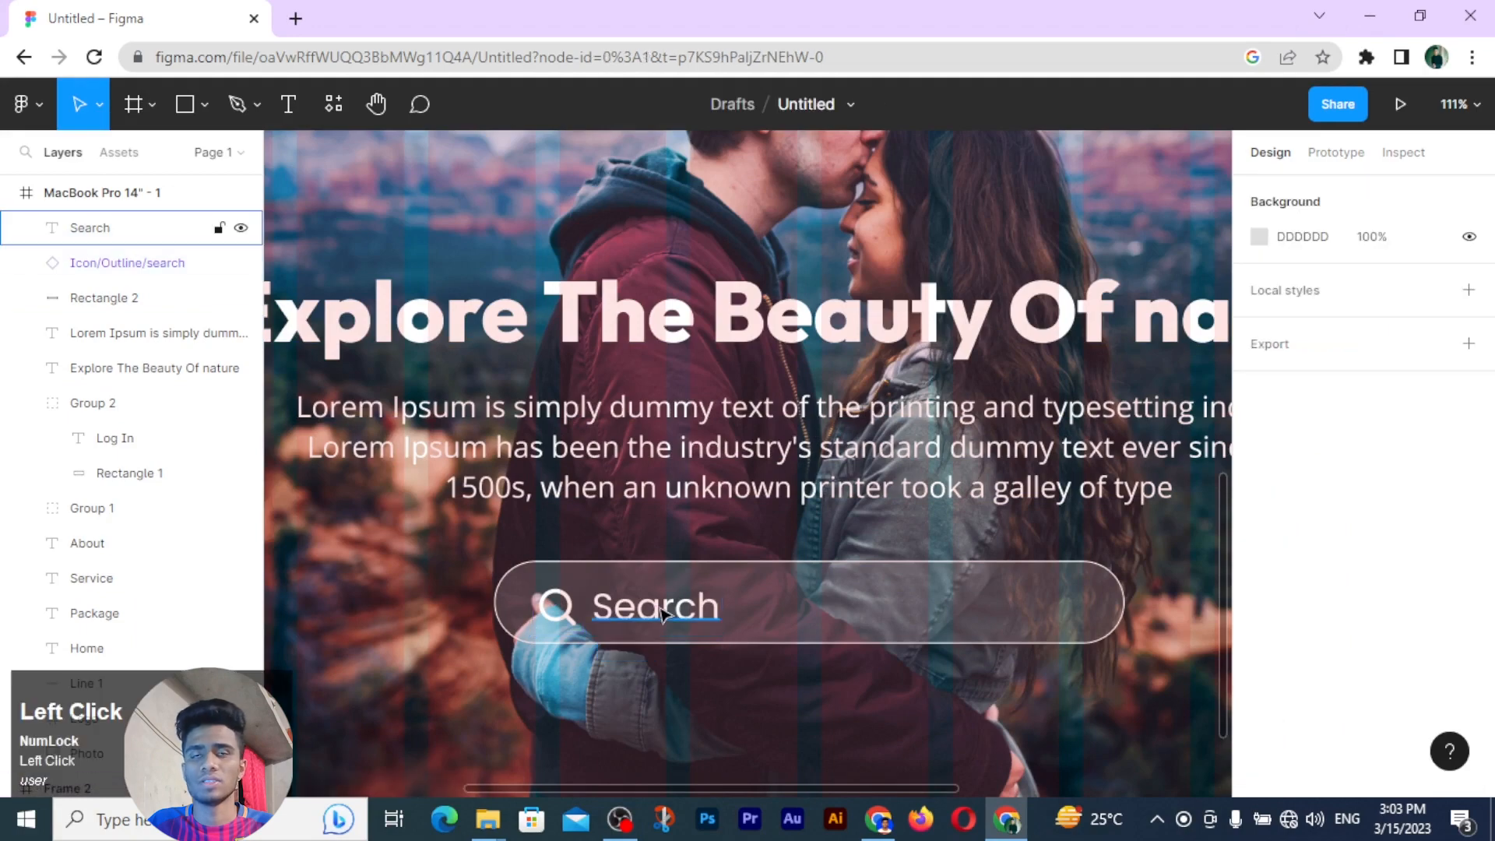
{"action": "left_click", "coordinate": [608, 603], "text": "shift"}
{"action": "left_click", "coordinate": [555, 610]}
{"action": "left_click", "coordinate": [761, 545]}
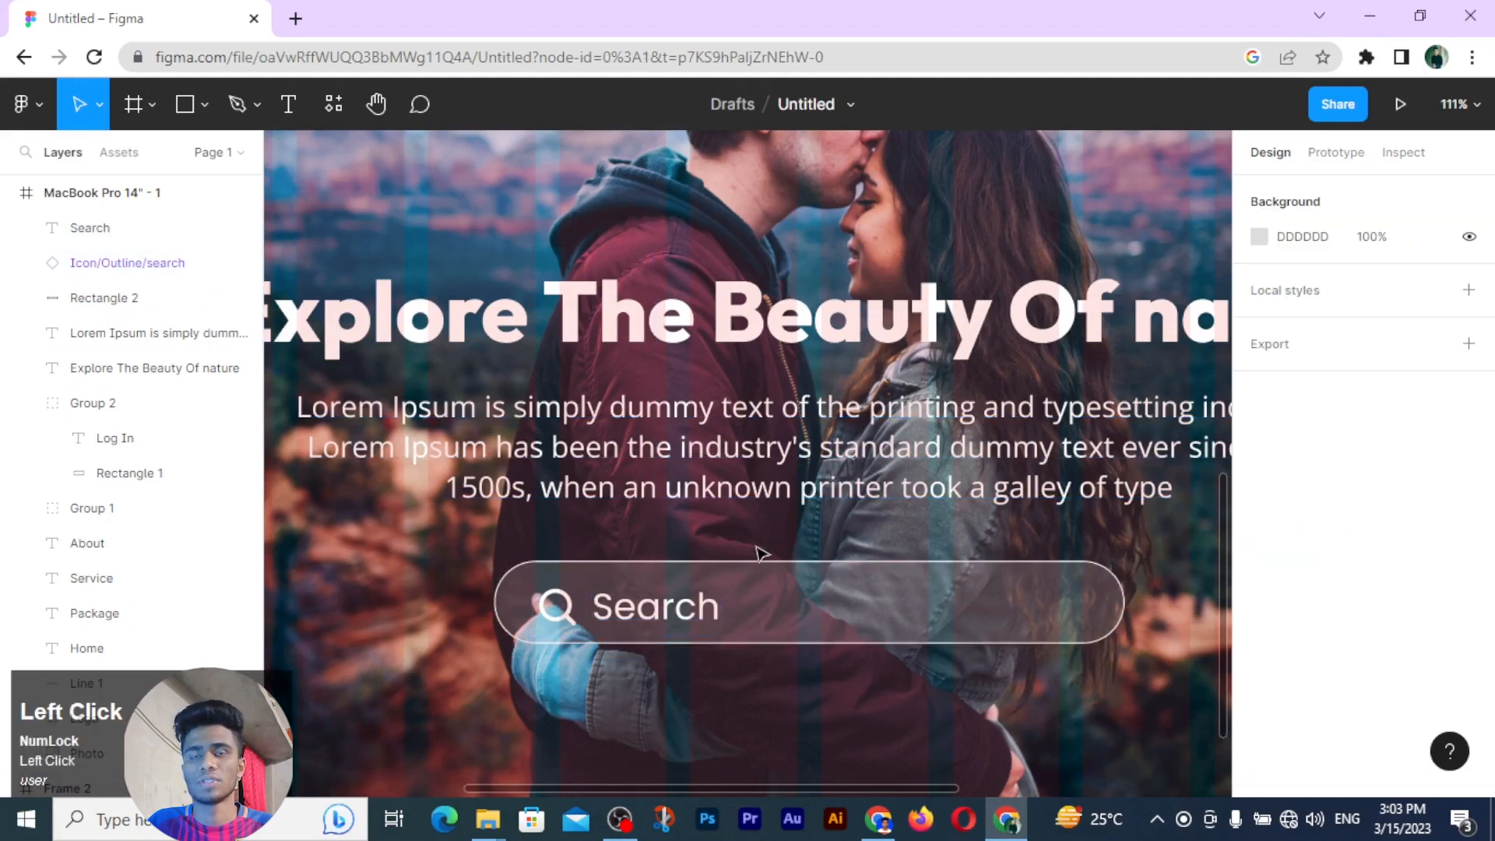
Step: Copy the close-circle icon from Frame 2 into the far end of the rounded search rectangle
{"action": "left_click", "coordinate": [697, 506]}
{"action": "scroll", "coordinate": [701, 508], "scroll_direction": "down", "scroll_amount": 5, "text": "ctrl"}
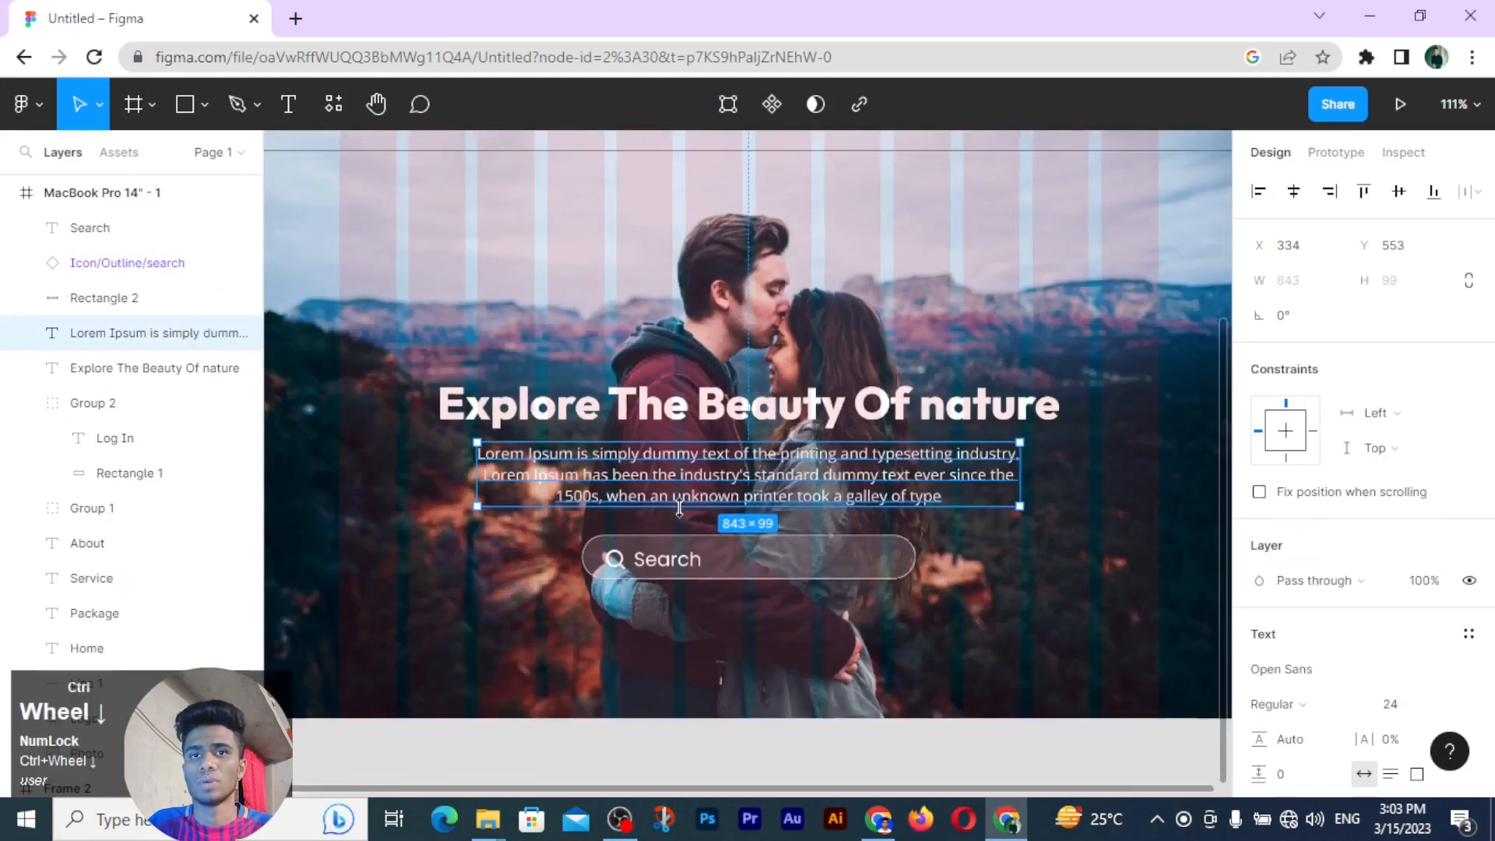
{"action": "scroll", "coordinate": [609, 203], "scroll_direction": "up", "scroll_amount": 1}
{"action": "left_click", "coordinate": [548, 164]}
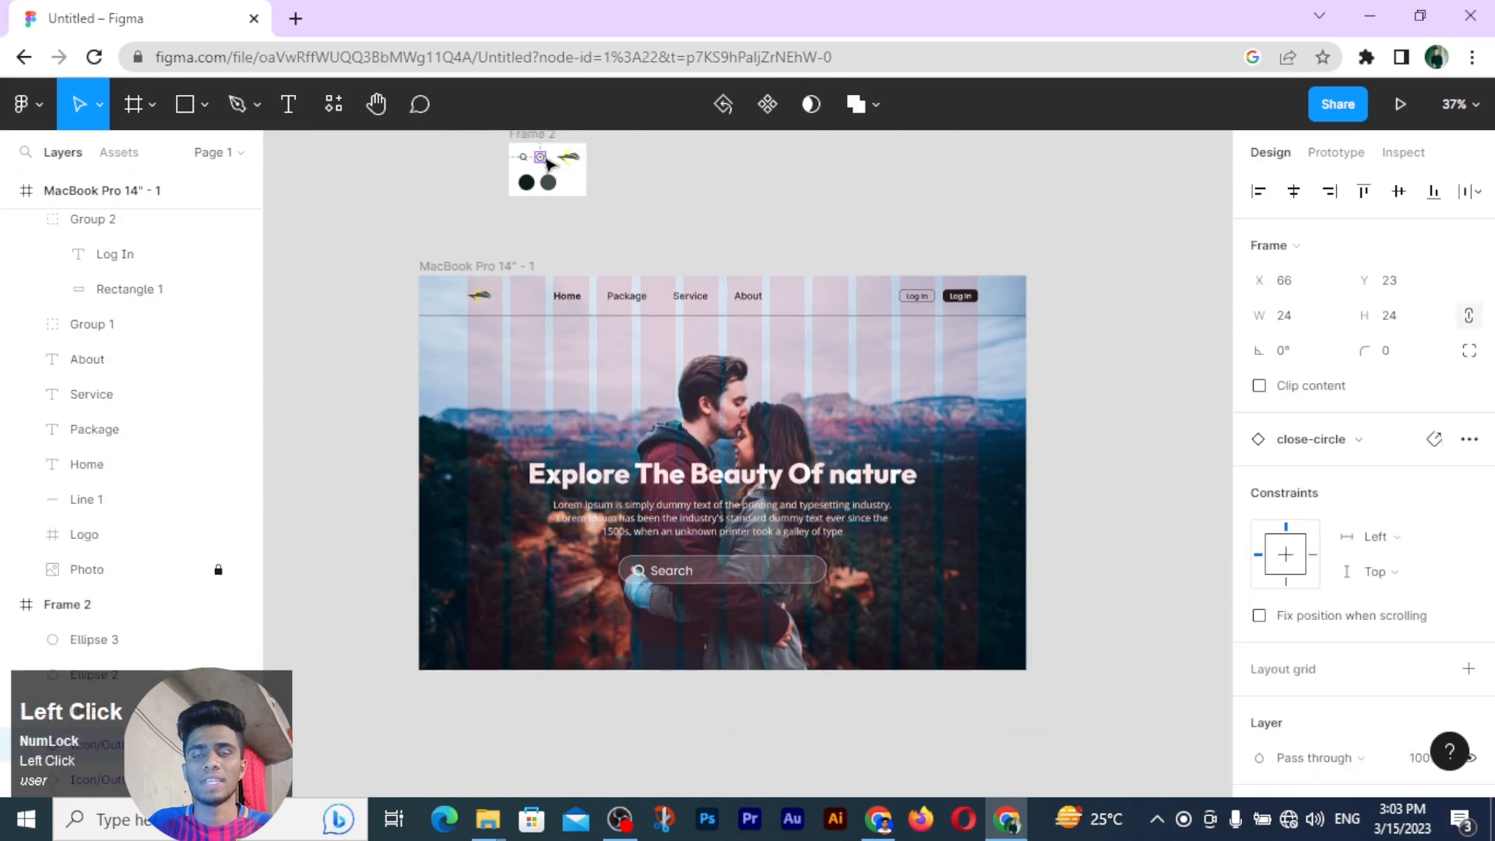
{"action": "left_click_drag", "start_coordinate": [541, 158], "coordinate": [810, 575]}
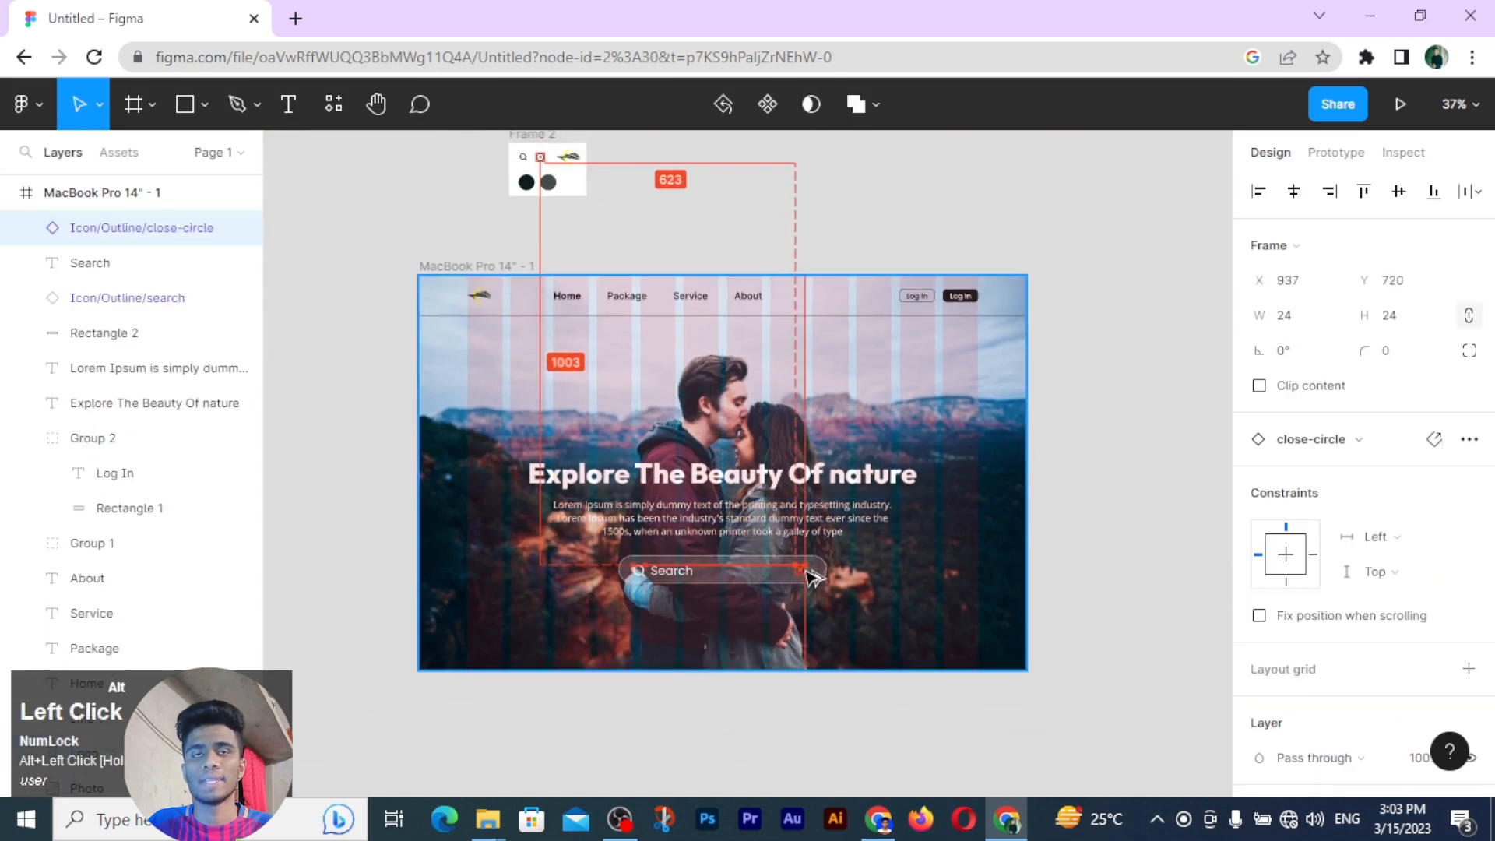
{"action": "scroll", "coordinate": [806, 575], "scroll_direction": "up", "scroll_amount": 5, "text": "ctrl"}
{"action": "left_click_drag", "start_coordinate": [810, 595], "coordinate": [875, 609]}
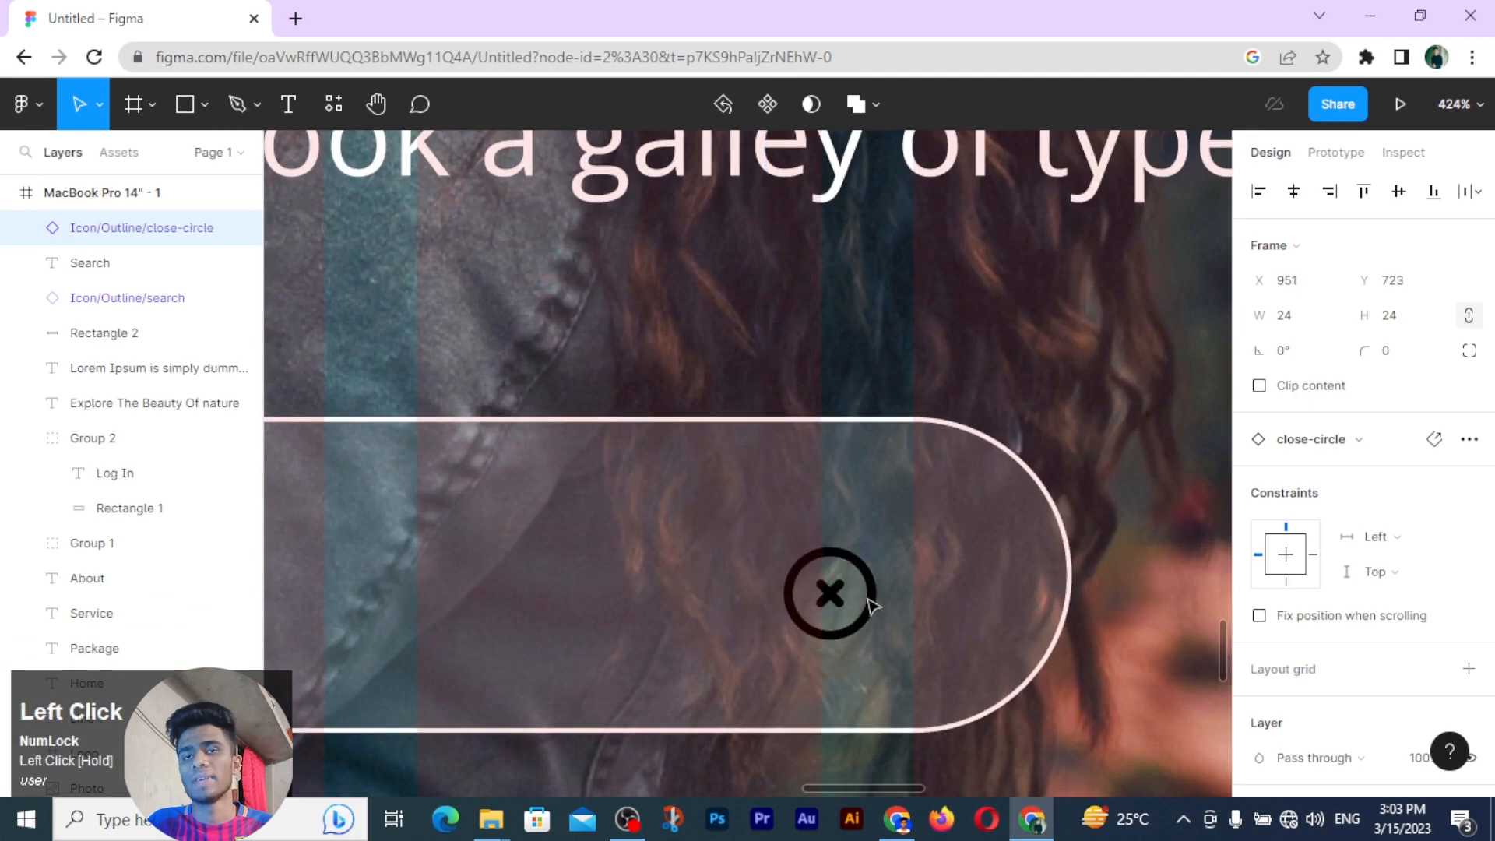
Step: Change the copied close-circle icon's dark colour to white, FFFFFF
{"action": "scroll", "coordinate": [1257, 539], "scroll_direction": "down", "scroll_amount": 5}
{"action": "left_click", "coordinate": [1260, 573]}
{"action": "left_click_drag", "start_coordinate": [1009, 286], "coordinate": [887, 216]}
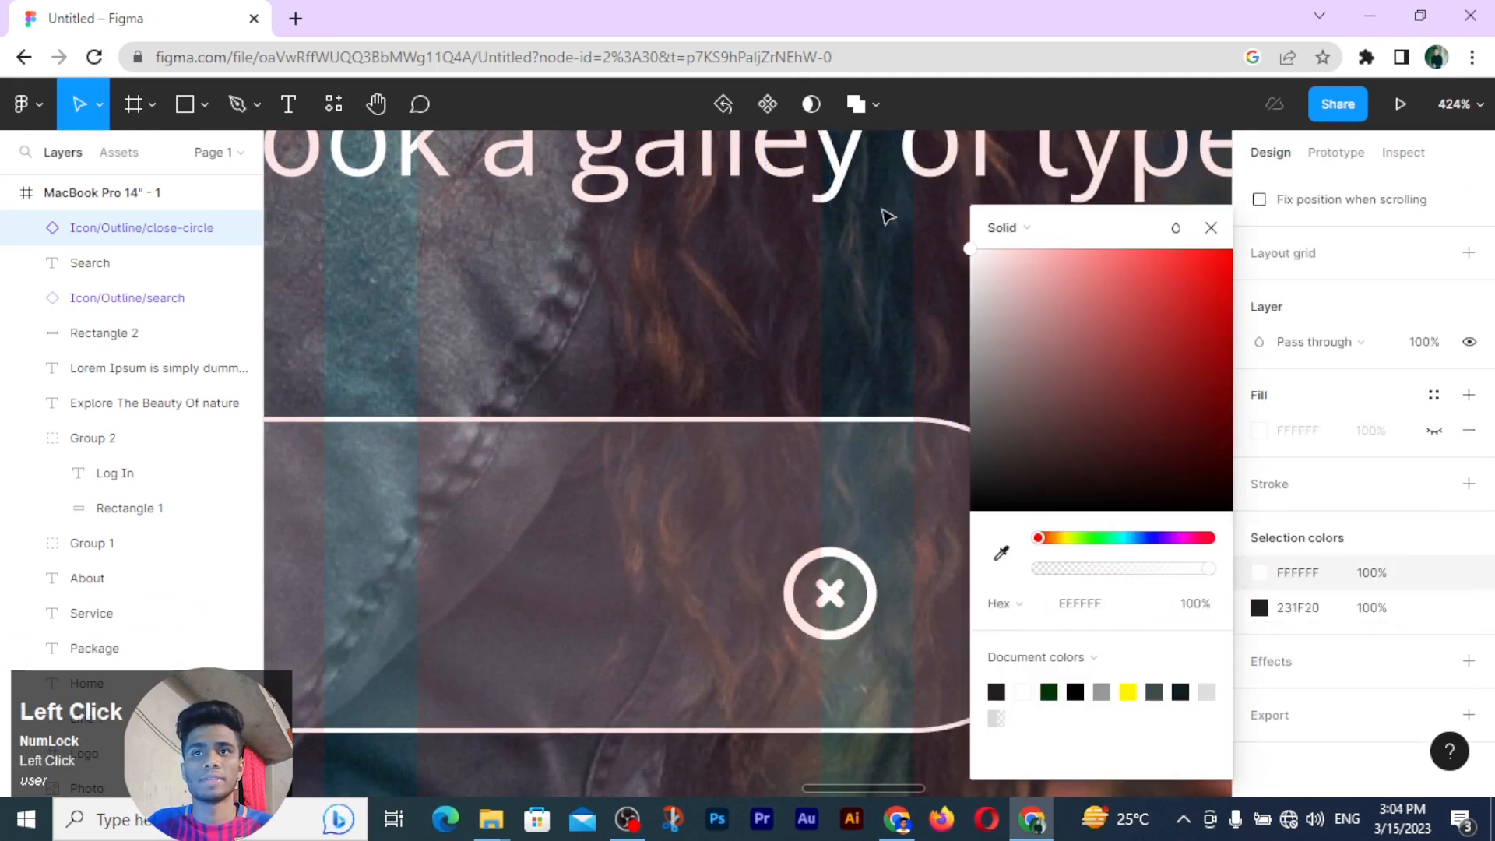
Step: Resize the close-circle icon to 40 by 40 with its proportions locked
{"action": "scroll", "coordinate": [1331, 327], "scroll_direction": "up", "scroll_amount": 5}
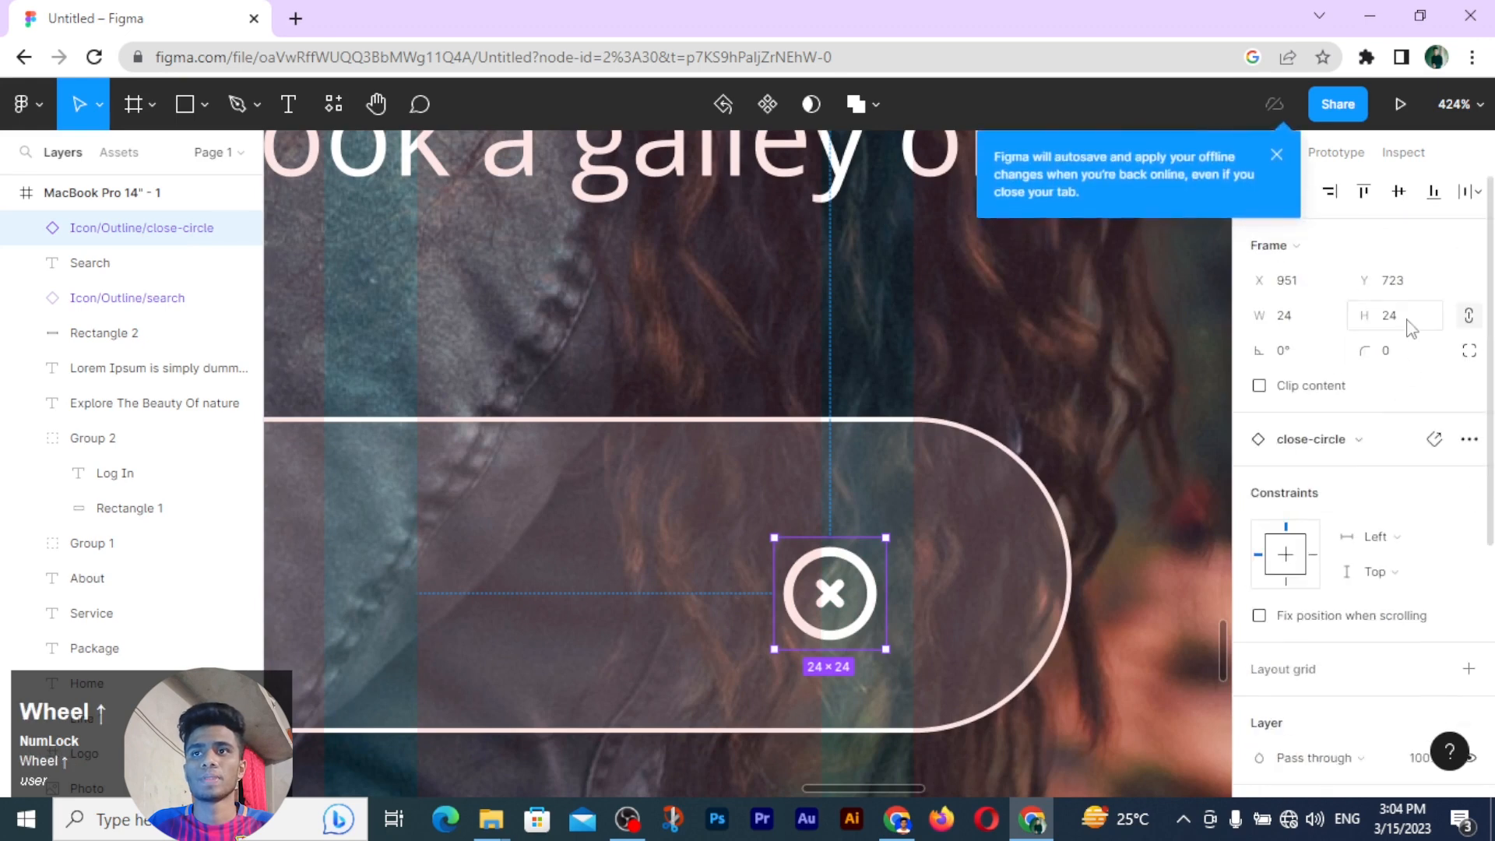
{"action": "left_click", "coordinate": [1402, 316]}
{"action": "type", "text": "40"}
{"action": "key", "text": "Return"}
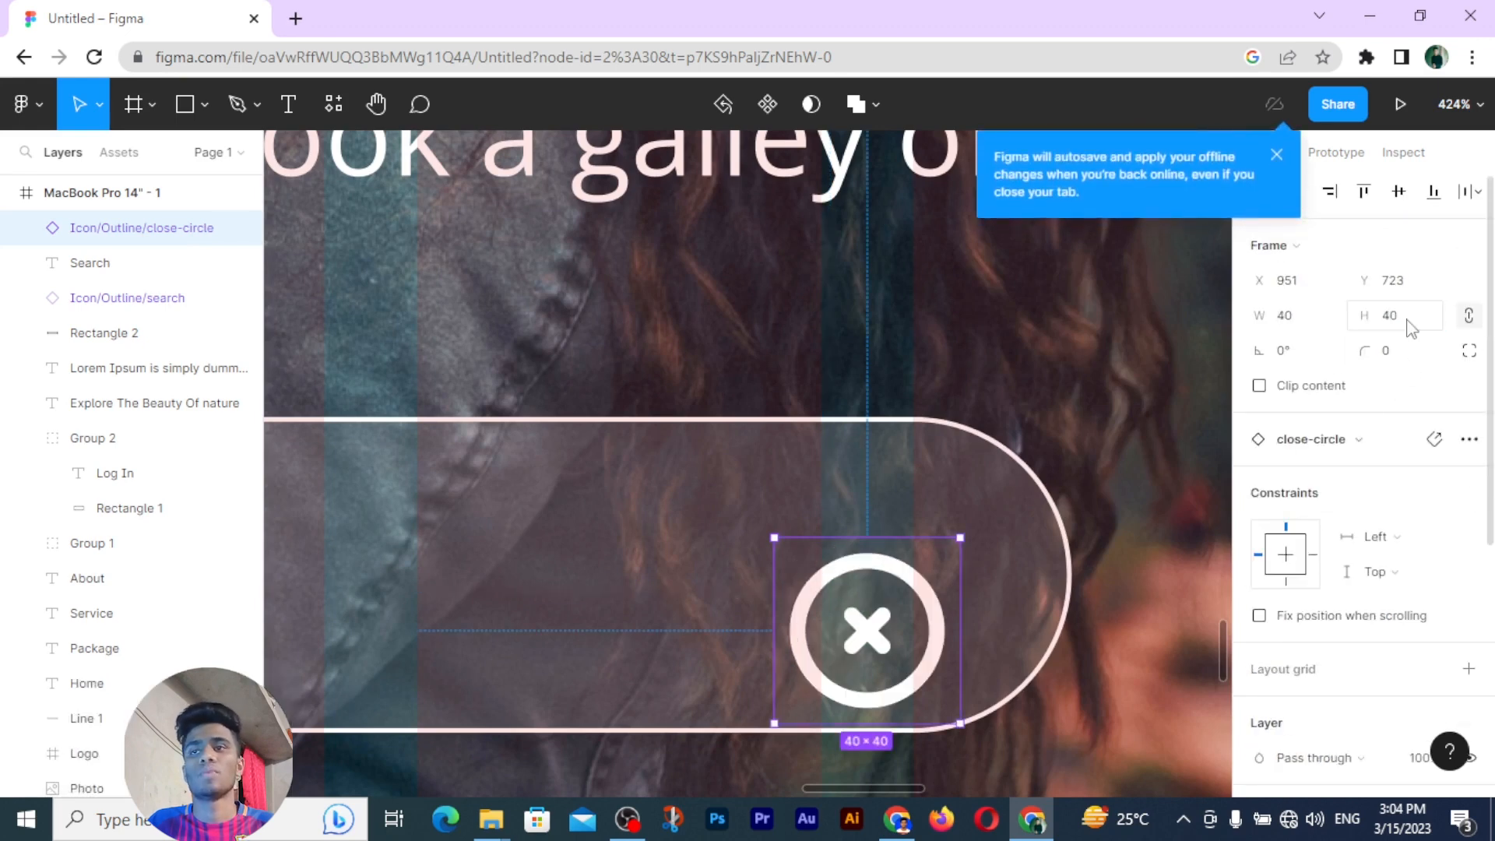
{"action": "left_click", "coordinate": [1277, 154]}
Step: Position the close-circle icon near the right end of the rounded rectangle, vertically centred in it, at X 943, Y 711
{"action": "left_click_drag", "start_coordinate": [867, 647], "coordinate": [849, 592]}
{"action": "key", "text": "alt"}
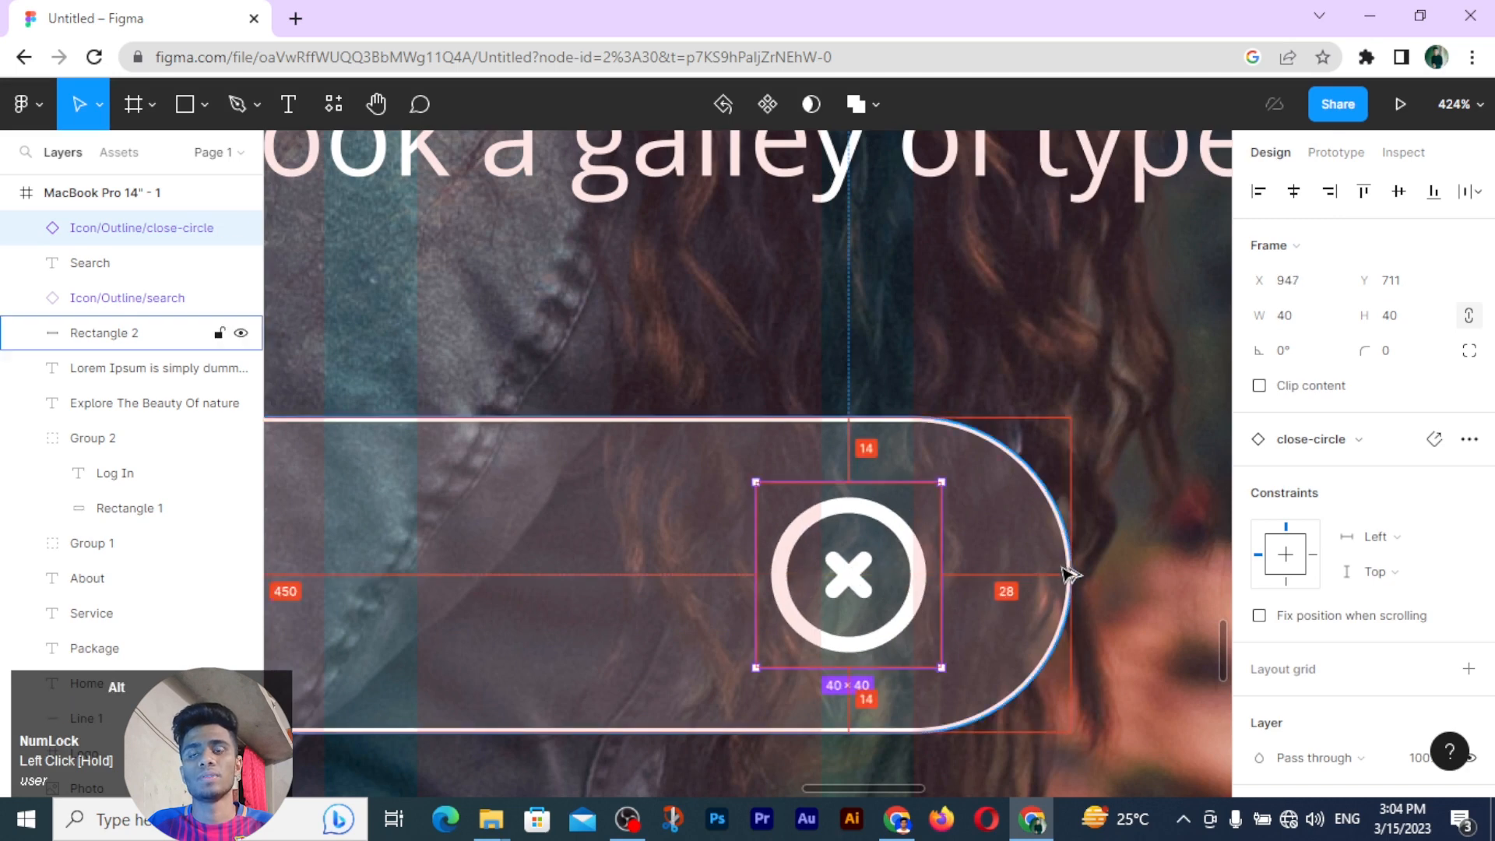
{"action": "scroll", "coordinate": [1068, 574], "scroll_direction": "up", "scroll_amount": 1}
{"action": "key", "text": "alt+Right"}
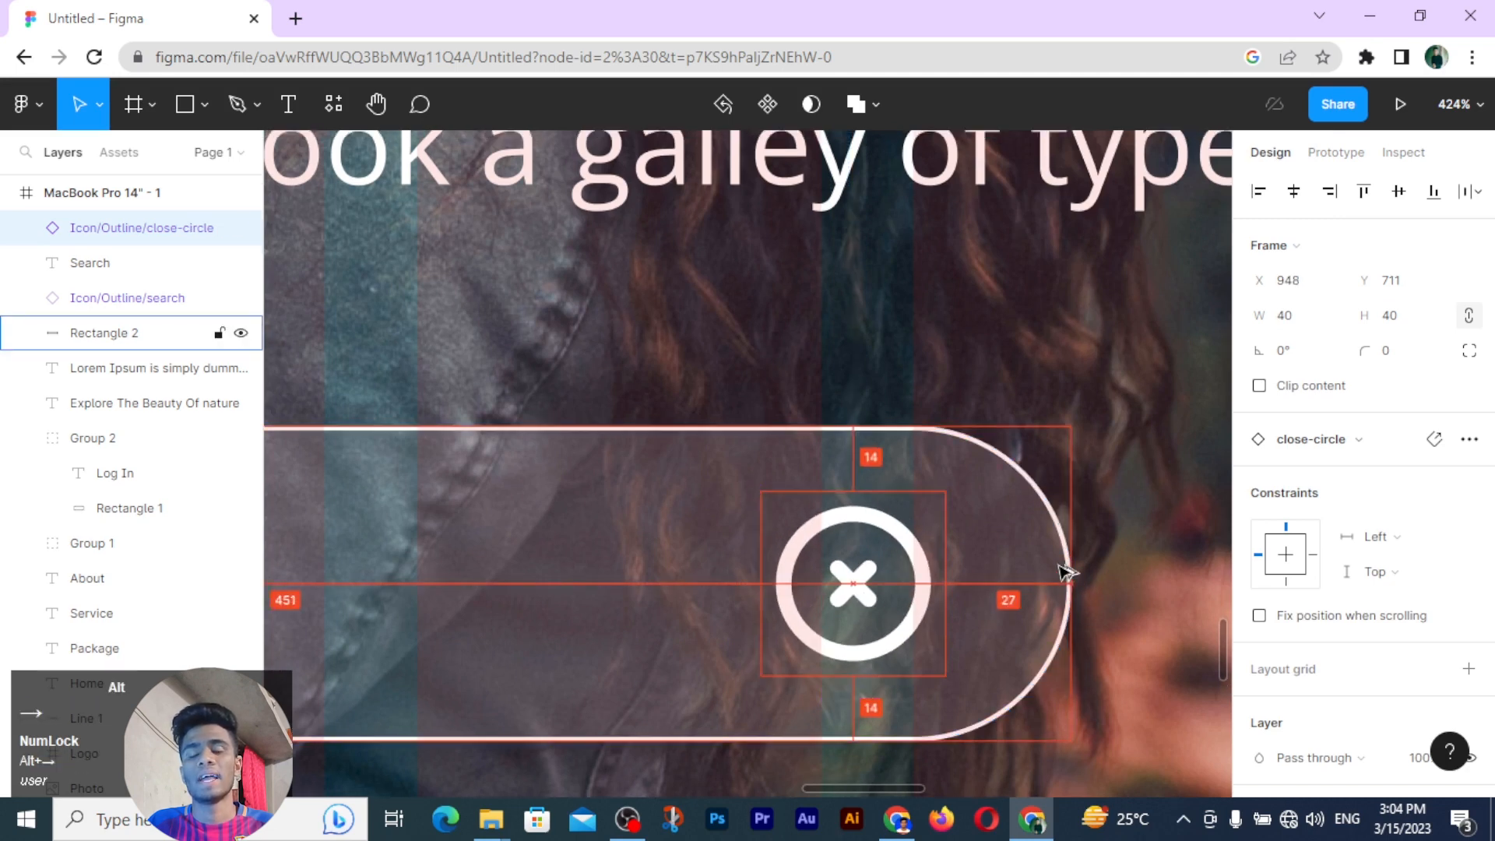
{"action": "key", "text": "alt+Right"}
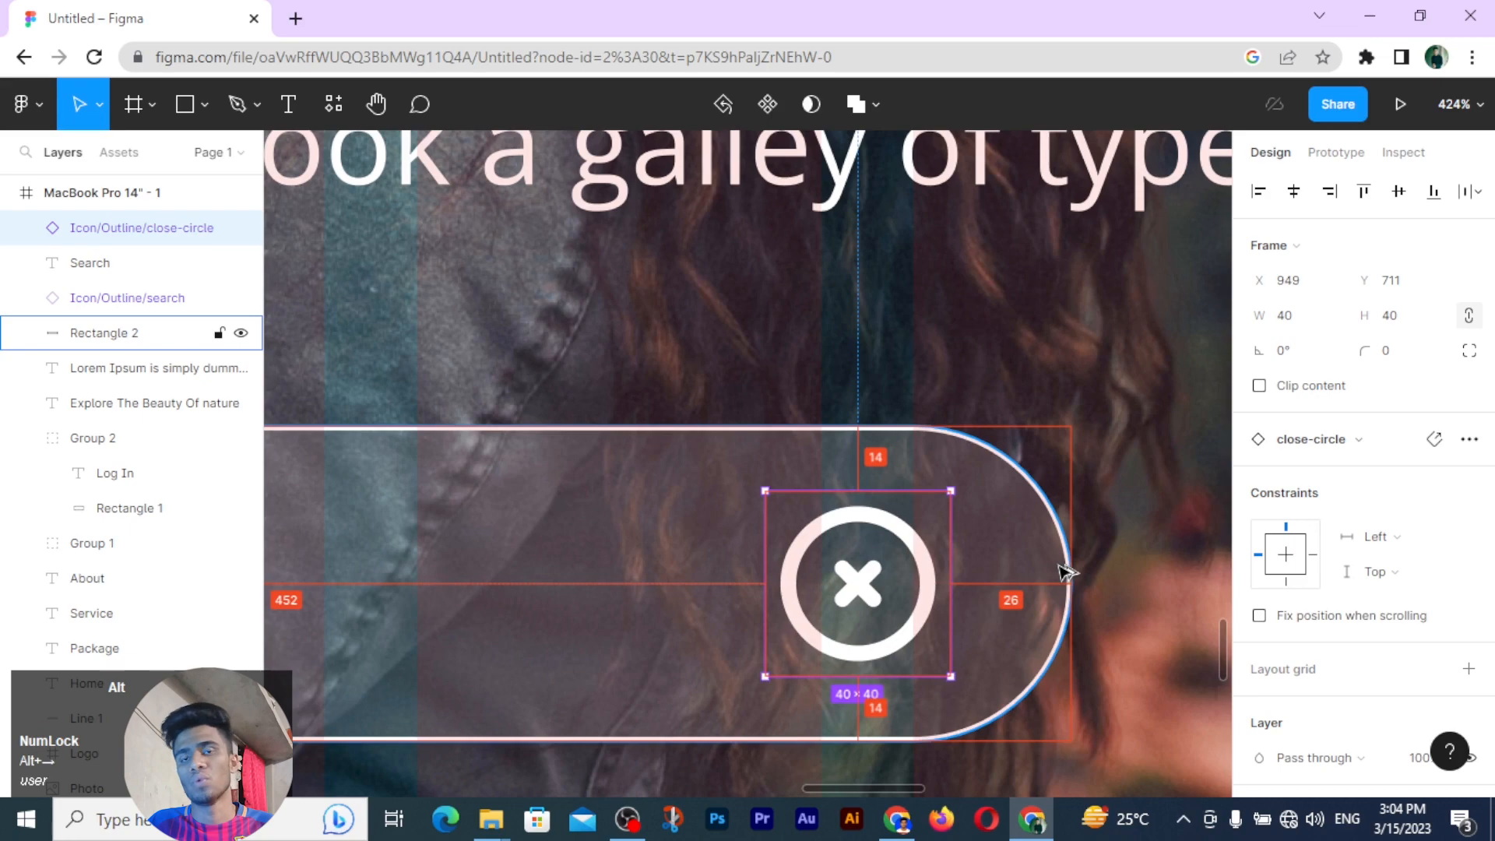
{"action": "key", "text": "alt+Left"}
{"action": "key", "text": "alt+Left"}
{"action": "key", "text": "alt+Left"}
{"action": "key", "text": "alt+Left"}
{"action": "key", "text": "alt+Left"}
{"action": "key", "text": "alt+Left"}
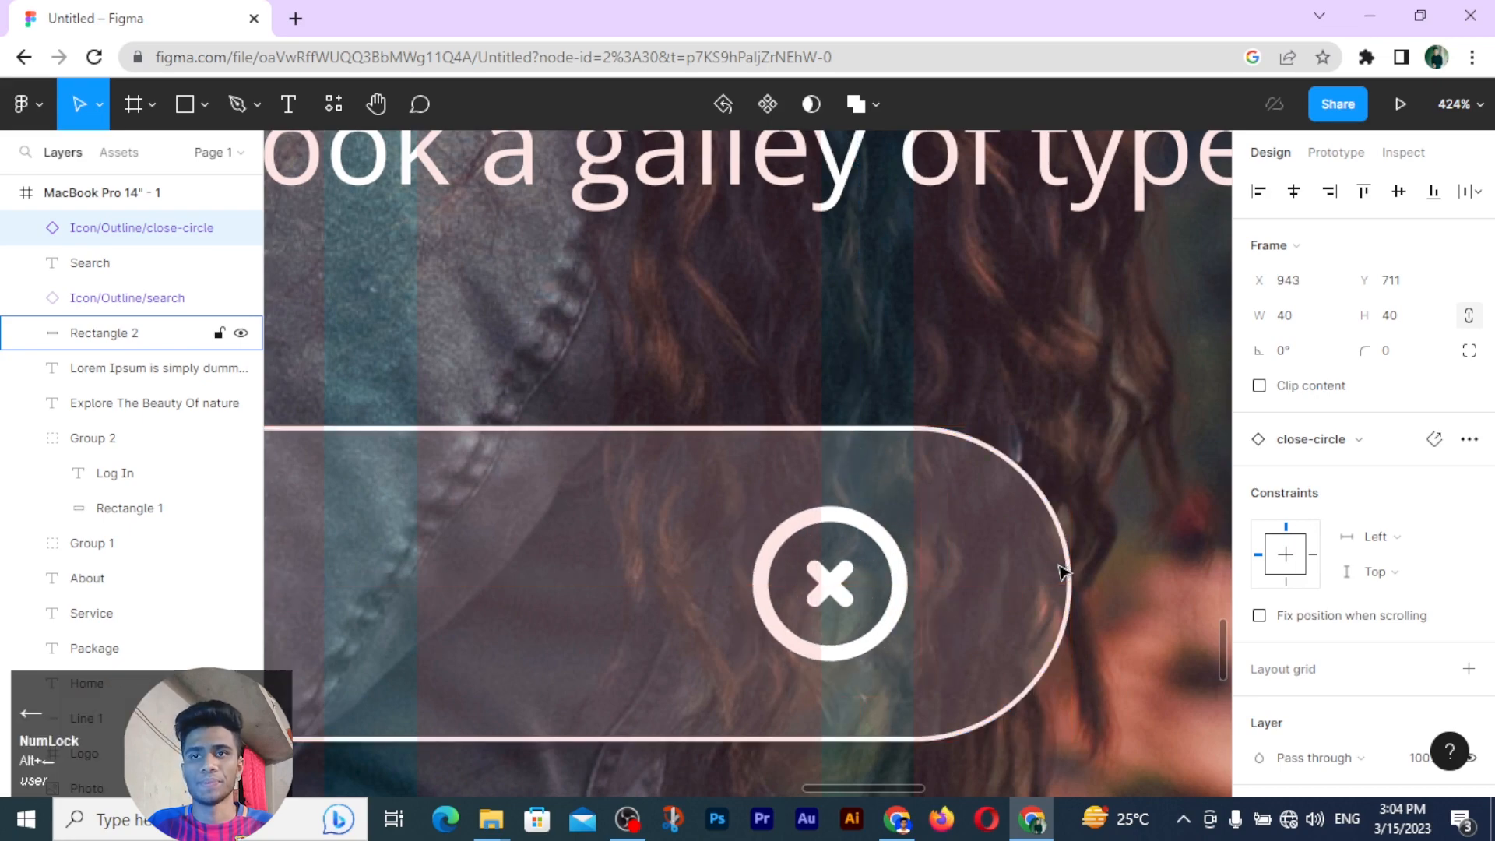
Step: Group the rounded rectangle, both icons and the "Search" text, and name the group "Search bar"
{"action": "left_click", "coordinate": [1062, 433]}
{"action": "scroll", "coordinate": [1054, 434], "scroll_direction": "down", "scroll_amount": 6}
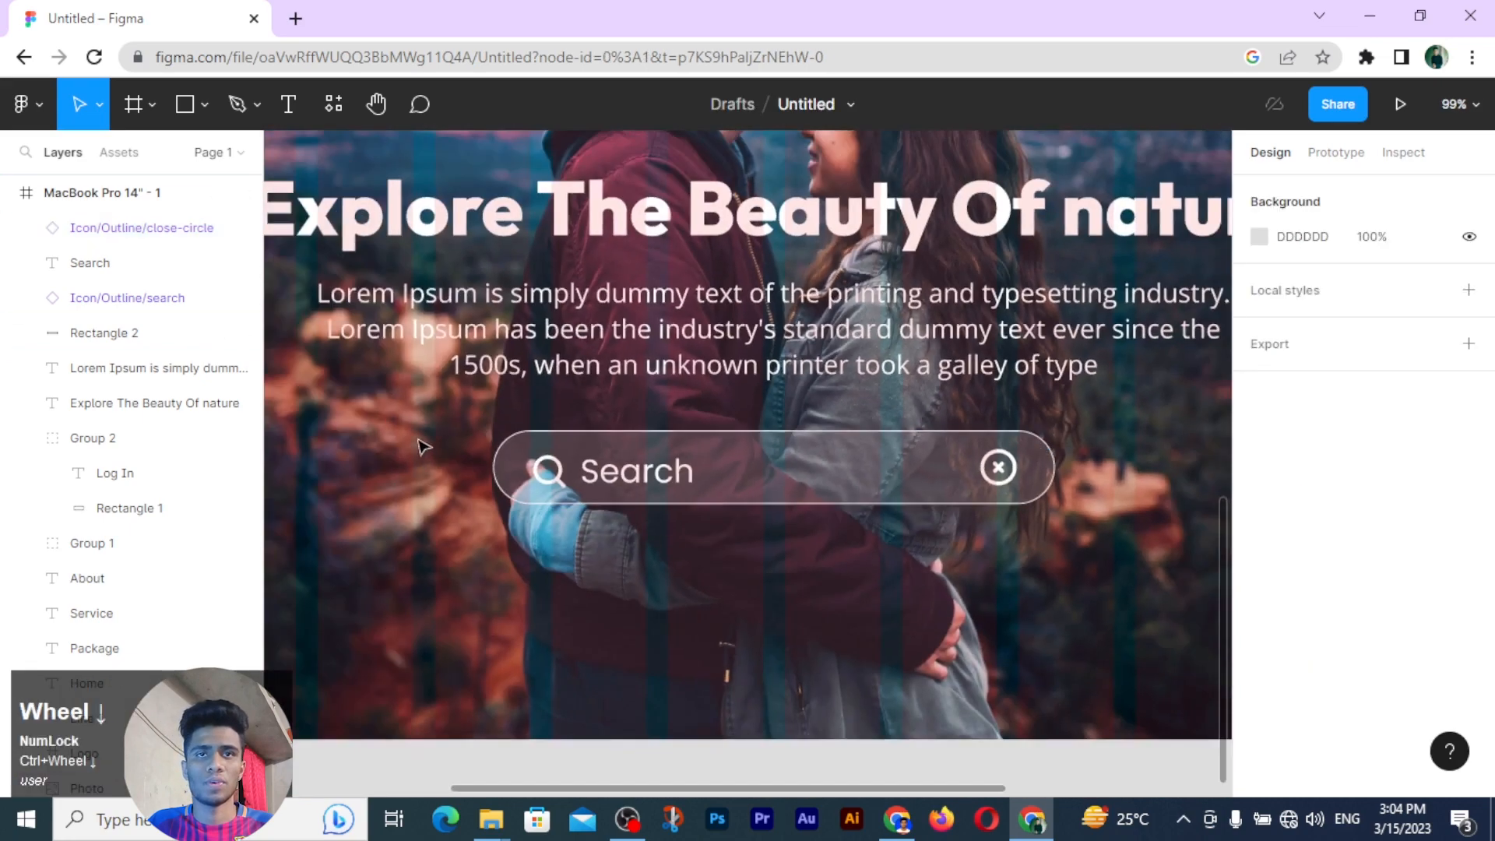
{"action": "left_click_drag", "start_coordinate": [425, 444], "coordinate": [1135, 517]}
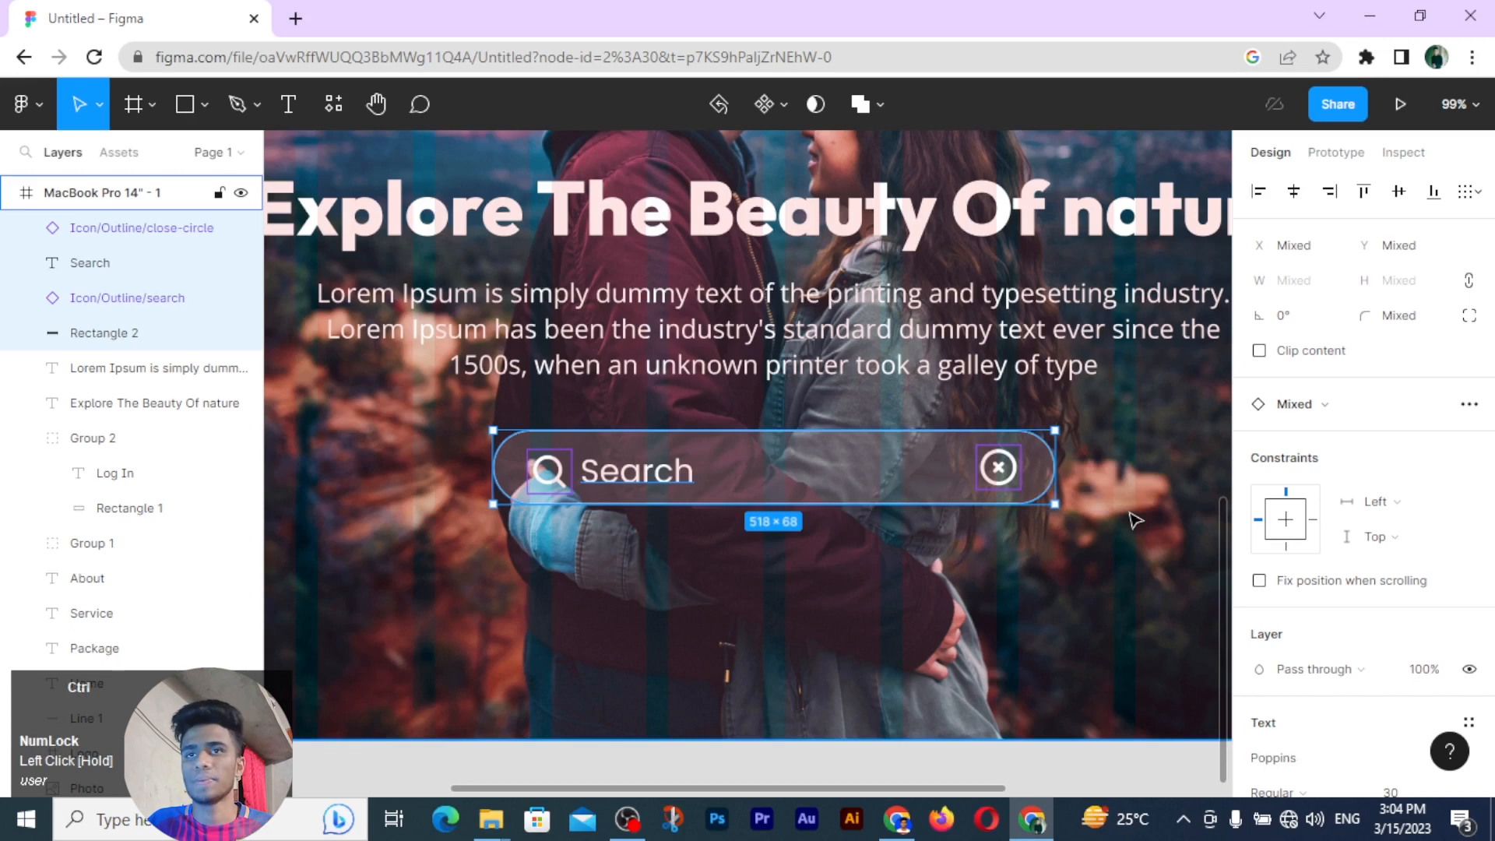
{"action": "key", "text": "ctrl+g"}
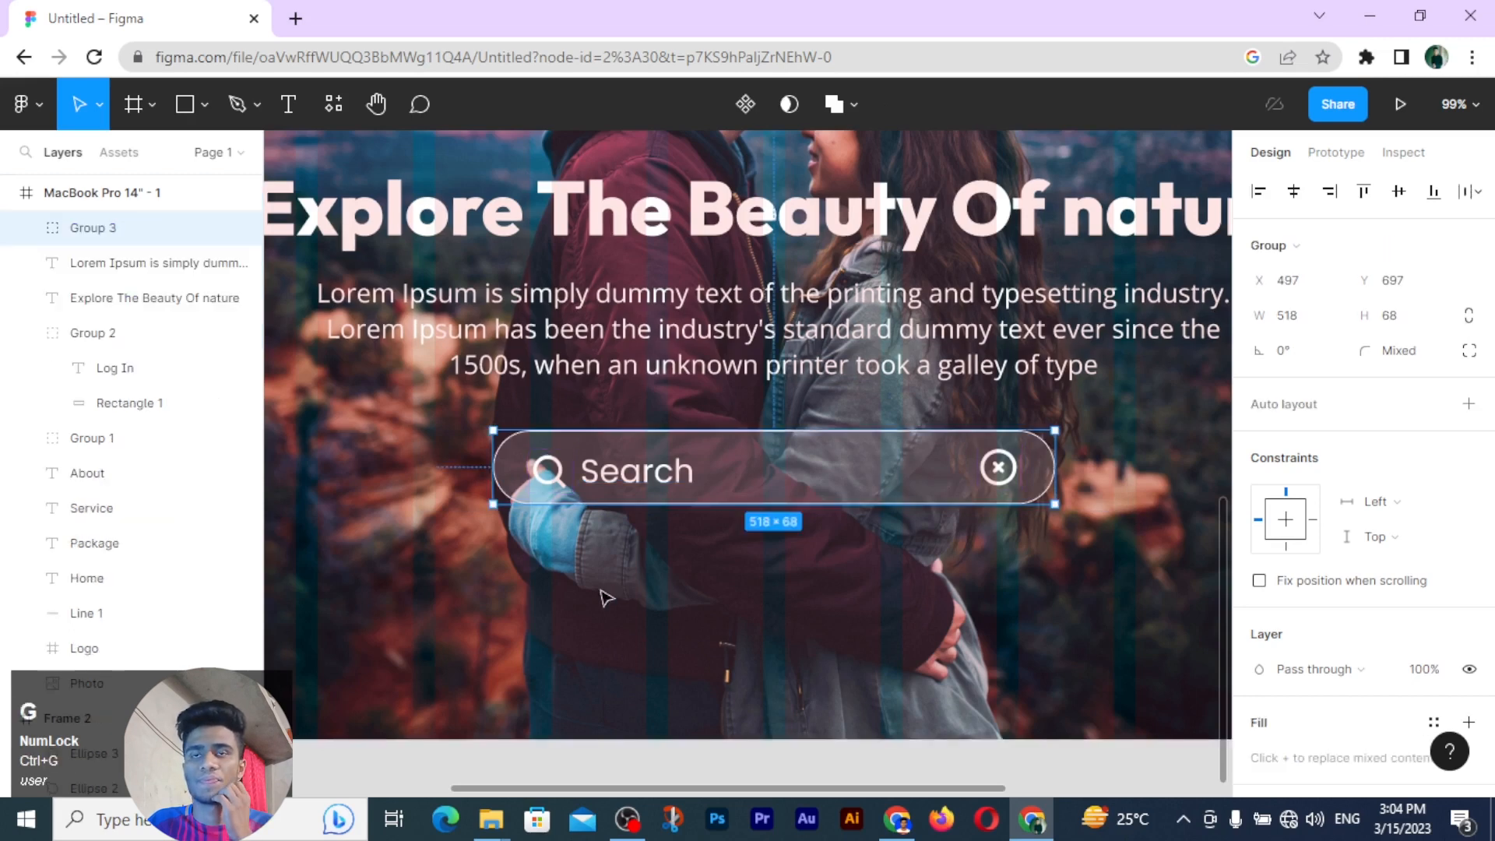
{"action": "double_click", "coordinate": [105, 227]}
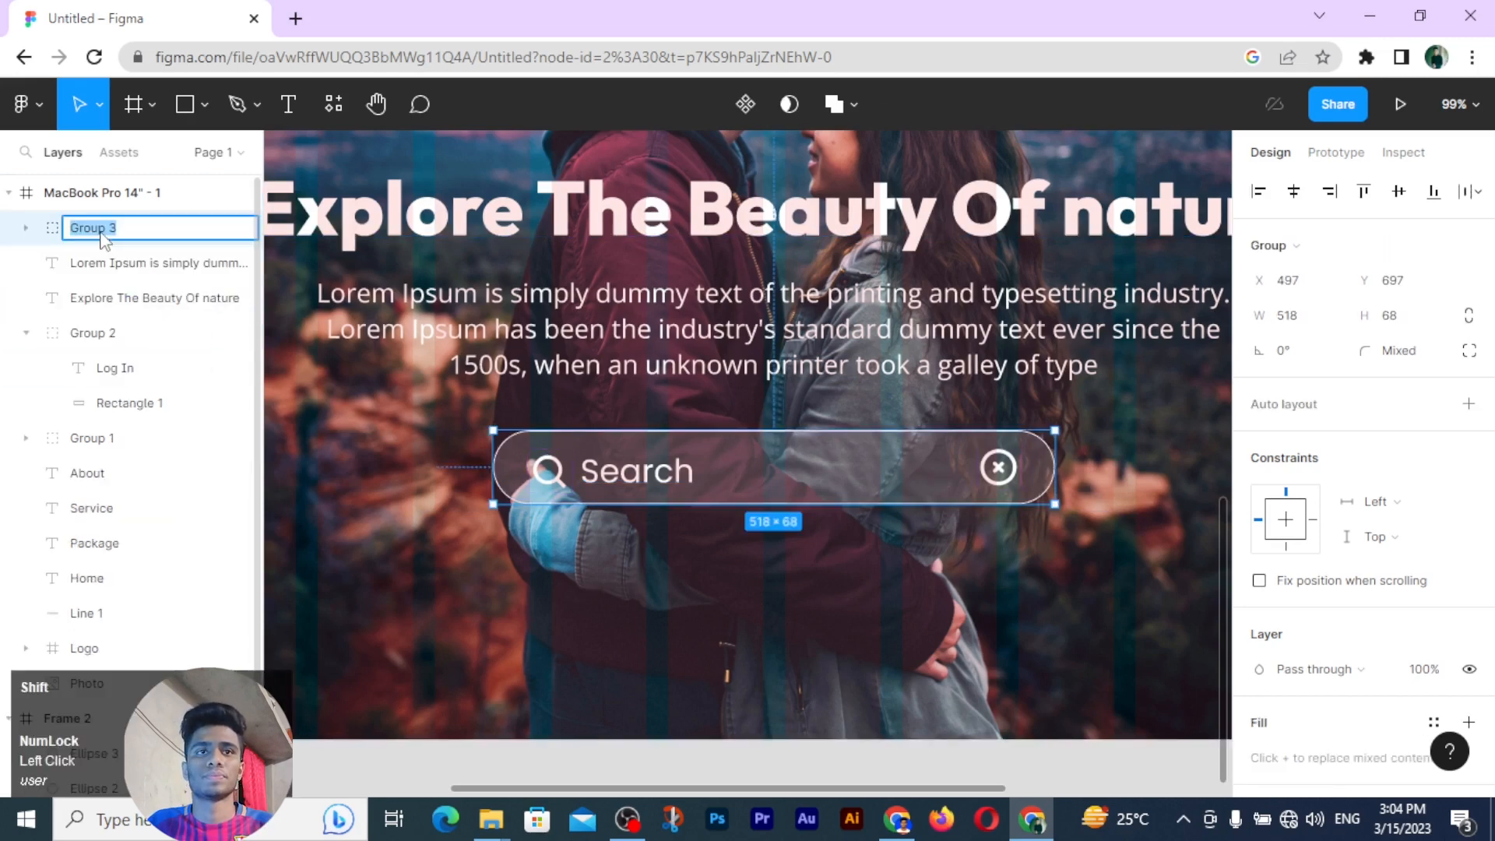
{"action": "type", "text": "Search bar"}
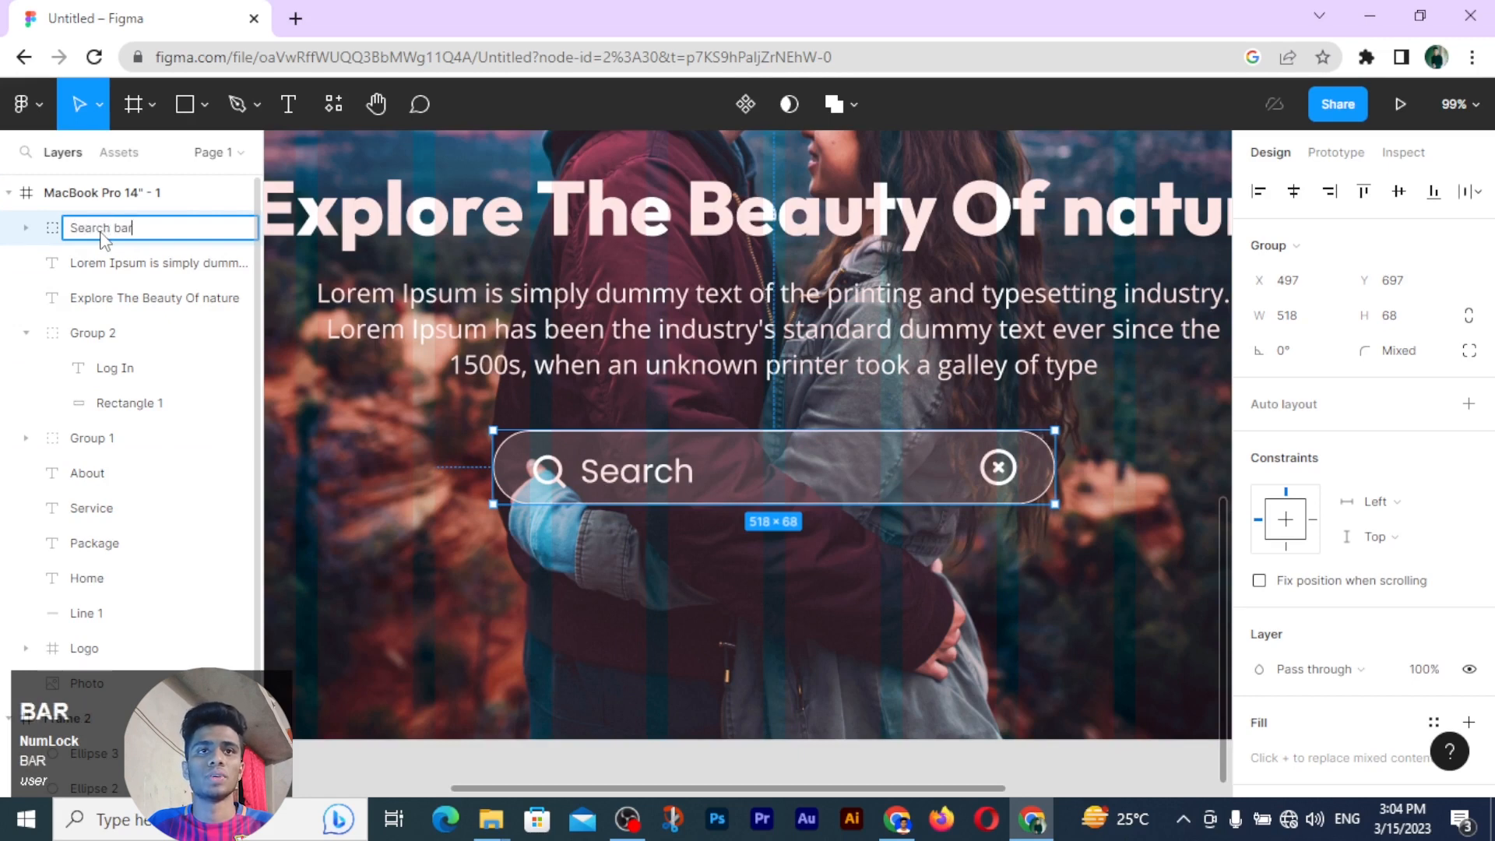
{"action": "key", "text": "Return"}
Step: Group the heading, paragraph and search bar together, and centre the group vertically in the MacBook frame
{"action": "left_click_drag", "start_coordinate": [616, 591], "coordinate": [748, 238]}
{"action": "scroll", "coordinate": [913, 334], "scroll_direction": "down", "scroll_amount": 4, "text": "ctrl"}
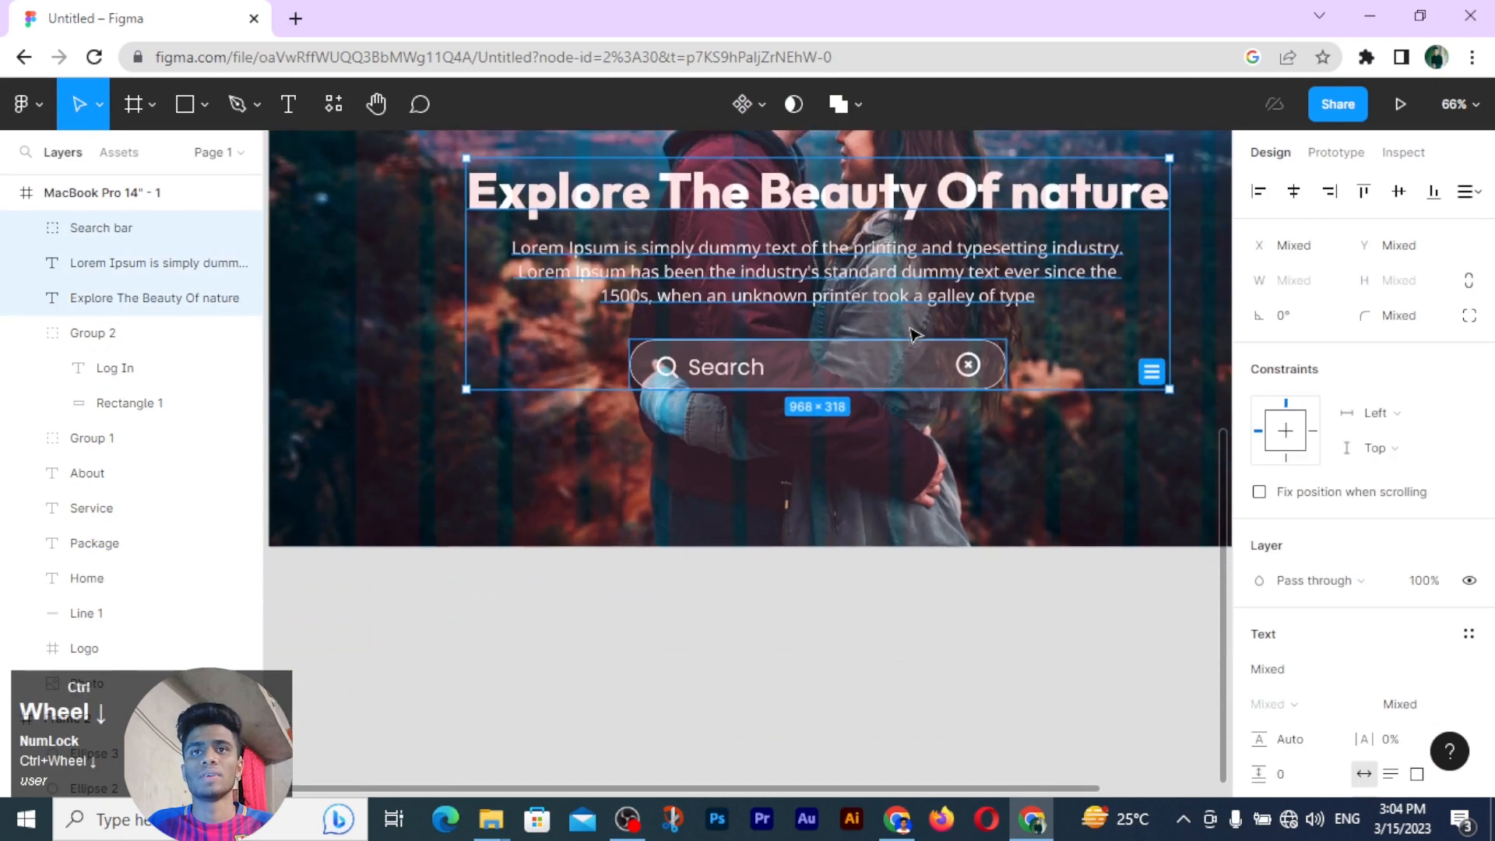
{"action": "scroll", "coordinate": [912, 334], "scroll_direction": "down", "scroll_amount": 1, "text": "ctrl"}
{"action": "key", "text": "ctrl+g"}
{"action": "scroll", "coordinate": [903, 359], "scroll_direction": "up", "scroll_amount": 3}
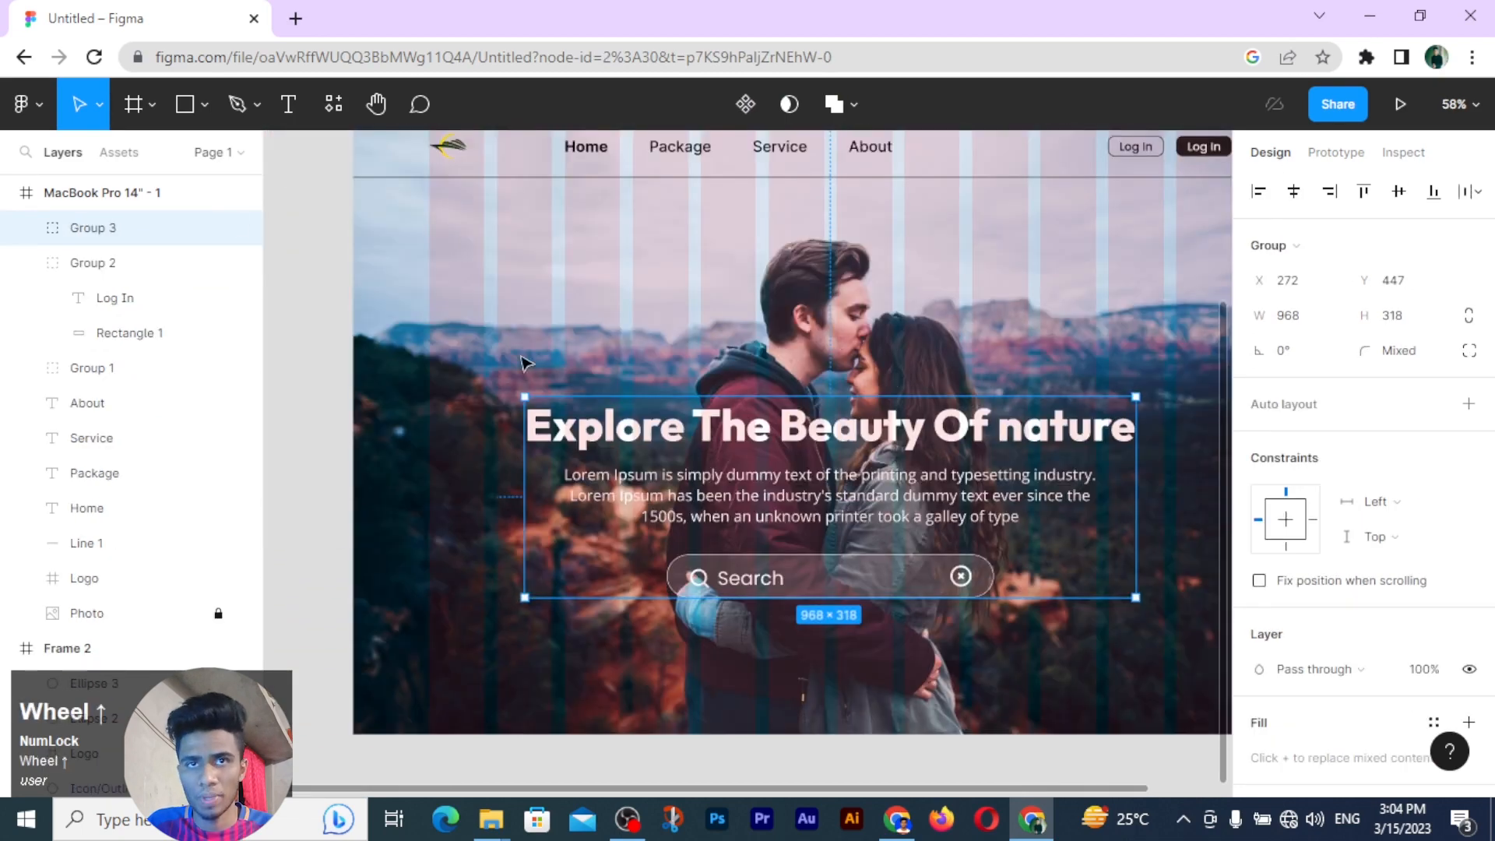
{"action": "left_click", "coordinate": [1399, 191]}
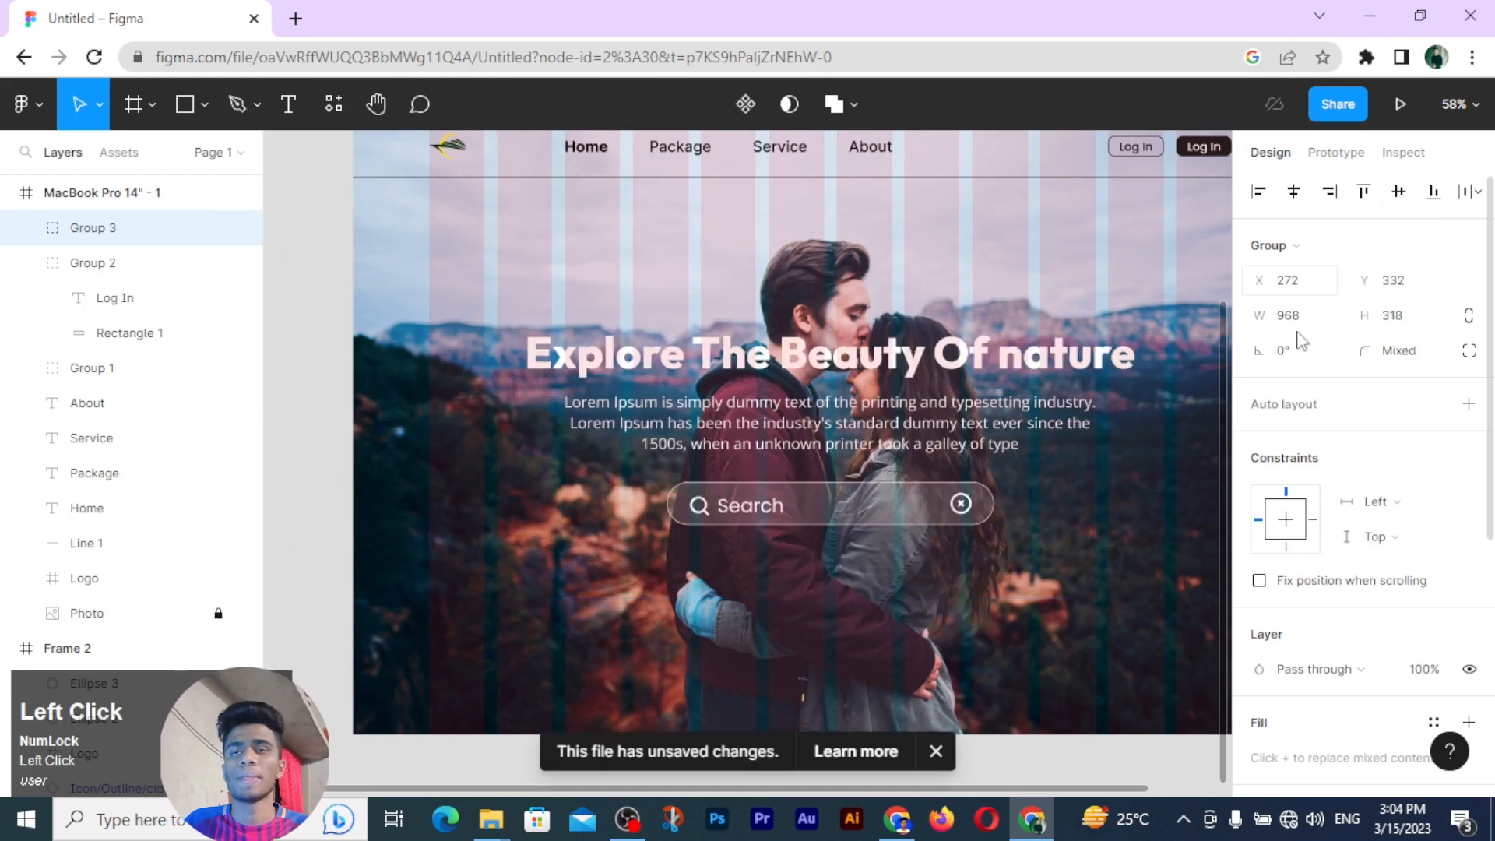
{"action": "left_click", "coordinate": [936, 751]}
Step: Hide the 12-column layout grid of the MacBook Pro 14" frame
{"action": "scroll", "coordinate": [996, 668], "scroll_direction": "down", "scroll_amount": 1, "text": "ctrl"}
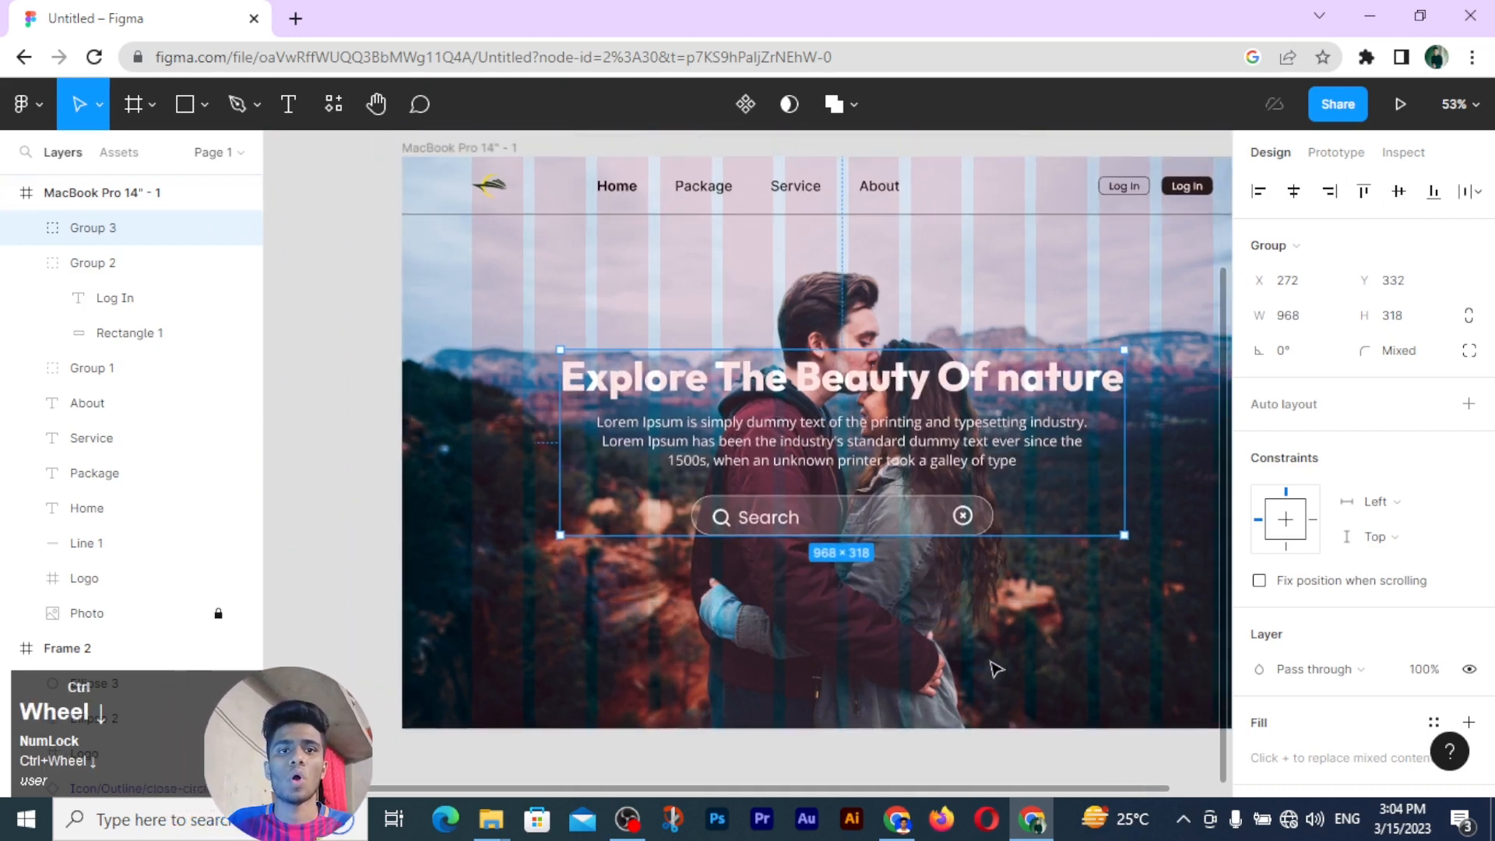
{"action": "left_click_drag", "start_coordinate": [1024, 636], "coordinate": [980, 655]}
{"action": "left_click", "coordinate": [417, 166]}
{"action": "left_click", "coordinate": [1433, 528]}
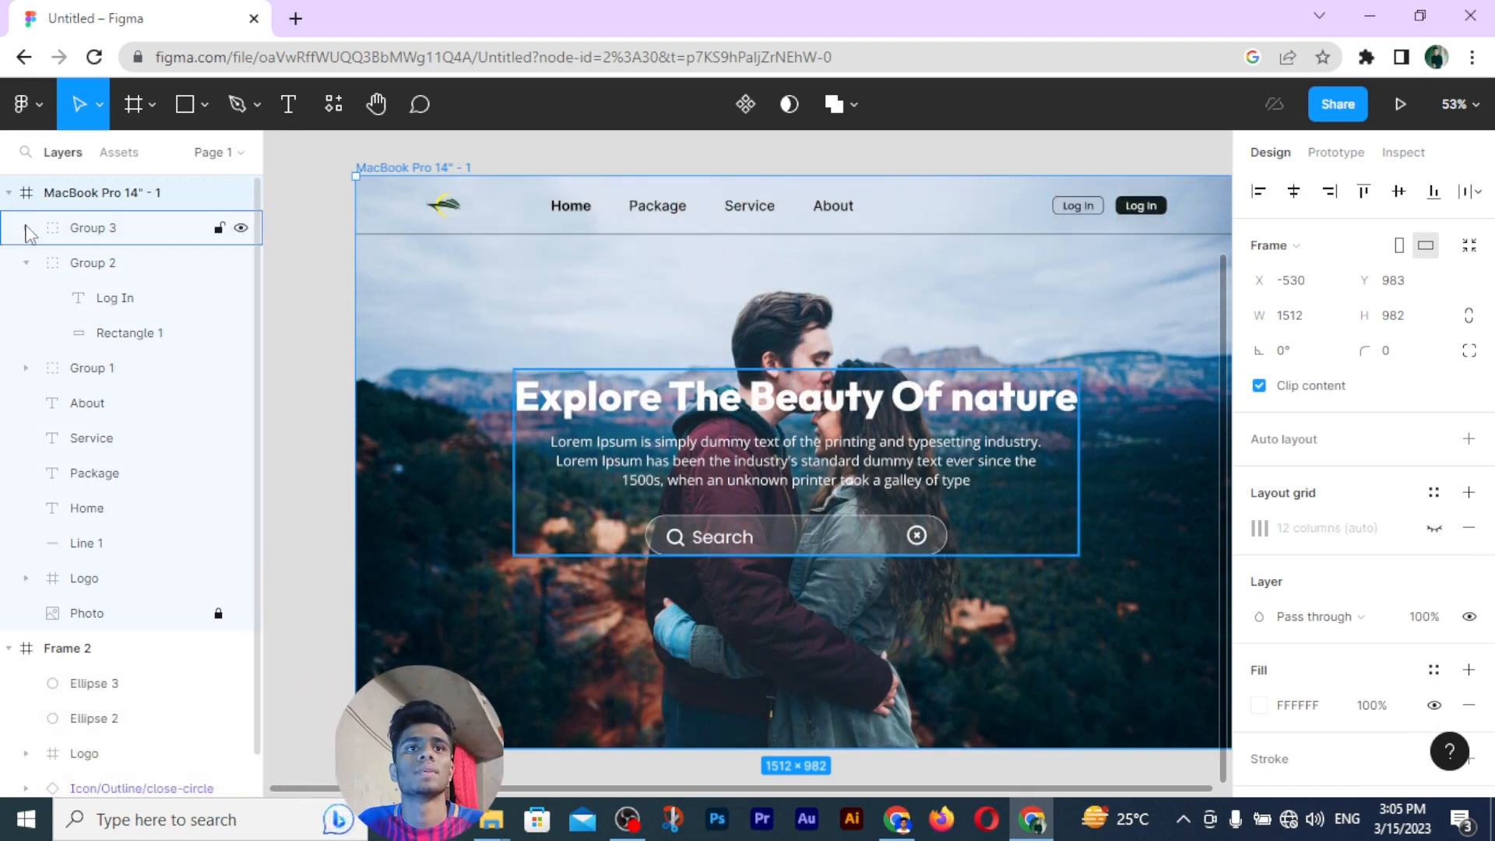
Step: Draw a rectangle of about 1526 by 982 covering the whole MacBook frame, and place its layer directly above the Photo layer
{"action": "left_click", "coordinate": [315, 310]}
{"action": "left_click", "coordinate": [206, 106]}
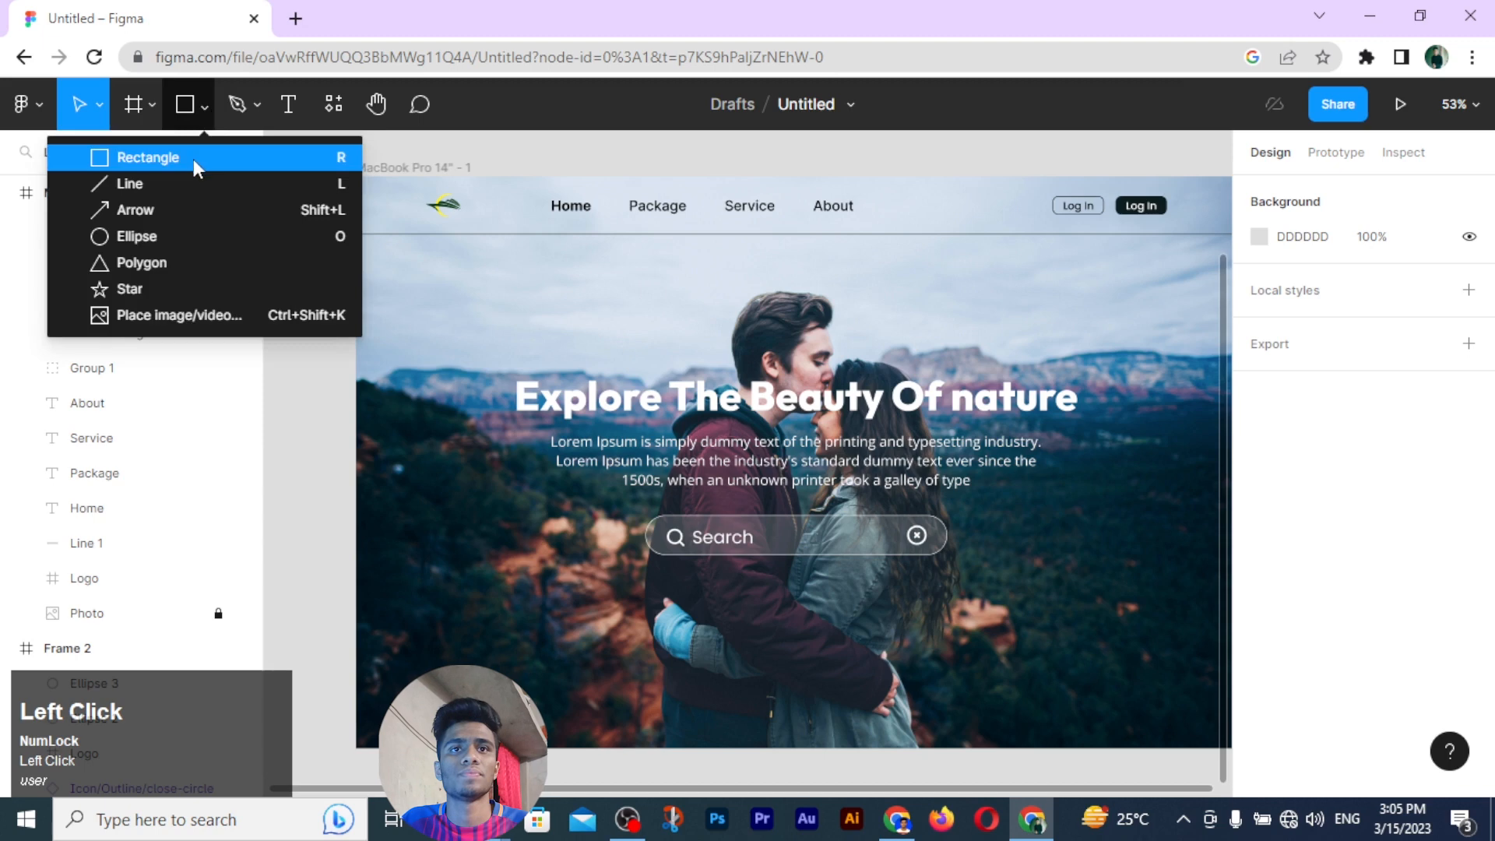
{"action": "left_click", "coordinate": [194, 159]}
{"action": "mouse_move", "coordinate": [357, 178]}
{"action": "left_mouse_down"}
{"action": "mouse_move", "coordinate": [1095, 714]}
{"action": "mouse_move", "coordinate": [1220, 732]}
{"action": "mouse_move", "coordinate": [988, 749]}
{"action": "left_mouse_up"}
{"action": "scroll", "coordinate": [1104, 671], "scroll_direction": "down", "scroll_amount": 3}
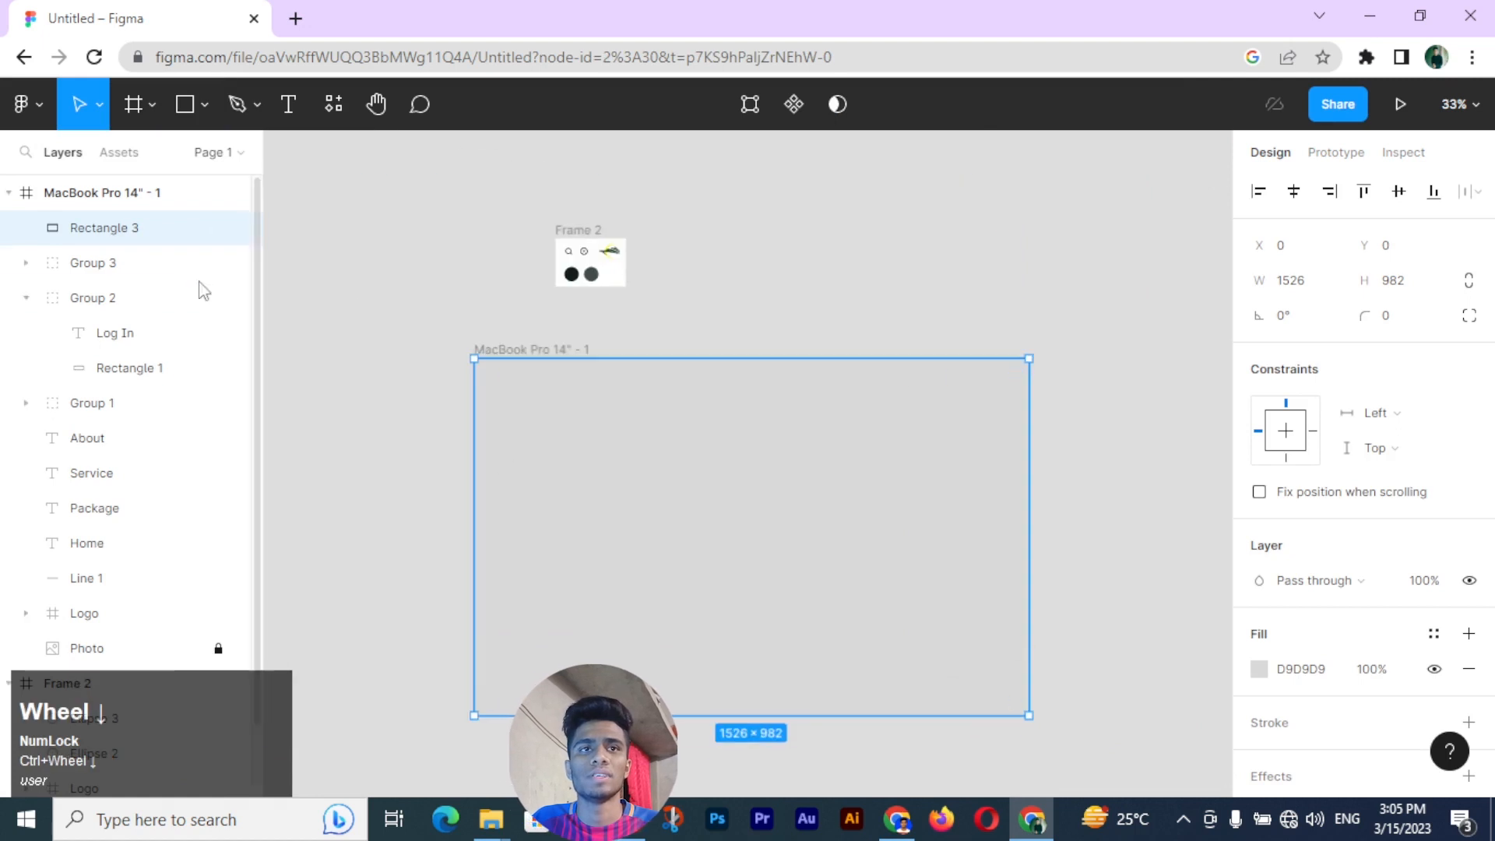
{"action": "left_click_drag", "start_coordinate": [97, 228], "coordinate": [117, 628]}
Step: Fill the covering rectangle with black, 000000, at 25% opacity
{"action": "left_click", "coordinate": [1259, 669]}
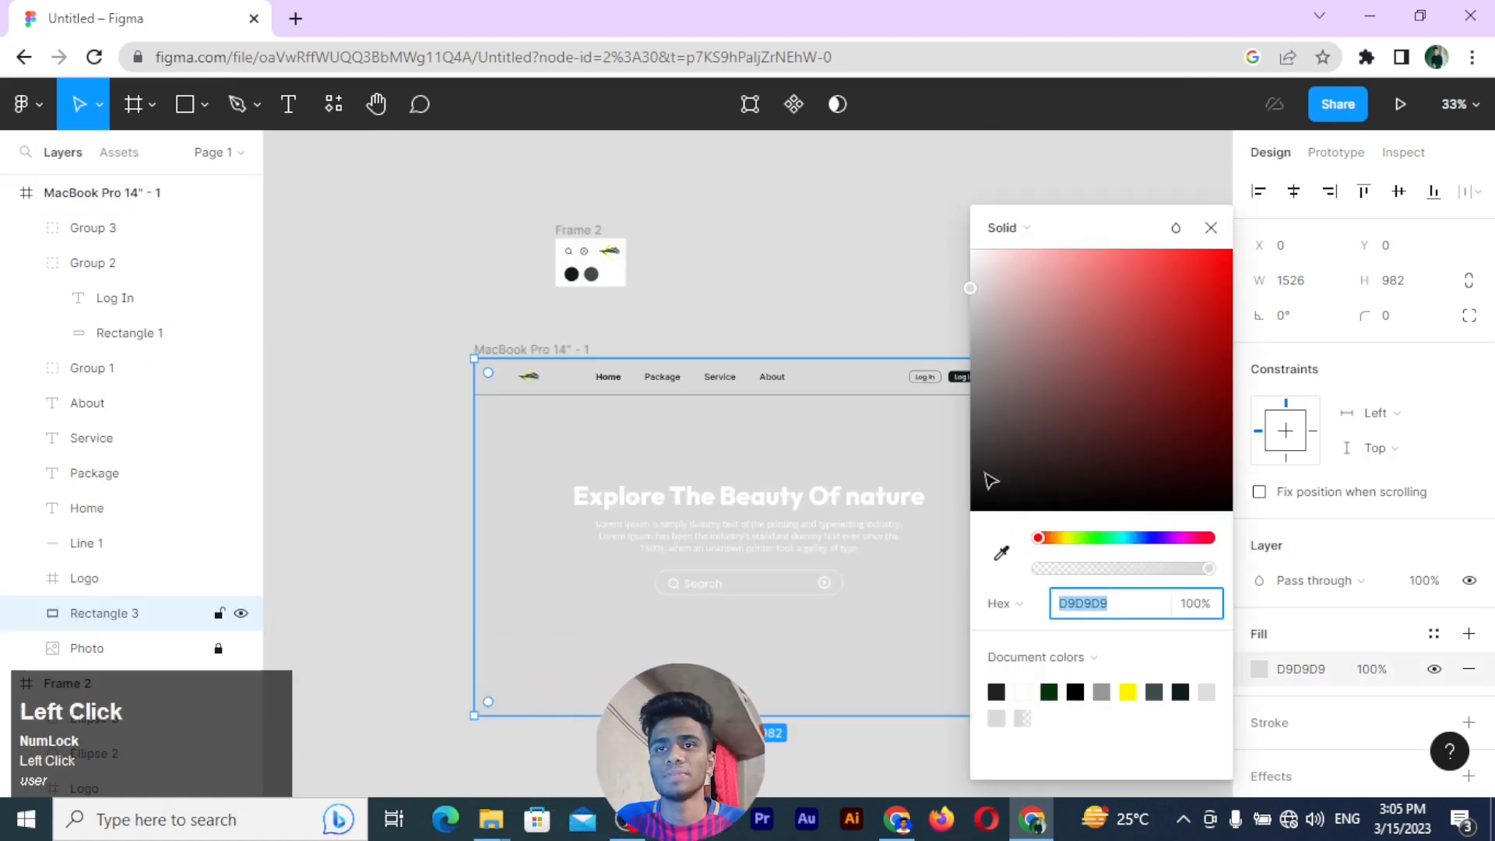
{"action": "left_click_drag", "start_coordinate": [992, 480], "coordinate": [973, 511]}
{"action": "left_click", "coordinate": [1197, 606]}
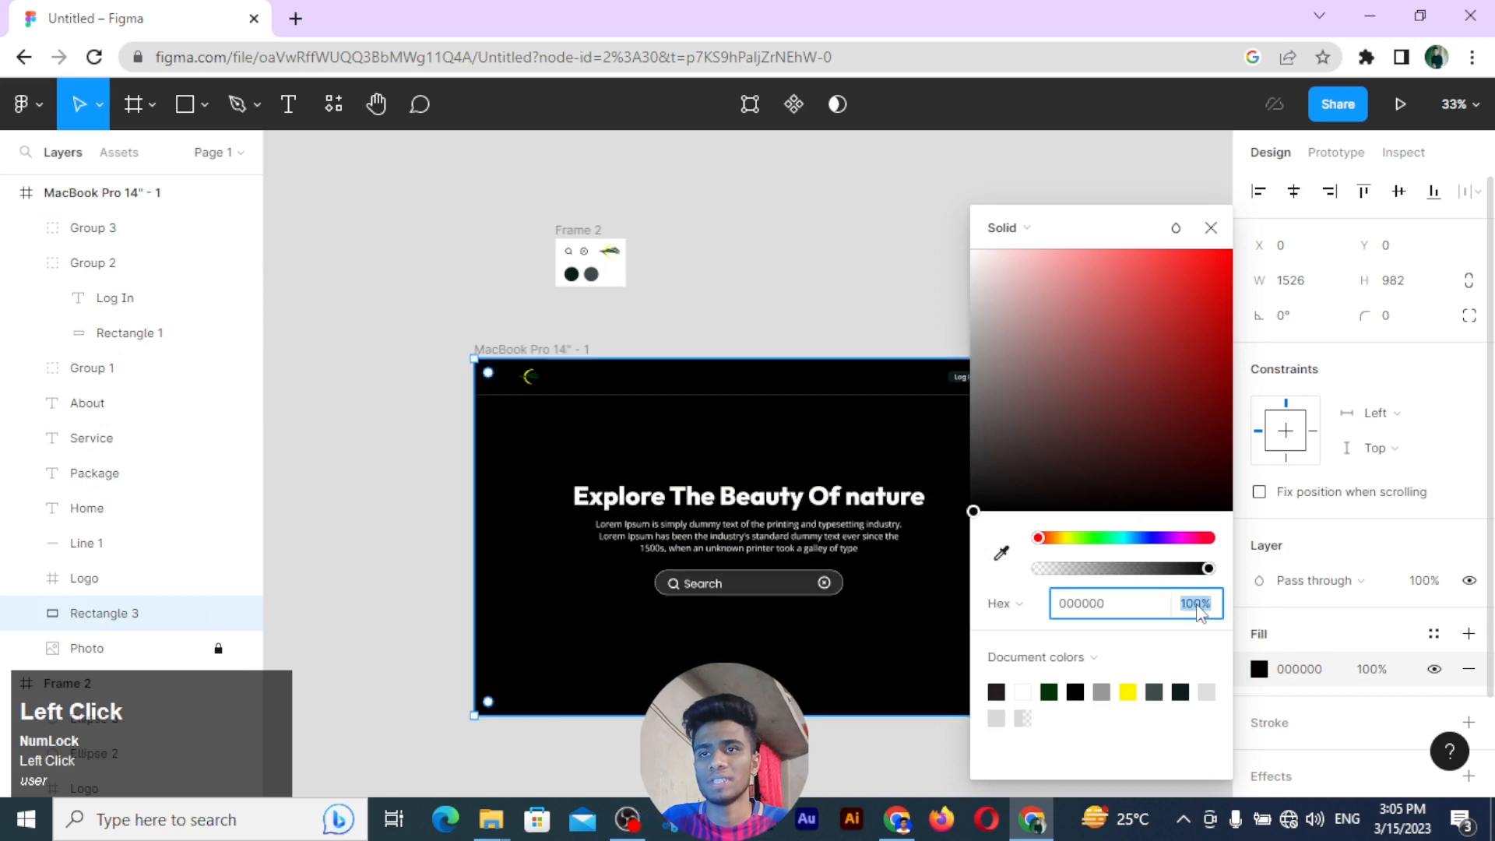
{"action": "type", "text": "25"}
{"action": "key", "text": "Return"}
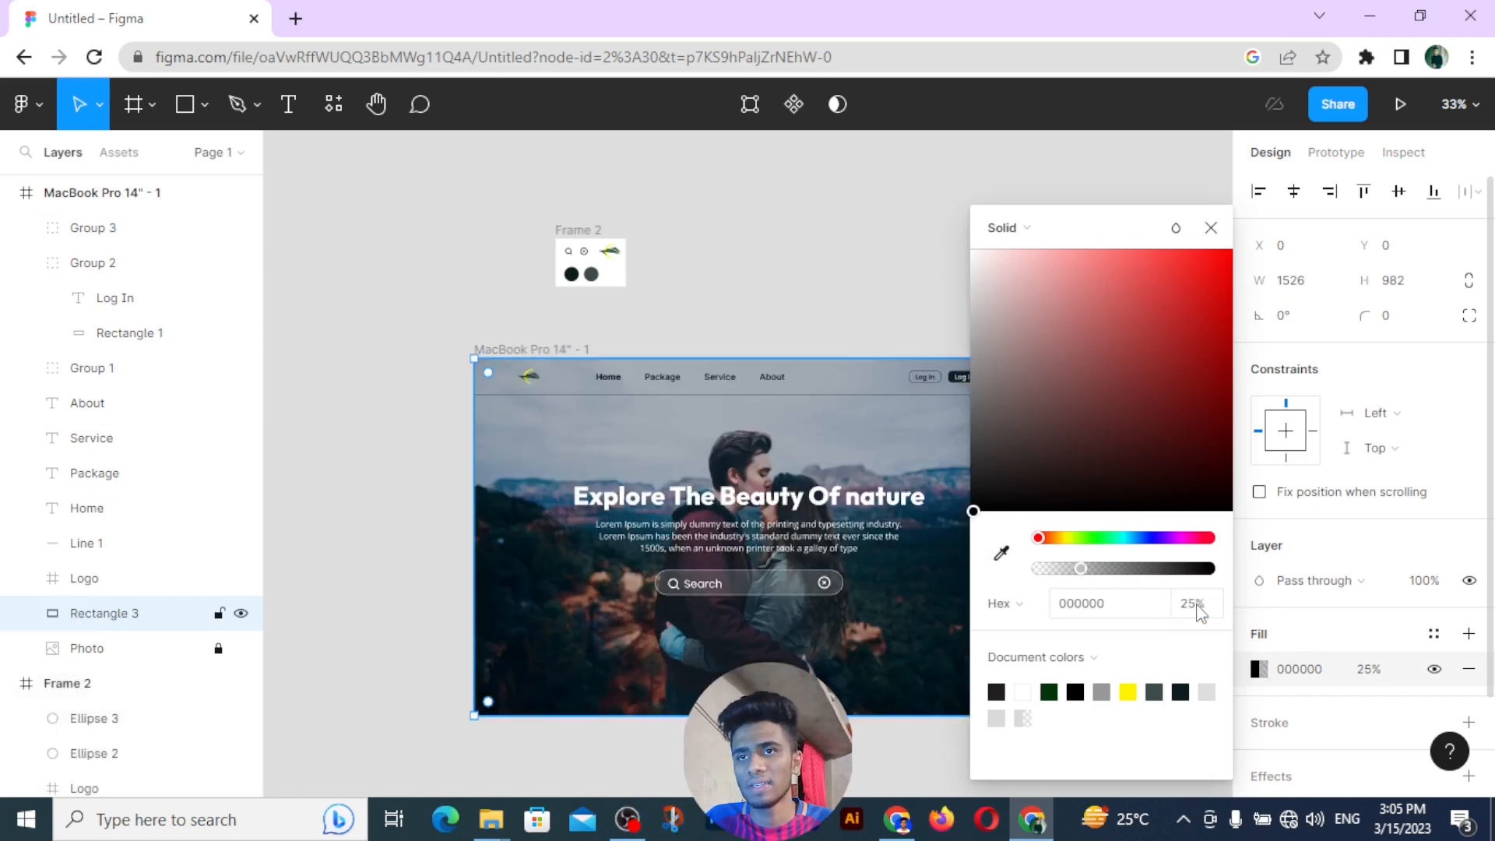
{"action": "left_click", "coordinate": [1210, 228]}
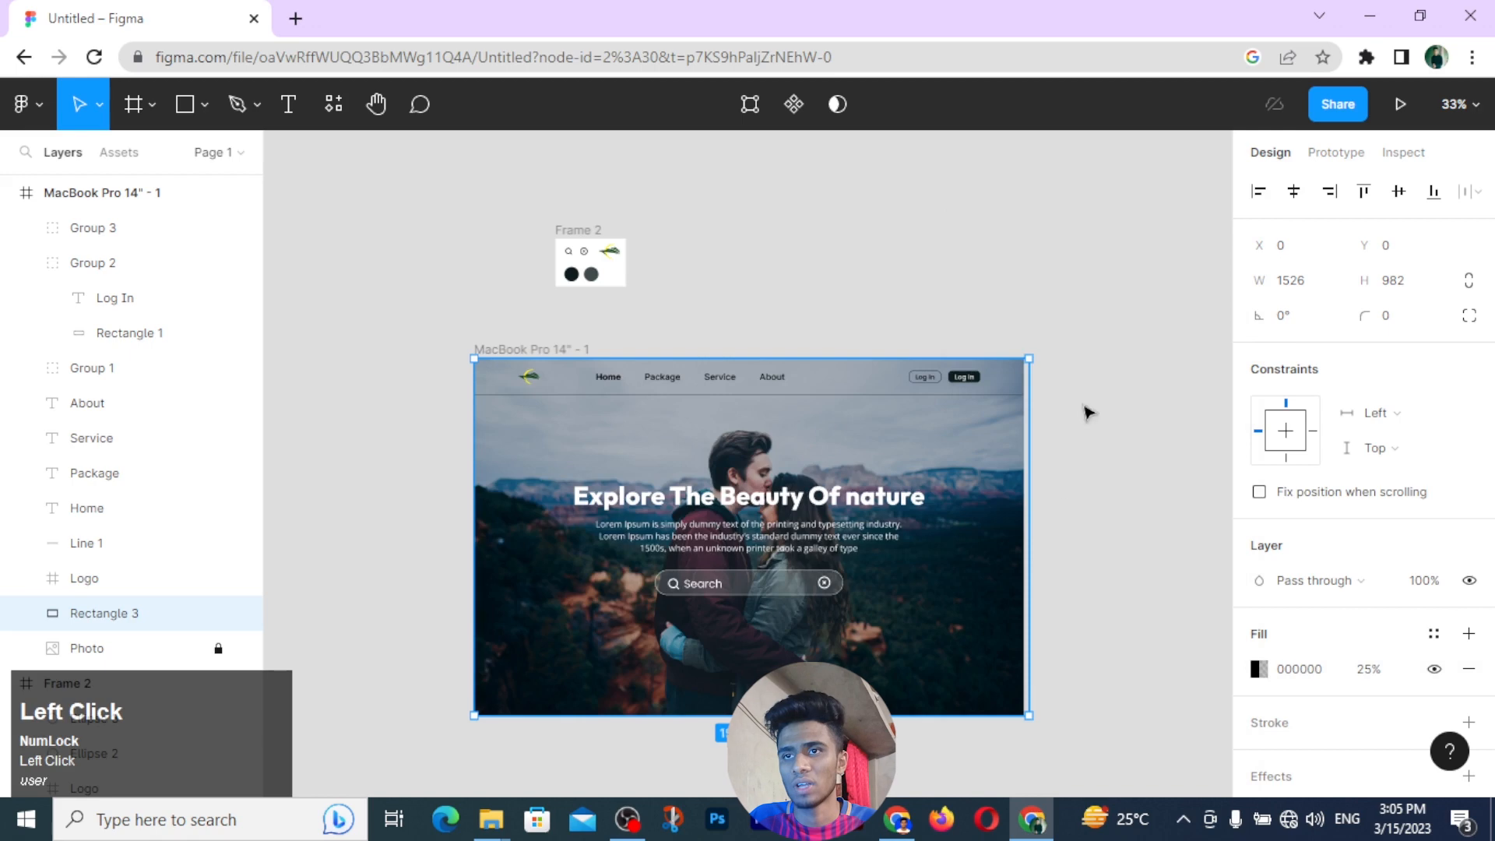
Step: Set the black overlay rectangle's fill opacity to 20%
{"action": "left_click", "coordinate": [1369, 672]}
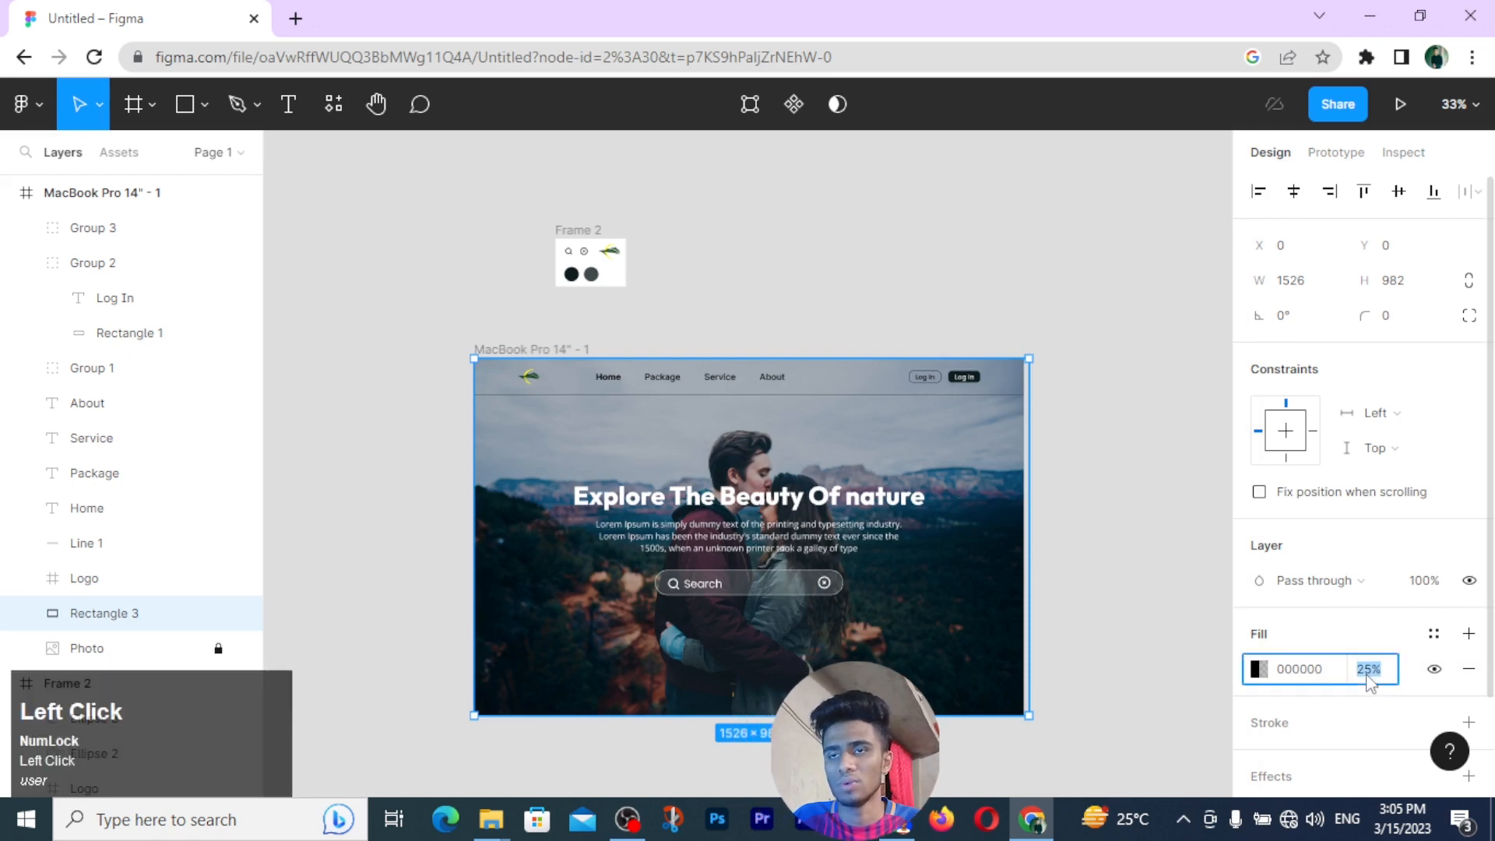
{"action": "type", "text": "20"}
{"action": "key", "text": "Return"}
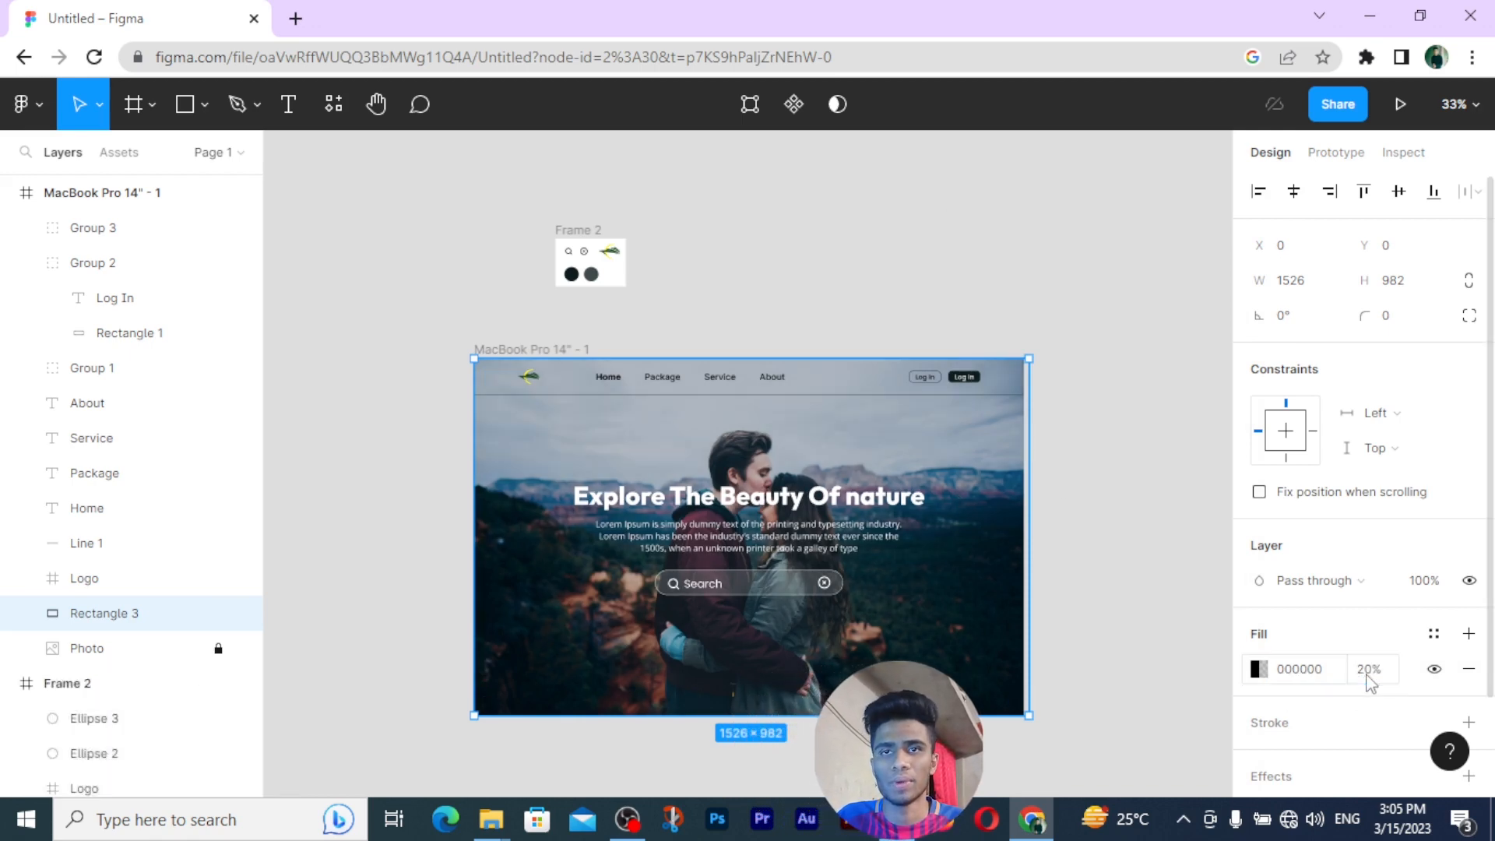
Step: Examine the landing page with the dark overlay, both up close and as a whole
{"action": "left_click", "coordinate": [1112, 496]}
{"action": "left_click", "coordinate": [950, 491]}
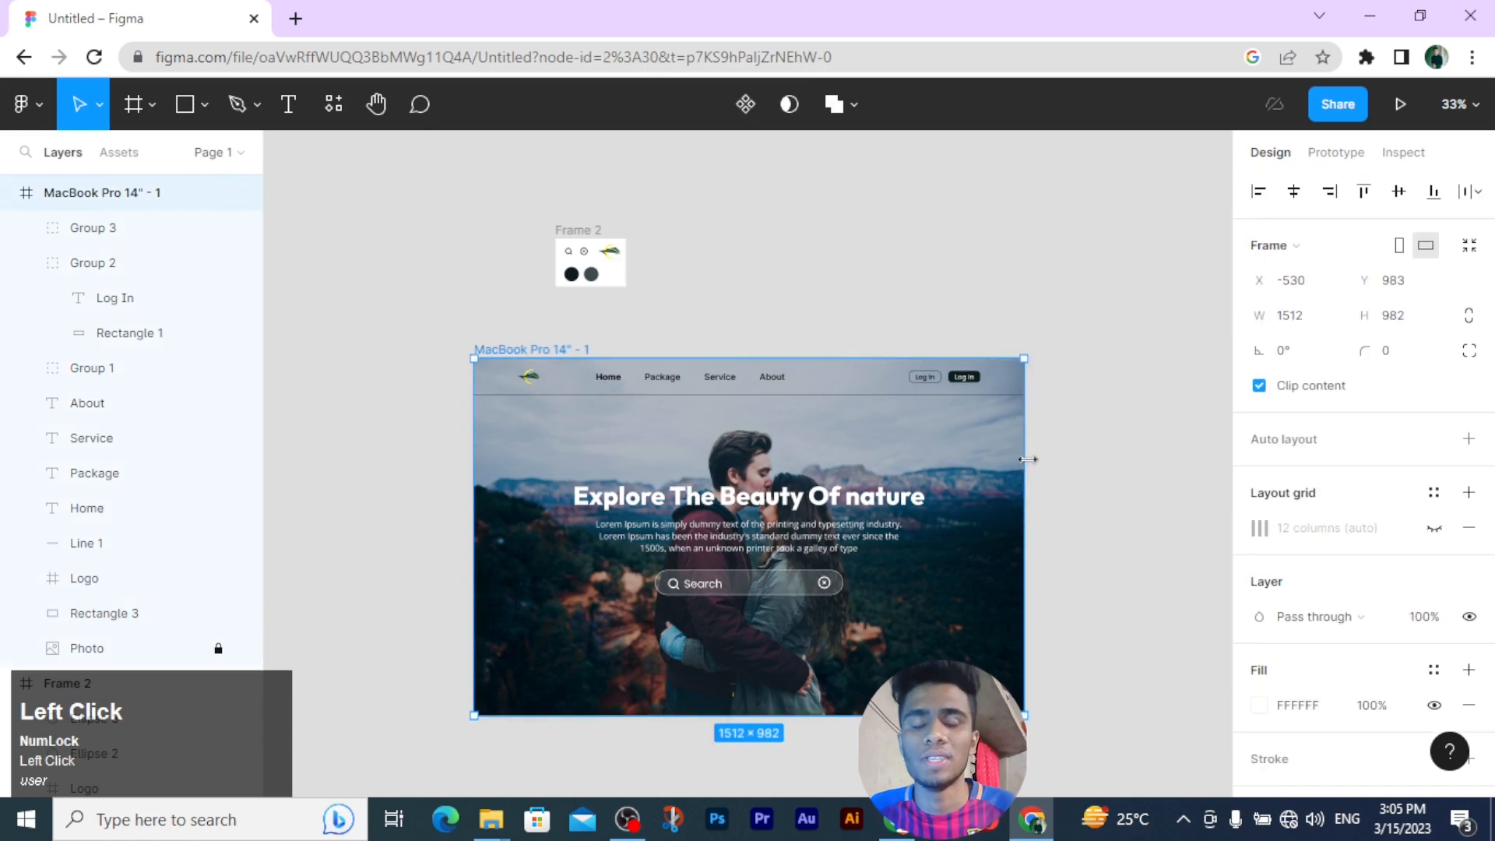
{"action": "left_click", "coordinate": [1129, 452]}
{"action": "scroll", "coordinate": [876, 490], "scroll_direction": "up", "scroll_amount": 5}
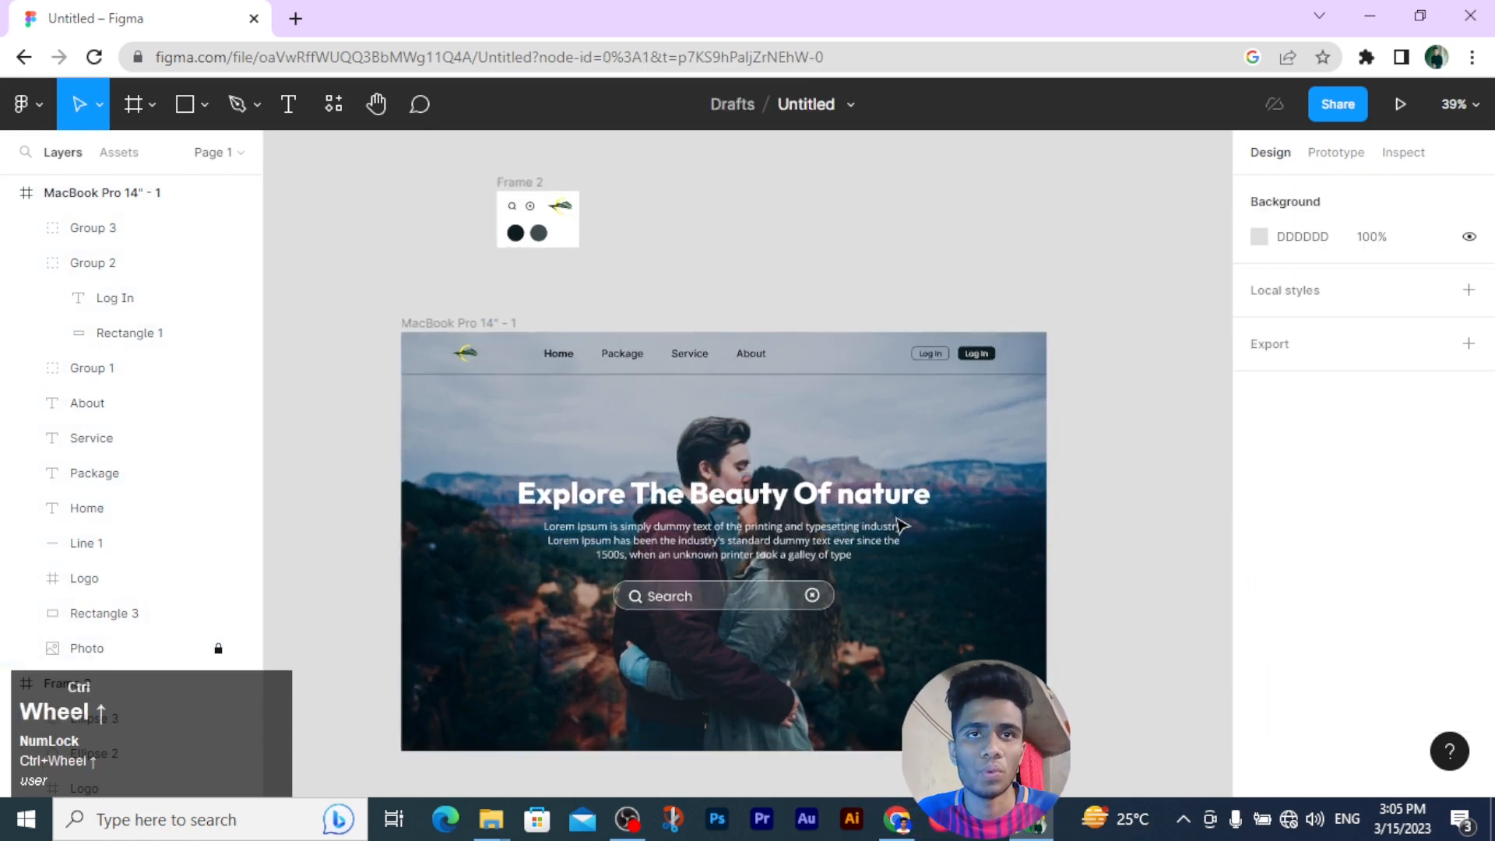
{"action": "scroll", "coordinate": [899, 524], "scroll_direction": "down", "scroll_amount": 4}
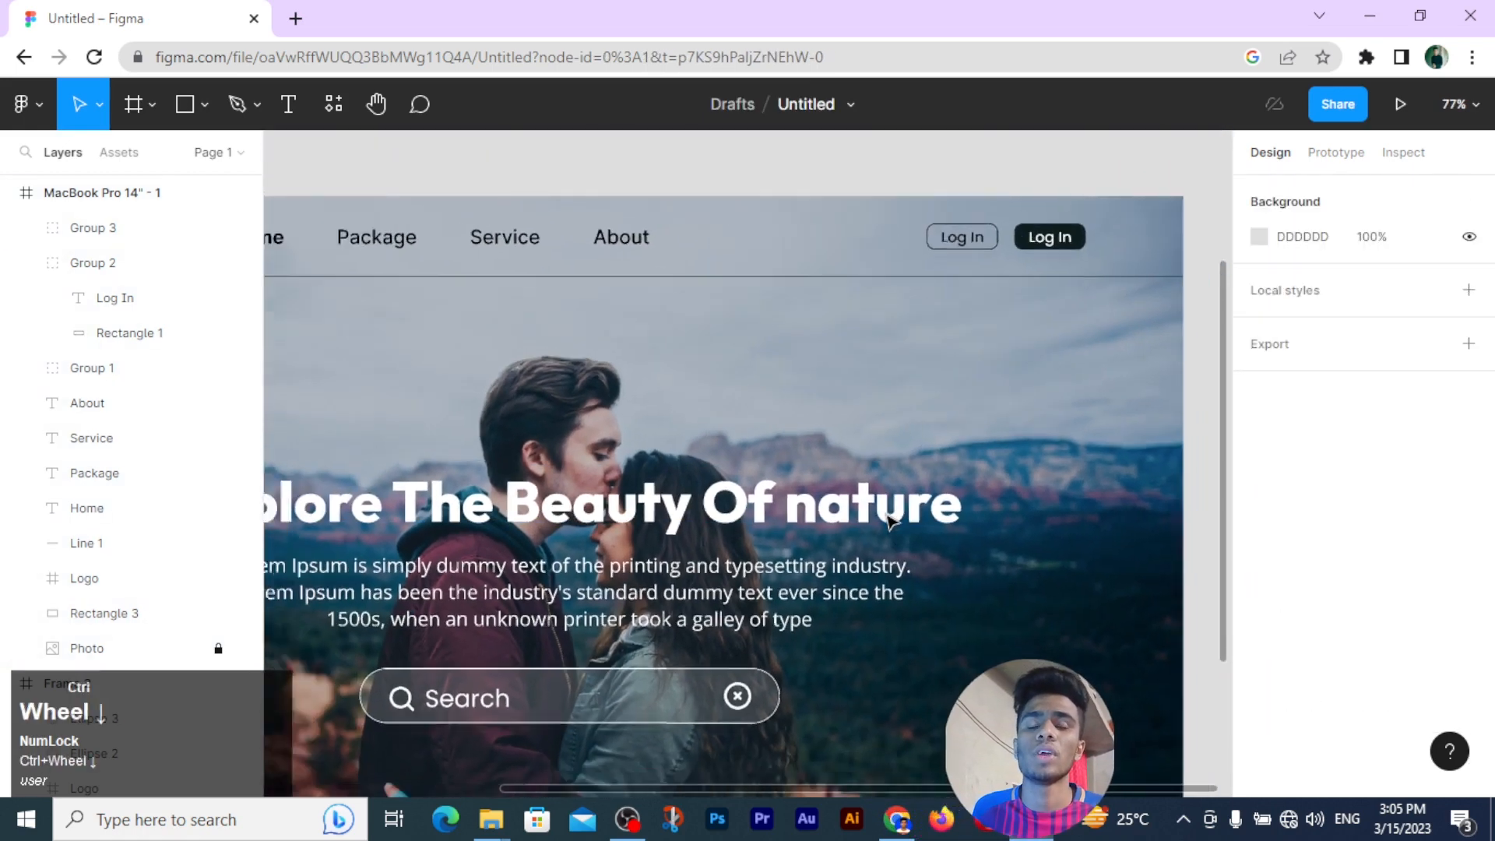
{"action": "scroll", "coordinate": [887, 521], "scroll_direction": "down", "scroll_amount": 1}
{"action": "key", "text": "space"}
{"action": "left_click_drag", "start_coordinate": [832, 426], "coordinate": [942, 423]}
{"action": "scroll", "coordinate": [942, 423], "scroll_direction": "down", "scroll_amount": 2}
{"action": "scroll", "coordinate": [944, 425], "scroll_direction": "down", "scroll_amount": 2}
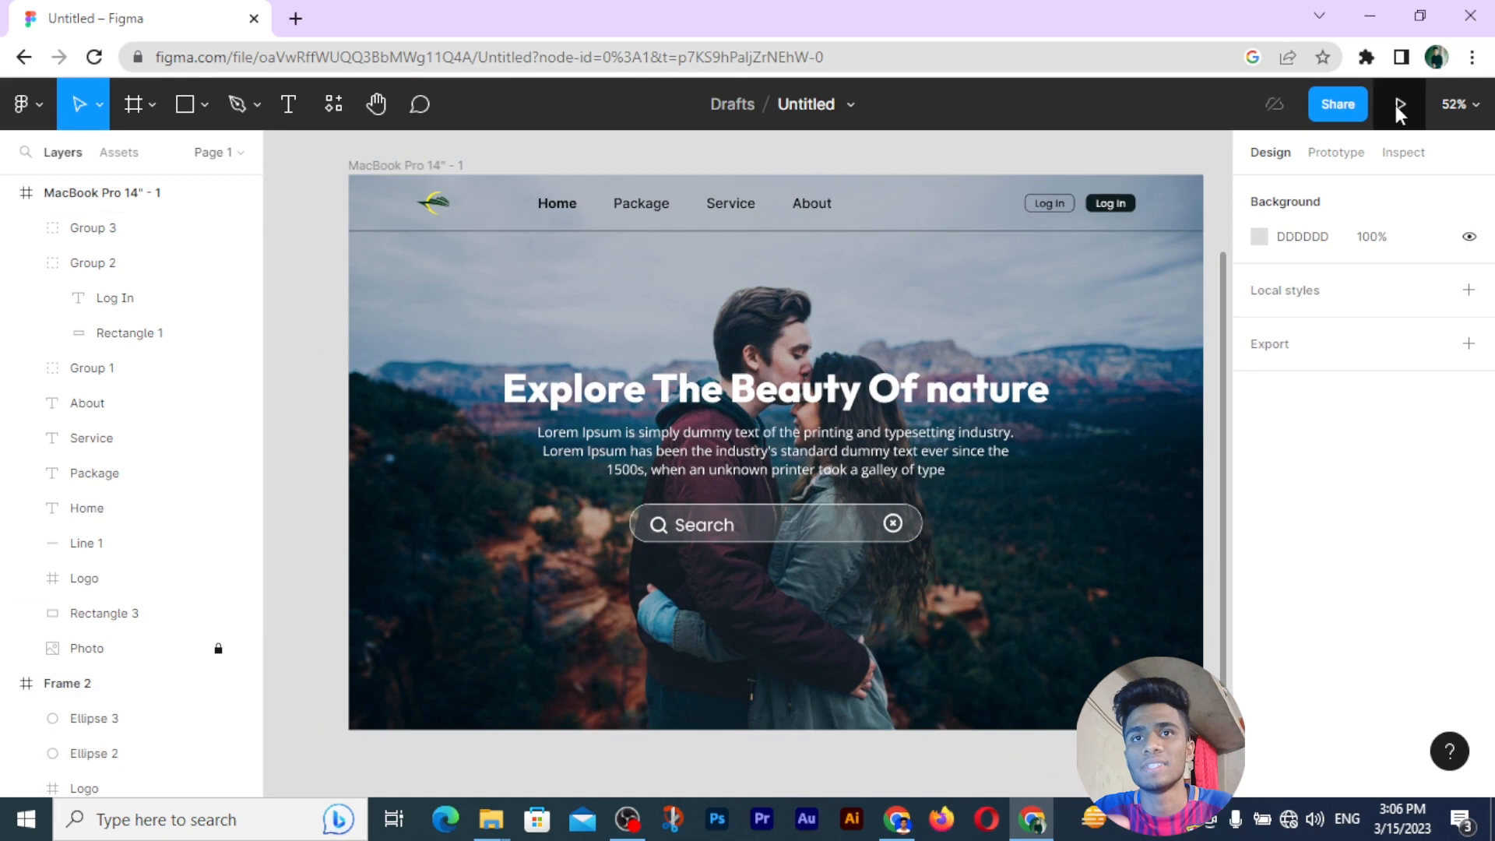
Step: Preview the landing page frame in presentation view from header to search bar, and return to the design file
{"action": "left_click", "coordinate": [1399, 103]}
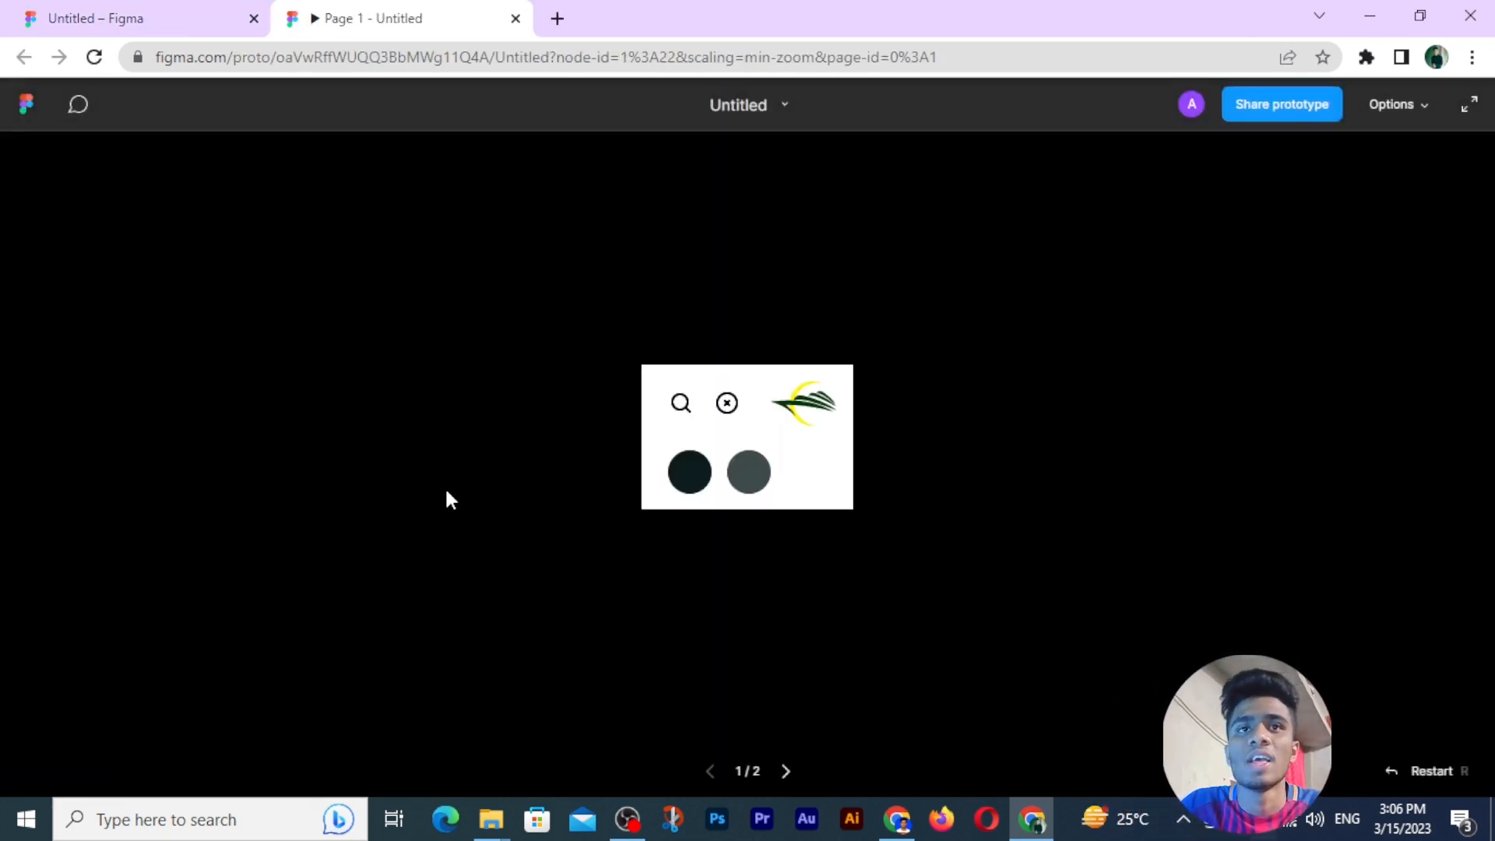
{"action": "left_click", "coordinate": [788, 770]}
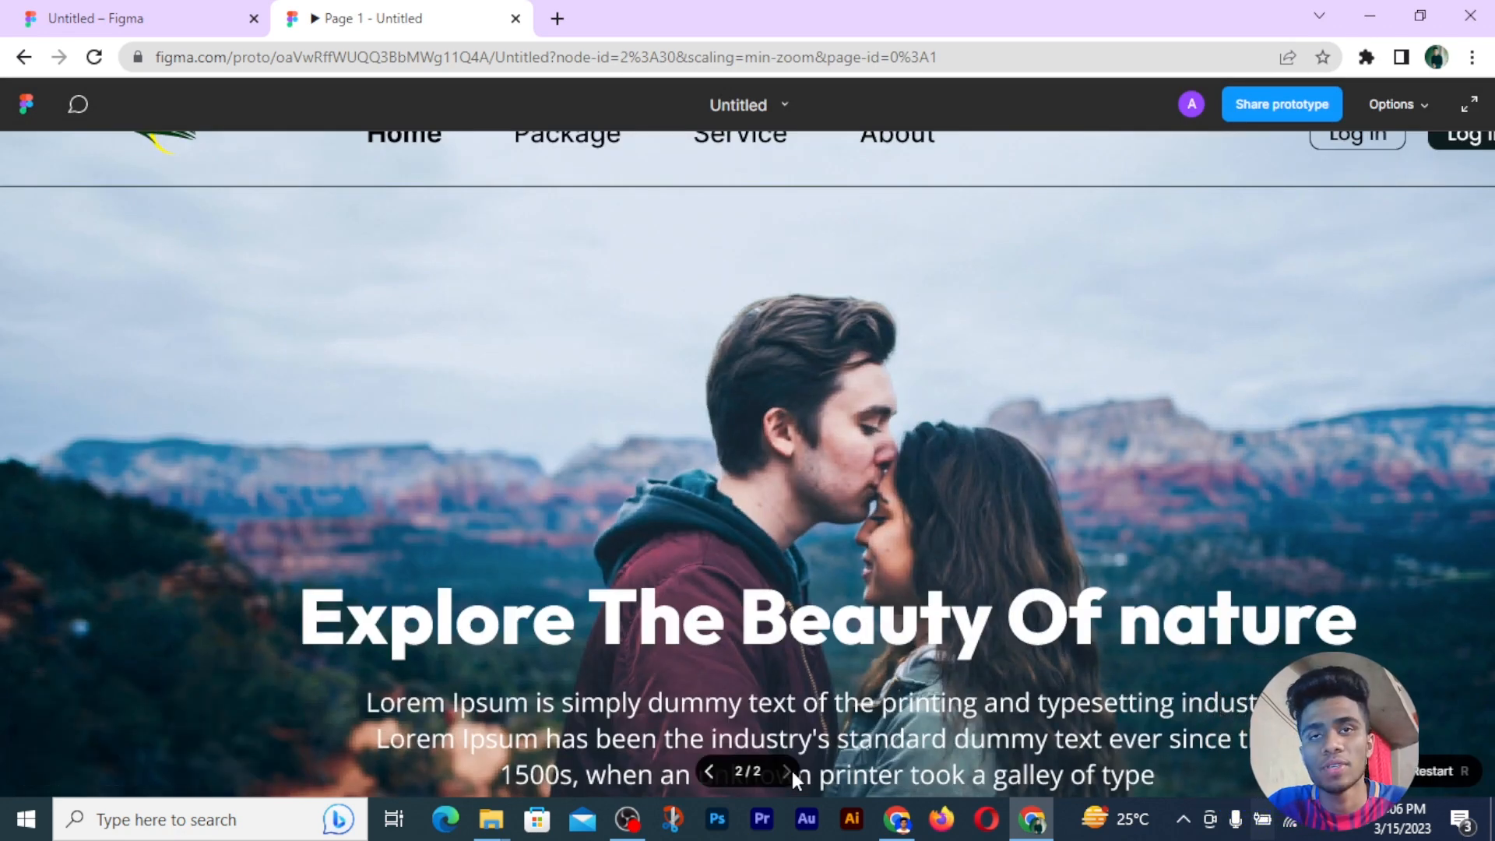
{"action": "scroll", "coordinate": [911, 676], "scroll_direction": "down", "scroll_amount": 5}
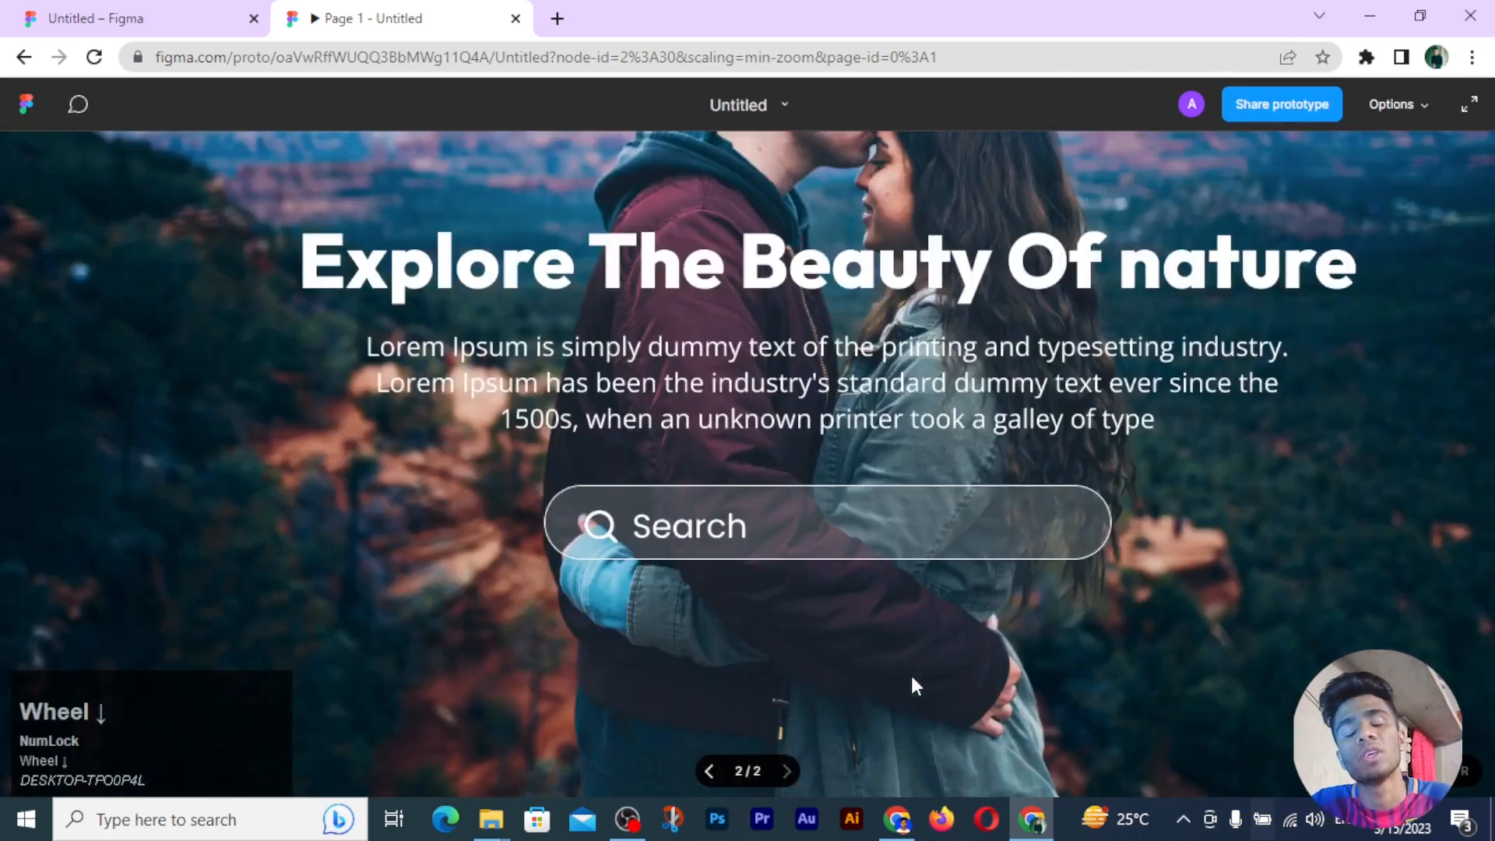
{"action": "scroll", "coordinate": [911, 675], "scroll_direction": "up", "scroll_amount": 5}
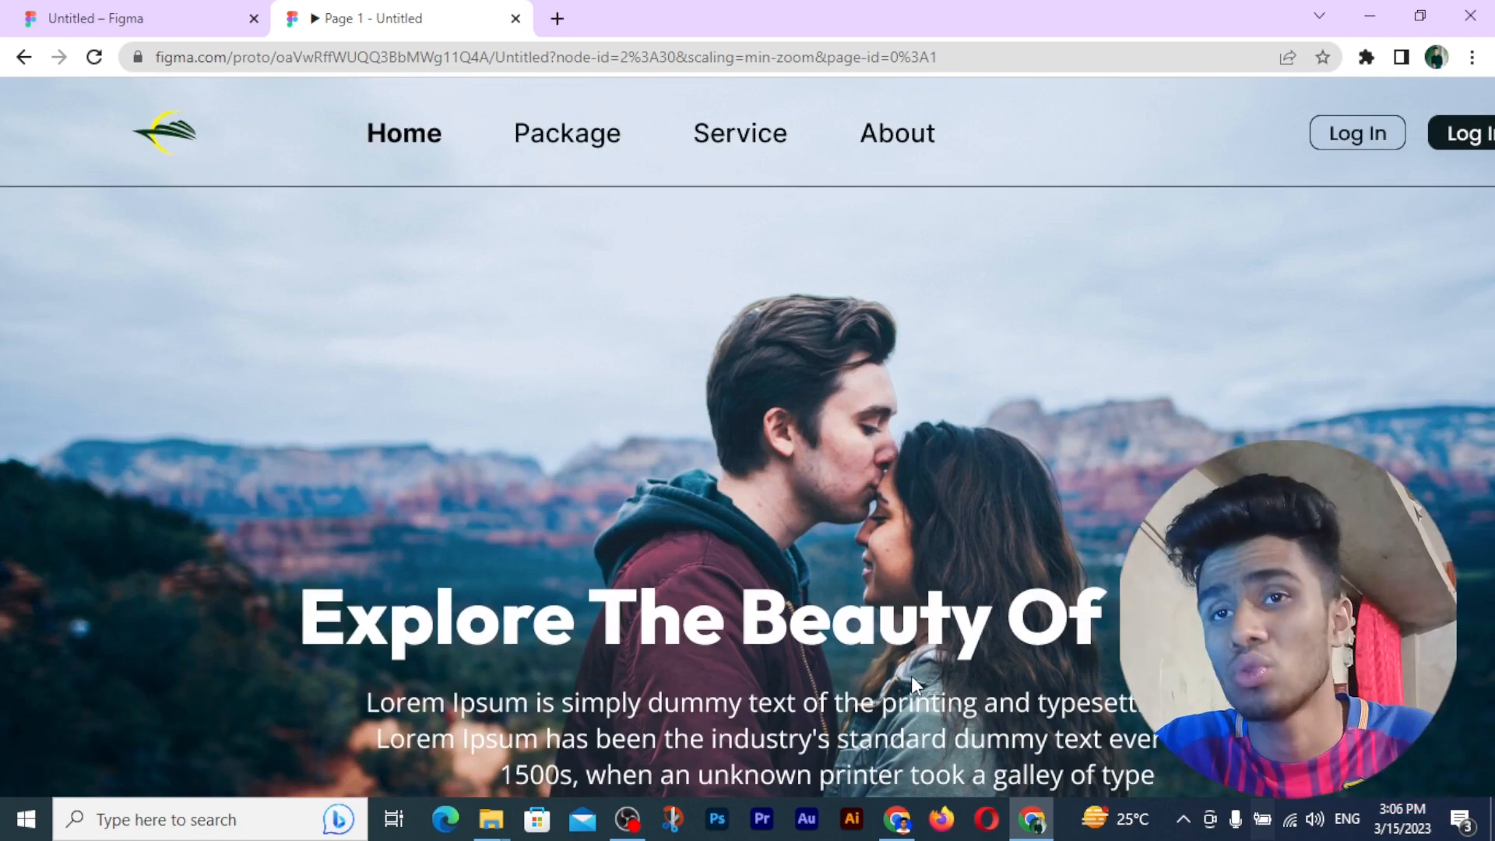
{"action": "scroll", "coordinate": [911, 676], "scroll_direction": "down", "scroll_amount": 2}
{"action": "scroll", "coordinate": [911, 676], "scroll_direction": "up", "scroll_amount": 3}
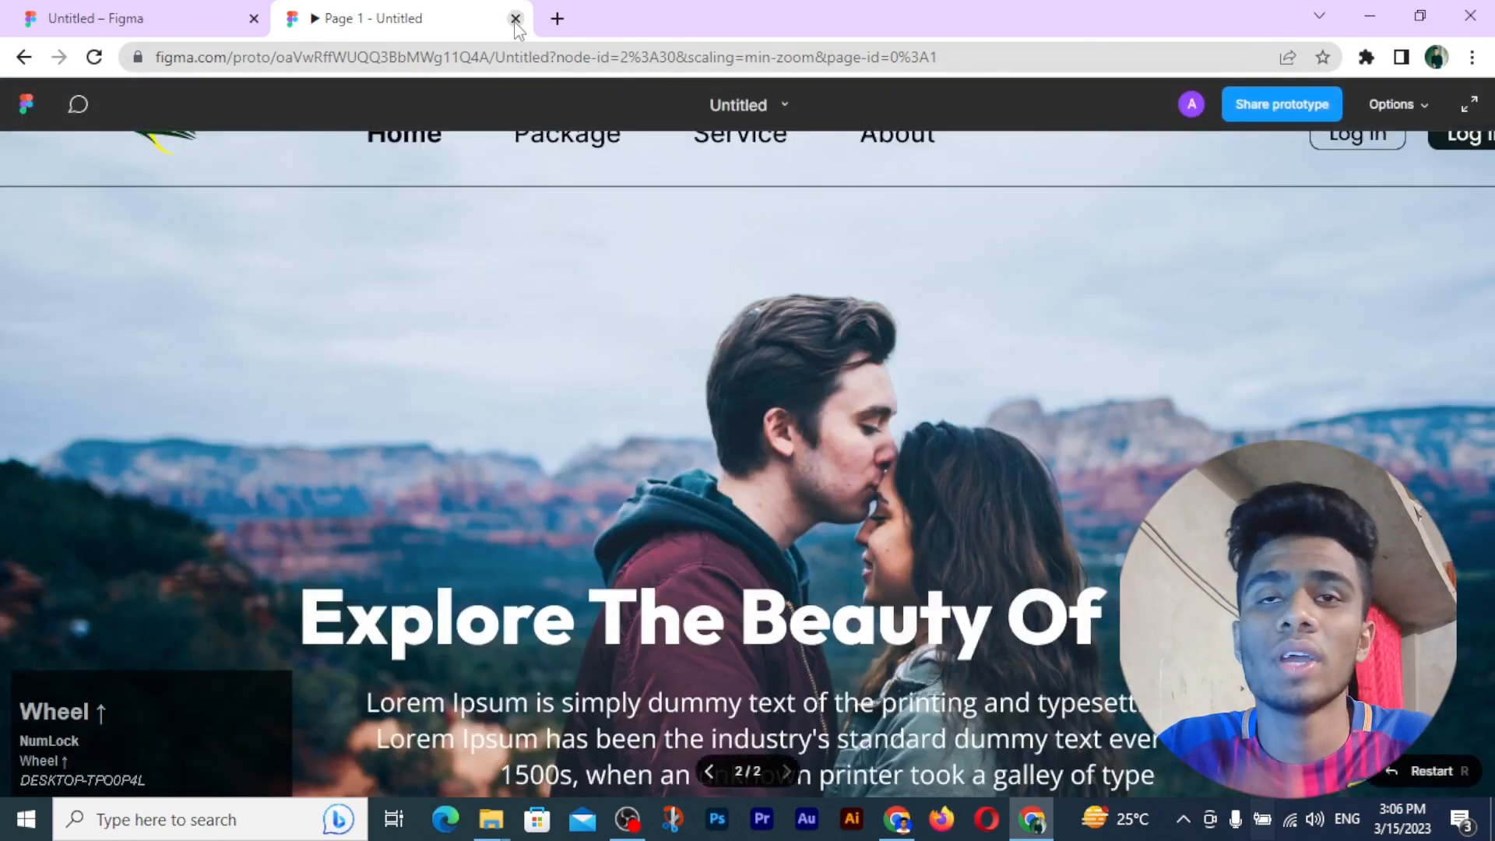
{"action": "left_click", "coordinate": [515, 18]}
{"action": "scroll", "coordinate": [684, 698], "scroll_direction": "down", "scroll_amount": 1}
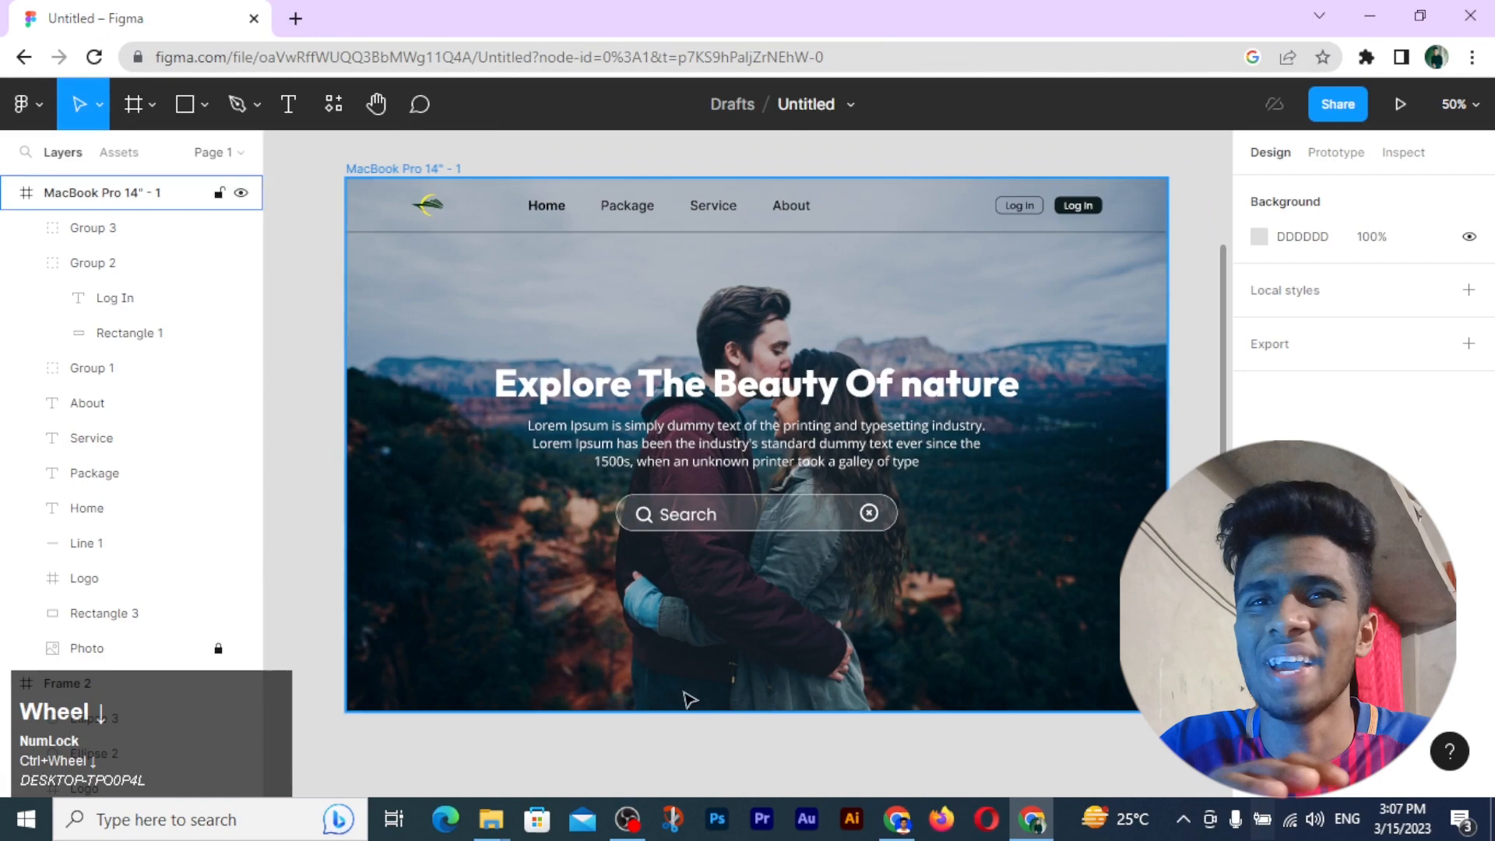